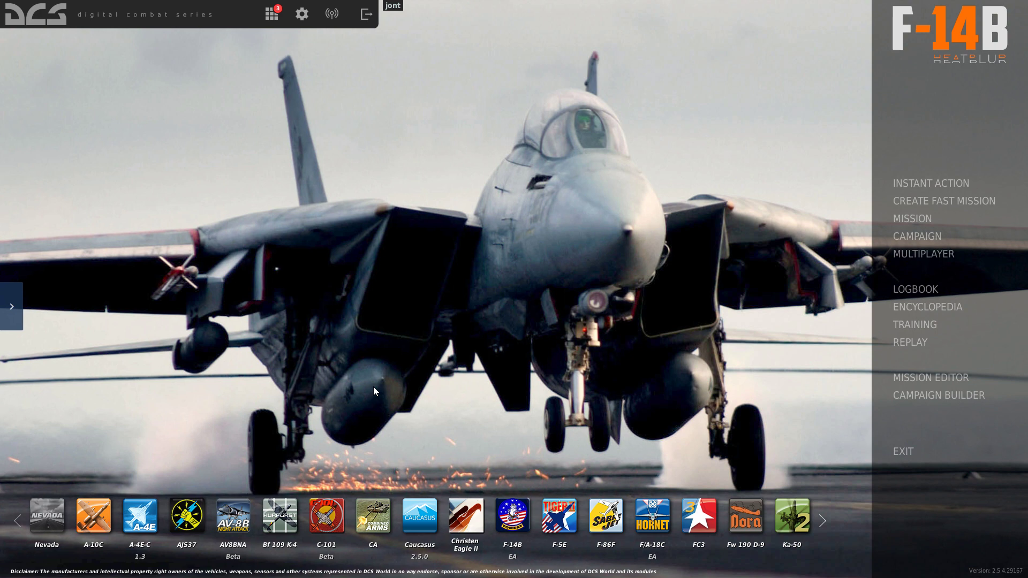
Open the mission editor and create a new mission on the Caucasus map with the custom coalition setup
{"action": "left_click", "coordinate": [932, 379]}
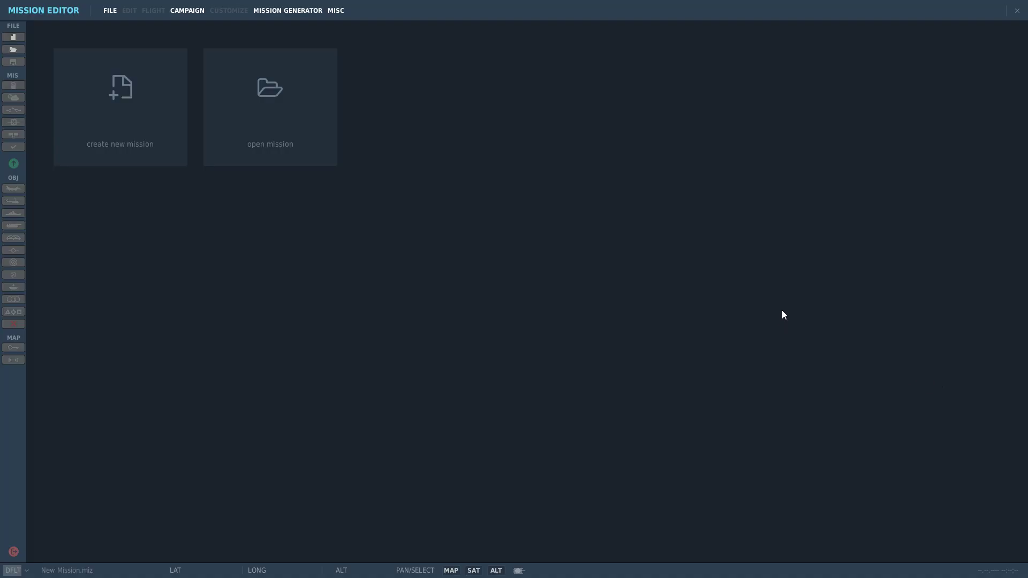
{"action": "left_click", "coordinate": [20, 36]}
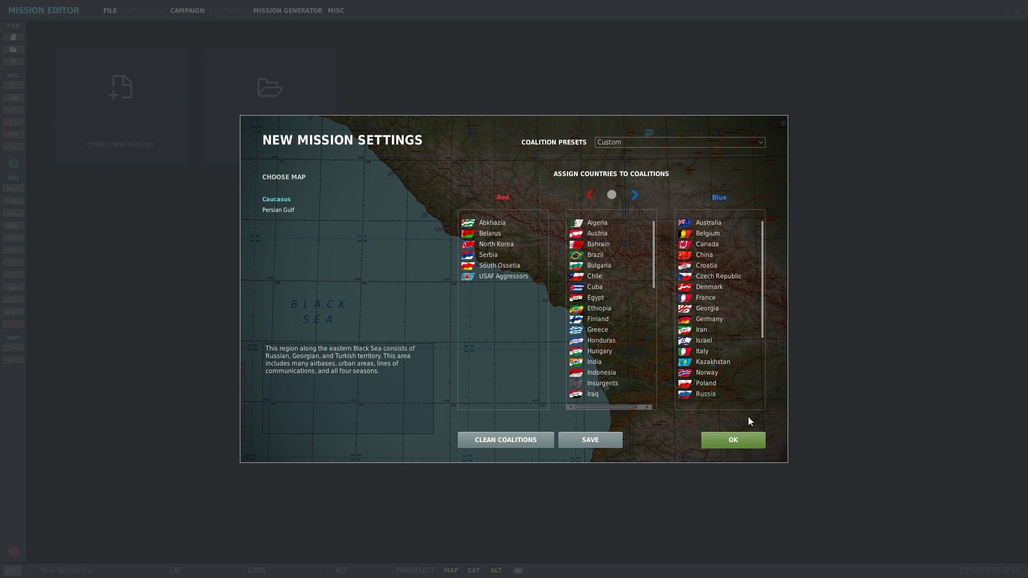
{"action": "left_click", "coordinate": [747, 441]}
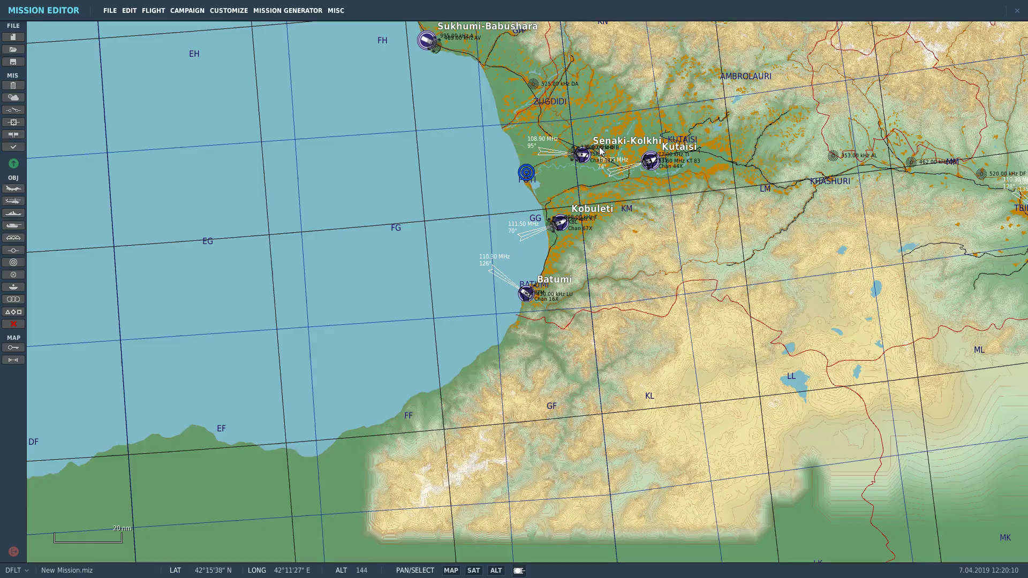
Examine the Senaki-Kolkhi airfield up close, including its parking spots and the buildings beside the taxiway
{"action": "scroll", "coordinate": [561, 135], "scroll_direction": "up", "scroll_amount": 5}
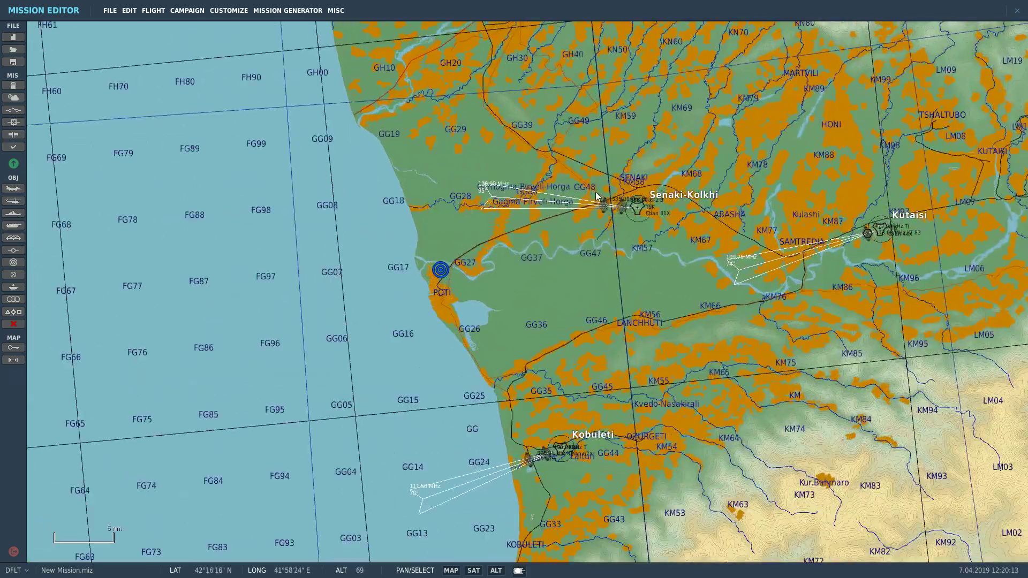
{"action": "scroll", "coordinate": [604, 204], "scroll_direction": "up", "scroll_amount": 3}
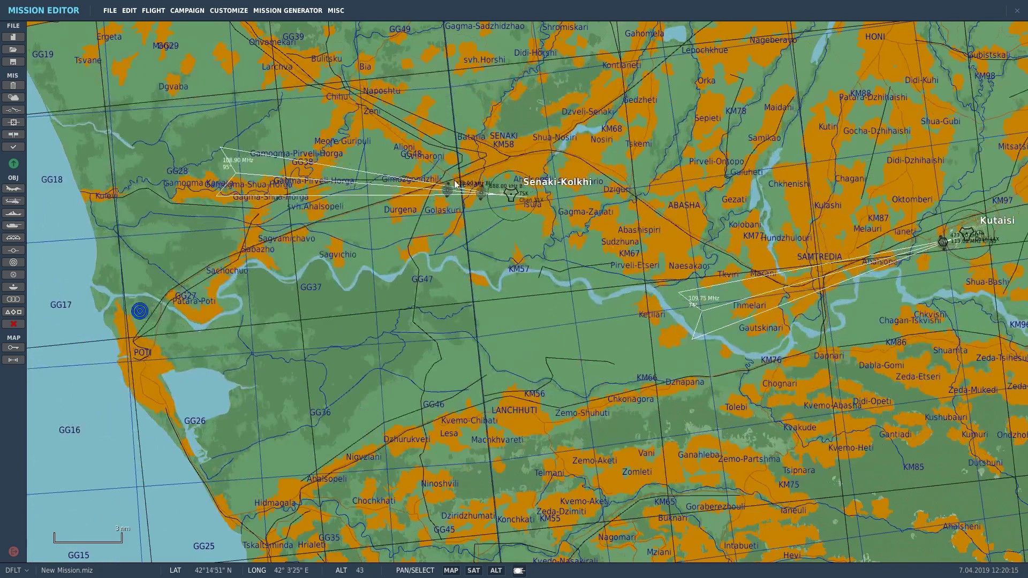
{"action": "scroll", "coordinate": [617, 226], "scroll_direction": "up", "scroll_amount": 8}
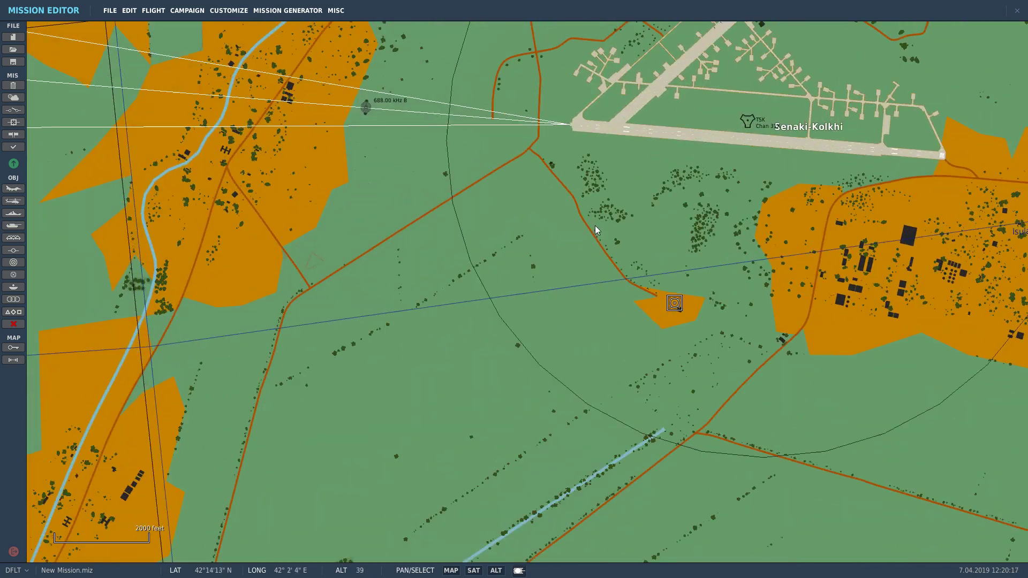
{"action": "left_click_drag", "start_coordinate": [670, 177], "coordinate": [314, 406]}
{"action": "left_click_drag", "start_coordinate": [355, 276], "coordinate": [362, 378]}
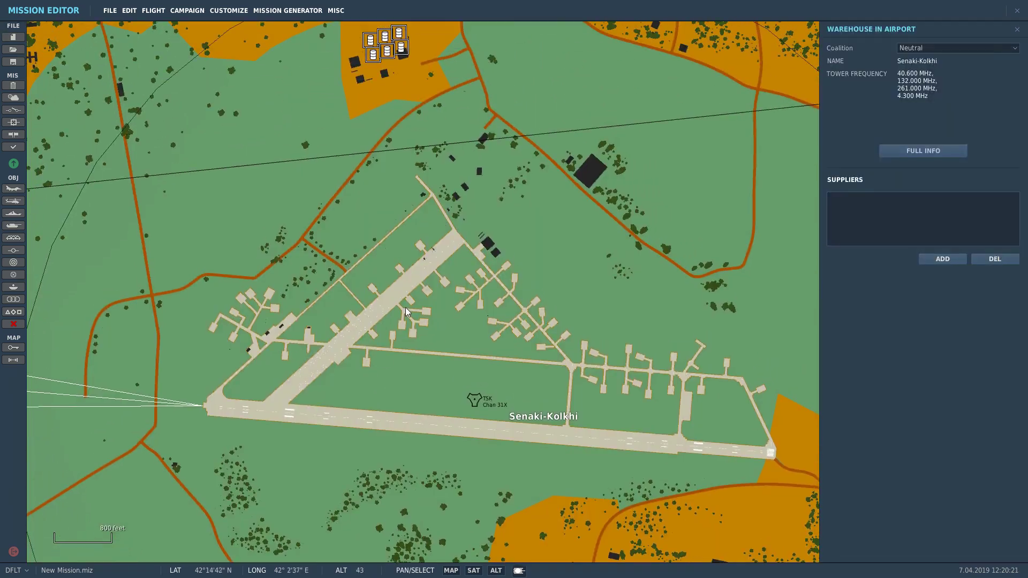
{"action": "scroll", "coordinate": [409, 299], "scroll_direction": "up", "scroll_amount": 2}
{"action": "scroll", "coordinate": [530, 243], "scroll_direction": "up", "scroll_amount": 4}
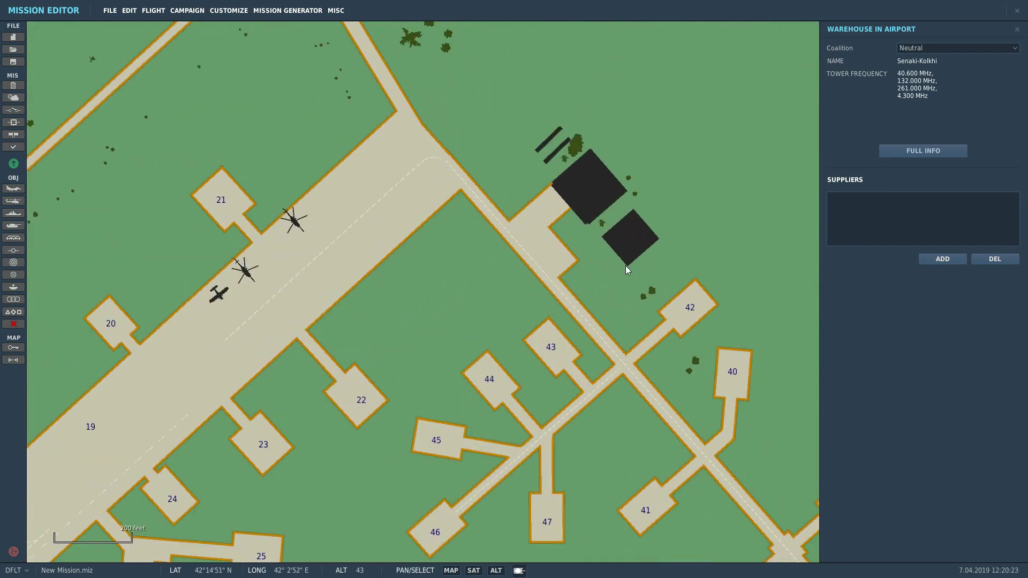
{"action": "scroll", "coordinate": [567, 214], "scroll_direction": "up", "scroll_amount": 3}
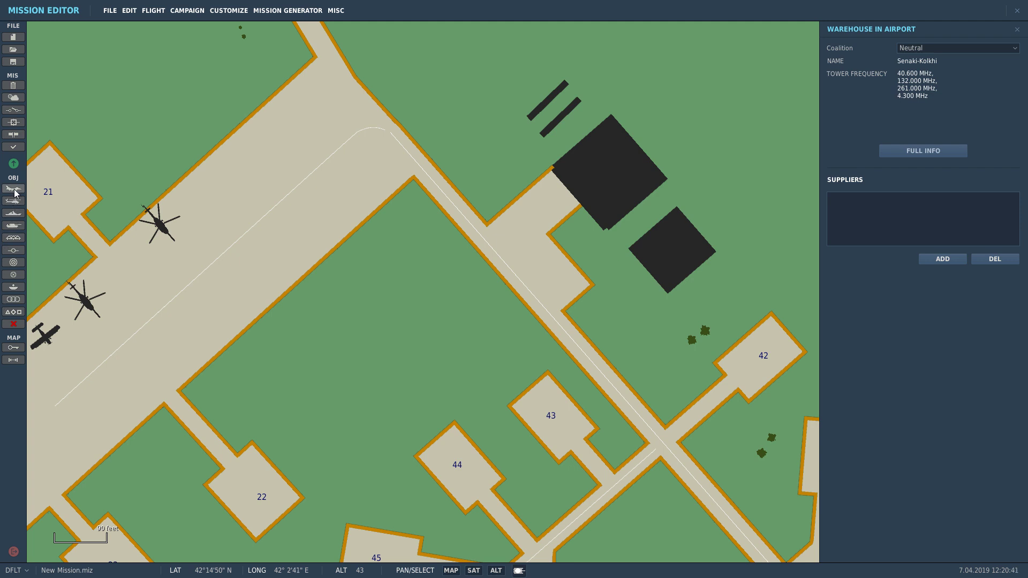
{"action": "scroll", "coordinate": [353, 269], "scroll_direction": "down", "scroll_amount": 2}
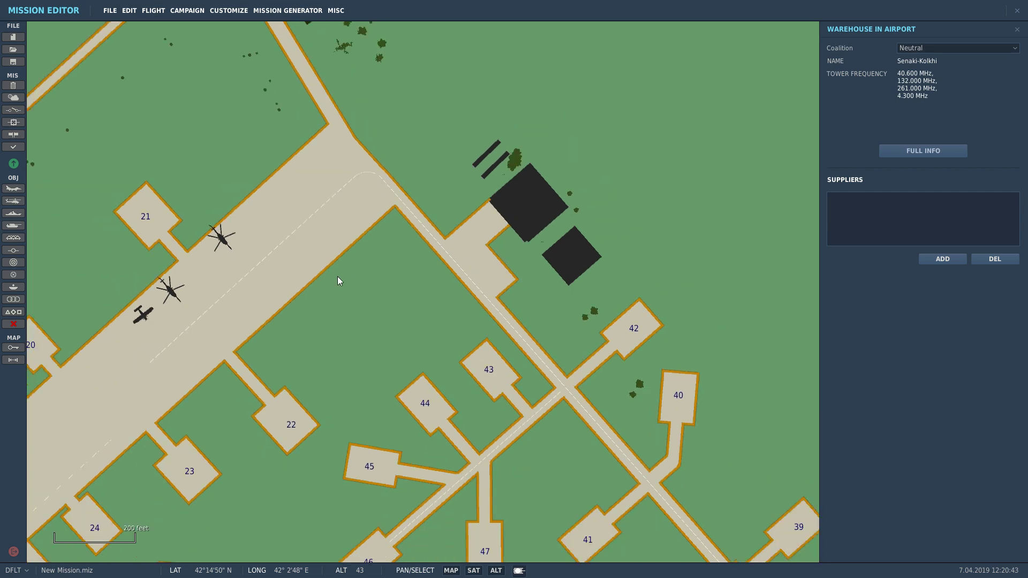
Place a new airplane group on the map northwest of Senaki-Kolkhi, just south of grid label GG29
{"action": "left_click", "coordinate": [13, 188]}
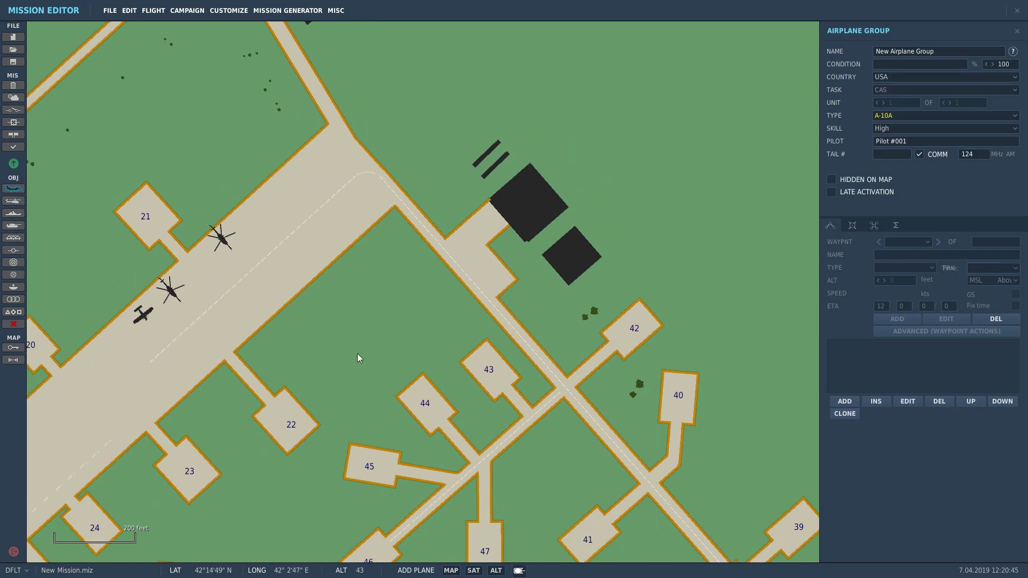
{"action": "scroll", "coordinate": [410, 329], "scroll_direction": "down", "scroll_amount": 1}
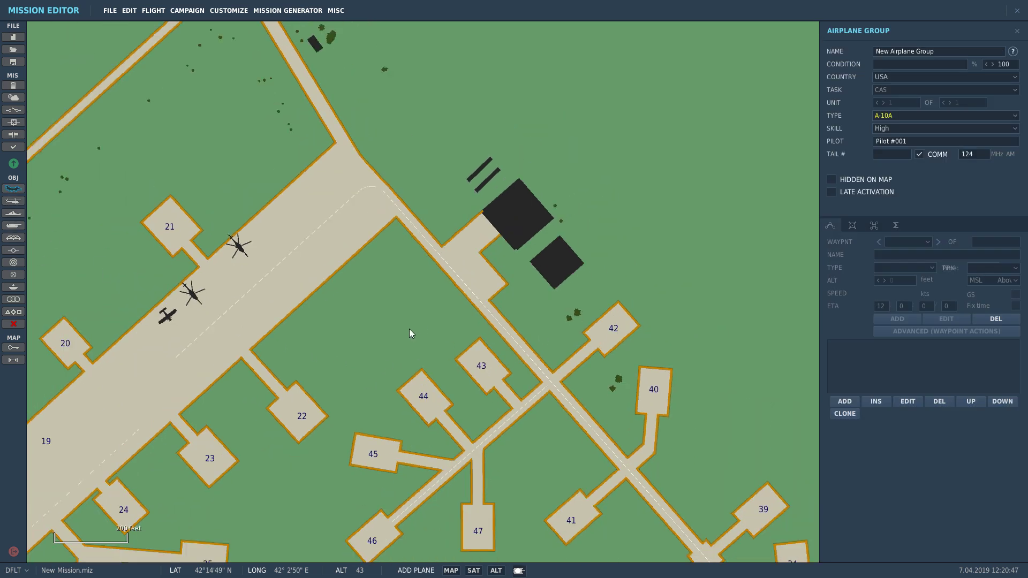
{"action": "scroll", "coordinate": [707, 398], "scroll_direction": "down", "scroll_amount": 10}
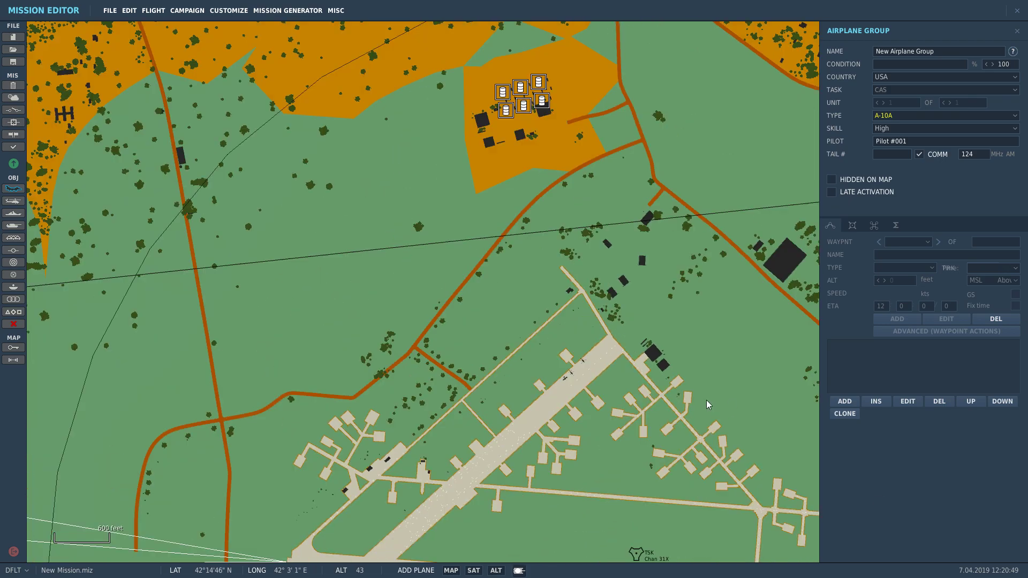
{"action": "scroll", "coordinate": [707, 394], "scroll_direction": "down", "scroll_amount": 3}
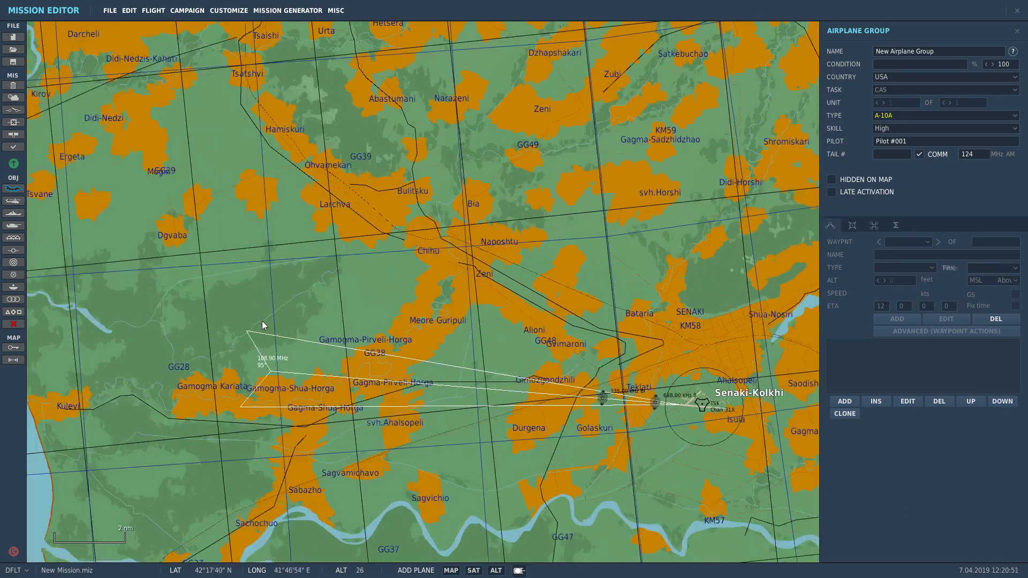
{"action": "scroll", "coordinate": [685, 292], "scroll_direction": "down", "scroll_amount": 2}
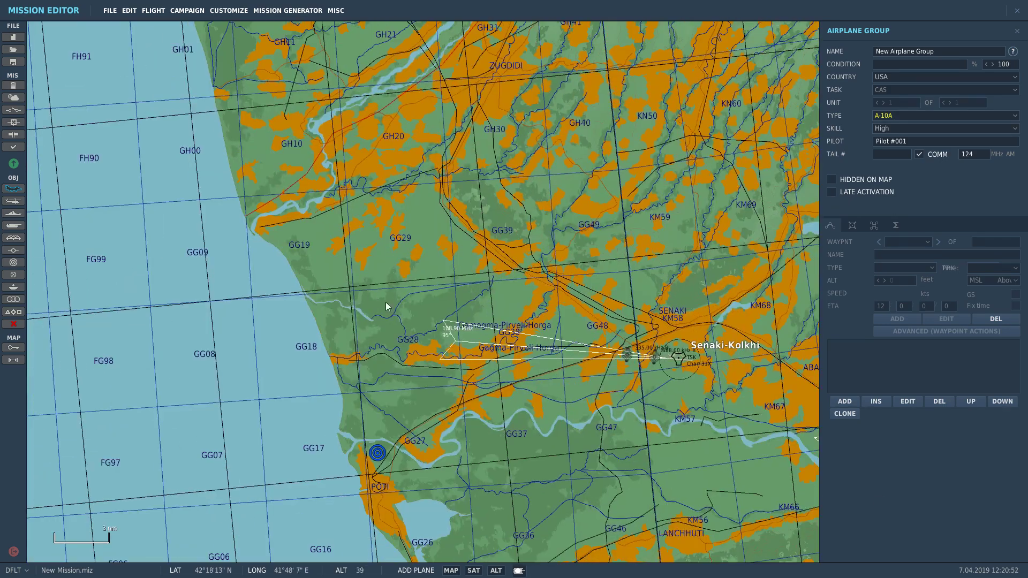
{"action": "left_click", "coordinate": [415, 276]}
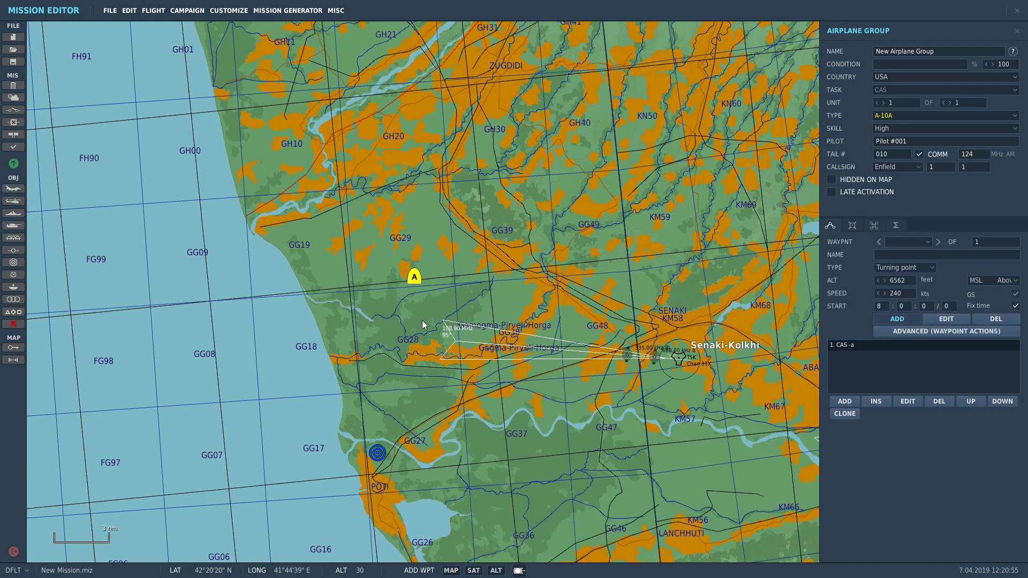
Name the airplane group "red Bomber" and set its country to USAF Aggressors
{"action": "left_click", "coordinate": [941, 53]}
{"action": "type", "text": "red Bomber"}
{"action": "left_click", "coordinate": [890, 77]}
{"action": "scroll", "coordinate": [894, 102], "scroll_direction": "down", "scroll_amount": 5}
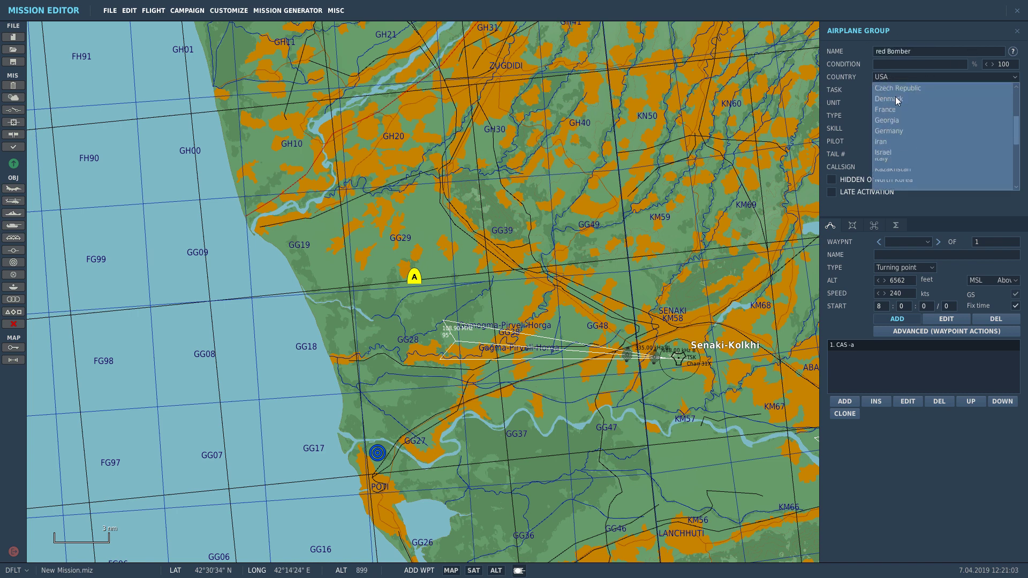
{"action": "left_click", "coordinate": [892, 184]}
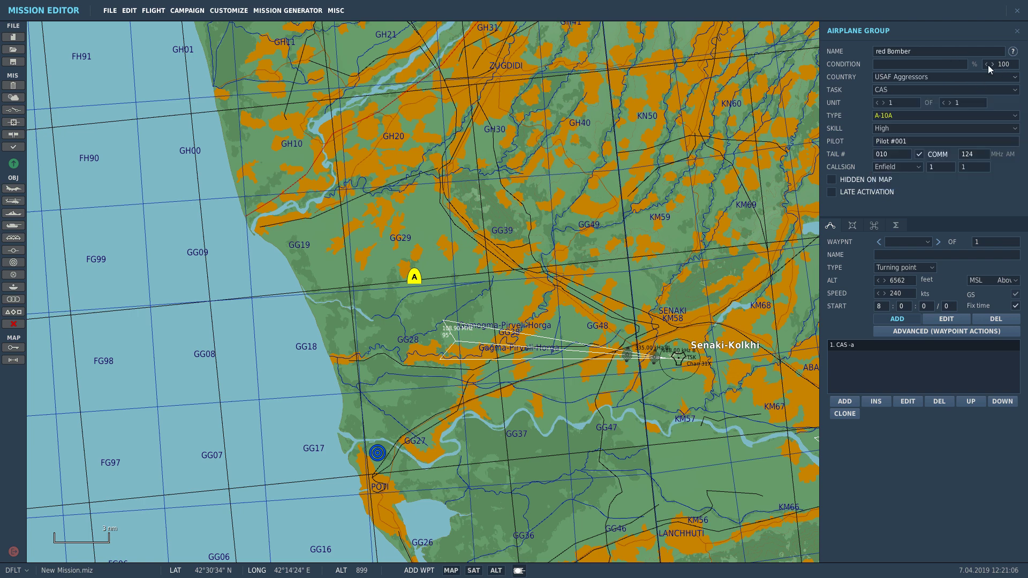
Set the red Bomber group's task to Ground Attack
{"action": "left_click", "coordinate": [884, 91]}
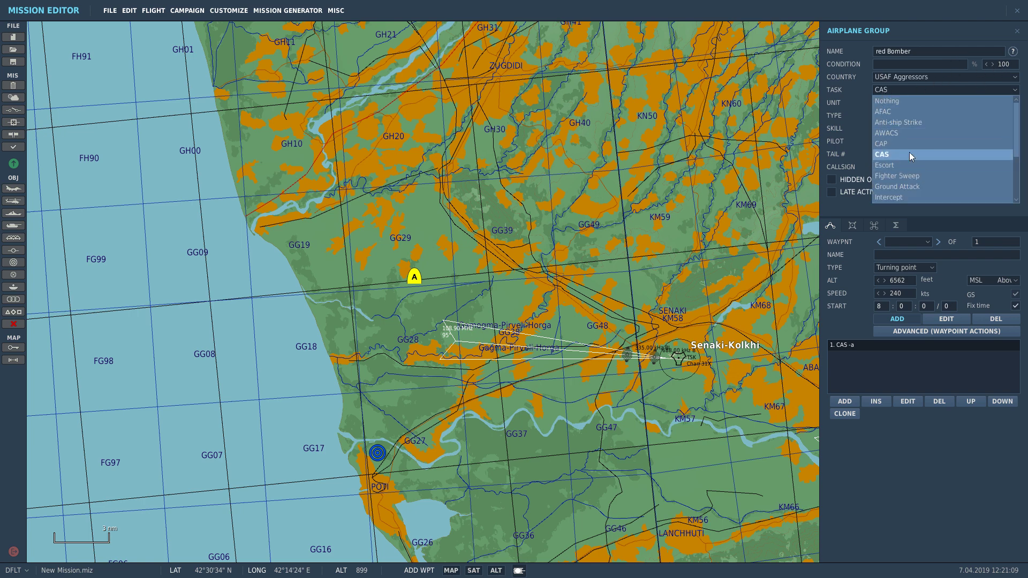
{"action": "scroll", "coordinate": [894, 154], "scroll_direction": "down", "scroll_amount": 1}
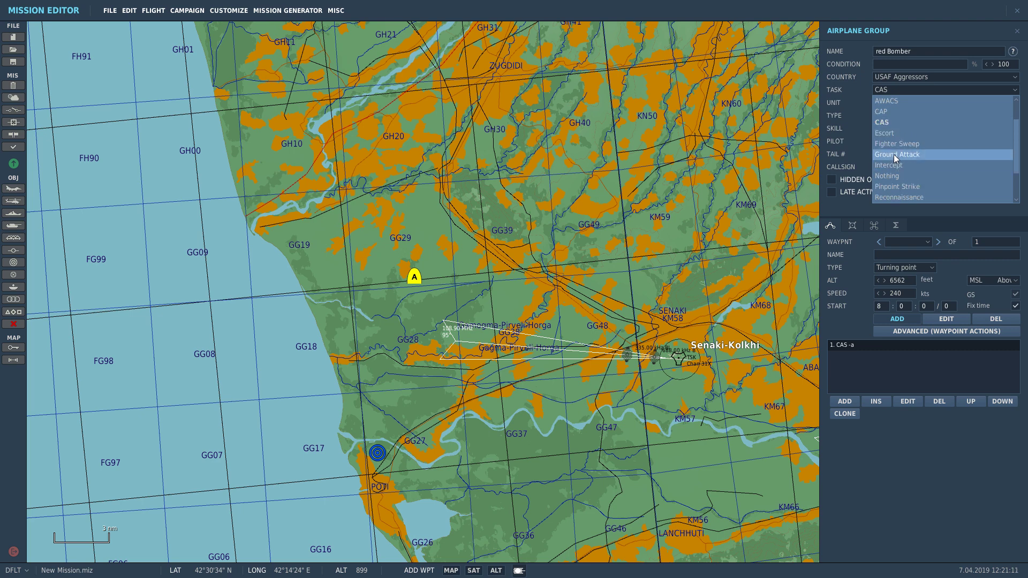
{"action": "left_click", "coordinate": [895, 154]}
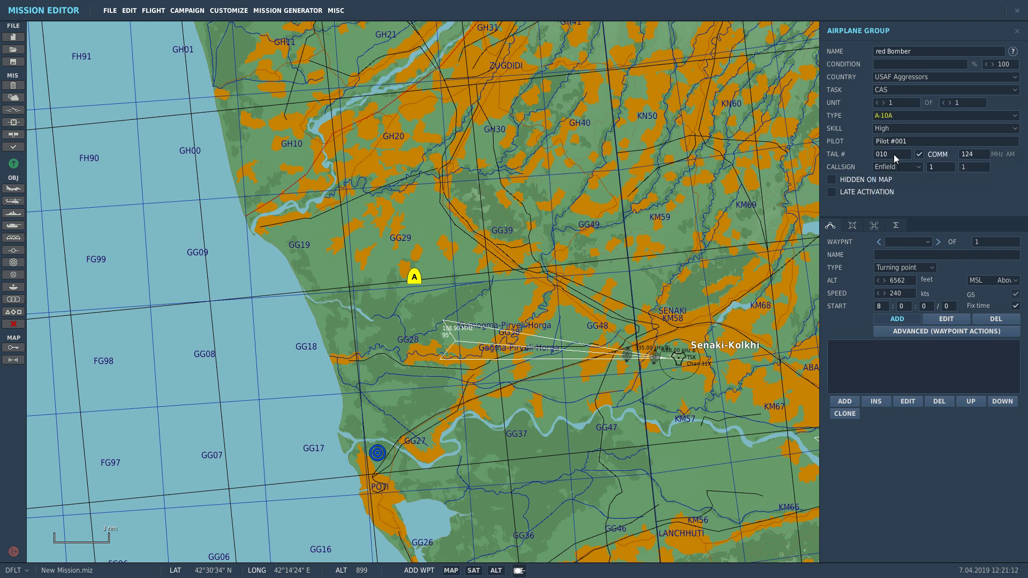
Set the red Bomber group's aircraft type to F-14B and its skill to Excellent
{"action": "left_click", "coordinate": [889, 116]}
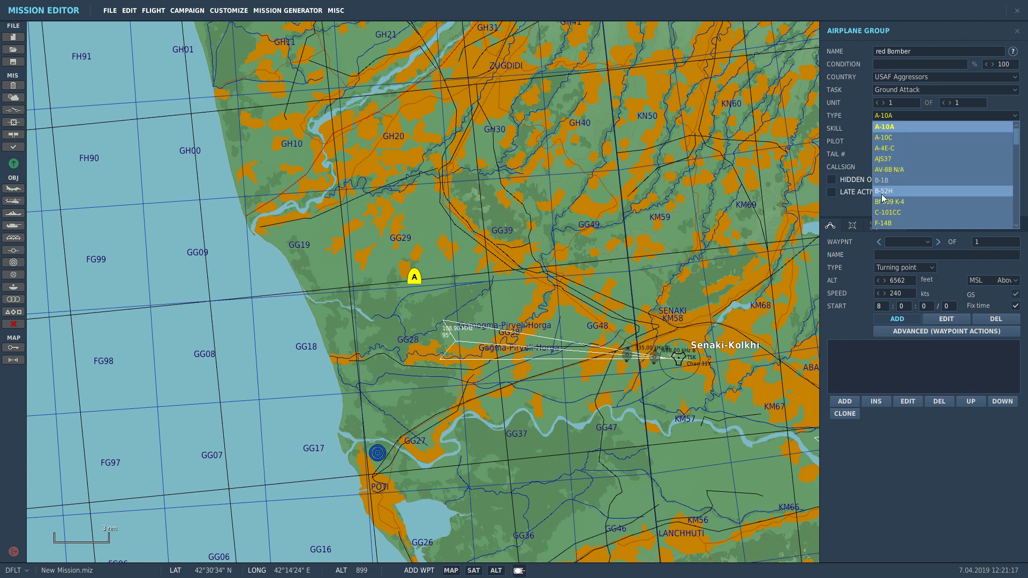
{"action": "scroll", "coordinate": [898, 198], "scroll_direction": "down", "scroll_amount": 1}
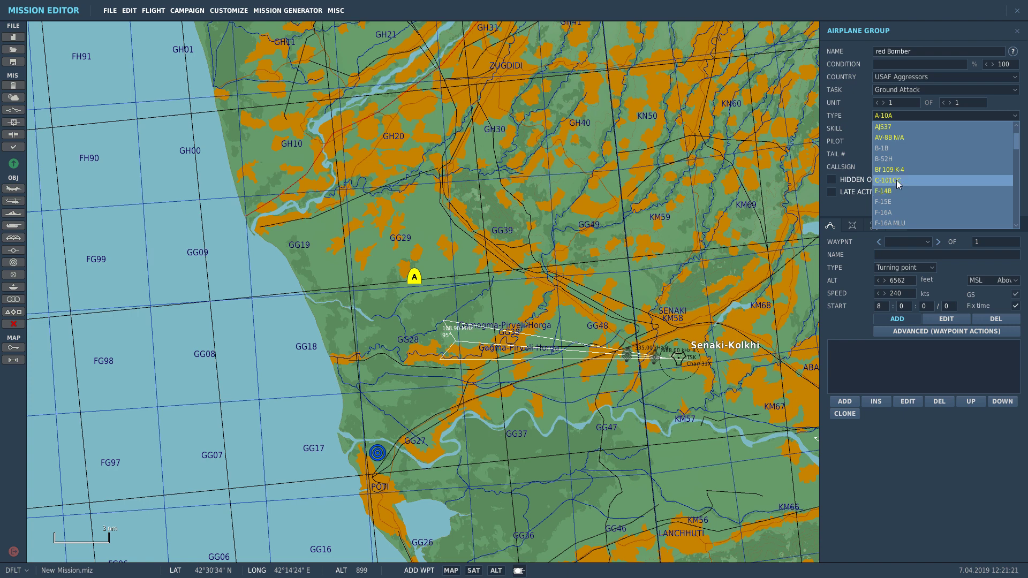
{"action": "scroll", "coordinate": [896, 180], "scroll_direction": "up", "scroll_amount": 1}
{"action": "scroll", "coordinate": [898, 173], "scroll_direction": "down", "scroll_amount": 1}
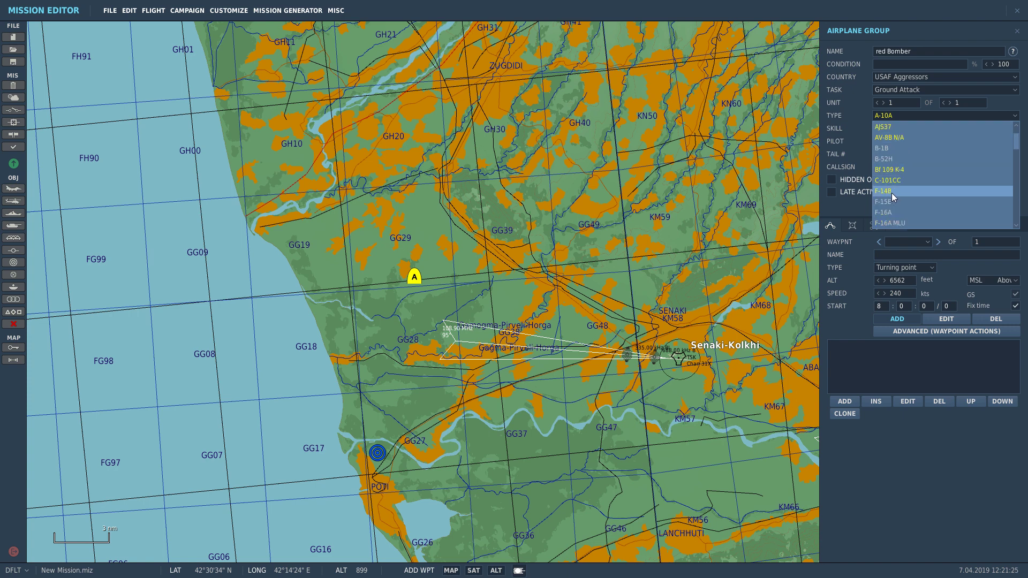
{"action": "left_click", "coordinate": [889, 191]}
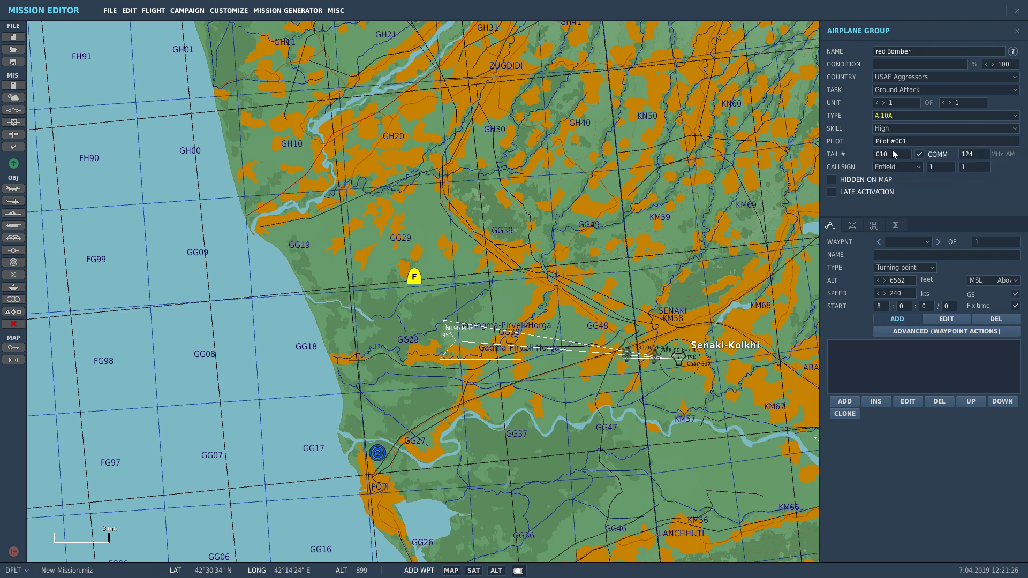
{"action": "left_click", "coordinate": [889, 129]}
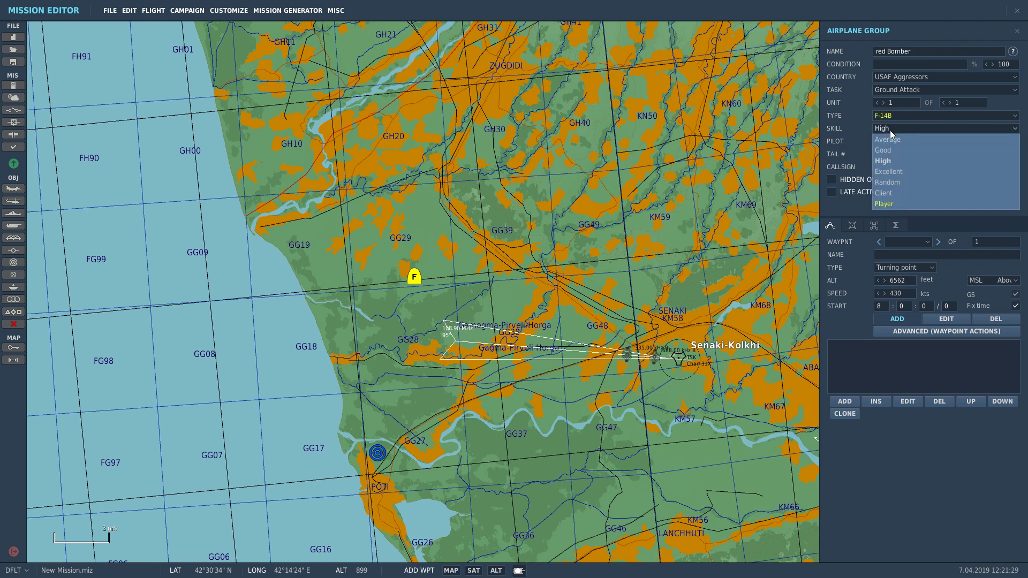
{"action": "left_click", "coordinate": [883, 172]}
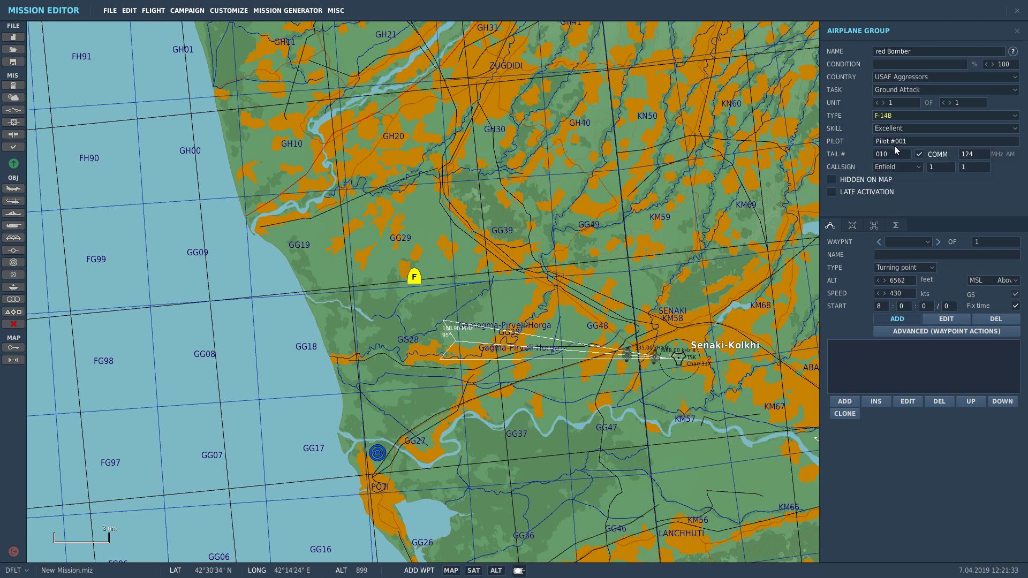
Set the F-14B's starting waypoint to an altitude of 3562 feet and a speed of 330 knots
{"action": "left_click", "coordinate": [881, 142]}
{"action": "left_click", "coordinate": [888, 295]}
{"action": "key", "text": "Delete"}
{"action": "type", "text": "3"}
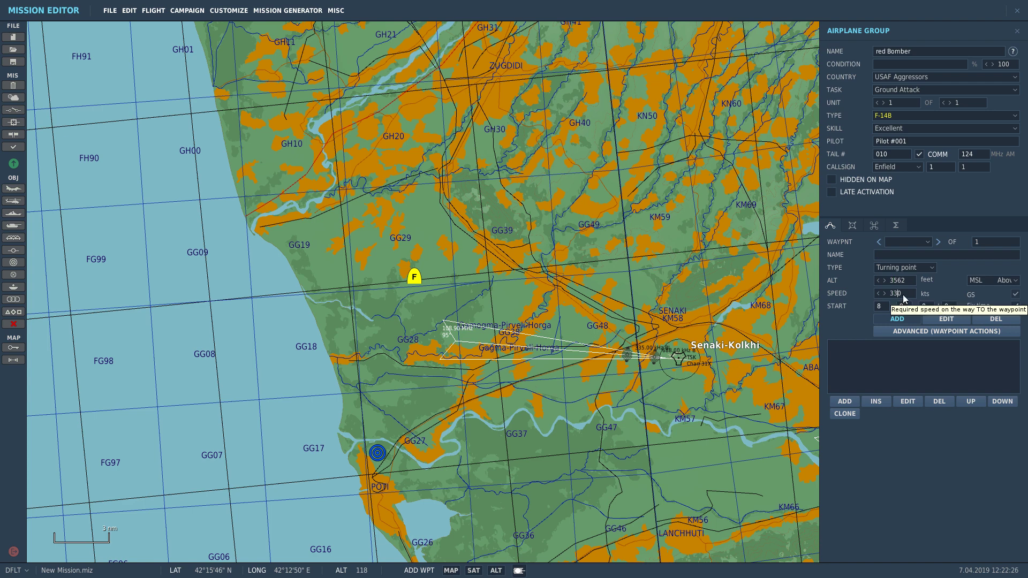
{"action": "left_click", "coordinate": [1016, 282]}
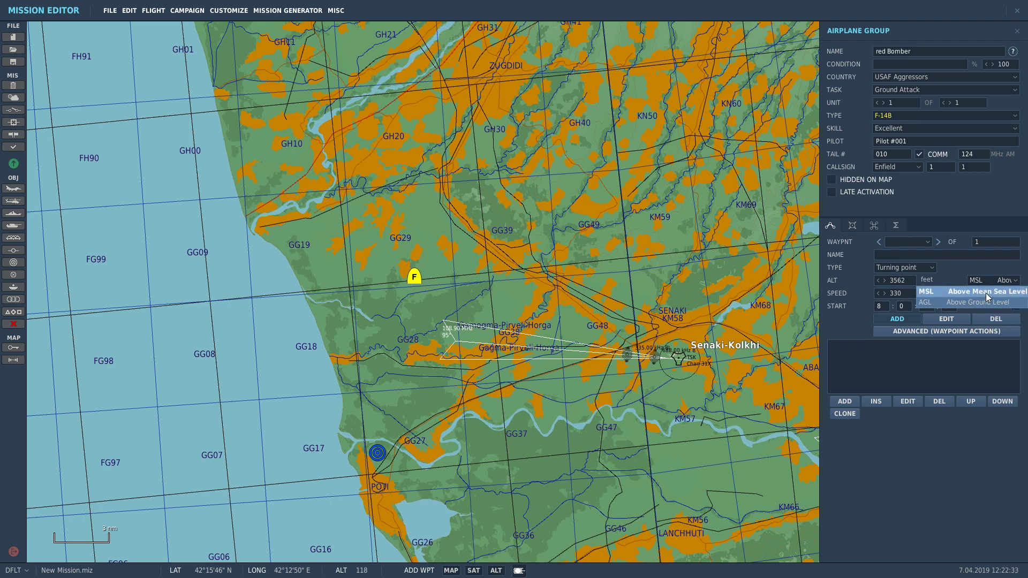
{"action": "left_click", "coordinate": [1020, 272]}
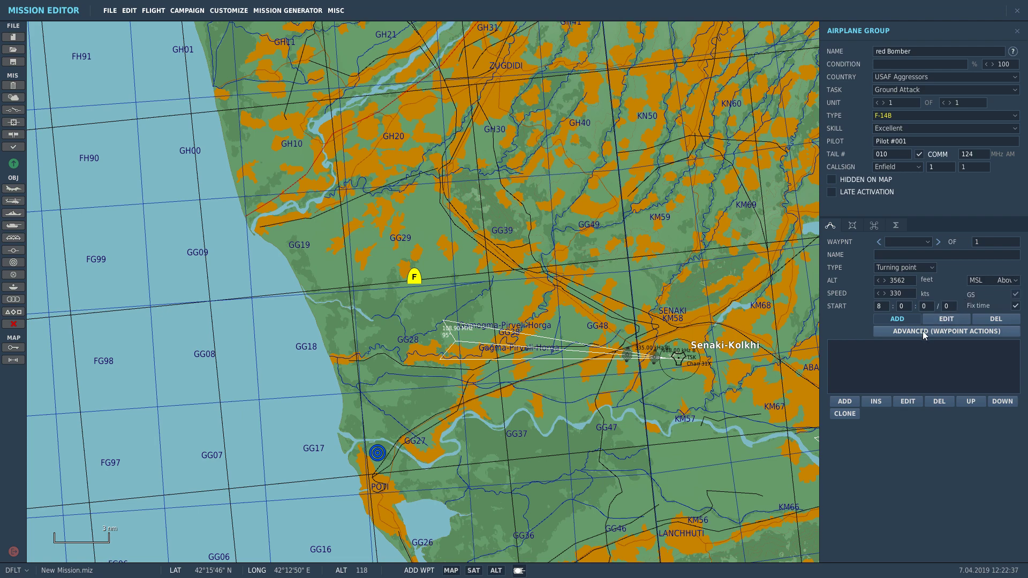
Examine the terrain between the F-14B and Senaki-Kolkhi, around Chihu, Zeni and Meore Guripuli
{"action": "scroll", "coordinate": [326, 329], "scroll_direction": "down", "scroll_amount": 2}
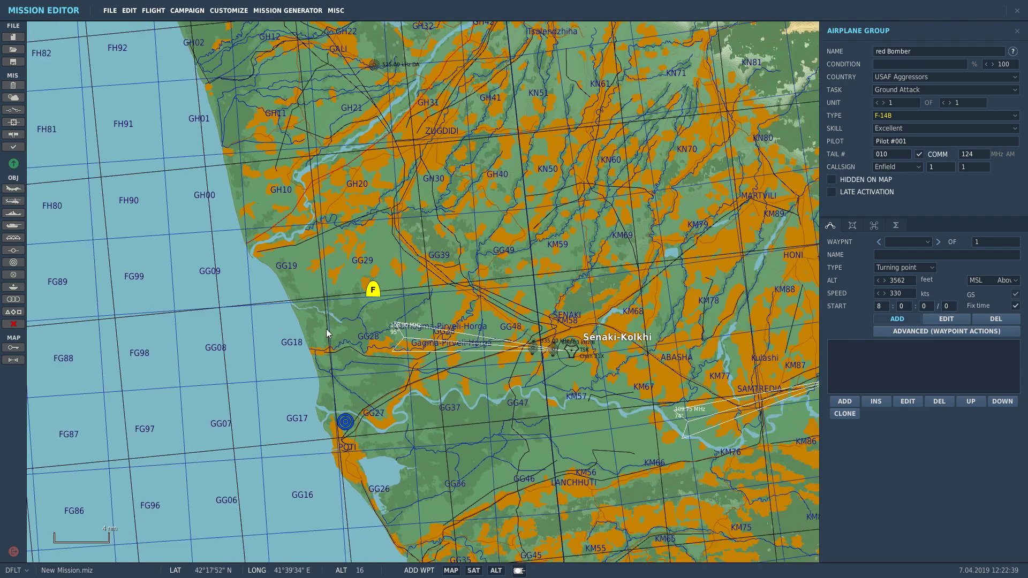
{"action": "scroll", "coordinate": [323, 329], "scroll_direction": "up", "scroll_amount": 3}
{"action": "scroll", "coordinate": [354, 331], "scroll_direction": "up", "scroll_amount": 2}
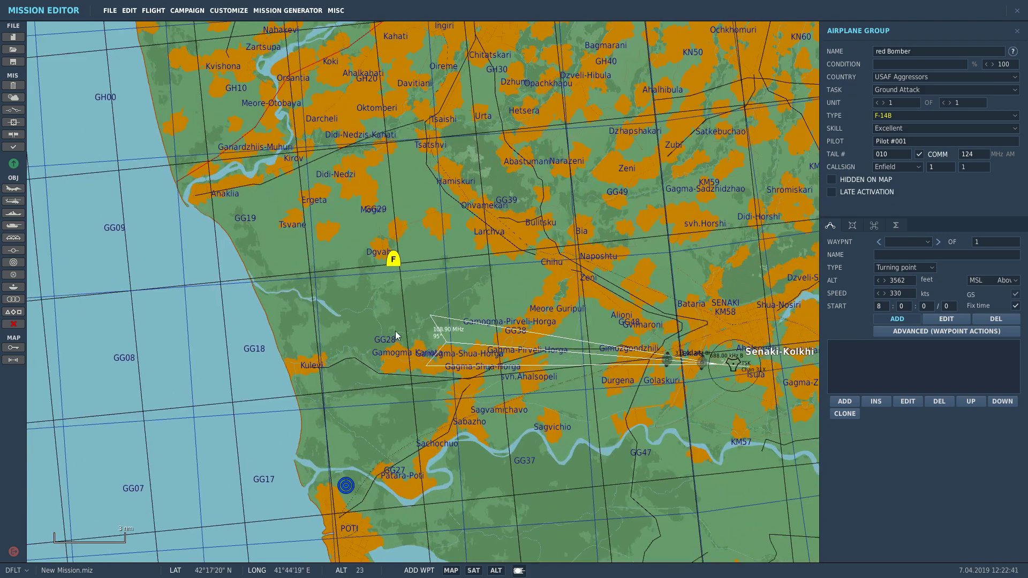
{"action": "scroll", "coordinate": [638, 301], "scroll_direction": "up", "scroll_amount": 1}
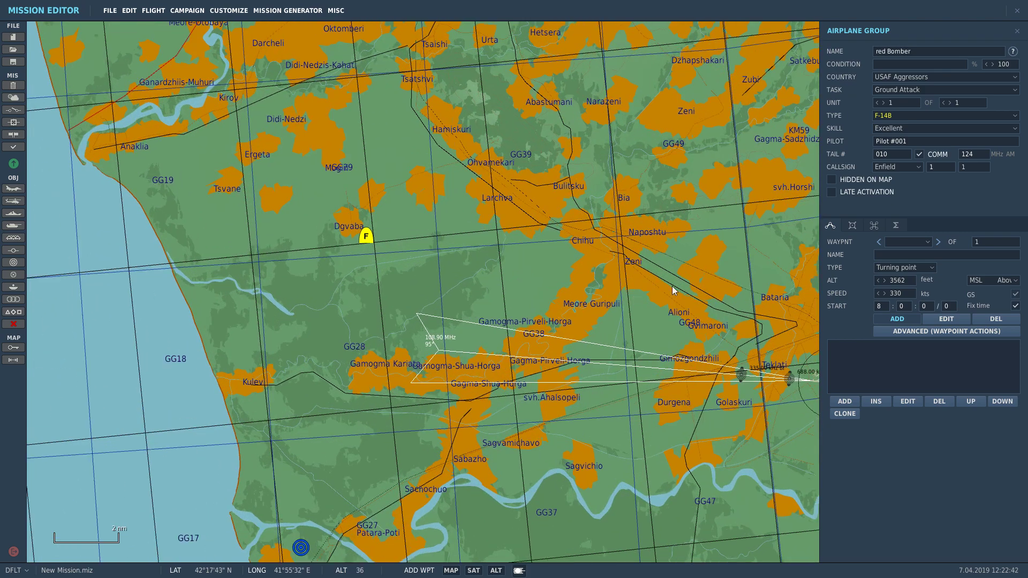
{"action": "scroll", "coordinate": [639, 297], "scroll_direction": "up", "scroll_amount": 3}
{"action": "scroll", "coordinate": [531, 254], "scroll_direction": "up", "scroll_amount": 3}
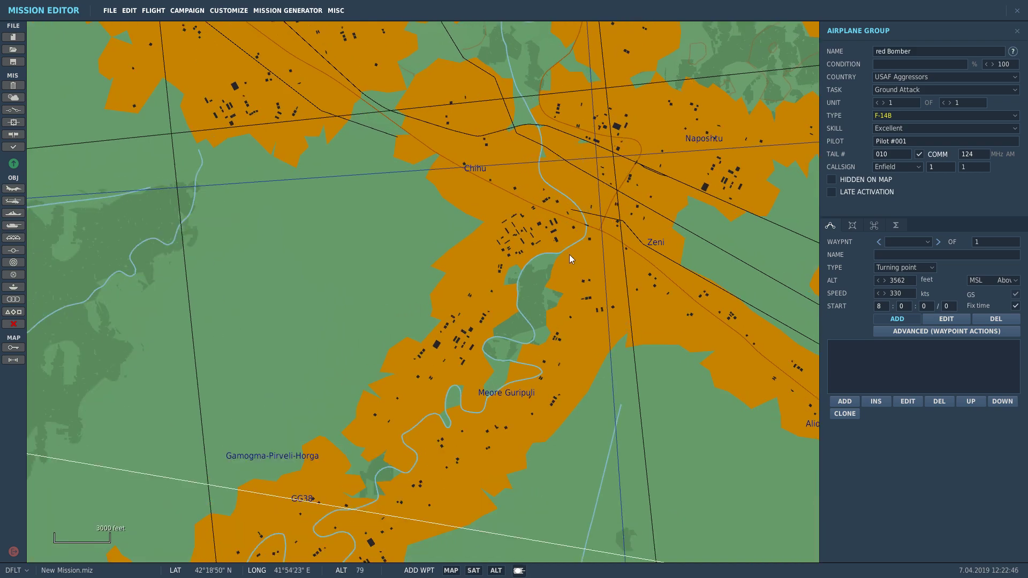
{"action": "scroll", "coordinate": [518, 239], "scroll_direction": "down", "scroll_amount": 3}
{"action": "scroll", "coordinate": [543, 249], "scroll_direction": "down", "scroll_amount": 1}
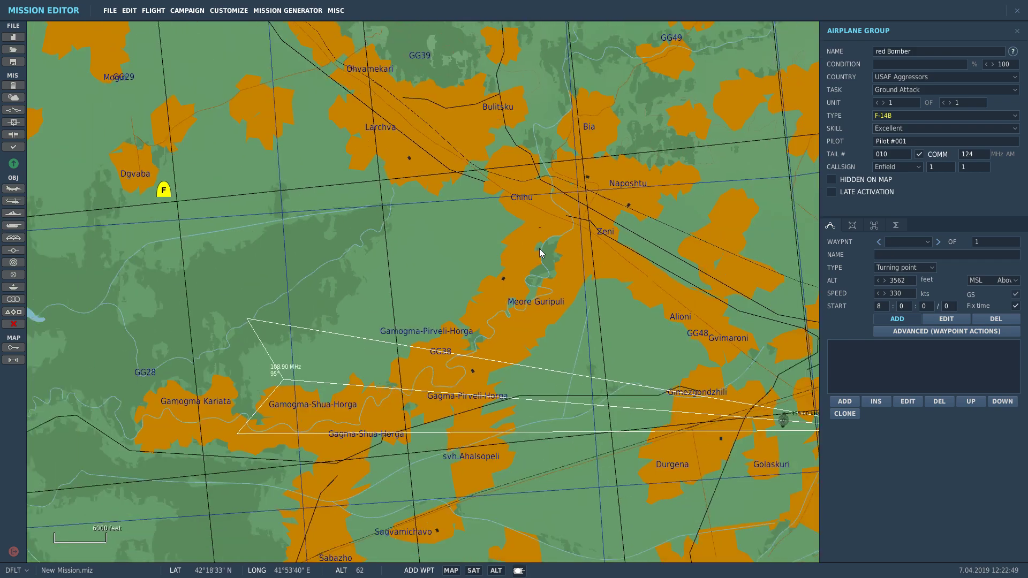
Place the F-14B's waypoint 1 on the western edge of the river bend just north of Meore Guripuli
{"action": "scroll", "coordinate": [520, 289], "scroll_direction": "up", "scroll_amount": 5}
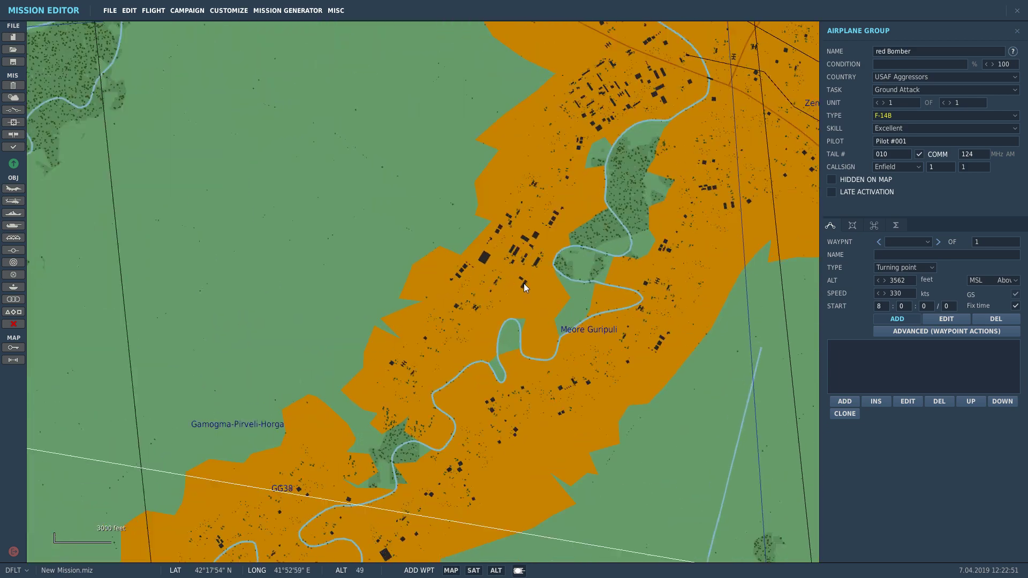
{"action": "scroll", "coordinate": [544, 276], "scroll_direction": "up", "scroll_amount": 1}
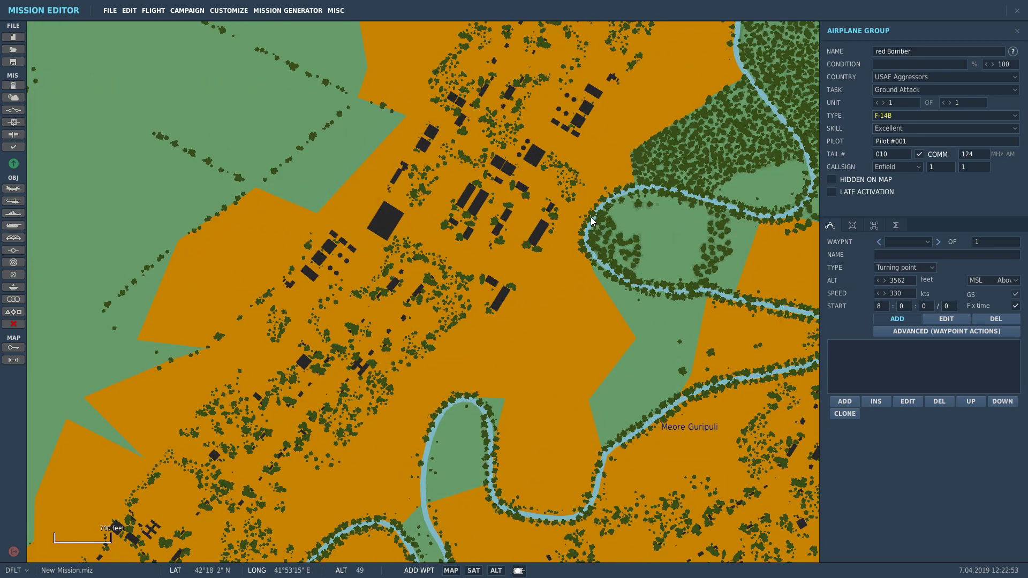
{"action": "left_click", "coordinate": [583, 230]}
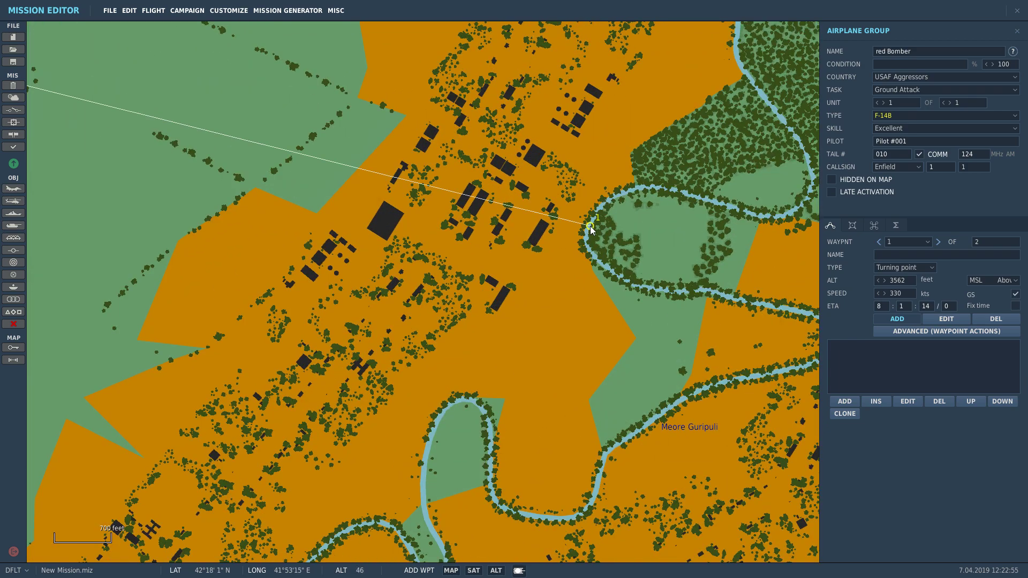
Set waypoint 1 to an altitude of 500 feet and a speed of 450 knots
{"action": "scroll", "coordinate": [427, 335], "scroll_direction": "down", "scroll_amount": 3}
{"action": "scroll", "coordinate": [402, 249], "scroll_direction": "up", "scroll_amount": 2}
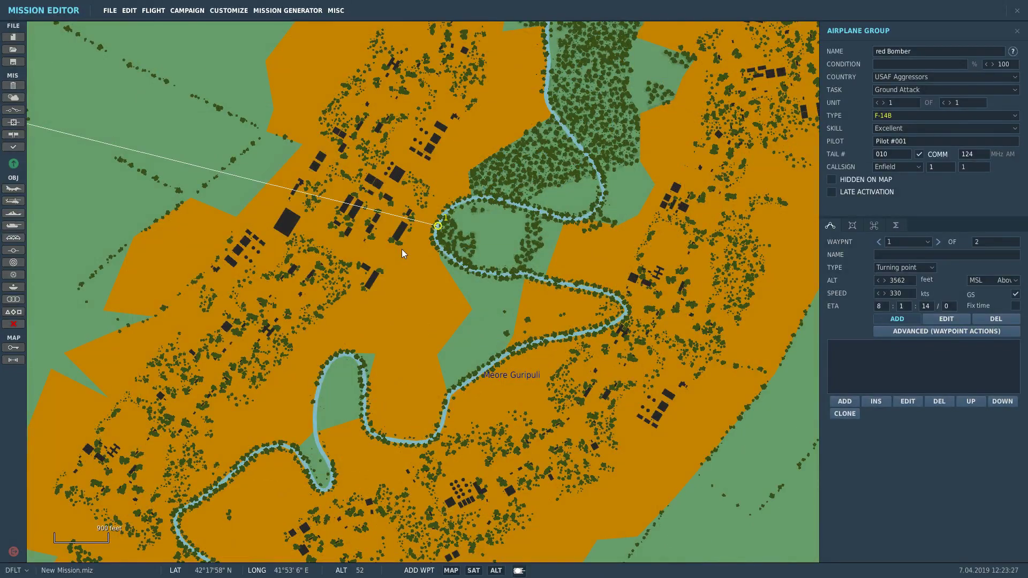
{"action": "scroll", "coordinate": [251, 296], "scroll_direction": "down", "scroll_amount": 3}
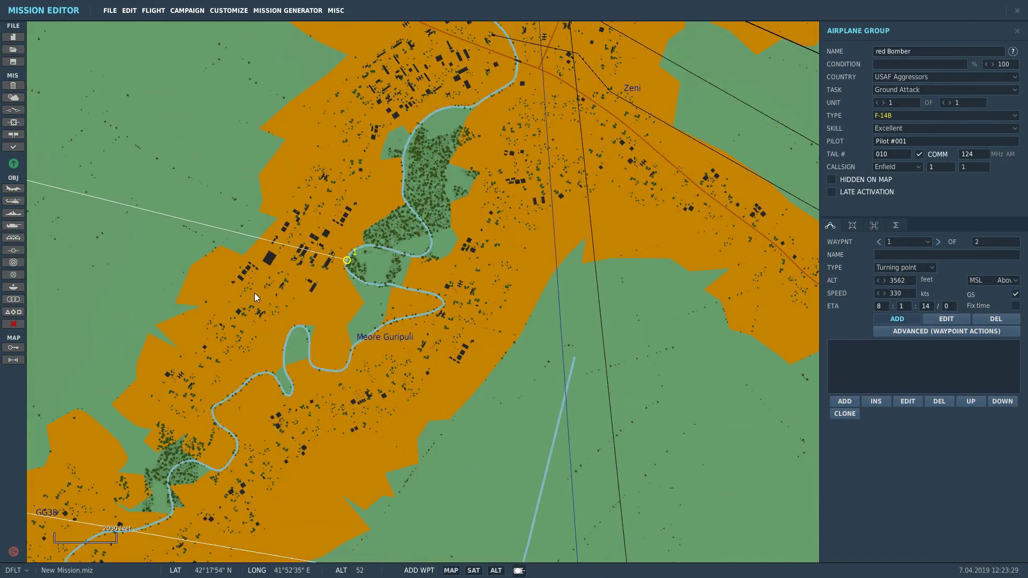
{"action": "scroll", "coordinate": [256, 292], "scroll_direction": "down", "scroll_amount": 4}
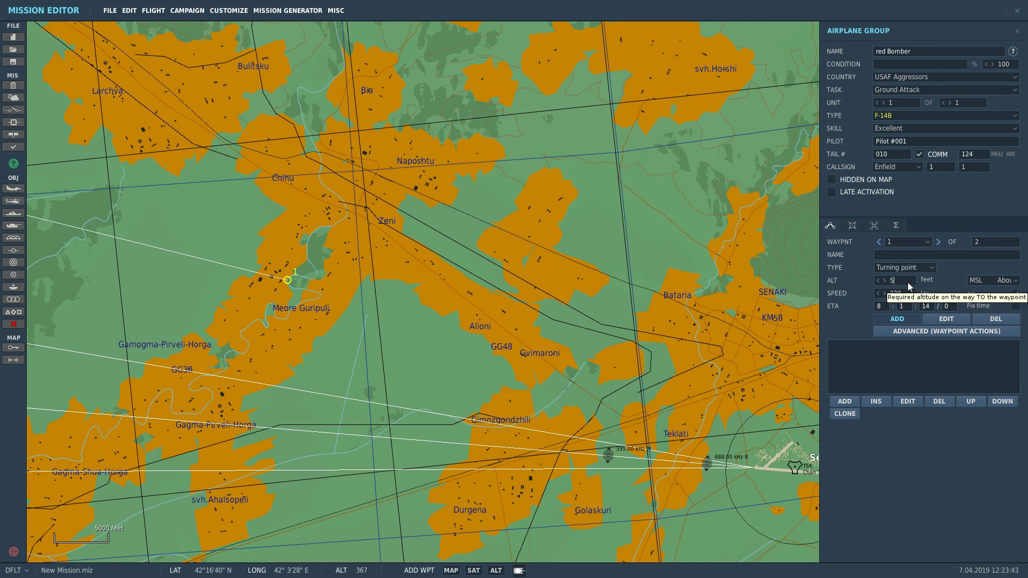
{"action": "type", "text": "0"}
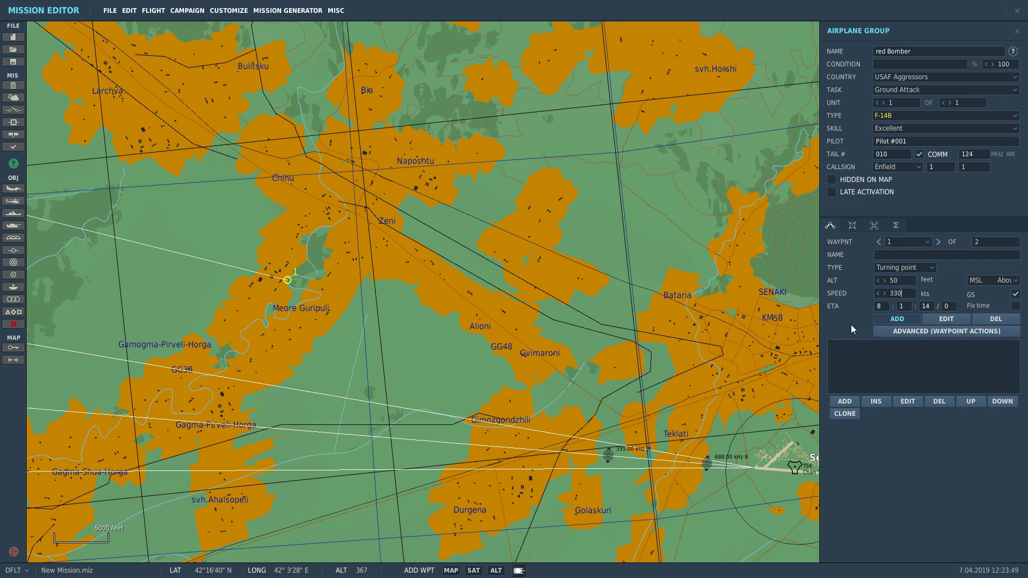
{"action": "left_click", "coordinate": [896, 283]}
{"action": "left_click", "coordinate": [898, 294]}
{"action": "left_click_drag", "start_coordinate": [906, 294], "coordinate": [883, 299]}
{"action": "type", "text": "450"}
Compare waypoint 1 with the starting waypoint and try giving it a fixed arrival time instead of a fixed ground speed
{"action": "left_click", "coordinate": [880, 242]}
{"action": "left_click", "coordinate": [939, 242]}
{"action": "left_click", "coordinate": [879, 244]}
{"action": "left_click", "coordinate": [939, 243]}
{"action": "left_click", "coordinate": [885, 307]}
{"action": "left_click", "coordinate": [1016, 295]}
{"action": "left_click", "coordinate": [1016, 306]}
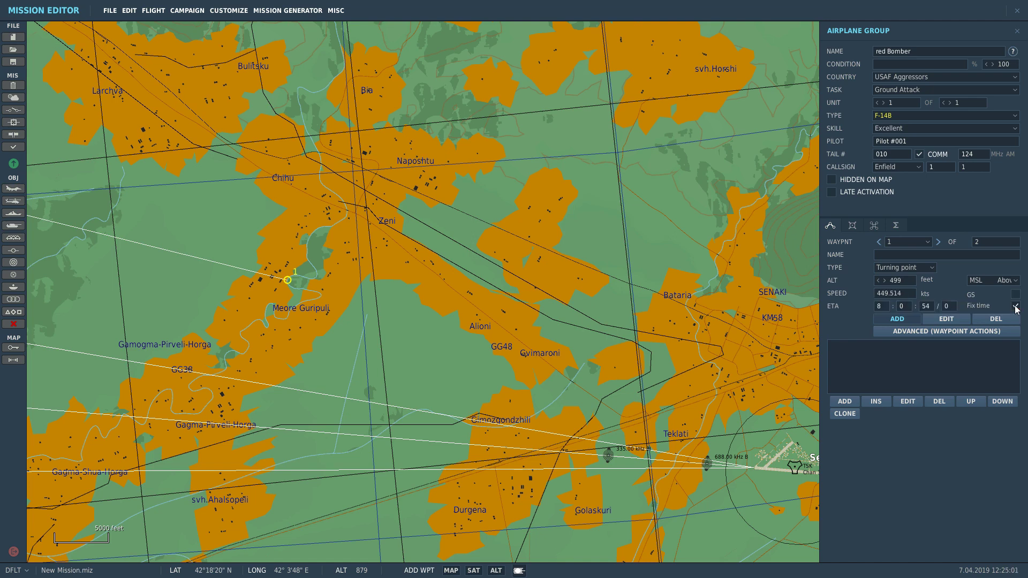
{"action": "left_click", "coordinate": [923, 307]}
{"action": "left_click", "coordinate": [903, 307]}
{"action": "type", "text": "1"}
{"action": "key", "text": "Tab"}
Return waypoint 1 to a fixed ground speed of 450 knots
{"action": "left_click", "coordinate": [881, 294]}
{"action": "left_click", "coordinate": [901, 308]}
{"action": "left_click", "coordinate": [925, 307]}
{"action": "left_click", "coordinate": [1015, 294]}
{"action": "type", "text": "450"}
{"action": "left_click", "coordinate": [907, 285]}
{"action": "scroll", "coordinate": [734, 306], "scroll_direction": "down", "scroll_amount": 3}
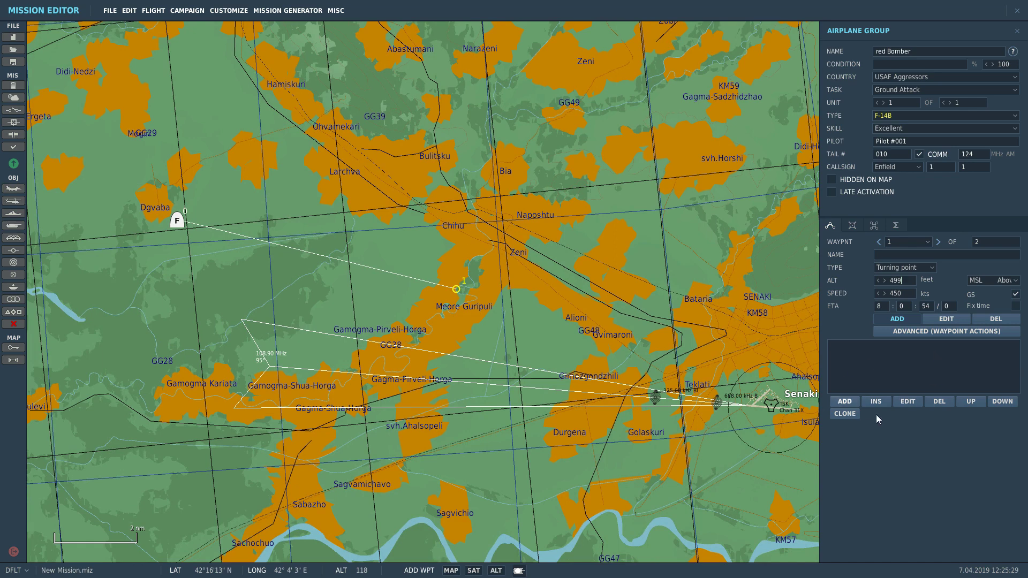
Add a new advanced waypoint action to waypoint 1 of the red Bomber group
{"action": "left_click", "coordinate": [879, 242]}
{"action": "left_click", "coordinate": [938, 242]}
{"action": "left_click", "coordinate": [898, 332]}
{"action": "left_click", "coordinate": [897, 333]}
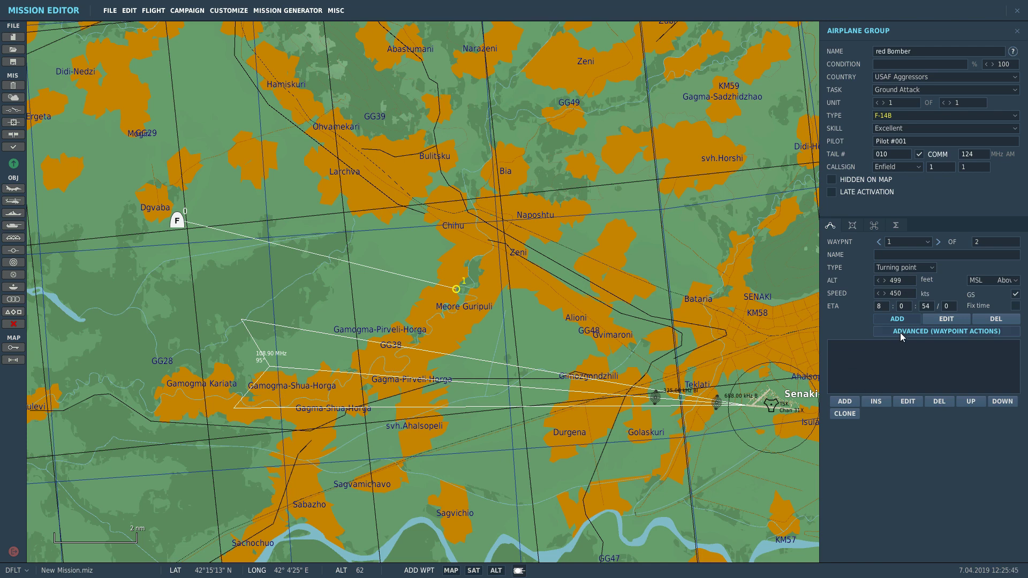
{"action": "left_click", "coordinate": [846, 406]}
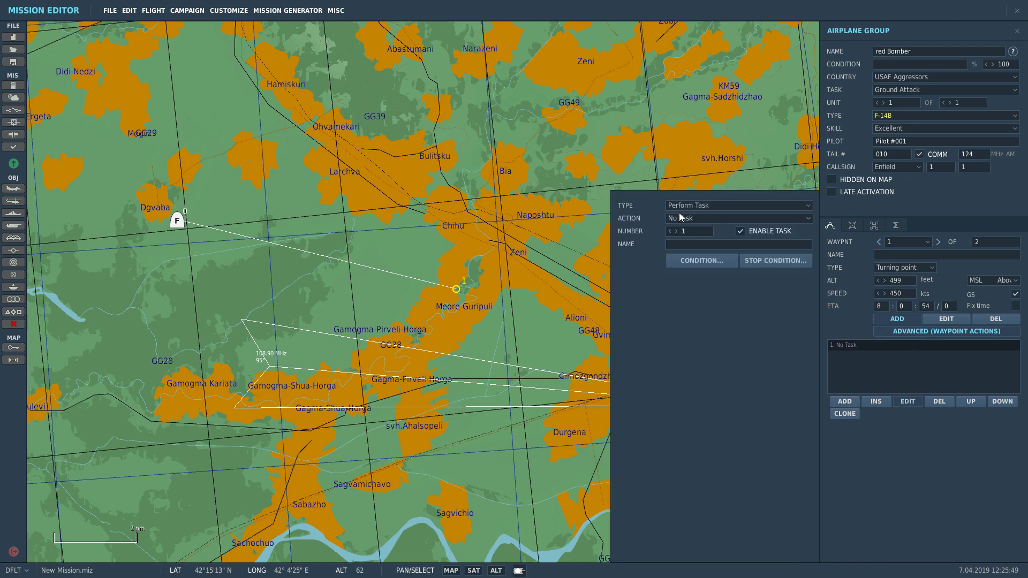
Examine which actions the Perform Task and Start Enroute Task types offer for the waypoint action
{"action": "left_click", "coordinate": [687, 207]}
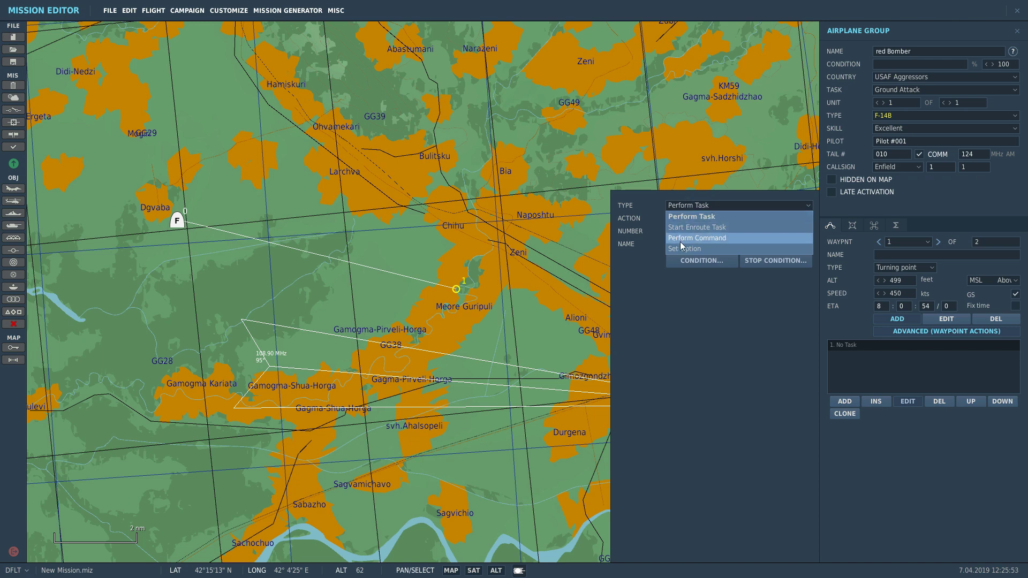
{"action": "left_click", "coordinate": [688, 207]}
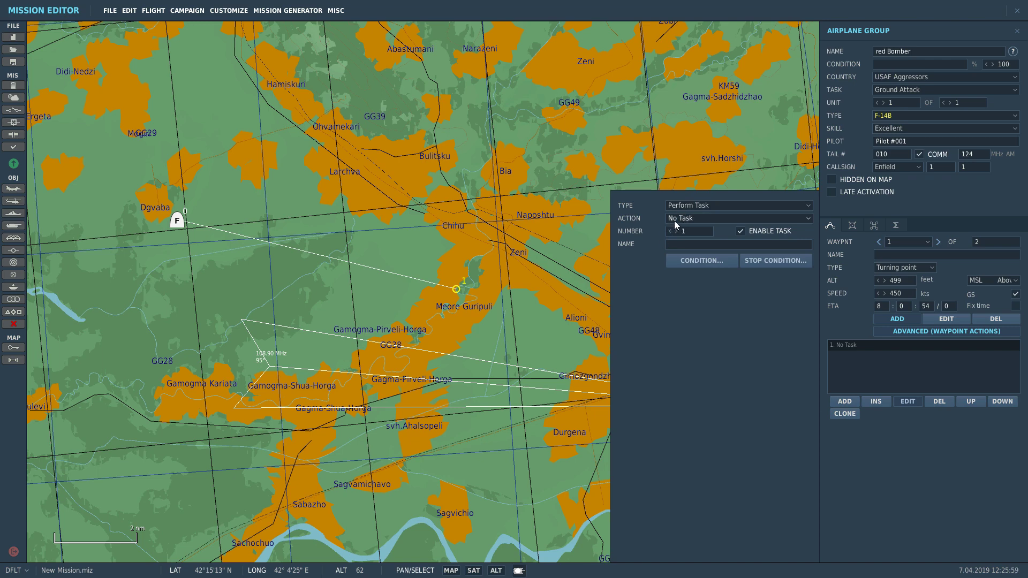
{"action": "left_click", "coordinate": [677, 218]}
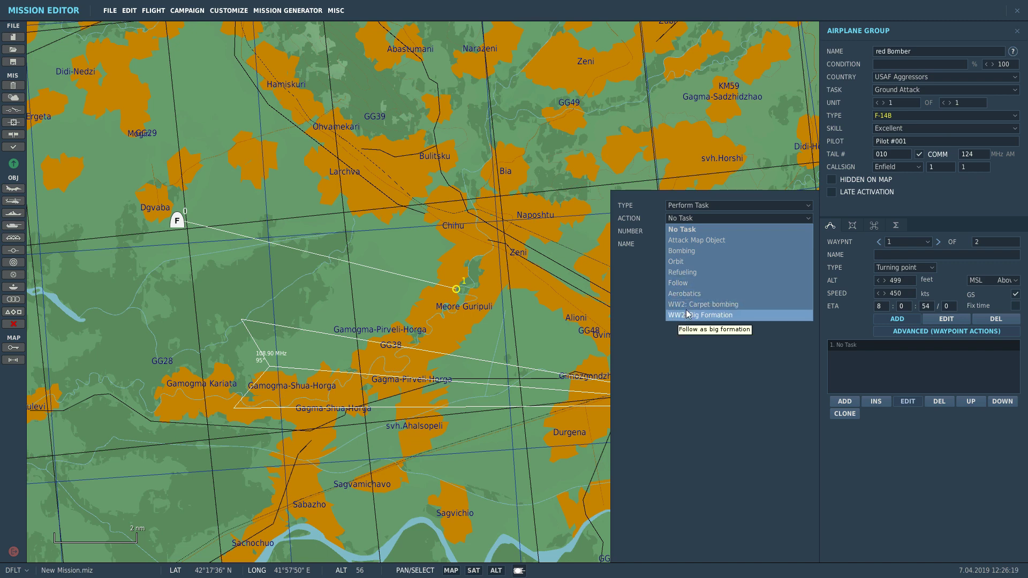
{"action": "left_click", "coordinate": [695, 216]}
{"action": "left_click", "coordinate": [693, 206]}
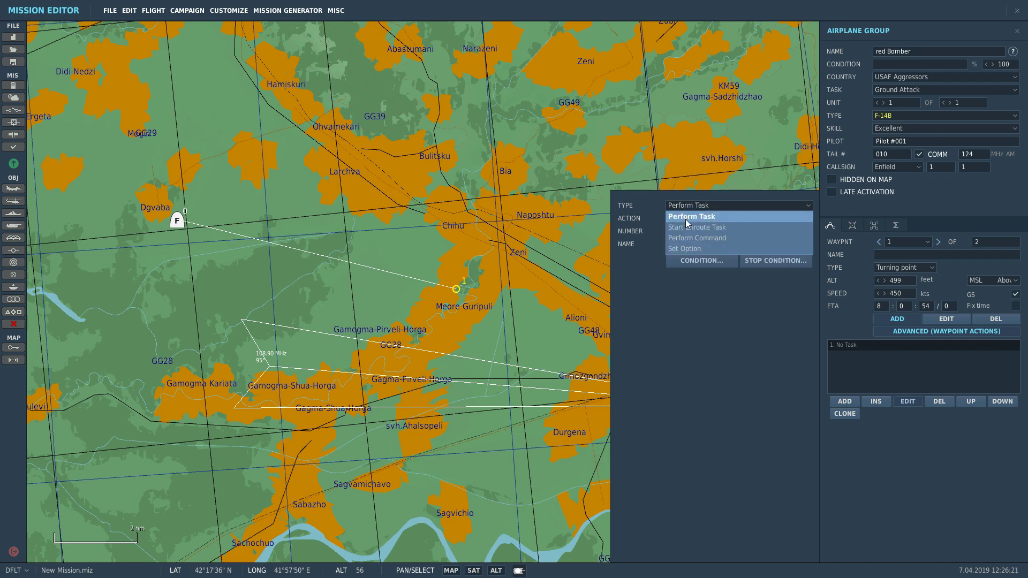
{"action": "left_click", "coordinate": [677, 229]}
{"action": "left_click", "coordinate": [683, 219]}
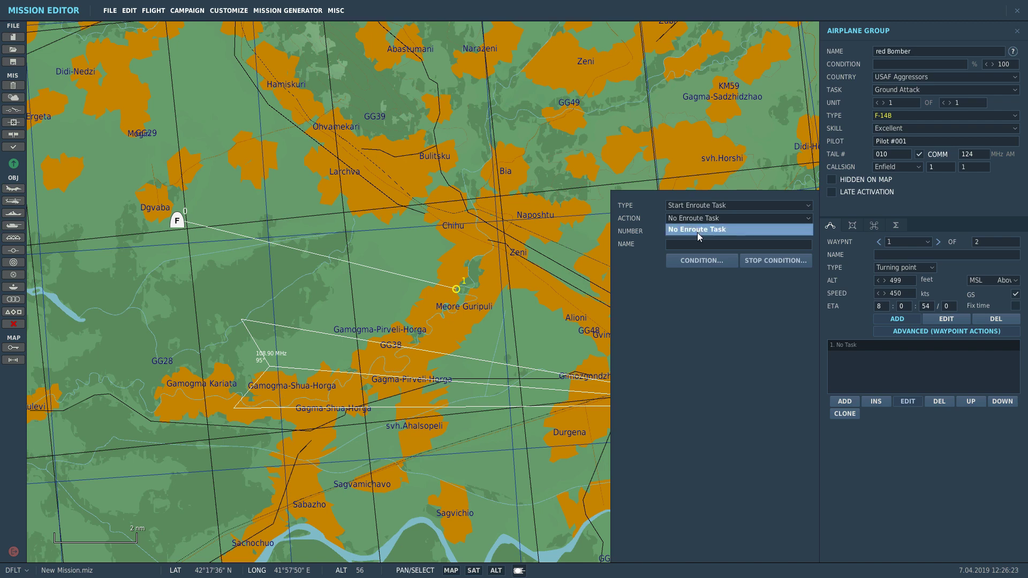
{"action": "left_click", "coordinate": [698, 230]}
Examine which actions the Perform Command and Set Option types offer for the waypoint action
{"action": "left_click", "coordinate": [694, 204]}
{"action": "left_click", "coordinate": [681, 239]}
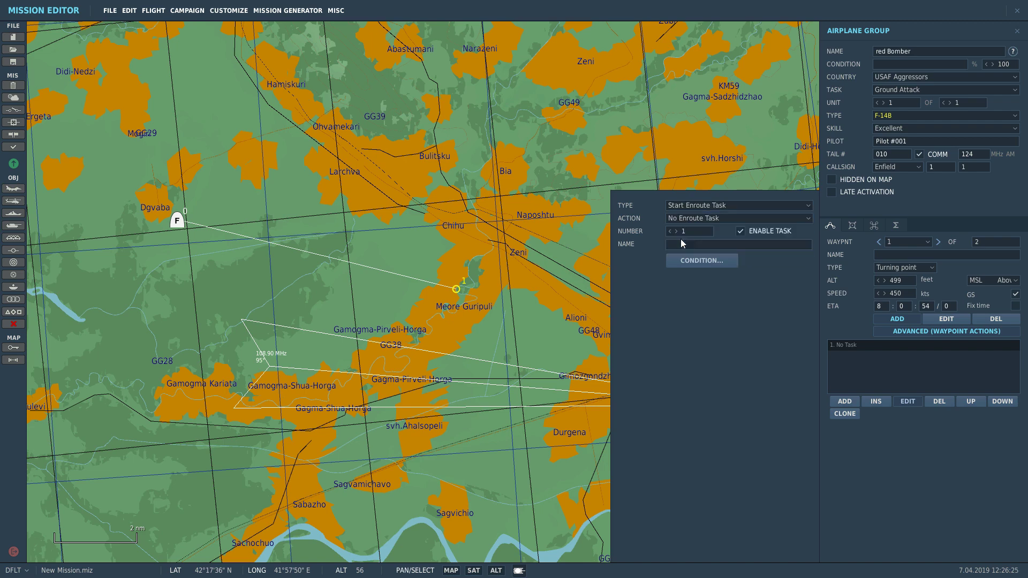
{"action": "left_click", "coordinate": [686, 217]}
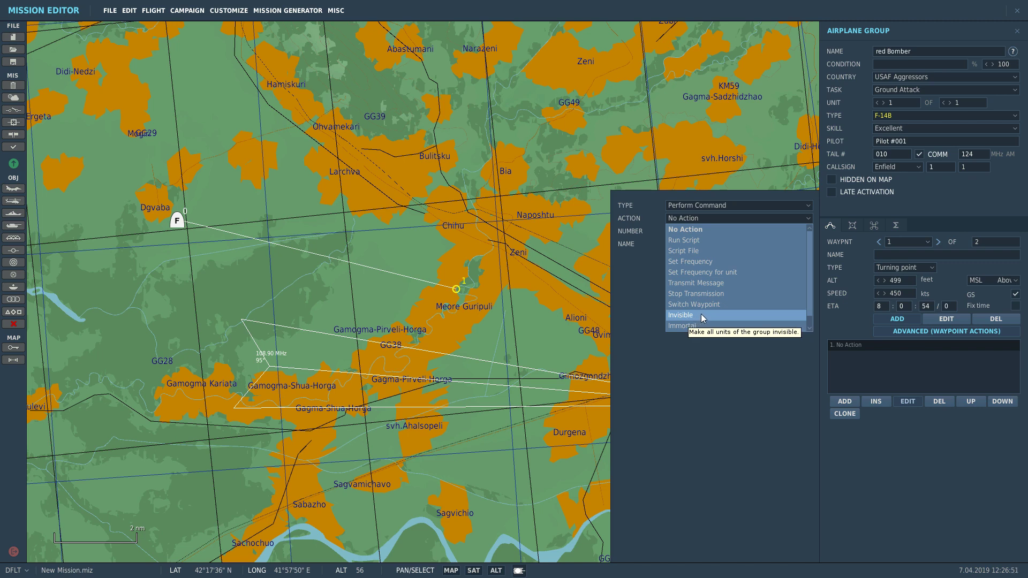
{"action": "scroll", "coordinate": [702, 316], "scroll_direction": "down", "scroll_amount": 1}
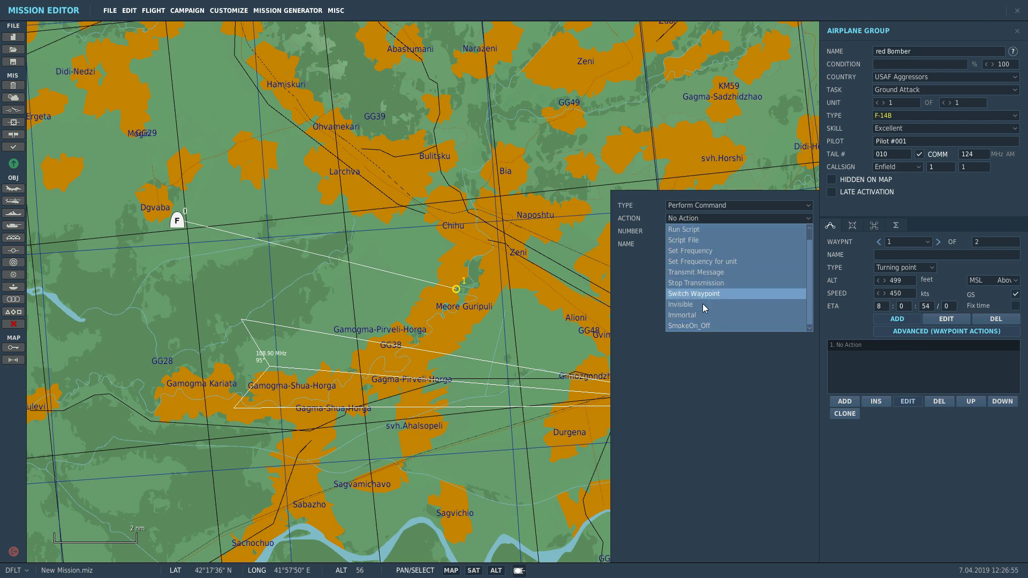
{"action": "scroll", "coordinate": [695, 242], "scroll_direction": "up", "scroll_amount": 1}
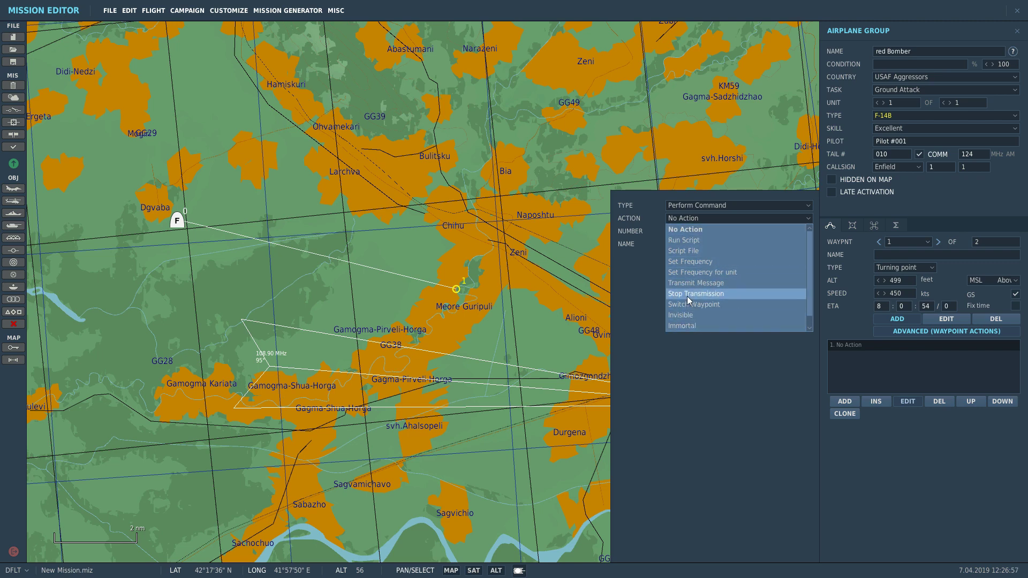
{"action": "left_click", "coordinate": [702, 218]}
{"action": "left_click", "coordinate": [698, 205]}
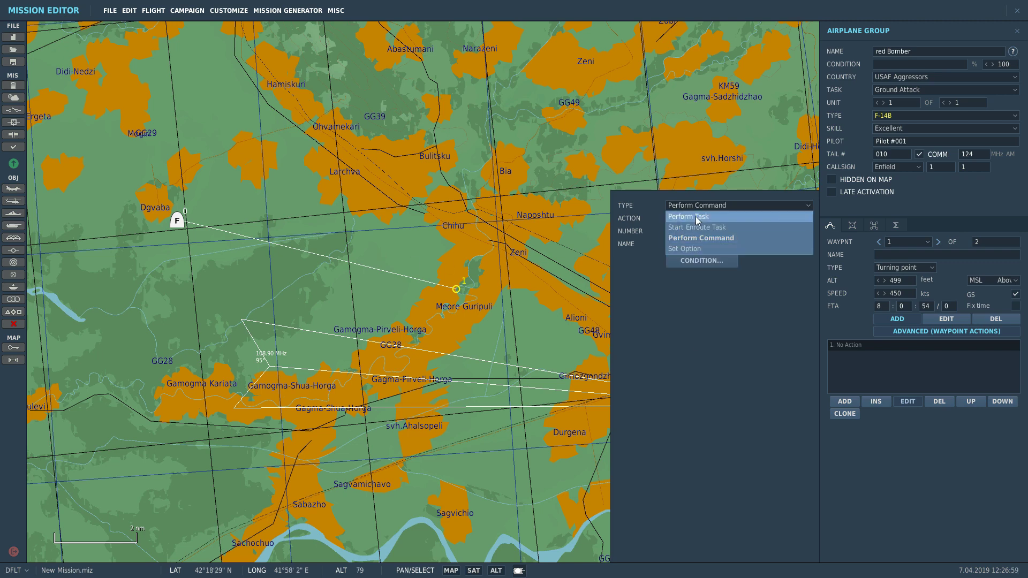
{"action": "left_click", "coordinate": [693, 244]}
{"action": "left_click", "coordinate": [698, 218]}
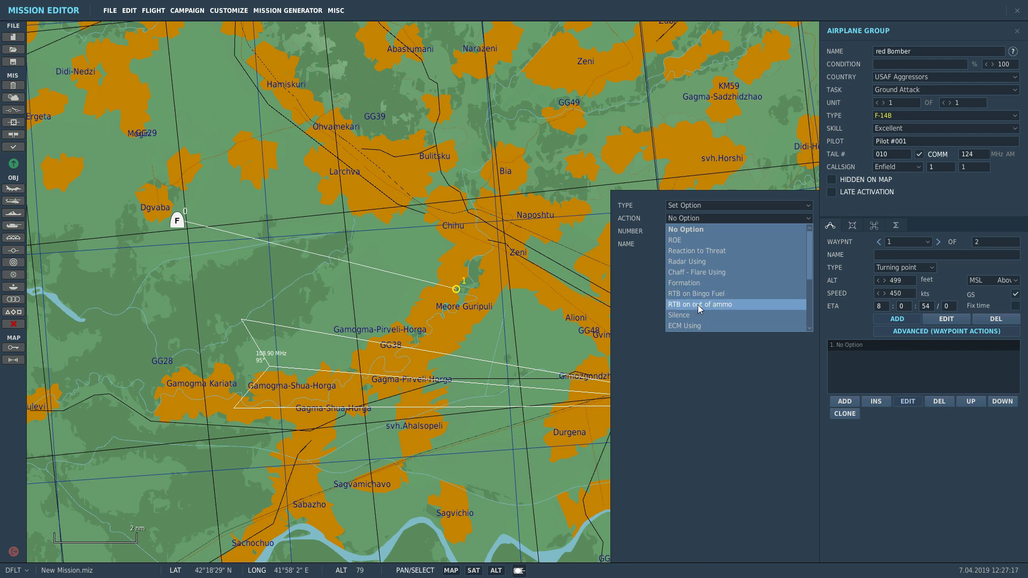
Set the waypoint action's type to Perform Task and its action to Bombing
{"action": "left_click", "coordinate": [711, 207]}
{"action": "left_click", "coordinate": [697, 216]}
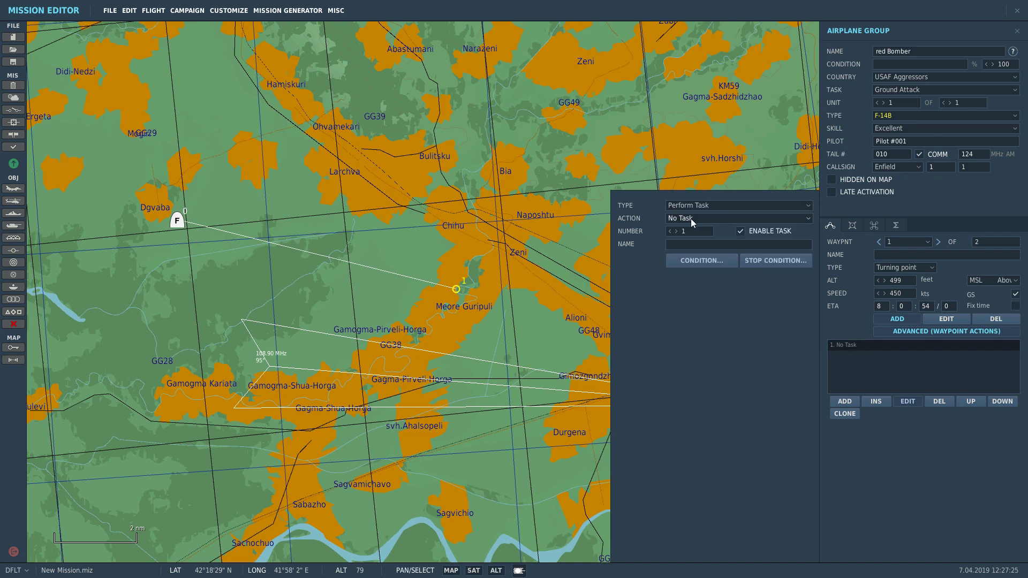
{"action": "left_click", "coordinate": [690, 219]}
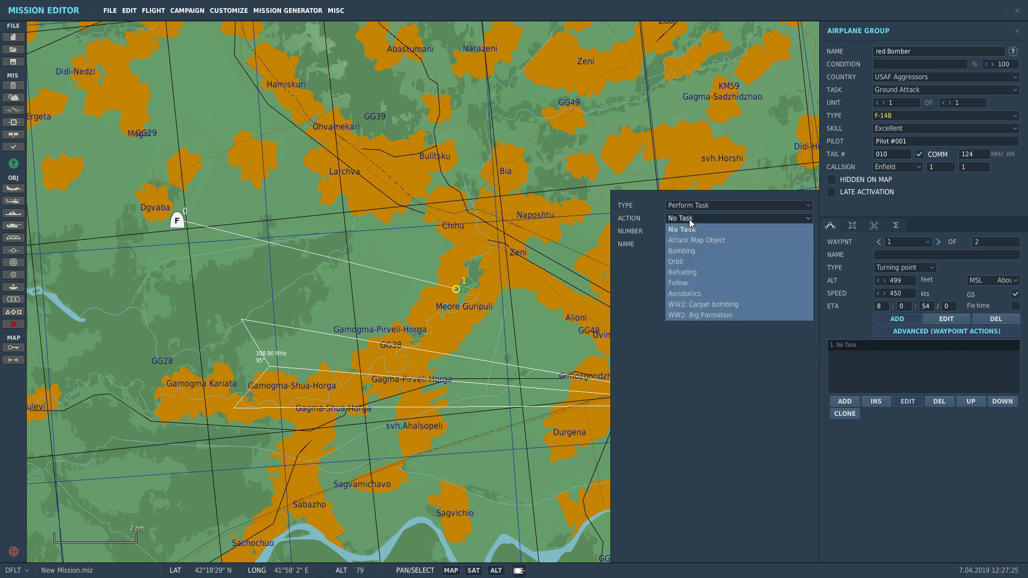
{"action": "left_click", "coordinate": [687, 251]}
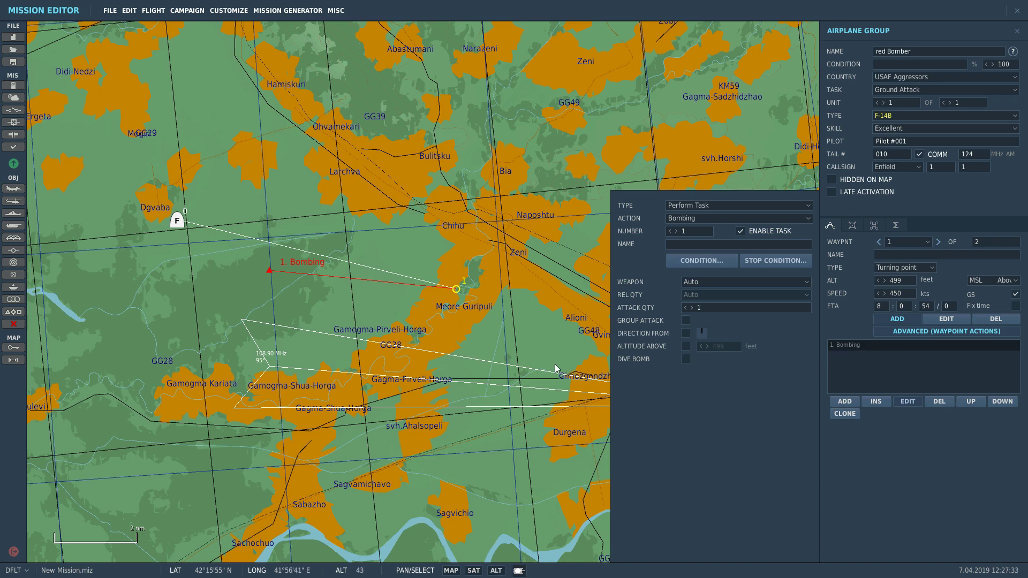
Move the bombing target onto the large building beside the northeast end of the diagonal apron at Senaki-Kolkhi
{"action": "mouse_move", "coordinate": [271, 277]}
{"action": "left_mouse_down"}
{"action": "mouse_move", "coordinate": [337, 334]}
{"action": "mouse_move", "coordinate": [504, 344]}
{"action": "mouse_move", "coordinate": [498, 361]}
{"action": "left_mouse_up"}
{"action": "scroll", "coordinate": [338, 334], "scroll_direction": "down", "scroll_amount": 2}
{"action": "scroll", "coordinate": [335, 329], "scroll_direction": "down", "scroll_amount": 3}
{"action": "scroll", "coordinate": [478, 346], "scroll_direction": "up", "scroll_amount": 5}
{"action": "scroll", "coordinate": [497, 364], "scroll_direction": "up", "scroll_amount": 6}
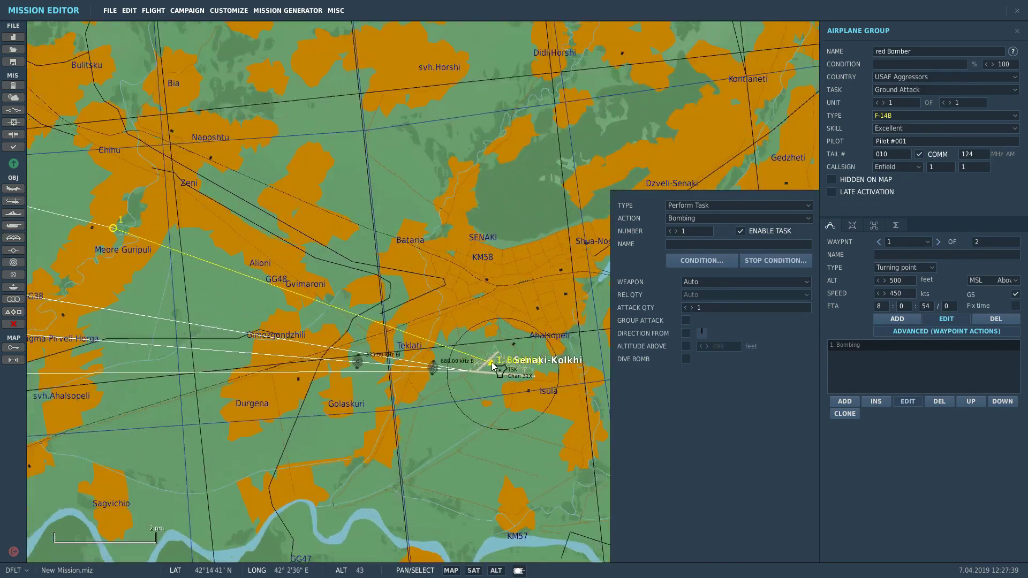
{"action": "scroll", "coordinate": [531, 367], "scroll_direction": "up", "scroll_amount": 6}
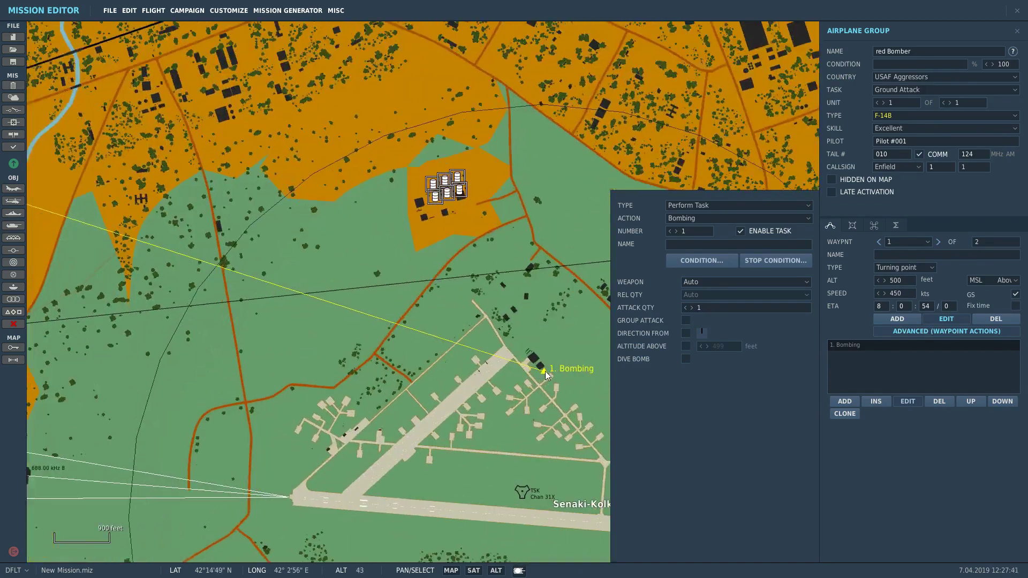
{"action": "scroll", "coordinate": [520, 350], "scroll_direction": "up", "scroll_amount": 5}
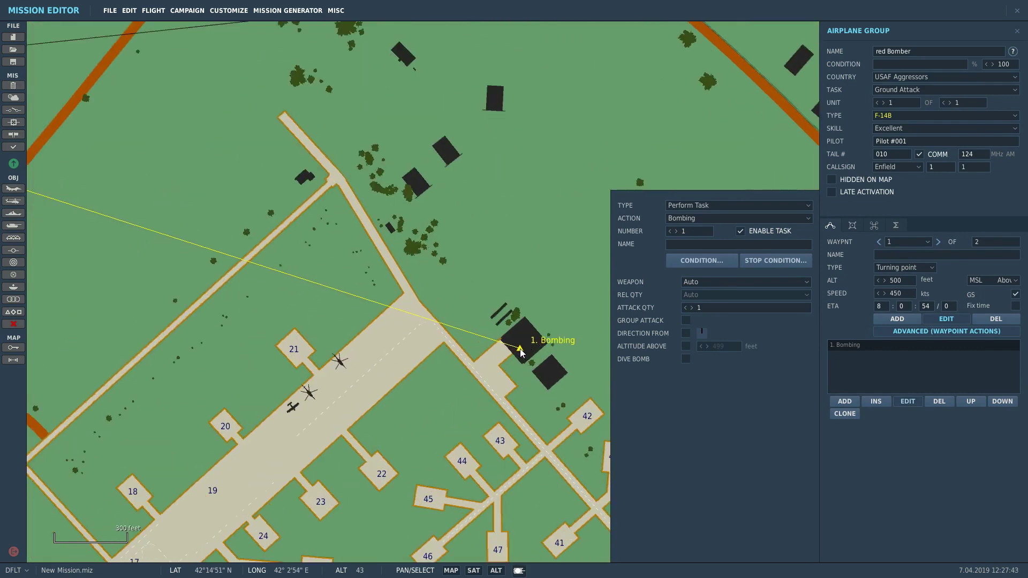
{"action": "left_click_drag", "start_coordinate": [522, 336], "coordinate": [529, 337]}
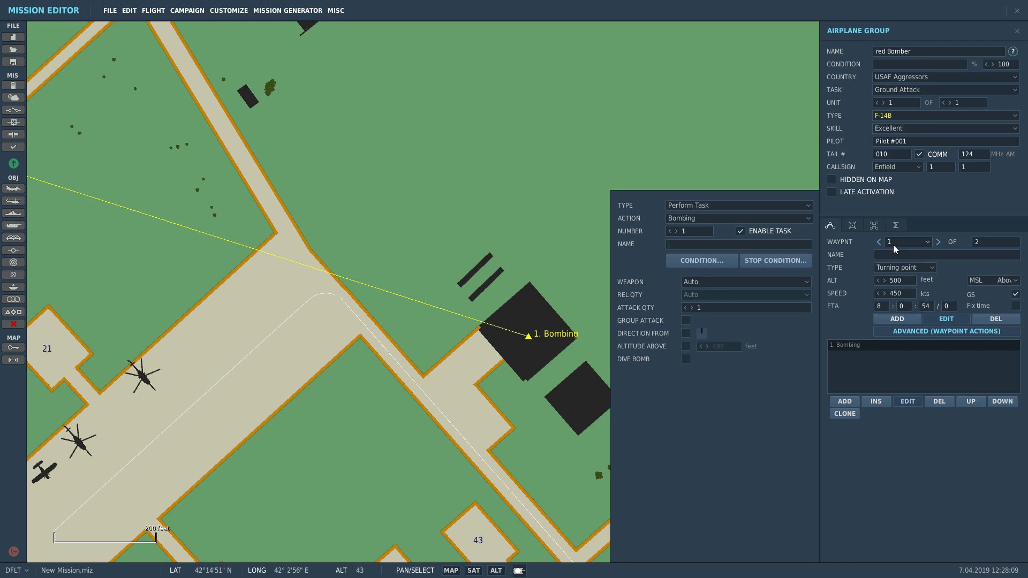
Try out the bombing task's time, user flag and probability start conditions, and switch them all off again
{"action": "left_click", "coordinate": [695, 261]}
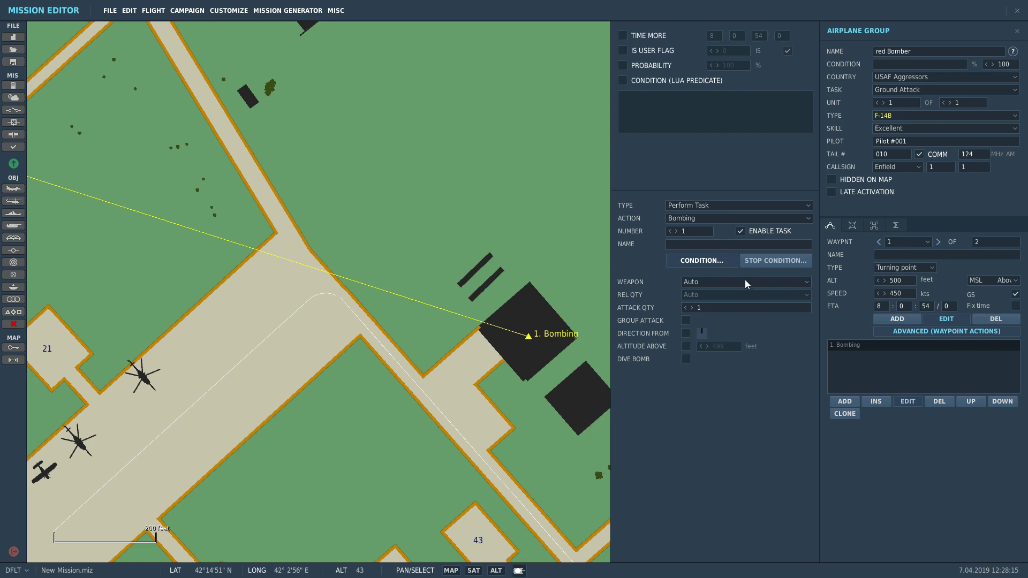
{"action": "left_click", "coordinate": [623, 36]}
{"action": "left_click", "coordinate": [623, 36]}
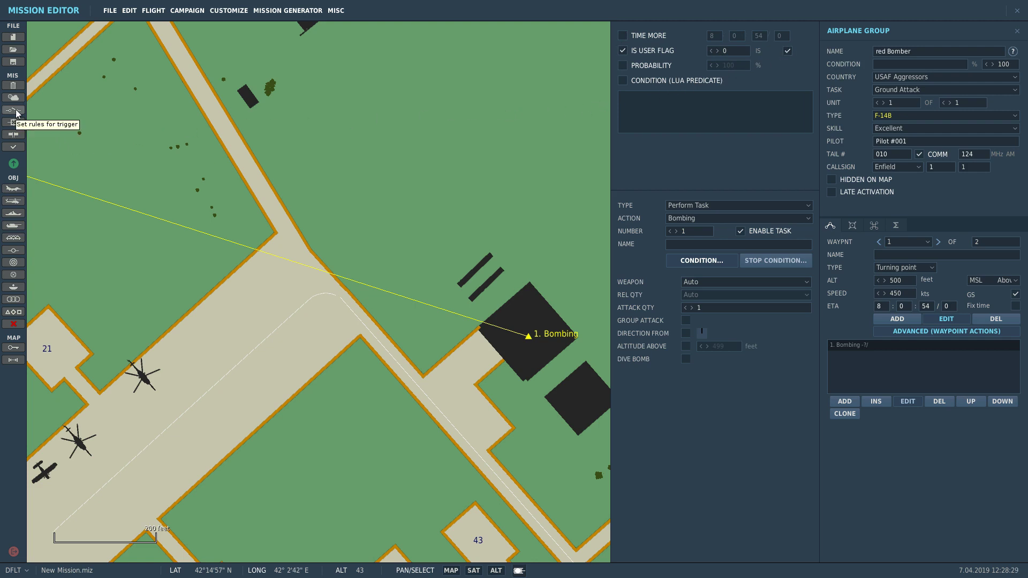
{"action": "left_click", "coordinate": [623, 52]}
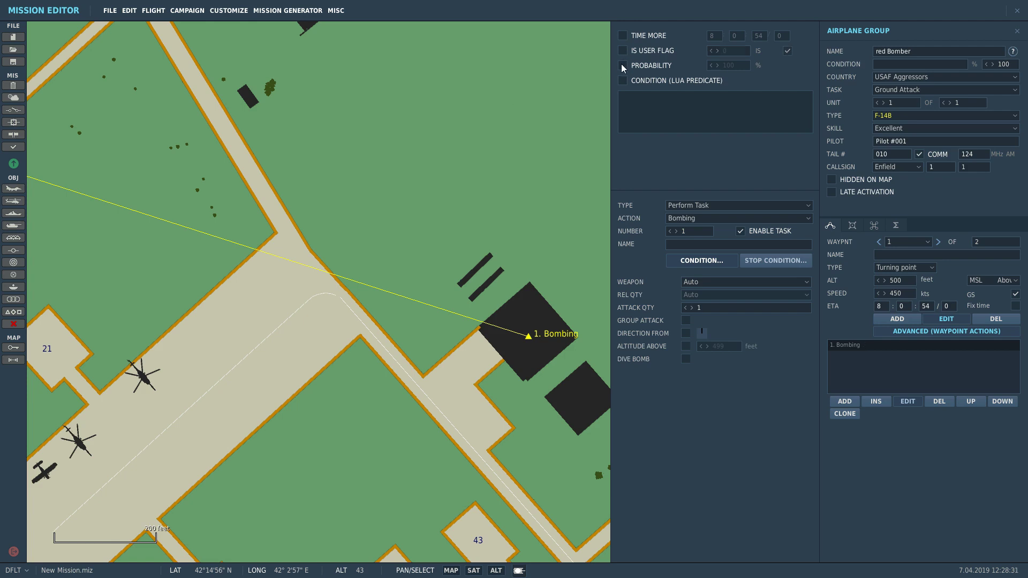
{"action": "left_click", "coordinate": [623, 65]}
{"action": "left_click", "coordinate": [623, 66]}
{"action": "left_click", "coordinate": [713, 262]}
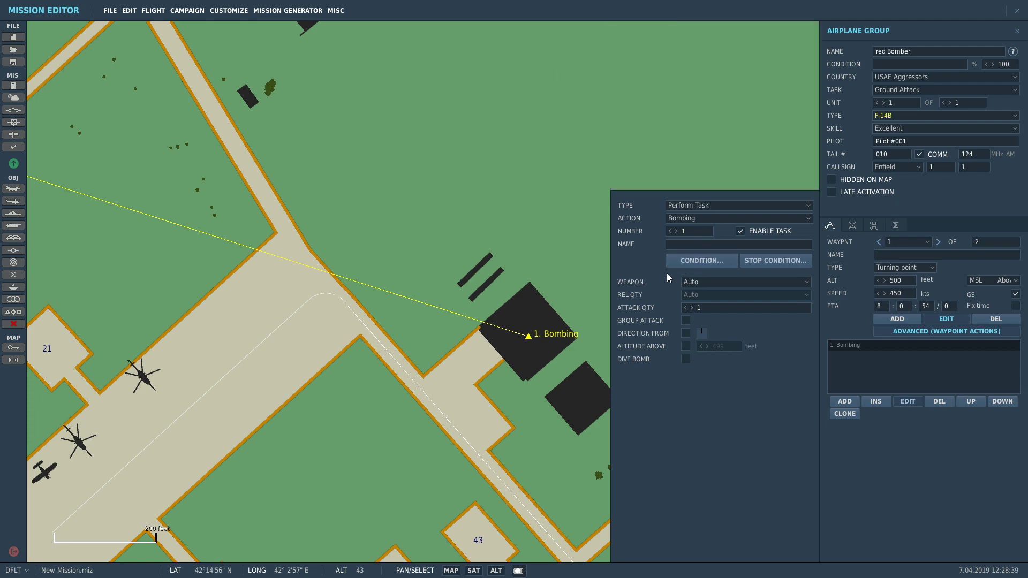
Set the bombing task's weapon to Bombs
{"action": "left_click", "coordinate": [729, 284]}
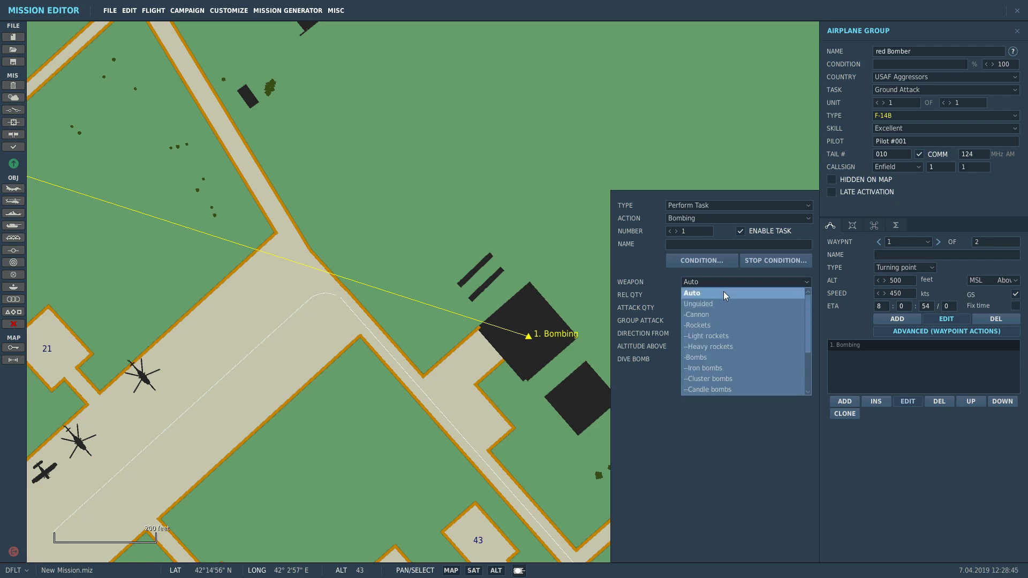
{"action": "scroll", "coordinate": [724, 294], "scroll_direction": "down", "scroll_amount": 2}
{"action": "scroll", "coordinate": [723, 297], "scroll_direction": "up", "scroll_amount": 2}
{"action": "left_click", "coordinate": [710, 359]}
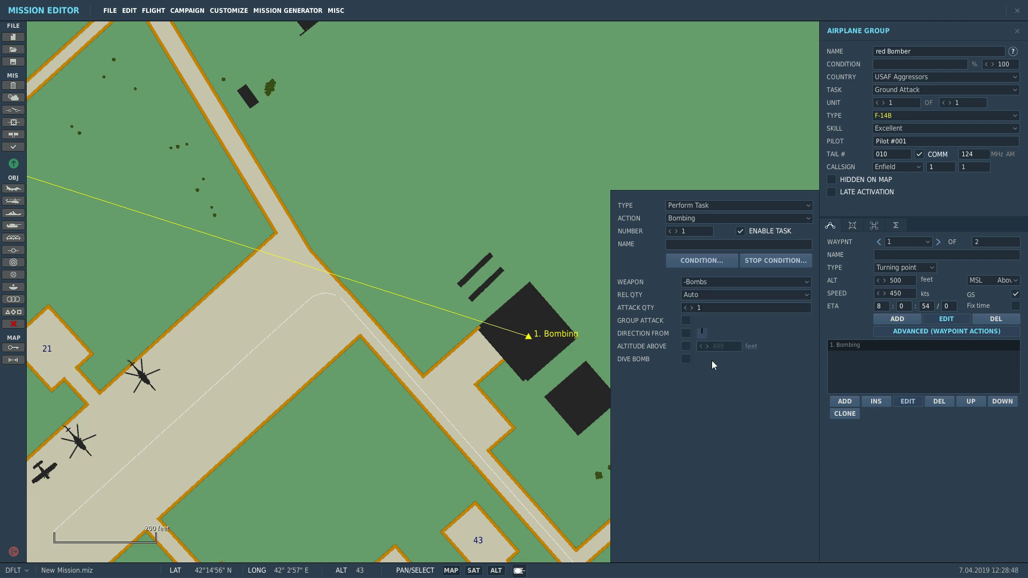
Set the bombing task's release quantity to All and enable its group attack and direction options
{"action": "left_click", "coordinate": [696, 294]}
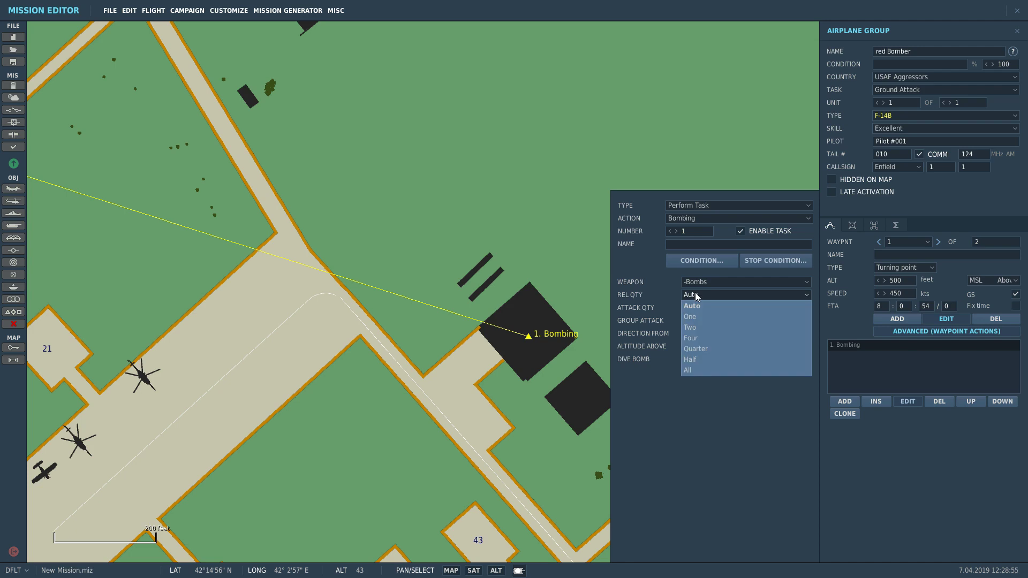
{"action": "left_click", "coordinate": [689, 371]}
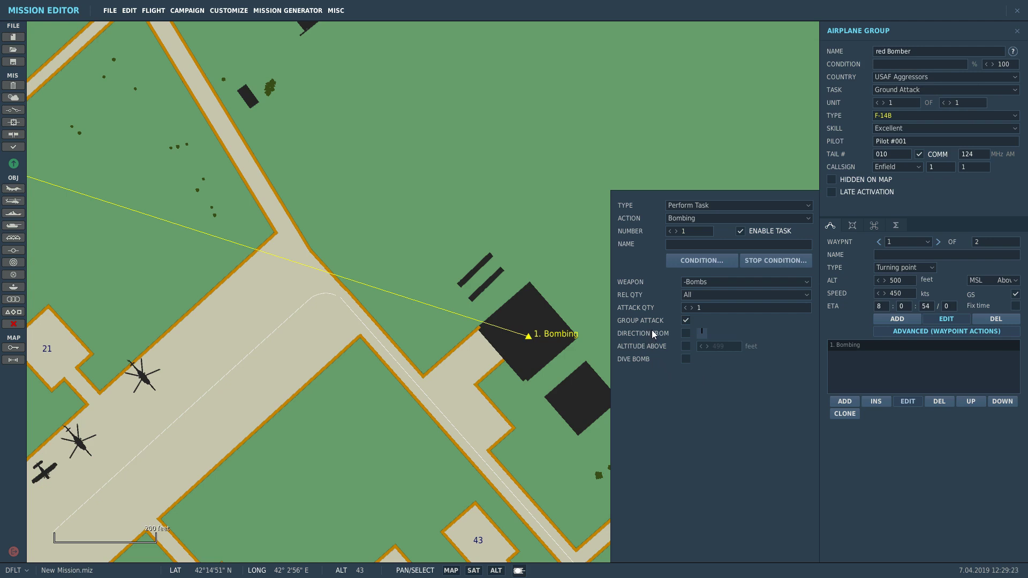
{"action": "left_click", "coordinate": [686, 333]}
{"action": "left_click", "coordinate": [686, 321]}
{"action": "scroll", "coordinate": [532, 325], "scroll_direction": "down", "scroll_amount": 8}
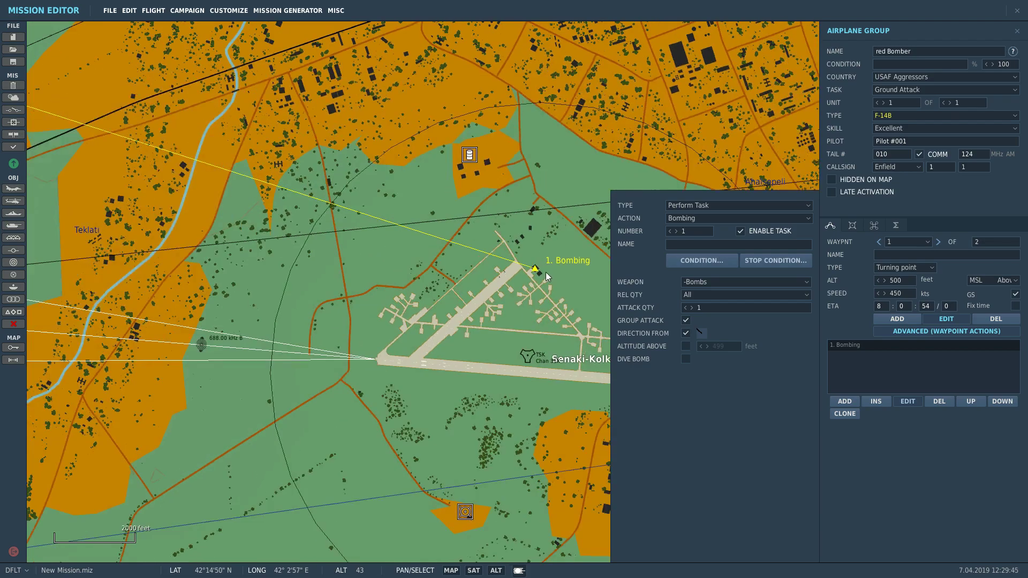
{"action": "scroll", "coordinate": [545, 272], "scroll_direction": "down", "scroll_amount": 5}
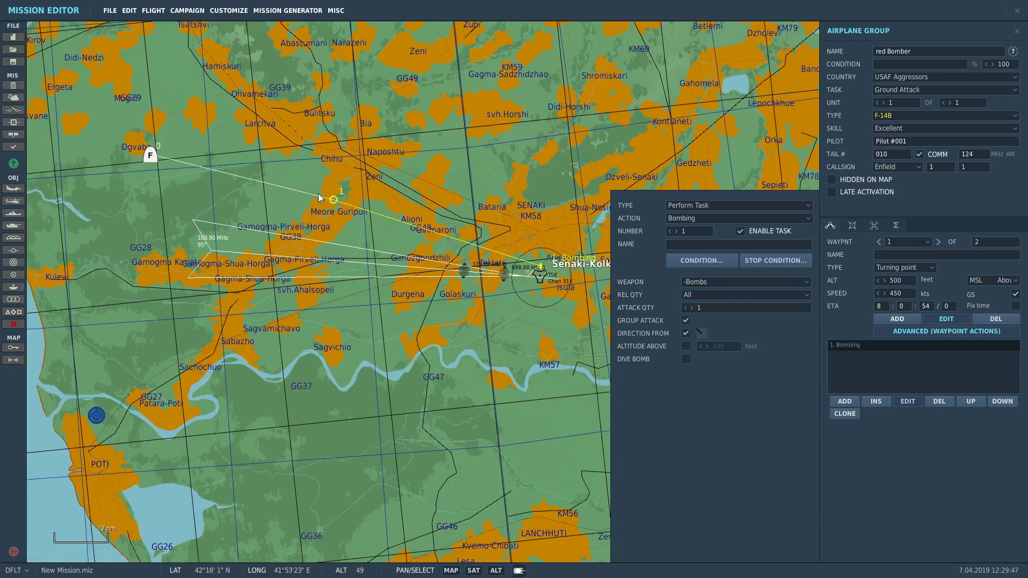
{"action": "scroll", "coordinate": [541, 265], "scroll_direction": "up", "scroll_amount": 3}
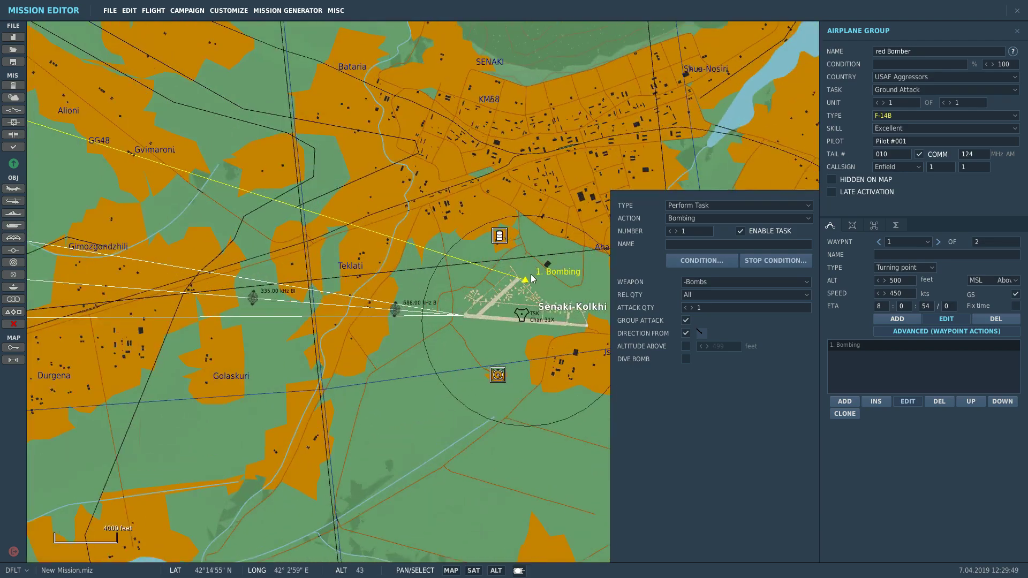
{"action": "scroll", "coordinate": [531, 275], "scroll_direction": "up", "scroll_amount": 12}
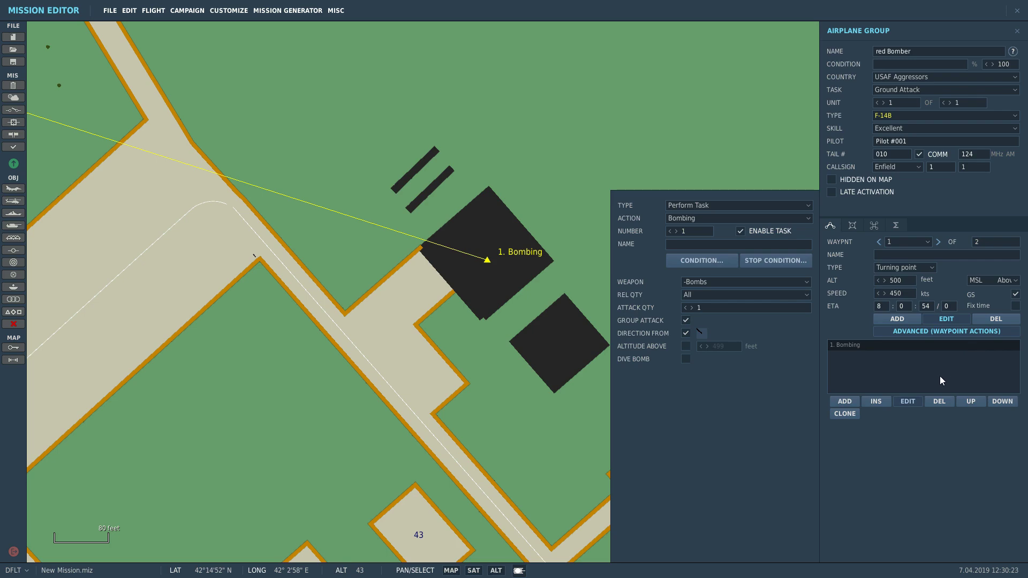
Add waypoint 2 southeast of Senaki-Kolkhi, in the area near KM66, and set its speed to 550 kts
{"action": "scroll", "coordinate": [474, 277], "scroll_direction": "down", "scroll_amount": 8}
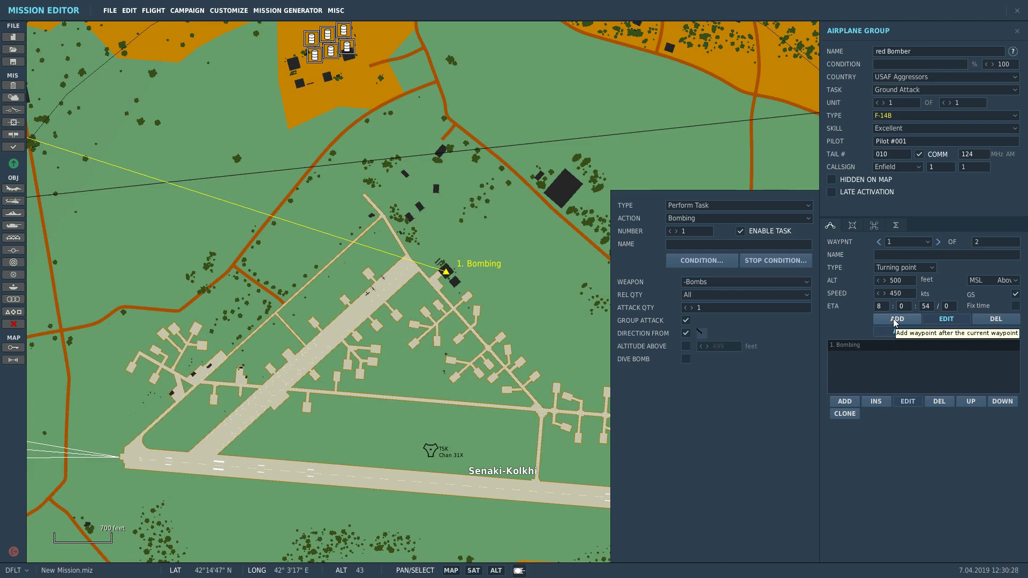
{"action": "left_click", "coordinate": [896, 320]}
{"action": "scroll", "coordinate": [275, 171], "scroll_direction": "down", "scroll_amount": 7}
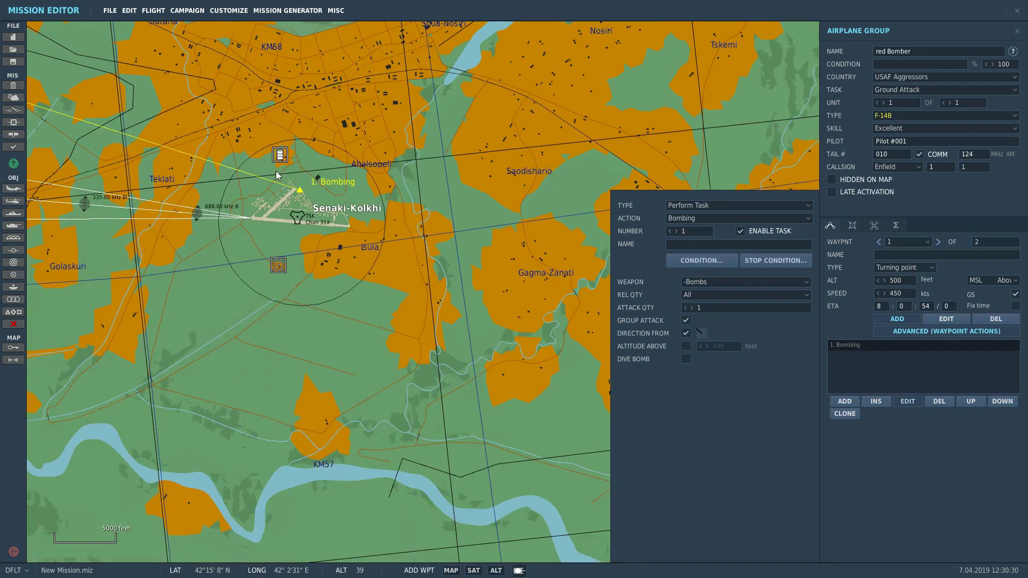
{"action": "scroll", "coordinate": [276, 172], "scroll_direction": "down", "scroll_amount": 5}
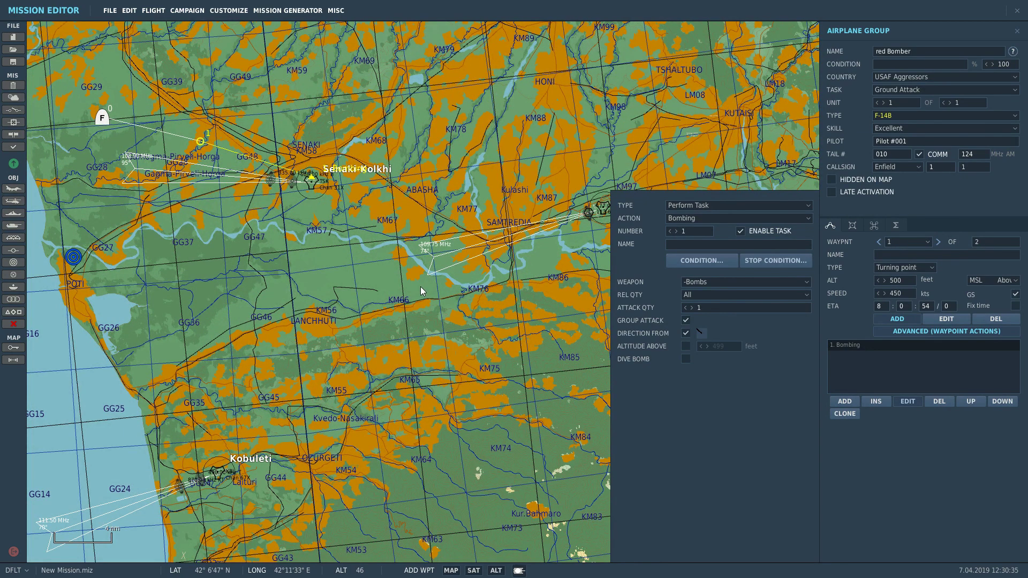
{"action": "left_click", "coordinate": [421, 289]}
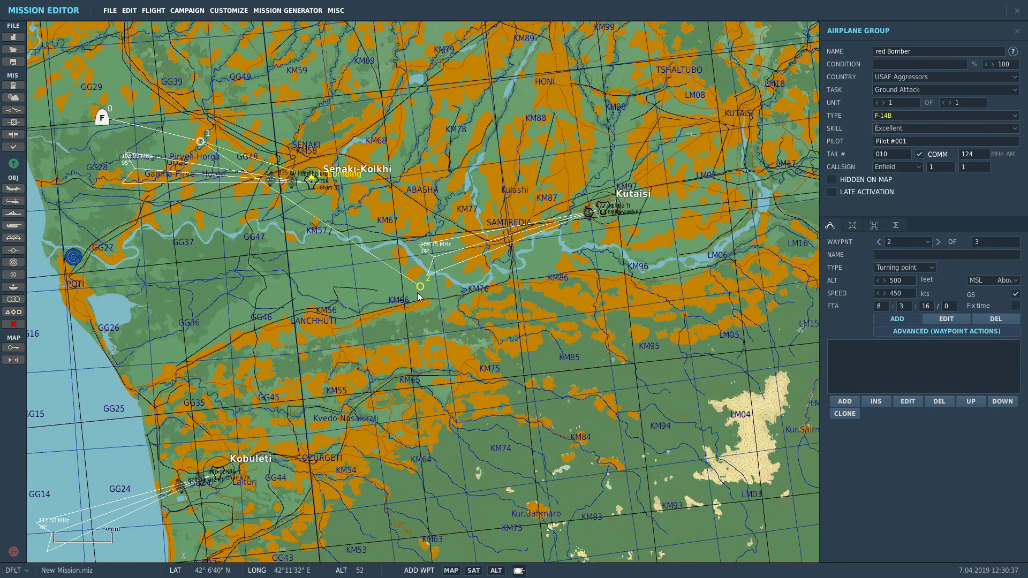
{"action": "scroll", "coordinate": [79, 127], "scroll_direction": "up", "scroll_amount": 2}
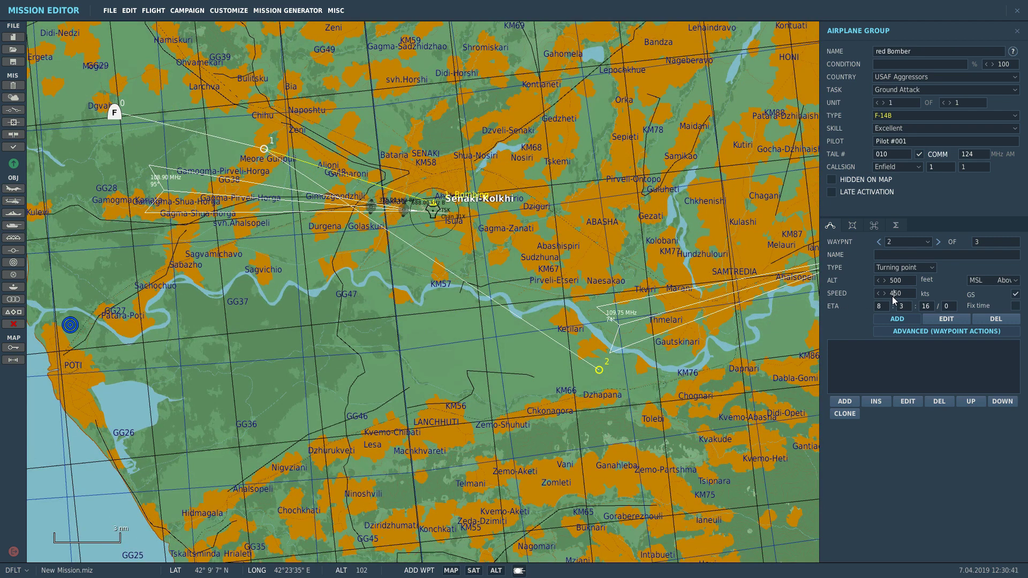
{"action": "key", "text": "Delete"}
{"action": "type", "text": "5"}
Add waypoint 3 at Kobuleti airfield with an altitude of 3000 feet and a speed of 350 kts
{"action": "scroll", "coordinate": [570, 175], "scroll_direction": "down", "scroll_amount": 3}
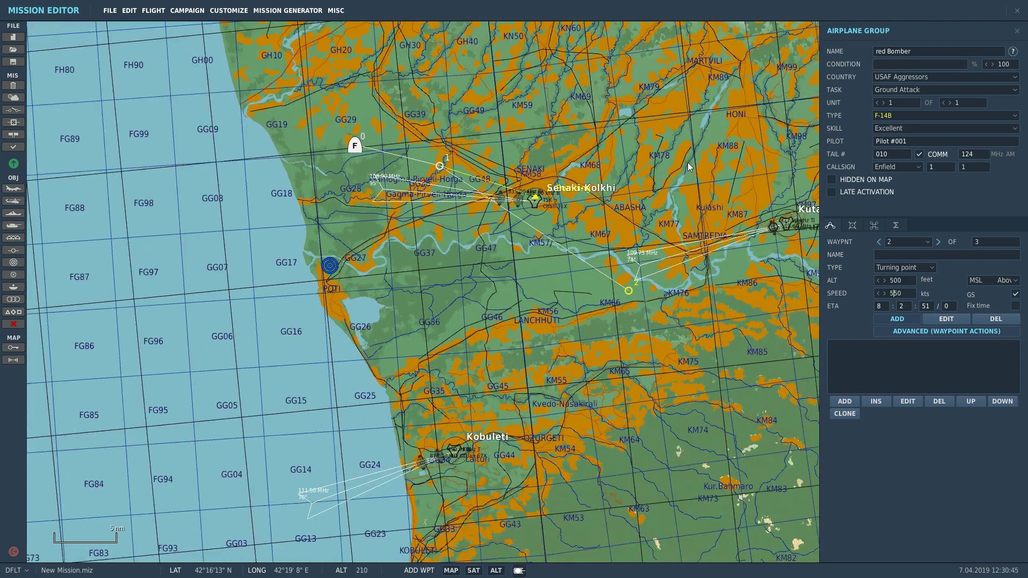
{"action": "scroll", "coordinate": [689, 168], "scroll_direction": "down", "scroll_amount": 1}
{"action": "scroll", "coordinate": [498, 490], "scroll_direction": "up", "scroll_amount": 10}
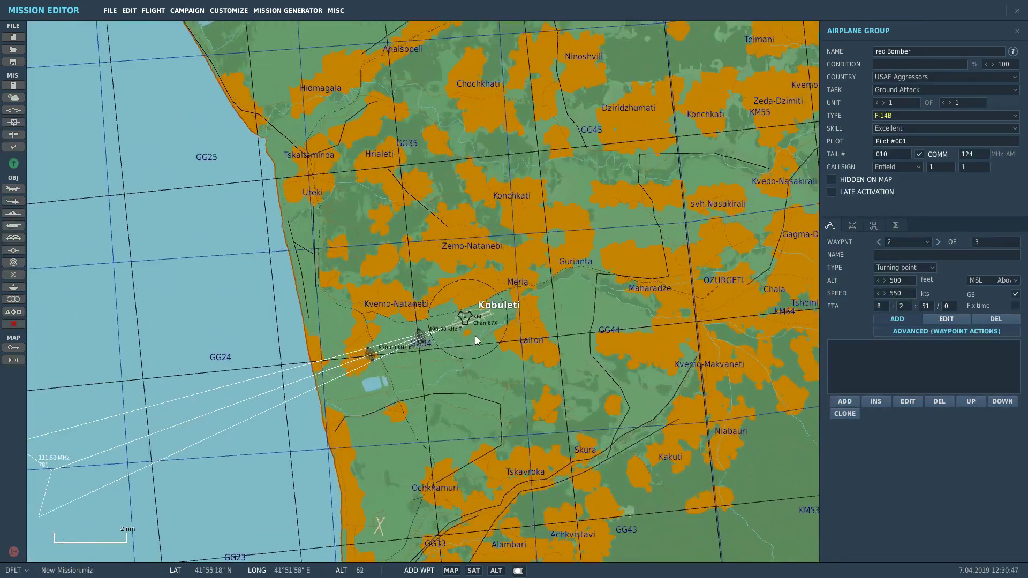
{"action": "scroll", "coordinate": [475, 338], "scroll_direction": "up", "scroll_amount": 4}
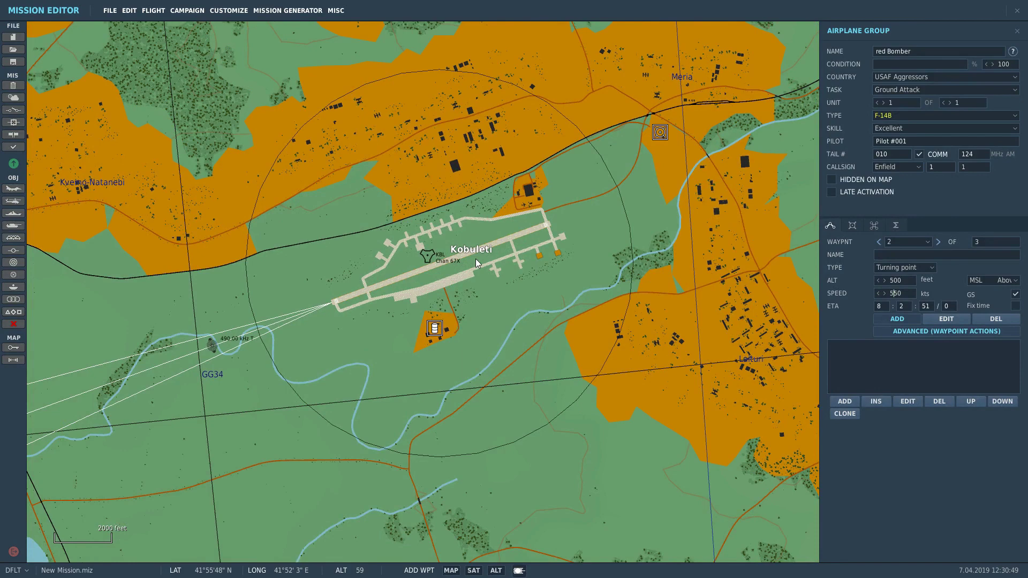
{"action": "left_click", "coordinate": [475, 259]}
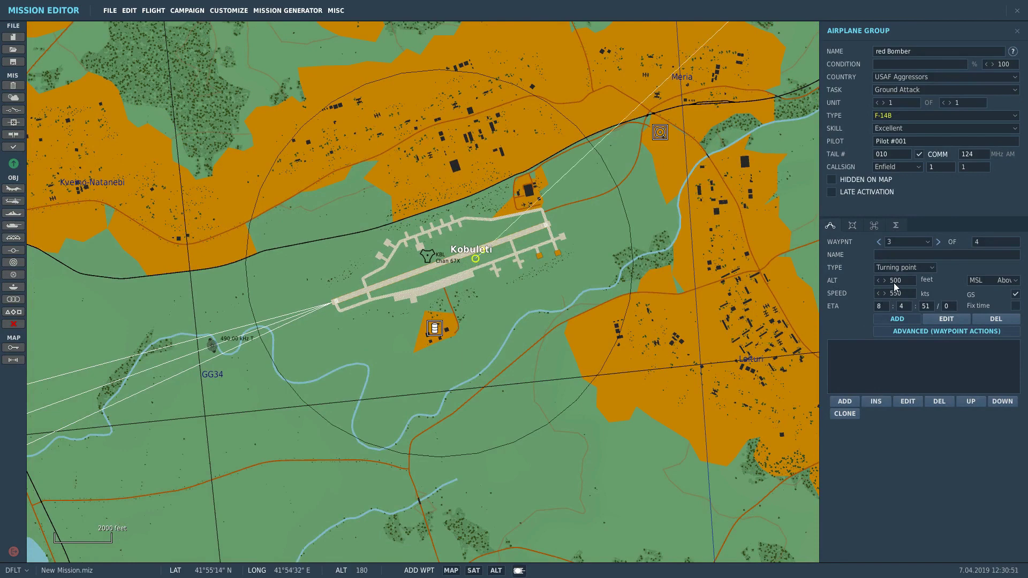
{"action": "left_click", "coordinate": [905, 280]}
{"action": "type", "text": "3000"}
{"action": "left_click_drag", "start_coordinate": [895, 296], "coordinate": [890, 297]}
{"action": "type", "text": "3"}
{"action": "scroll", "coordinate": [471, 257], "scroll_direction": "up", "scroll_amount": 5}
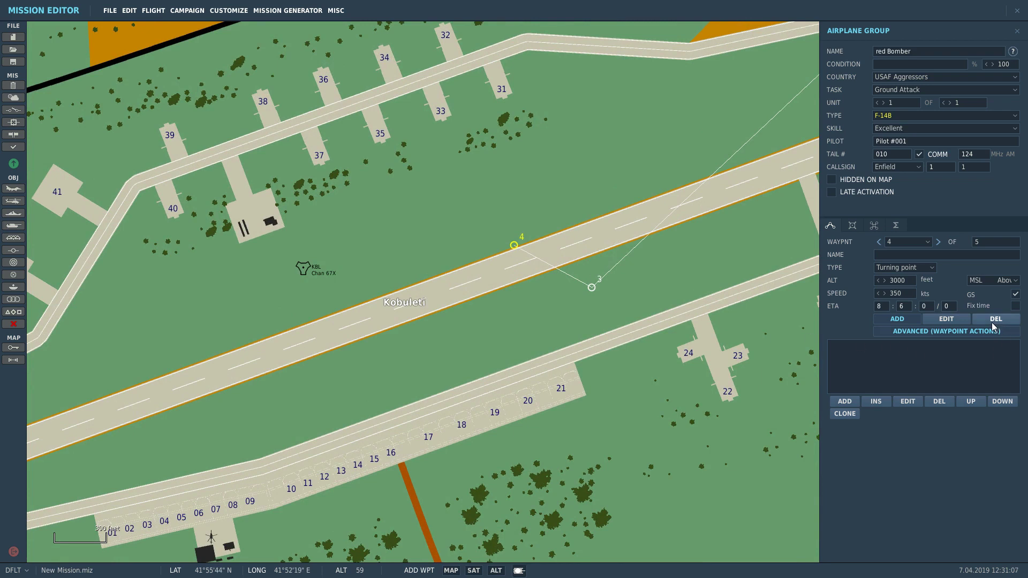
{"action": "left_click", "coordinate": [946, 320]}
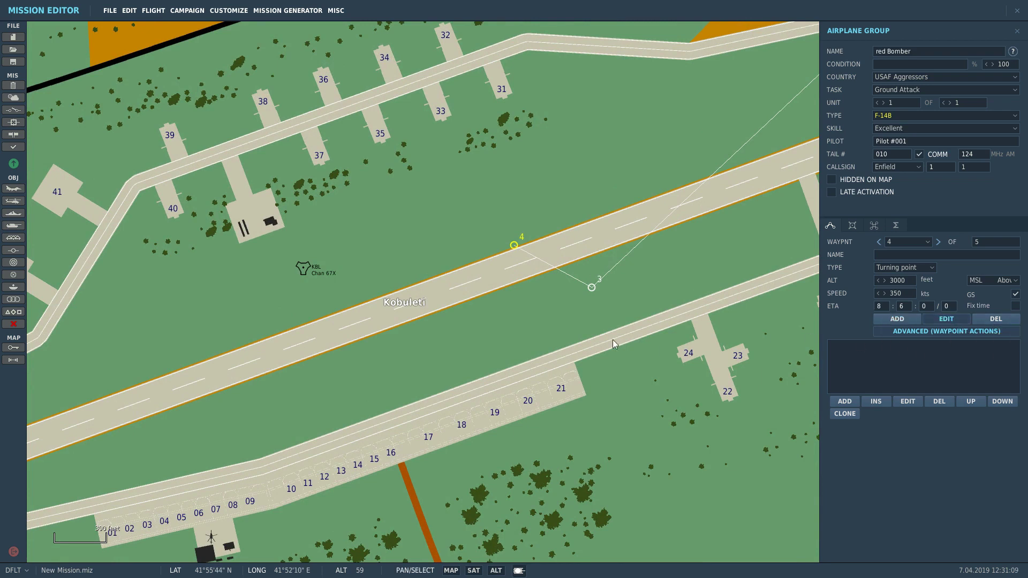
{"action": "left_click_drag", "start_coordinate": [514, 248], "coordinate": [399, 282]}
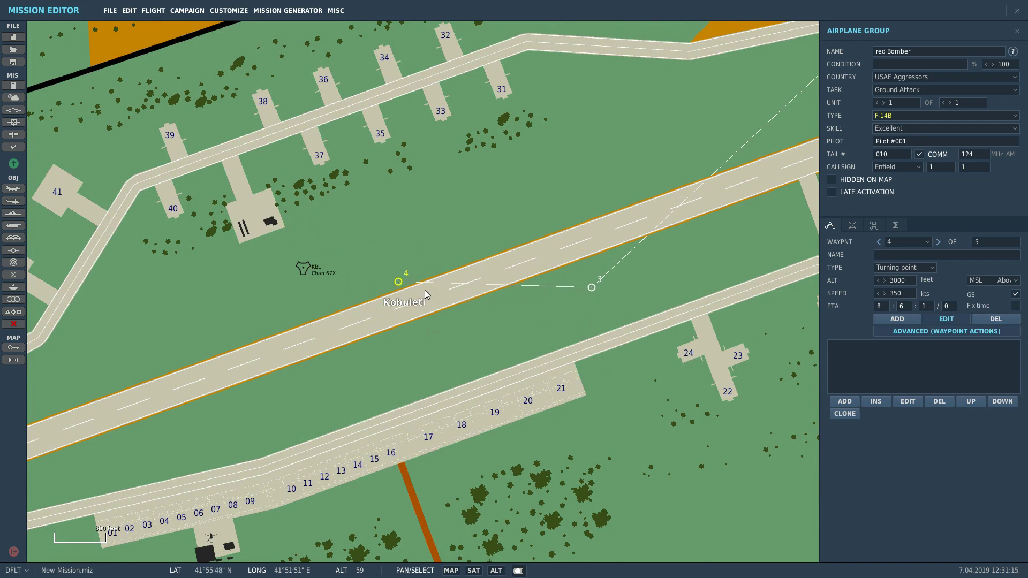
{"action": "left_click", "coordinate": [995, 319]}
Set the coalition of Kobuleti airfield to Red
{"action": "scroll", "coordinate": [526, 361], "scroll_direction": "down", "scroll_amount": 3}
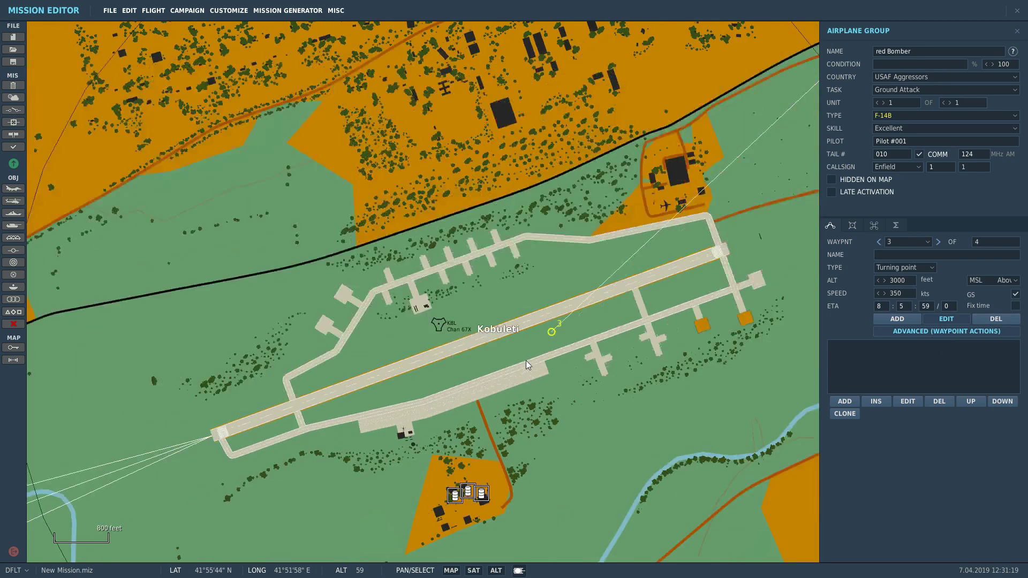
{"action": "scroll", "coordinate": [526, 361], "scroll_direction": "down", "scroll_amount": 3}
{"action": "left_click", "coordinate": [1017, 30]}
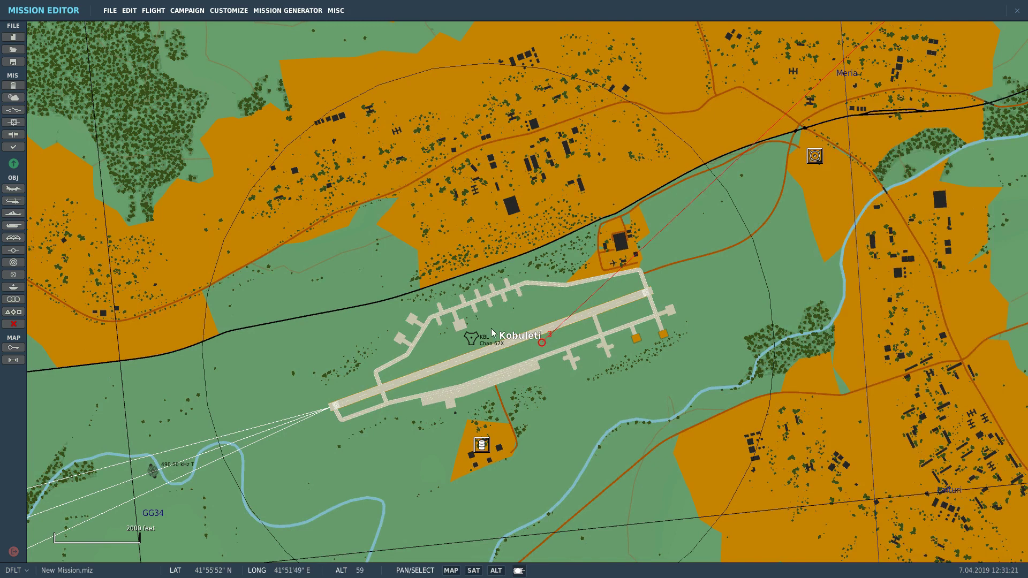
{"action": "left_click", "coordinate": [511, 340]}
{"action": "left_click", "coordinate": [925, 47]}
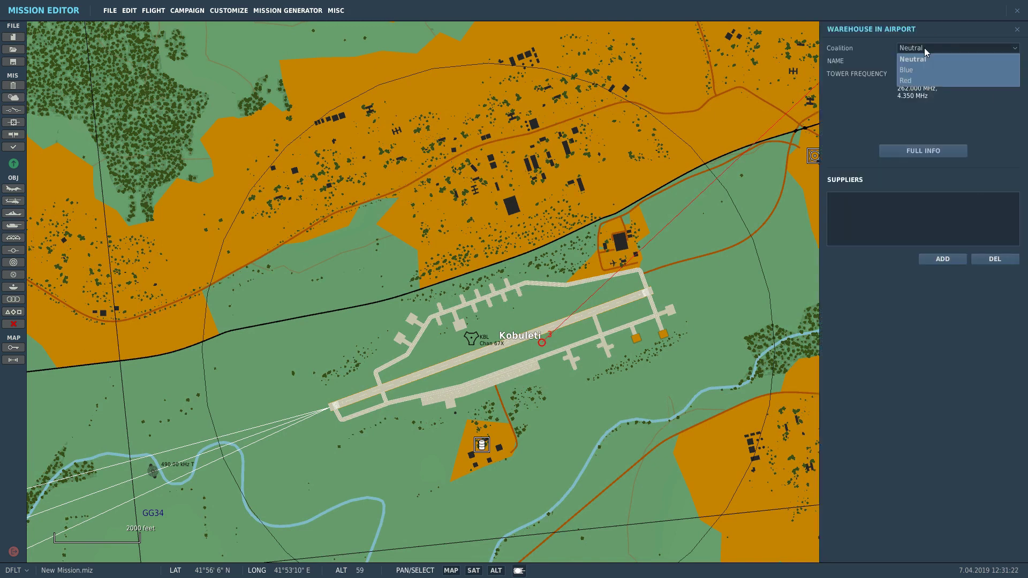
{"action": "left_click", "coordinate": [904, 80]}
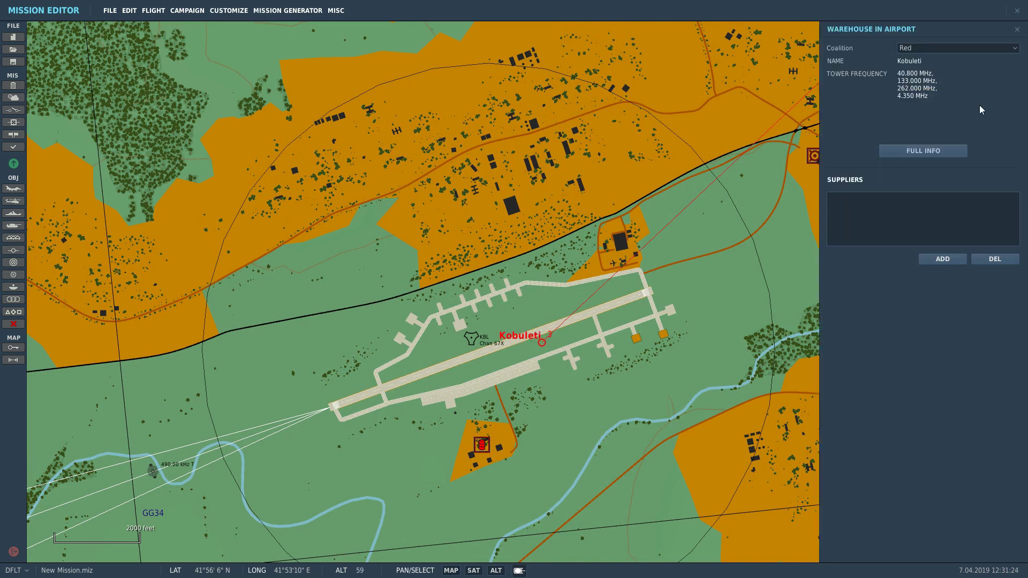
{"action": "left_click", "coordinate": [1017, 30]}
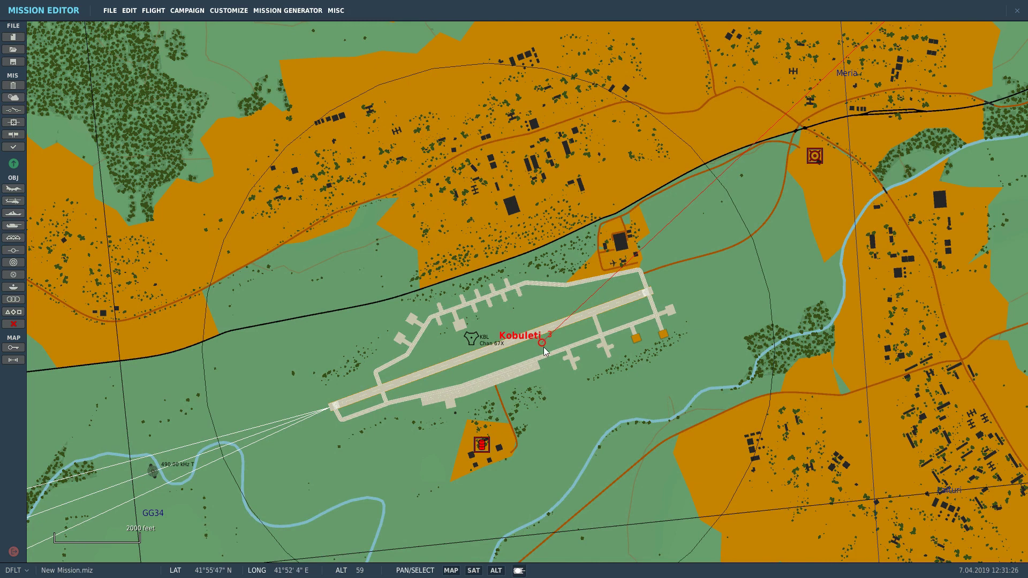
Move waypoint 3 onto the Kobuleti runway and shift waypoint 2 farther east, near KM76
{"action": "mouse_move", "coordinate": [543, 344]}
{"action": "left_mouse_down"}
{"action": "mouse_move", "coordinate": [527, 301]}
{"action": "mouse_move", "coordinate": [579, 316]}
{"action": "mouse_move", "coordinate": [531, 323]}
{"action": "mouse_move", "coordinate": [538, 337]}
{"action": "left_mouse_up"}
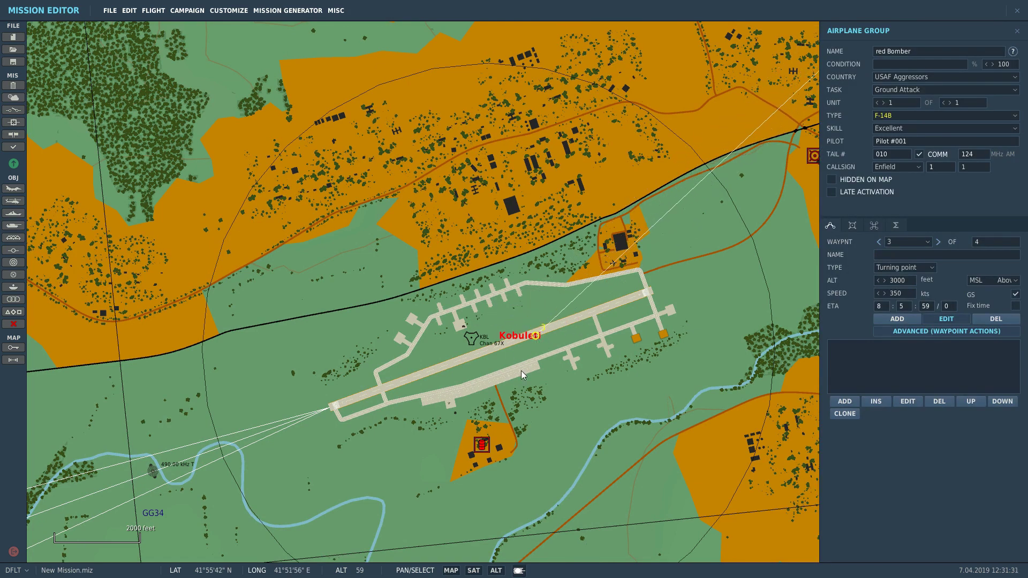
{"action": "scroll", "coordinate": [329, 548], "scroll_direction": "down", "scroll_amount": 10}
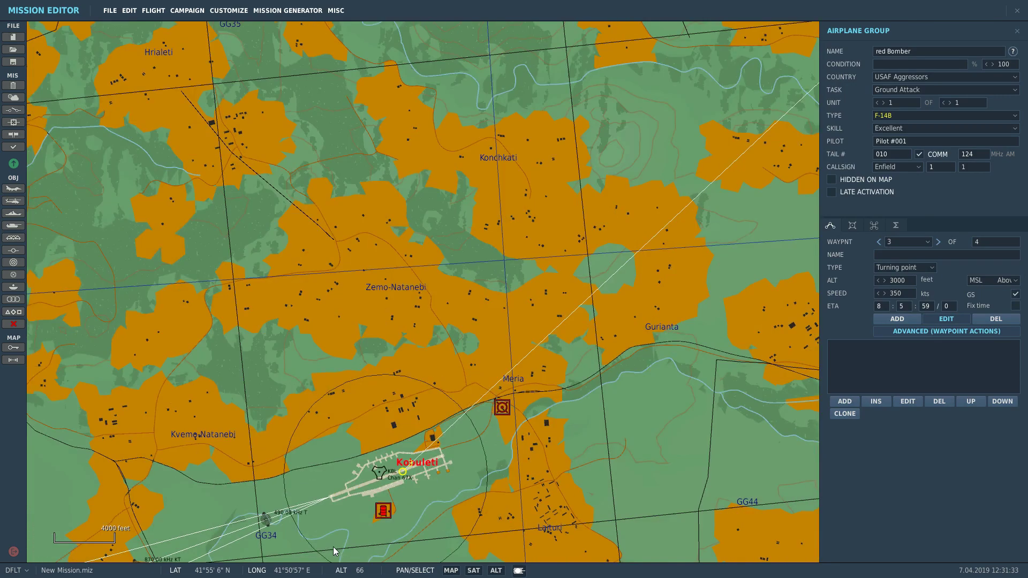
{"action": "scroll", "coordinate": [424, 510], "scroll_direction": "down", "scroll_amount": 1}
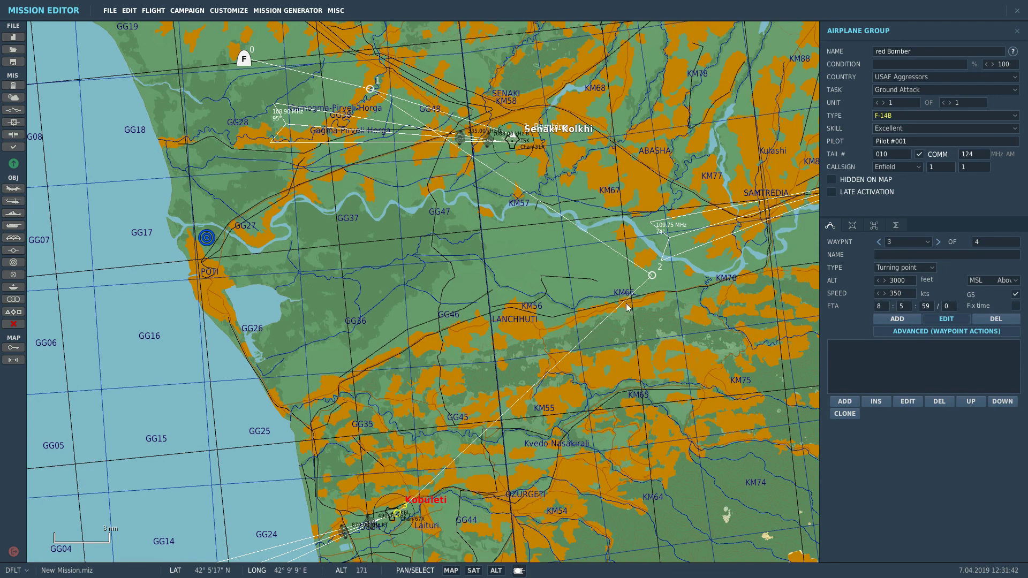
{"action": "left_click", "coordinate": [652, 276]}
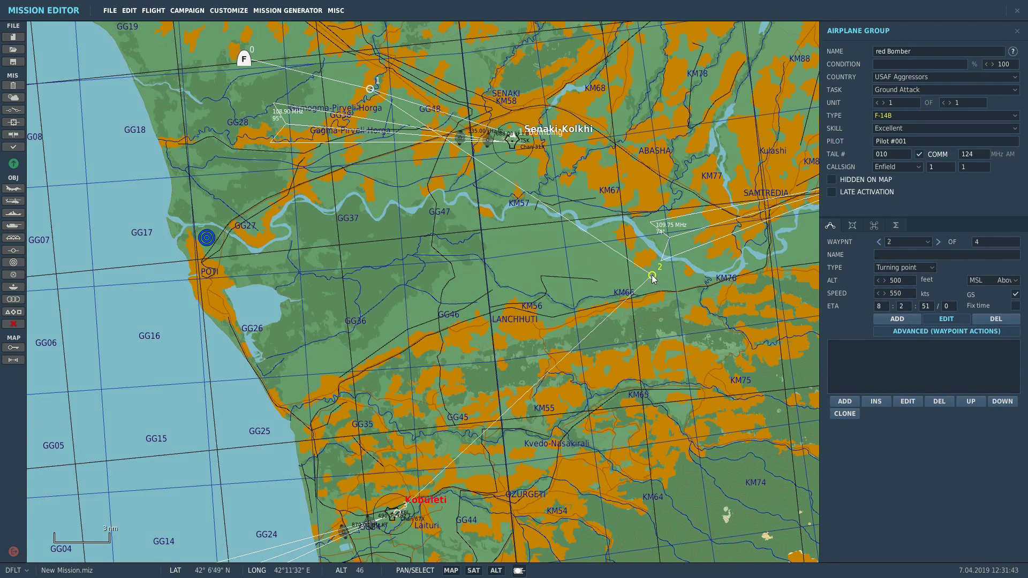
{"action": "left_click_drag", "start_coordinate": [653, 278], "coordinate": [698, 277]}
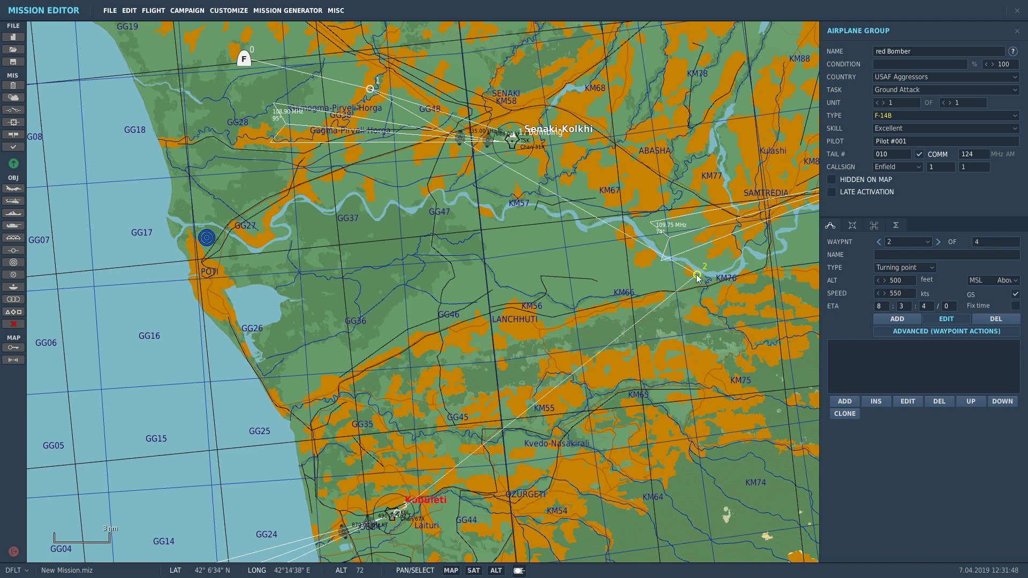
Step through the bomber group's waypoints to review their altitudes, speeds and actions
{"action": "left_click", "coordinate": [879, 242]}
{"action": "left_click", "coordinate": [879, 242]}
{"action": "left_click", "coordinate": [939, 242]}
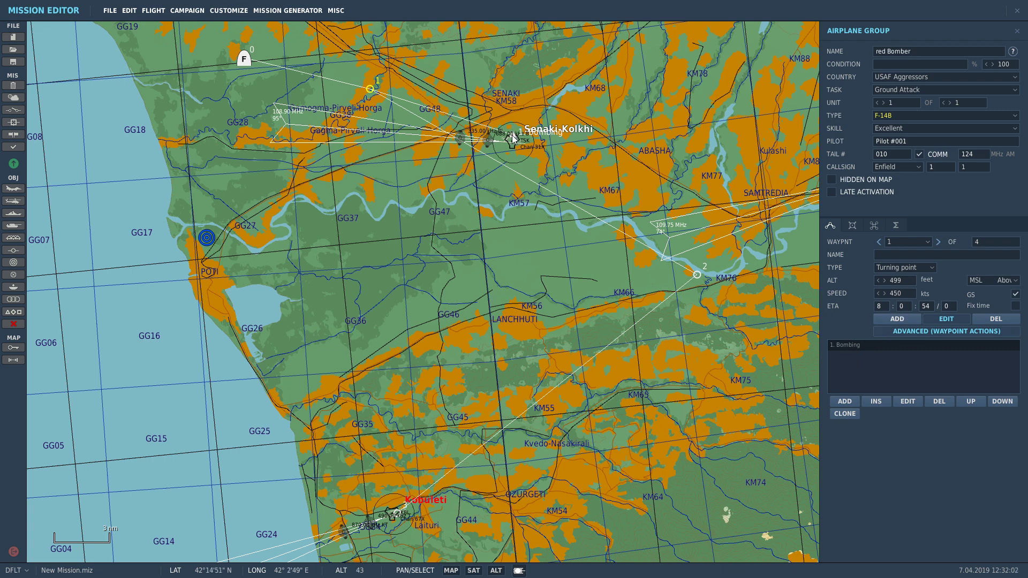
{"action": "left_click", "coordinate": [938, 242]}
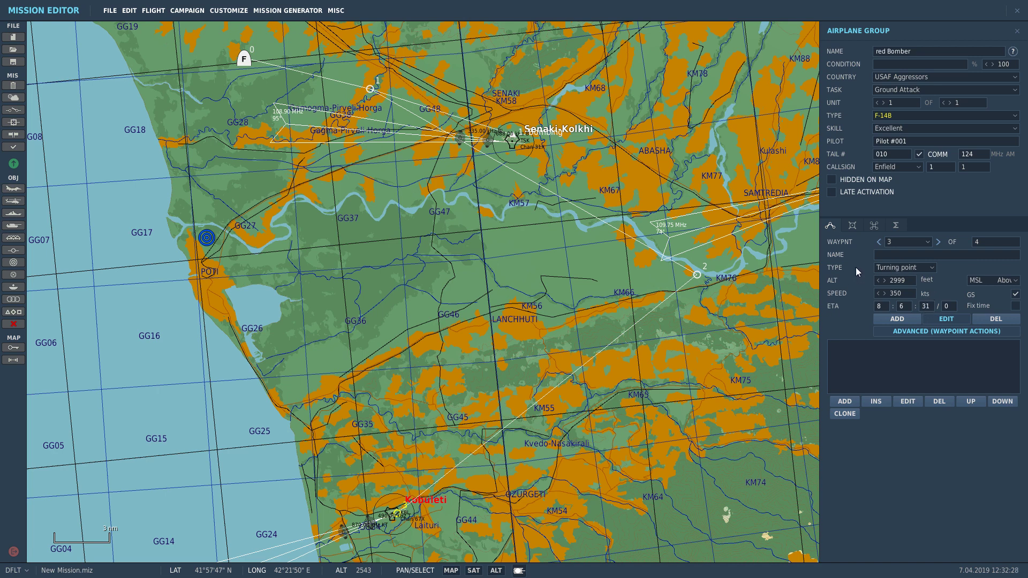
Equip the F-14B with the Mk-82AIR*4 loadout
{"action": "left_click", "coordinate": [852, 226]}
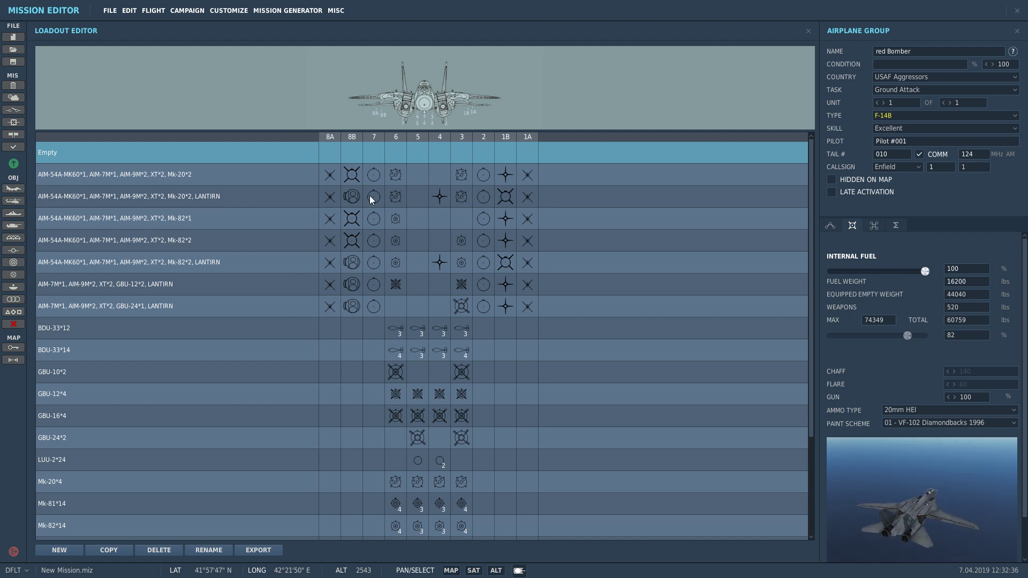
{"action": "scroll", "coordinate": [341, 323], "scroll_direction": "down", "scroll_amount": 1}
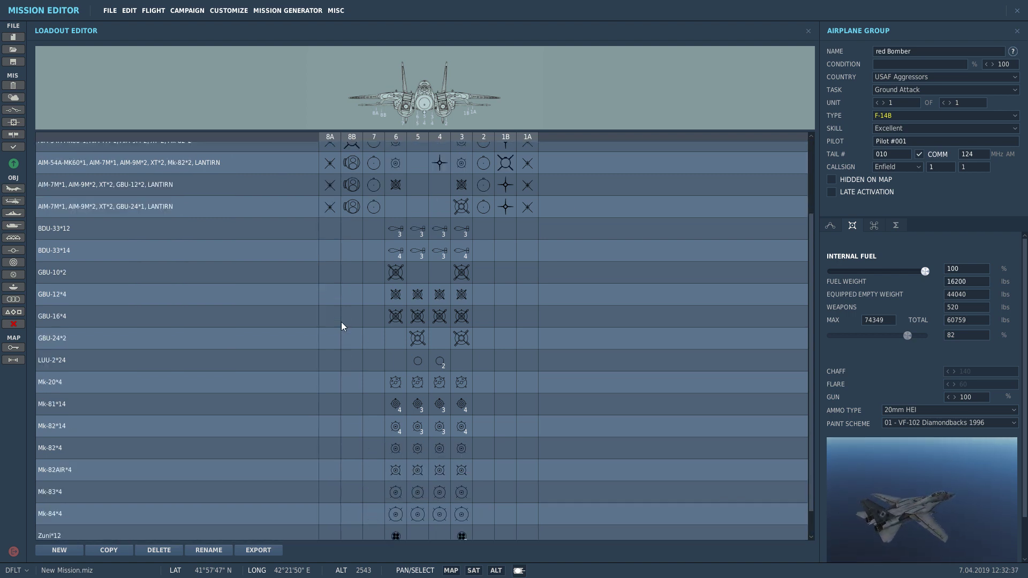
{"action": "scroll", "coordinate": [342, 324], "scroll_direction": "up", "scroll_amount": 1}
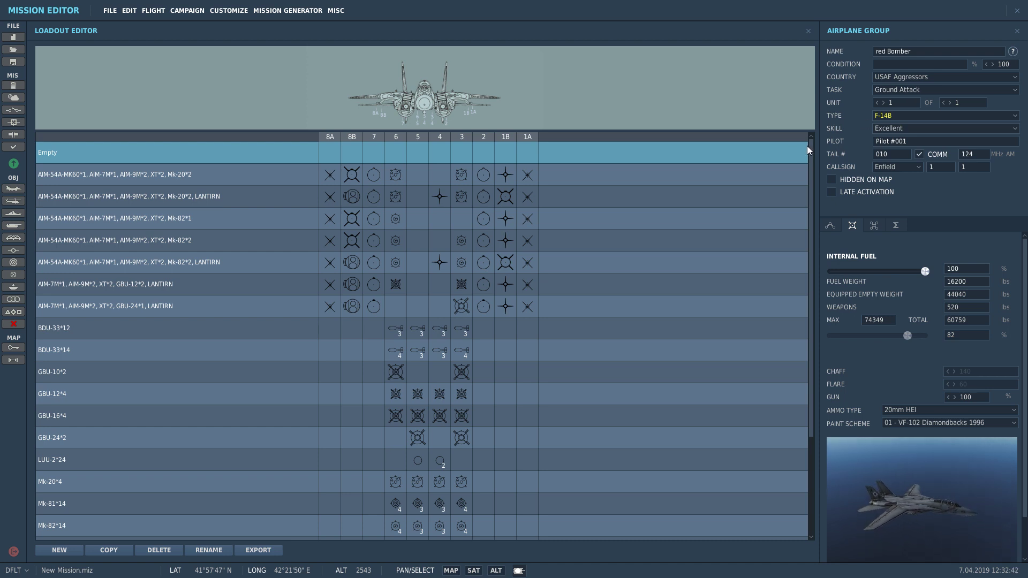
{"action": "scroll", "coordinate": [441, 366], "scroll_direction": "down", "scroll_amount": 1}
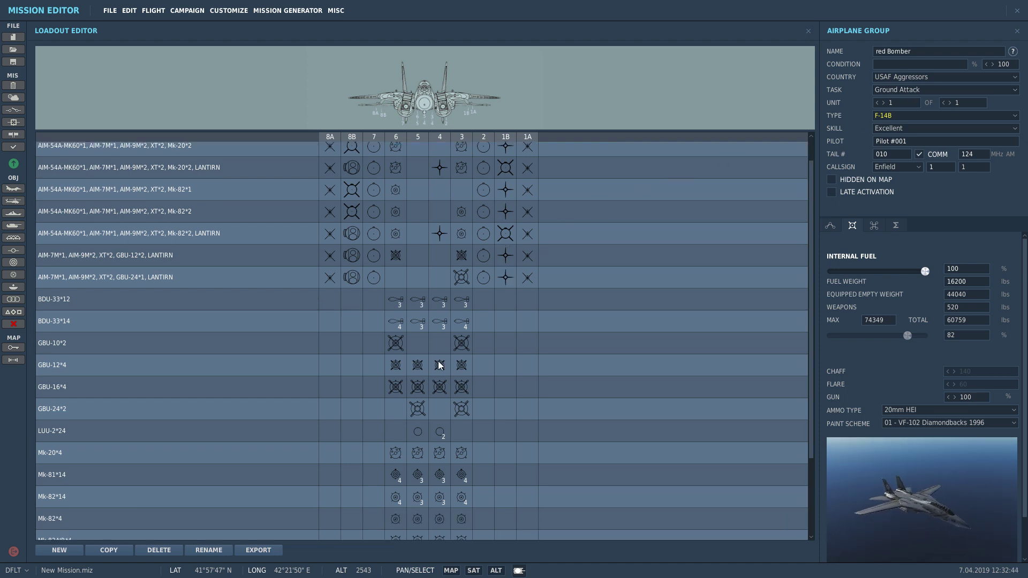
{"action": "scroll", "coordinate": [383, 327], "scroll_direction": "down", "scroll_amount": 5}
{"action": "left_click", "coordinate": [394, 426]}
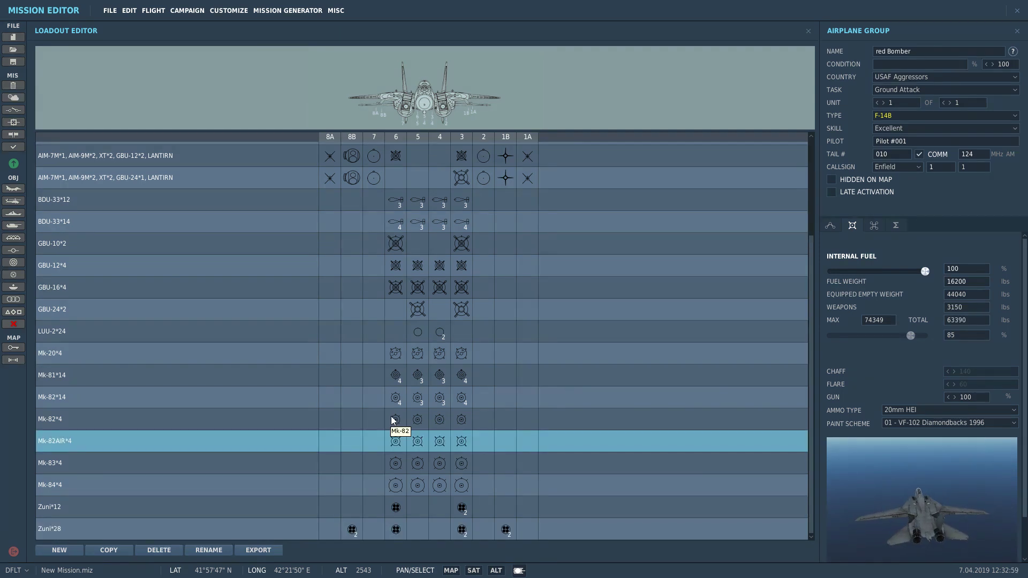
Load the F-14B's stations 6 and 3 with MAK79 4 Mk-82 SnakeEye racks in the Mk-82AIR*4 loadout
{"action": "scroll", "coordinate": [393, 416], "scroll_direction": "up", "scroll_amount": 3}
{"action": "scroll", "coordinate": [393, 417], "scroll_direction": "up", "scroll_amount": 2}
{"action": "scroll", "coordinate": [394, 416], "scroll_direction": "down", "scroll_amount": 5}
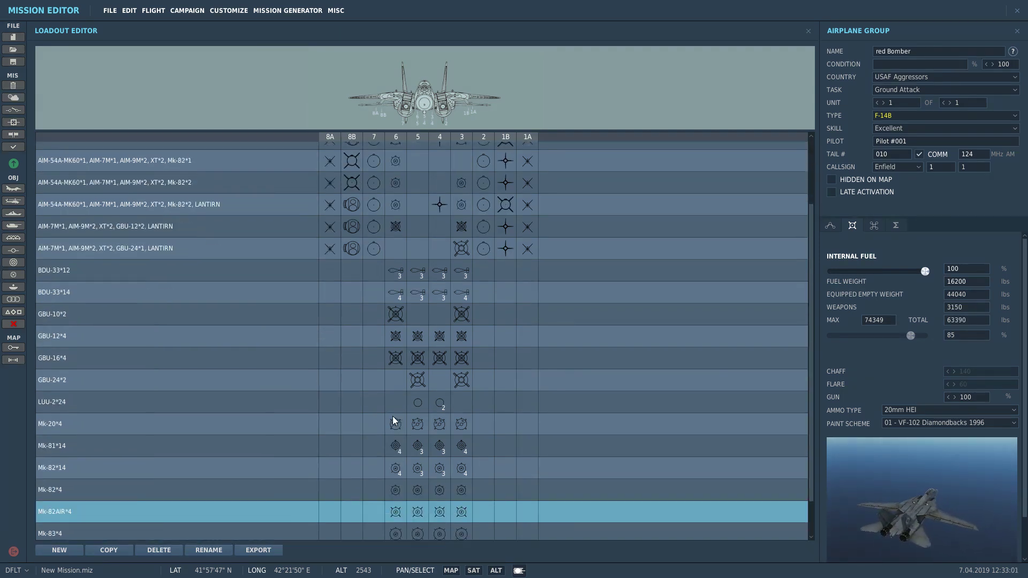
{"action": "right_click", "coordinate": [399, 444]}
{"action": "mouse_move", "coordinate": [423, 462]}
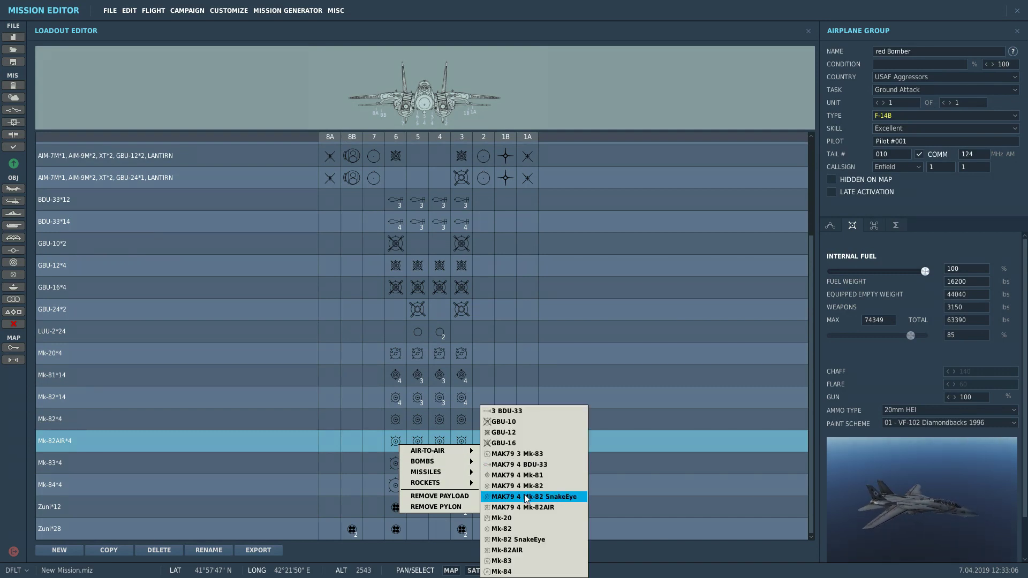
{"action": "left_click", "coordinate": [527, 497]}
{"action": "right_click", "coordinate": [461, 441]}
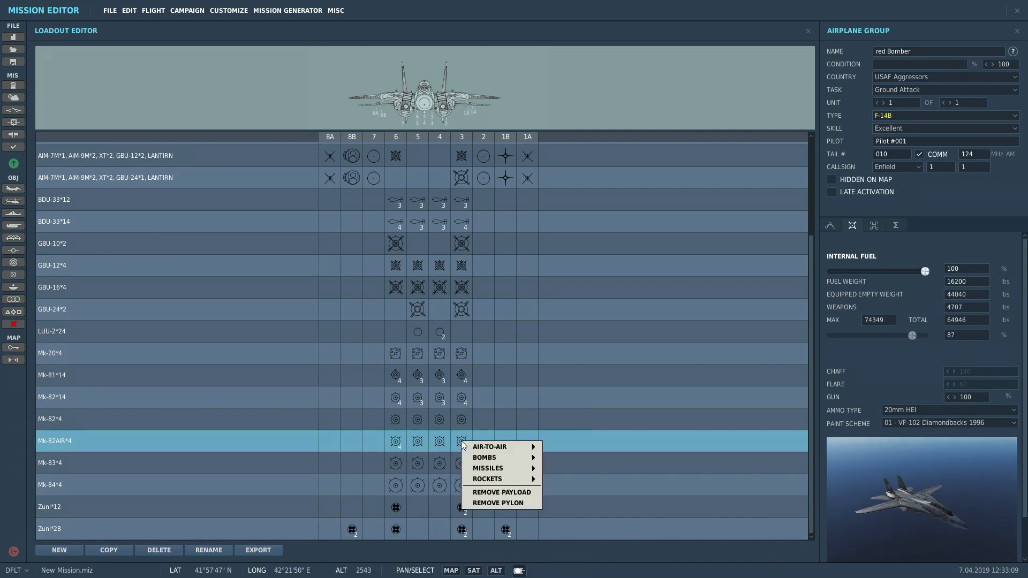
{"action": "mouse_move", "coordinate": [489, 450]}
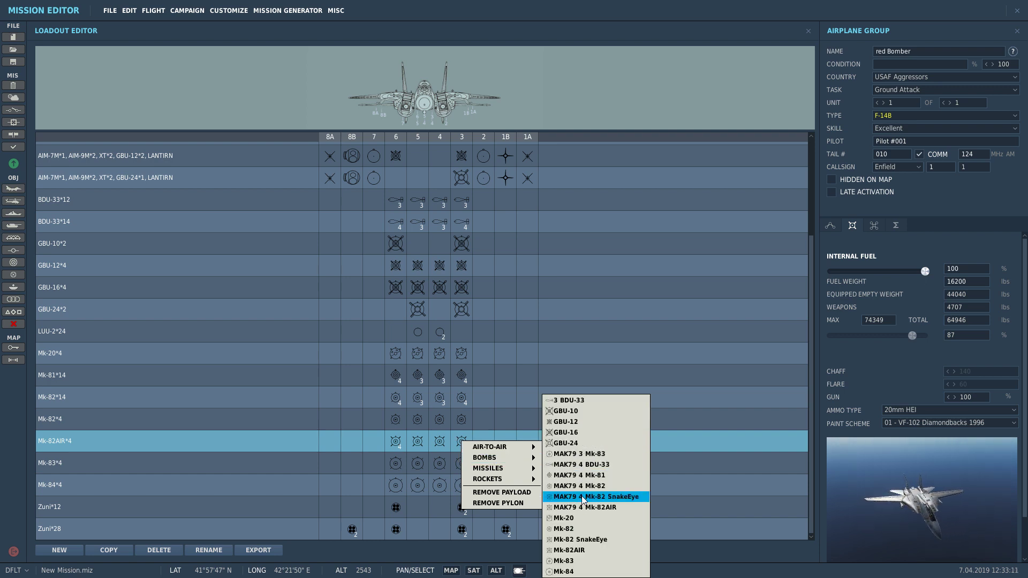
{"action": "left_click", "coordinate": [583, 498]}
Load station 4 with MAK79 3 Mk-82 SnakeEye and station 5 with MAK79 3 Mk-82AIR in the same loadout
{"action": "right_click", "coordinate": [449, 443]}
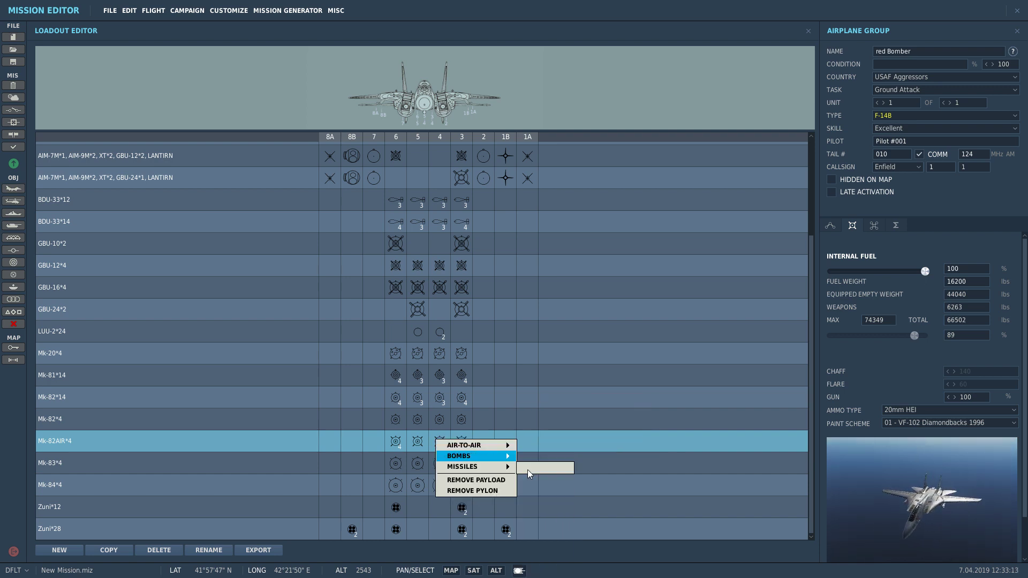
{"action": "mouse_move", "coordinate": [490, 459]}
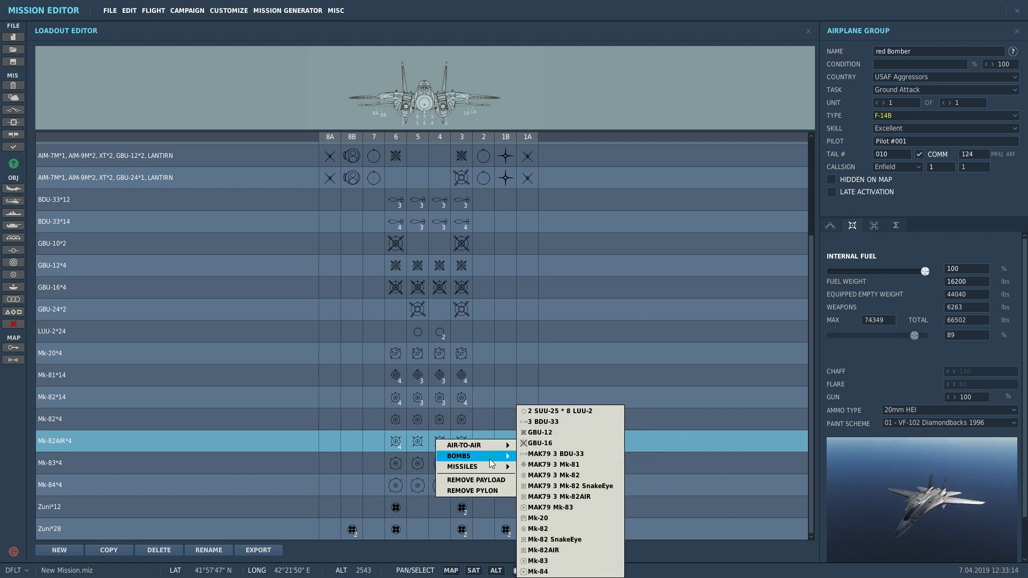
{"action": "left_click", "coordinate": [547, 486]}
{"action": "right_click", "coordinate": [420, 443]}
{"action": "mouse_move", "coordinate": [466, 459]}
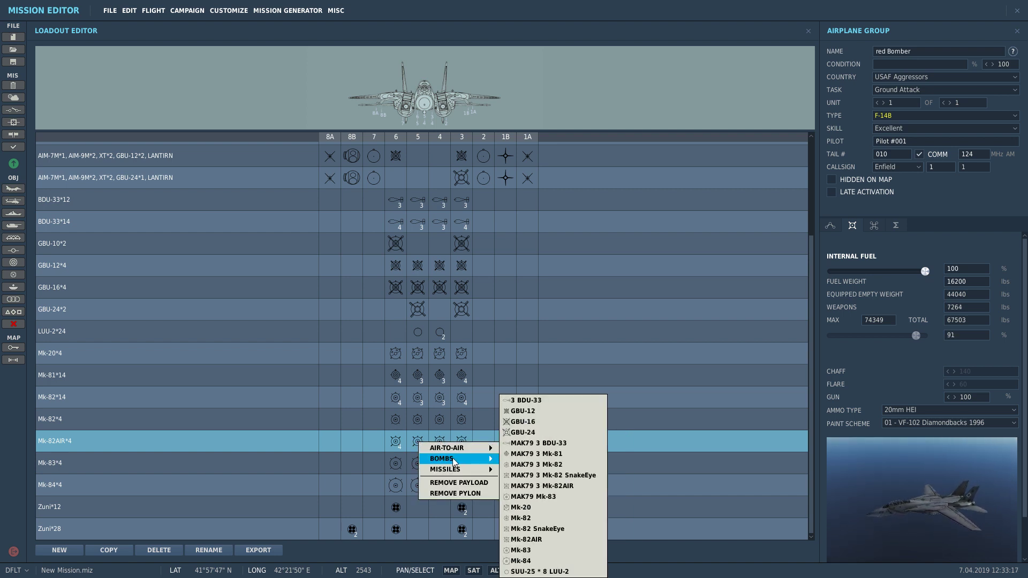
{"action": "left_click", "coordinate": [541, 485]}
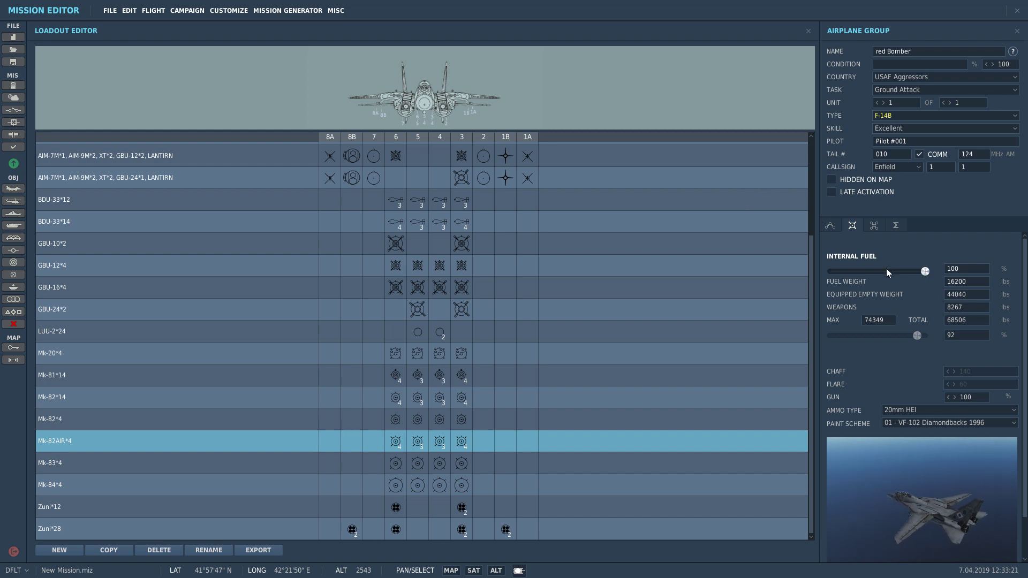
Set the F-14B's internal fuel to 50% and its paint scheme to VF-101 Grim Reapers Low Vis
{"action": "left_click_drag", "start_coordinate": [924, 271], "coordinate": [877, 288]}
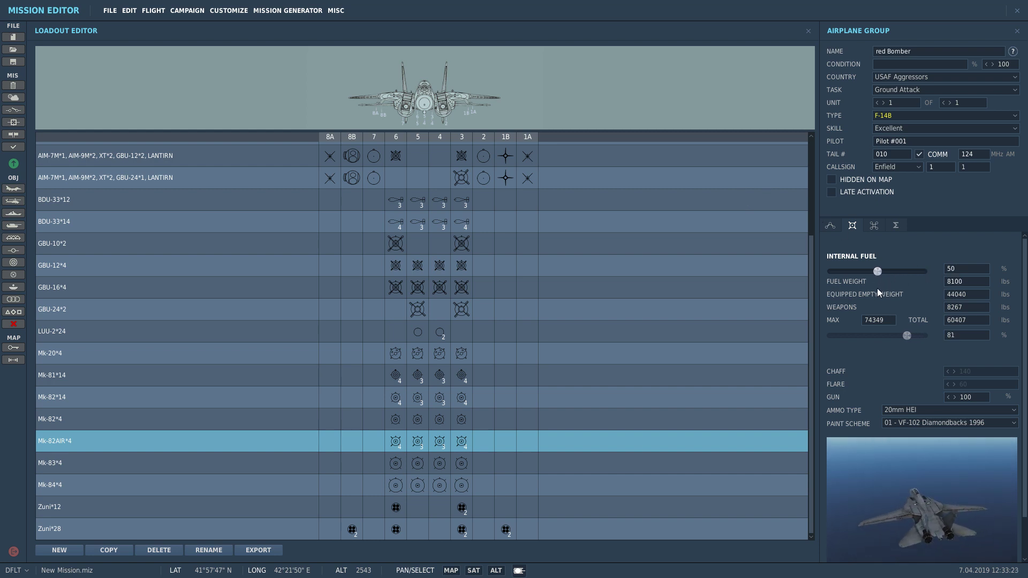
{"action": "left_click", "coordinate": [904, 421]}
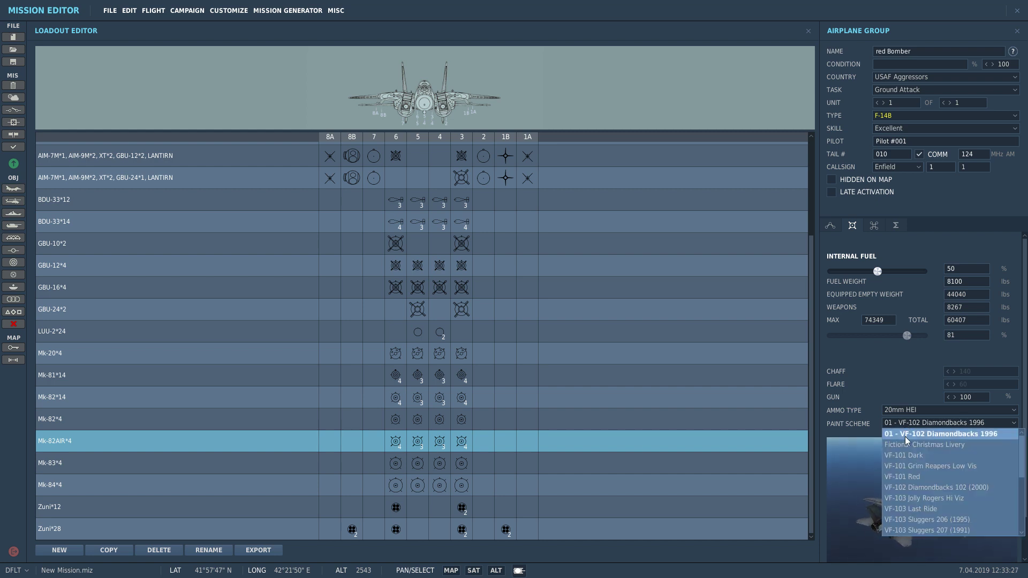
{"action": "left_click", "coordinate": [908, 467]}
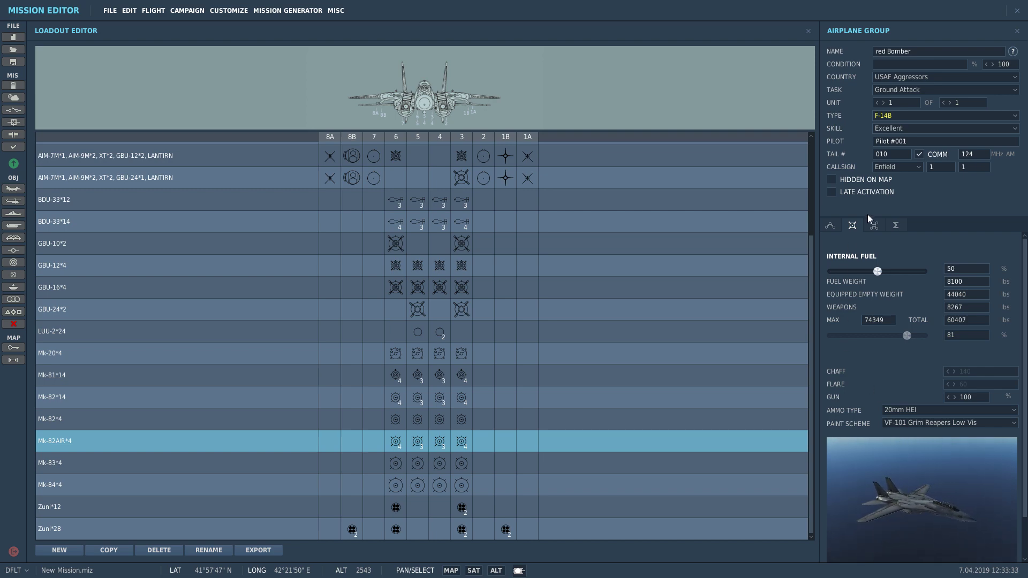
Expand the red Bomber group to 4 aircraft and check unit 3's payload before returning to unit 1
{"action": "left_click", "coordinate": [830, 227]}
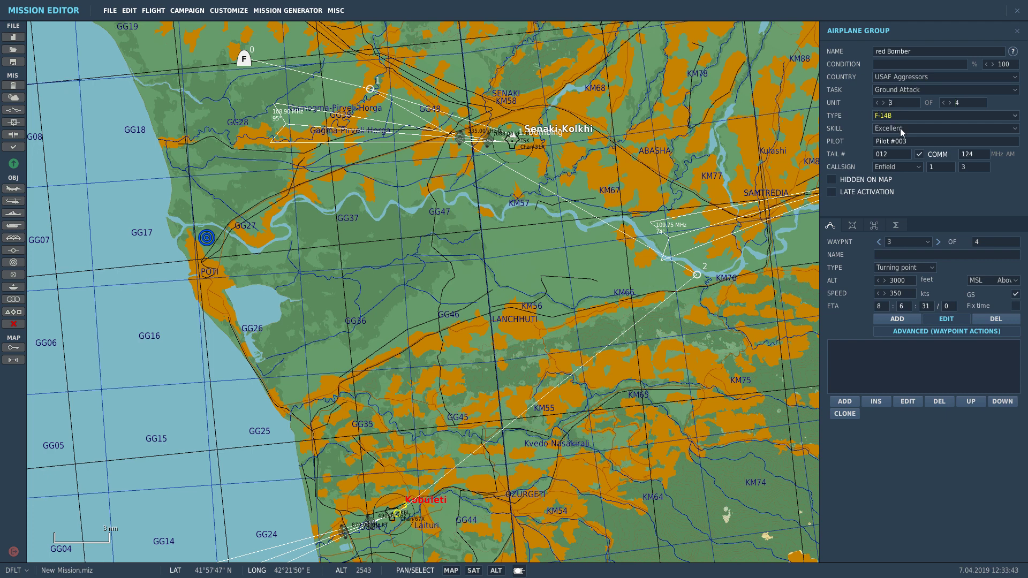
{"action": "left_click", "coordinate": [854, 225]}
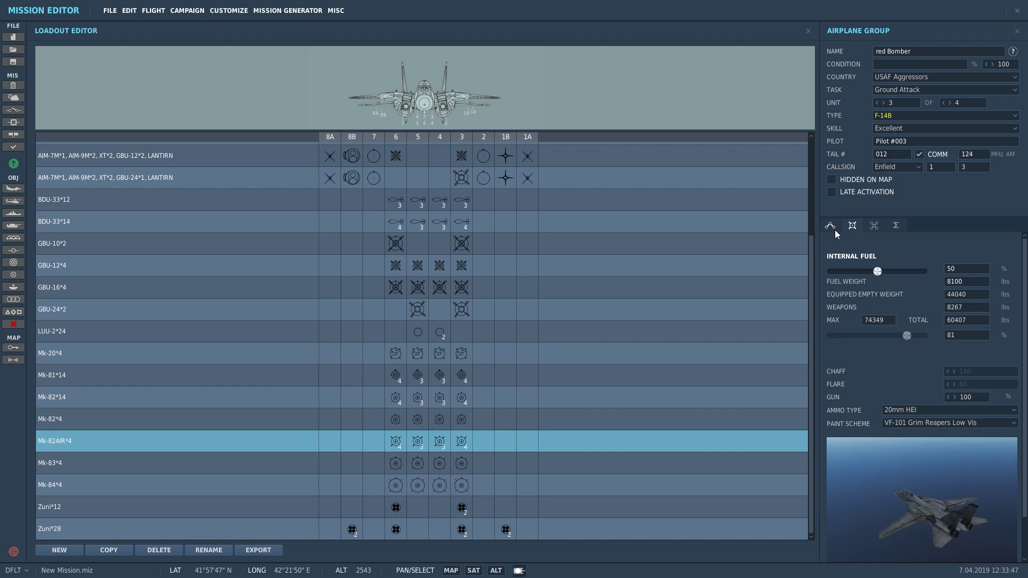
{"action": "left_click", "coordinate": [834, 229]}
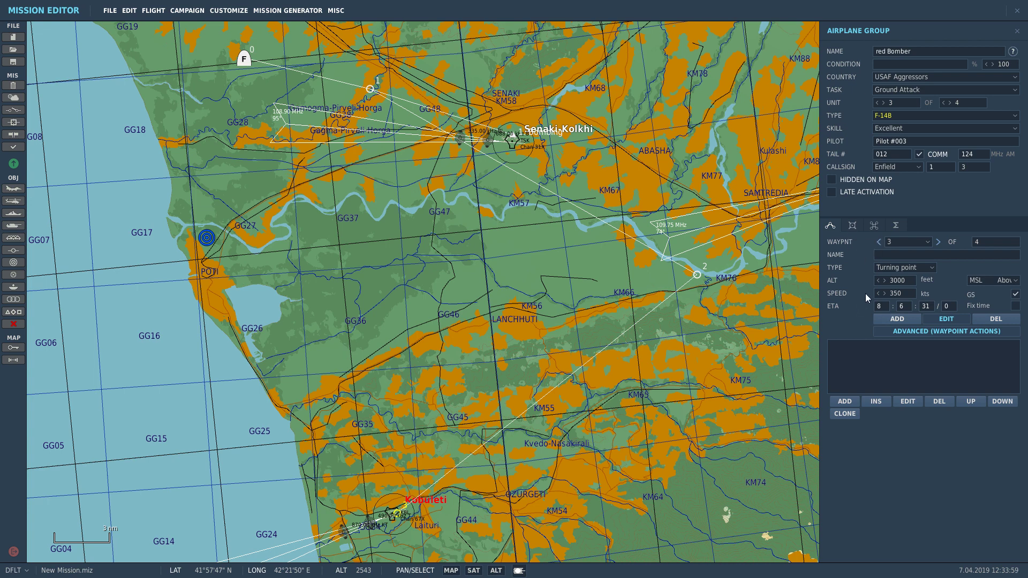
{"action": "left_click", "coordinate": [879, 104]}
{"action": "left_click", "coordinate": [878, 104]}
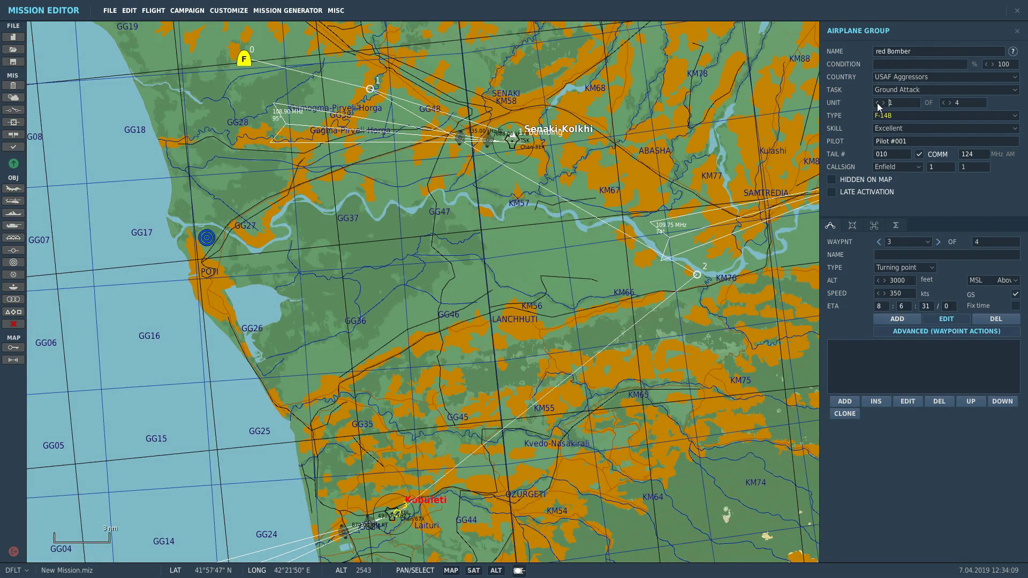
Review the red Bomber group's triggered actions and its route summary, including route time and length
{"action": "left_click", "coordinate": [876, 225]}
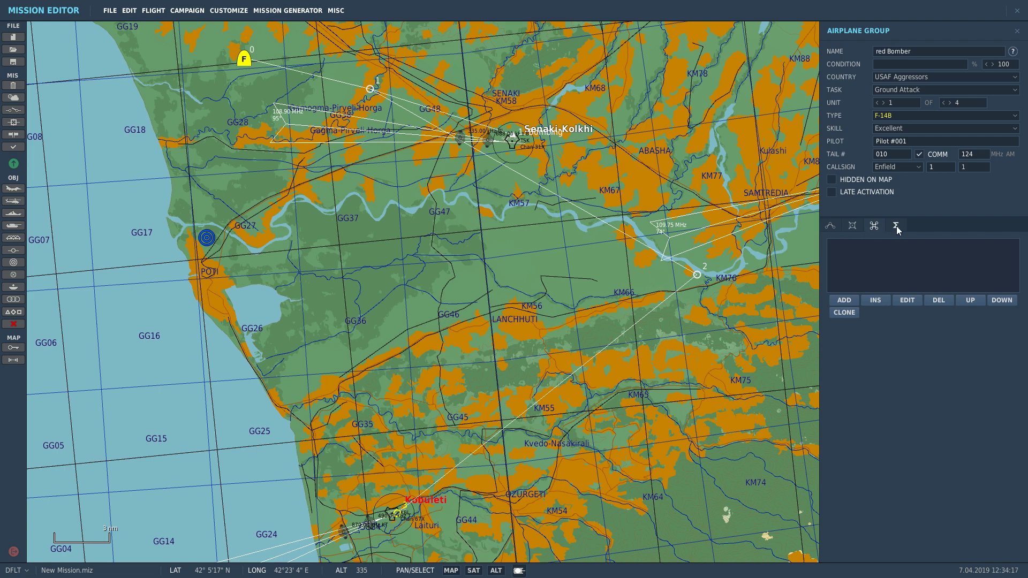
{"action": "left_click", "coordinate": [896, 226]}
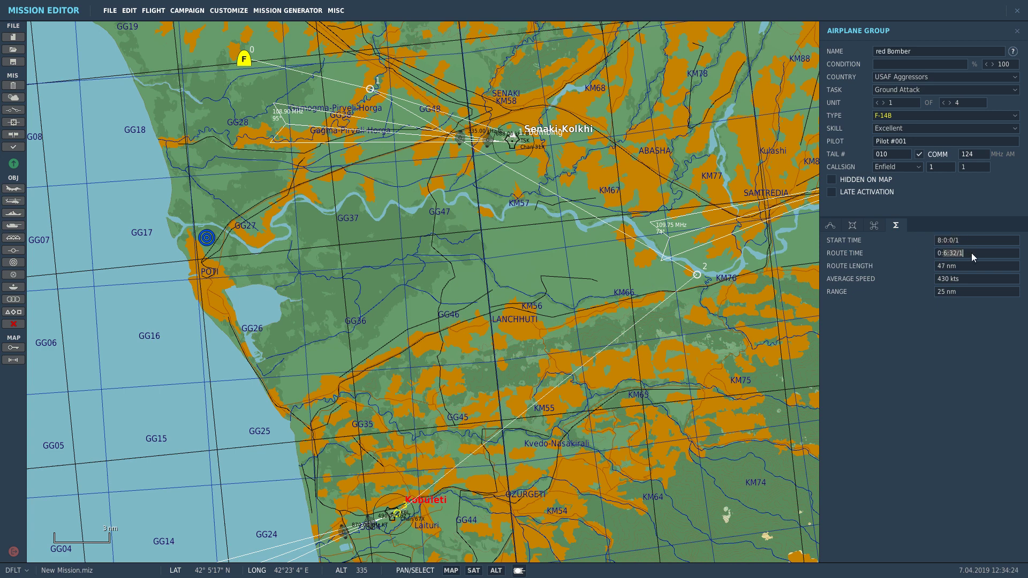
{"action": "left_click_drag", "start_coordinate": [938, 267], "coordinate": [958, 266]}
{"action": "left_click", "coordinate": [831, 226]}
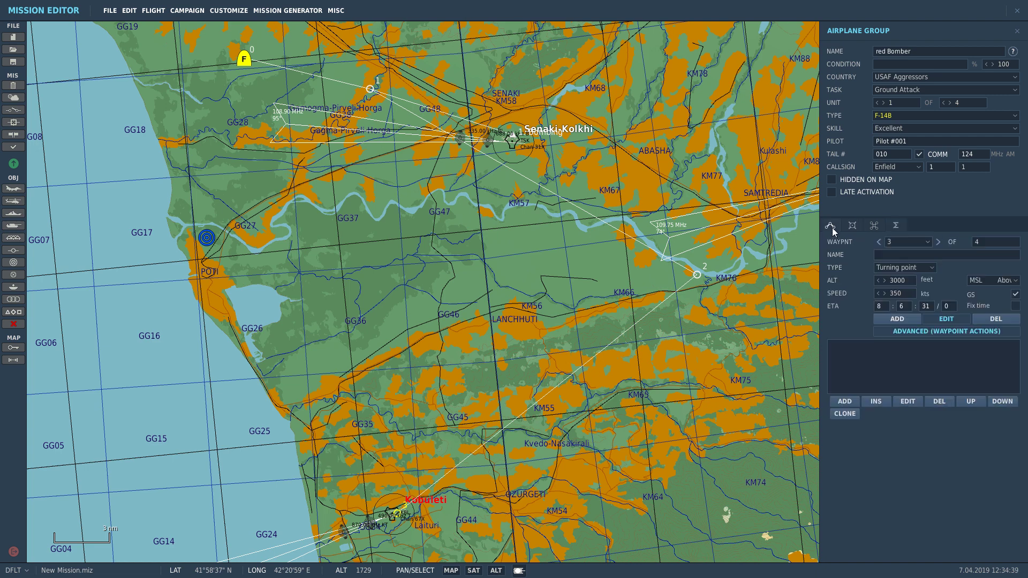
Add a Set Option action at waypoint 0 that sets ROE to ONLY DESIGNATED
{"action": "left_click", "coordinate": [879, 242]}
{"action": "left_click", "coordinate": [878, 242]}
{"action": "left_click", "coordinate": [878, 243]}
{"action": "left_click", "coordinate": [845, 403]}
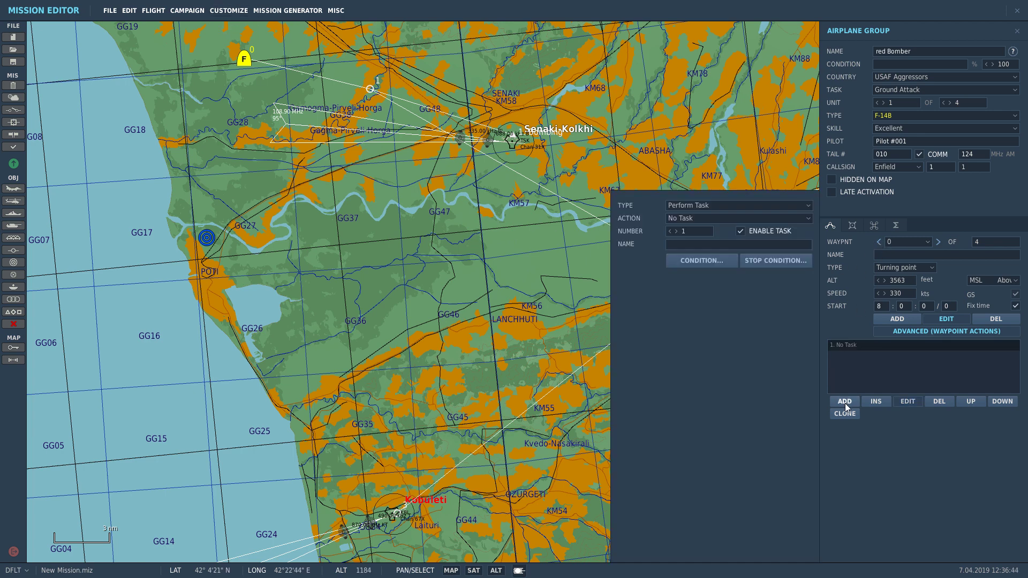
{"action": "left_click", "coordinate": [687, 206]}
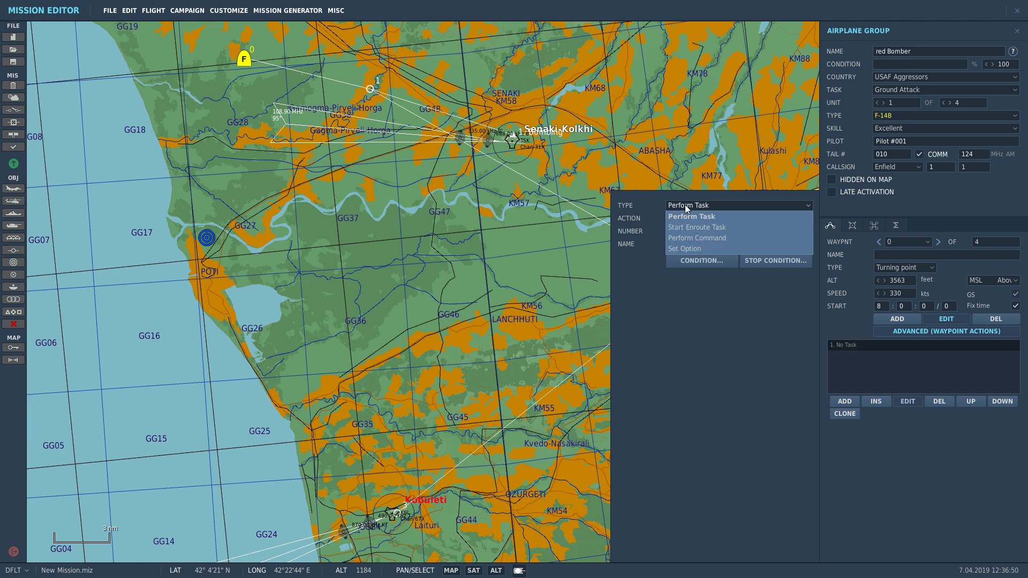
{"action": "left_click", "coordinate": [704, 249]}
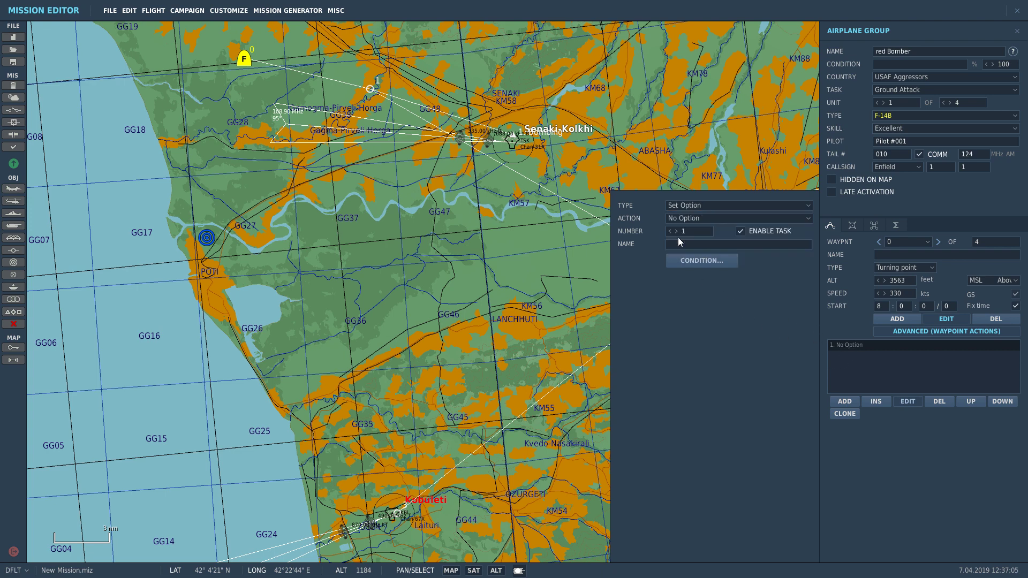
{"action": "left_click", "coordinate": [681, 218]}
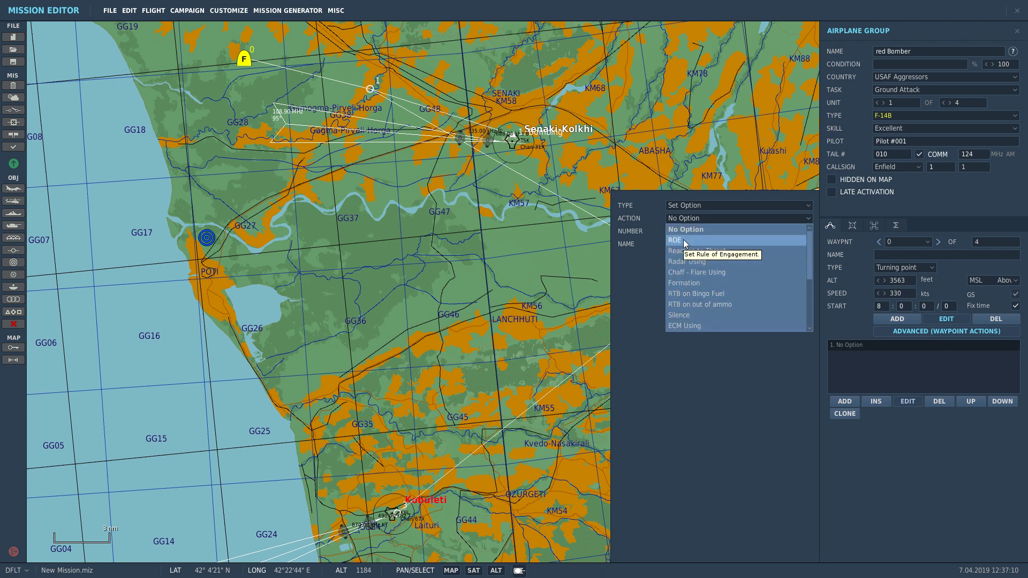
{"action": "left_click", "coordinate": [684, 241]}
{"action": "left_click", "coordinate": [670, 287]}
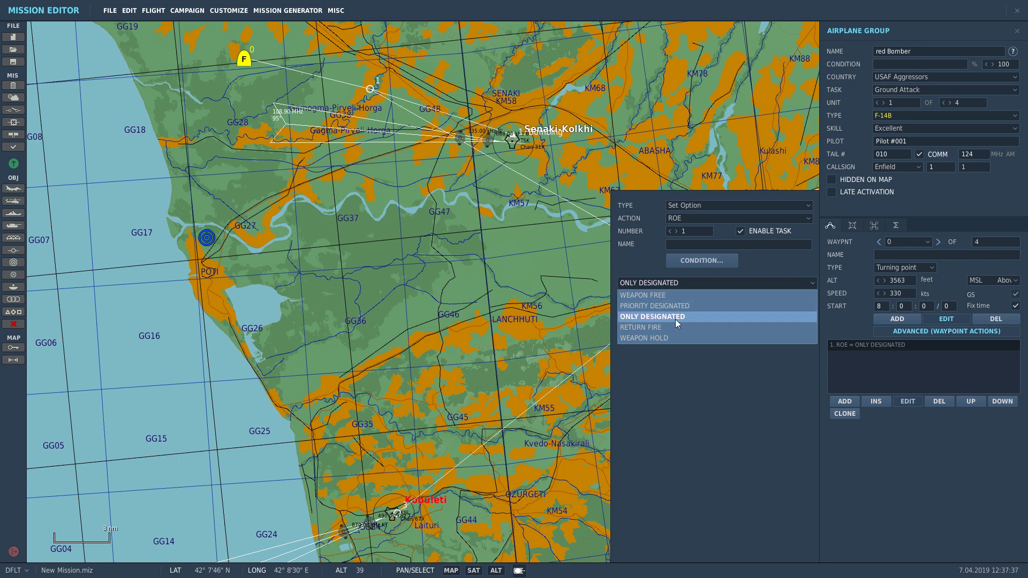
{"action": "left_click", "coordinate": [705, 420]}
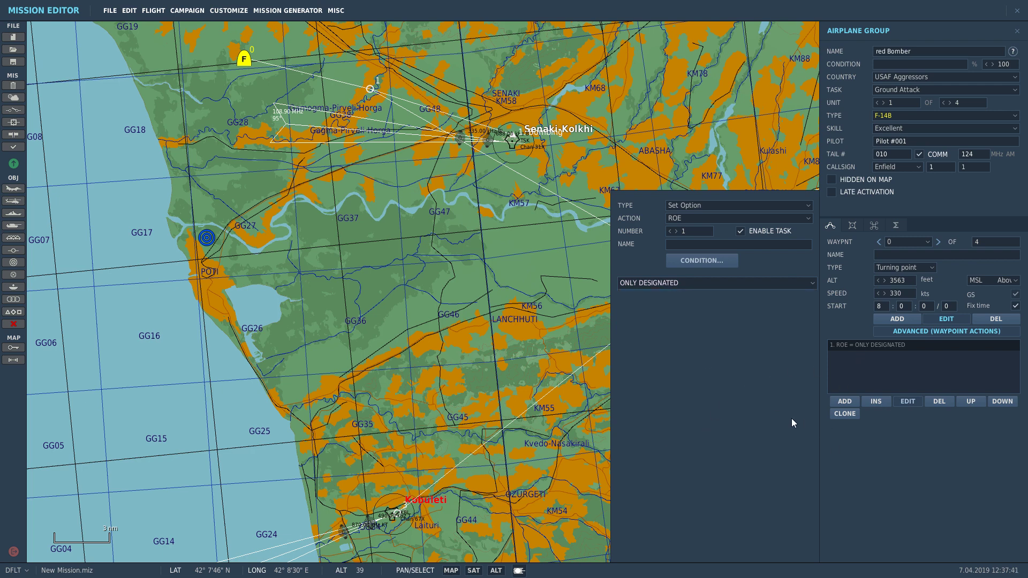
Add a second Set Option action at waypoint 0 with Reaction to Threat set to NO REACTION
{"action": "left_click", "coordinate": [844, 402]}
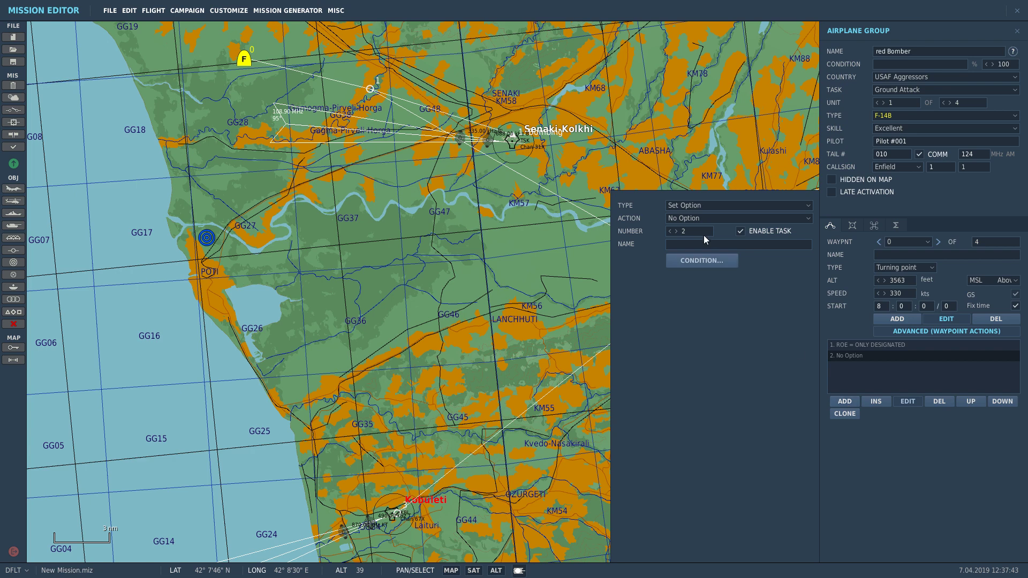
{"action": "left_click", "coordinate": [694, 220]}
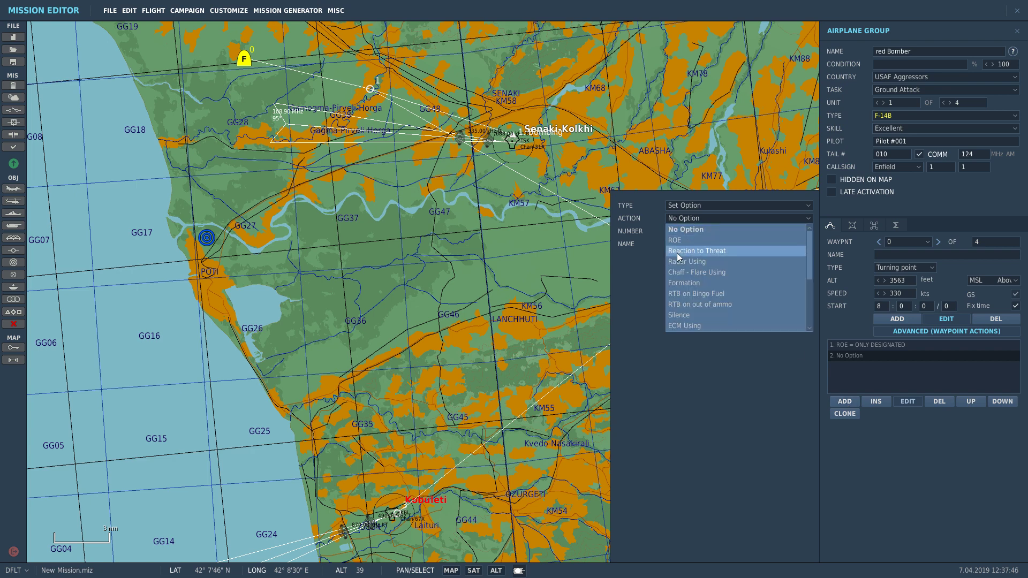
{"action": "left_click", "coordinate": [684, 251]}
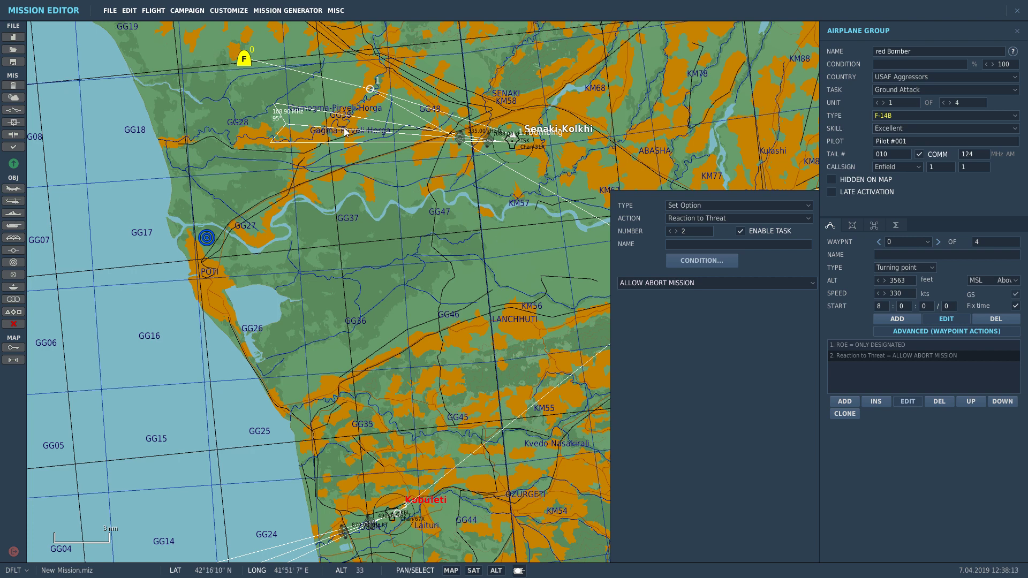
{"action": "left_click", "coordinate": [695, 284]}
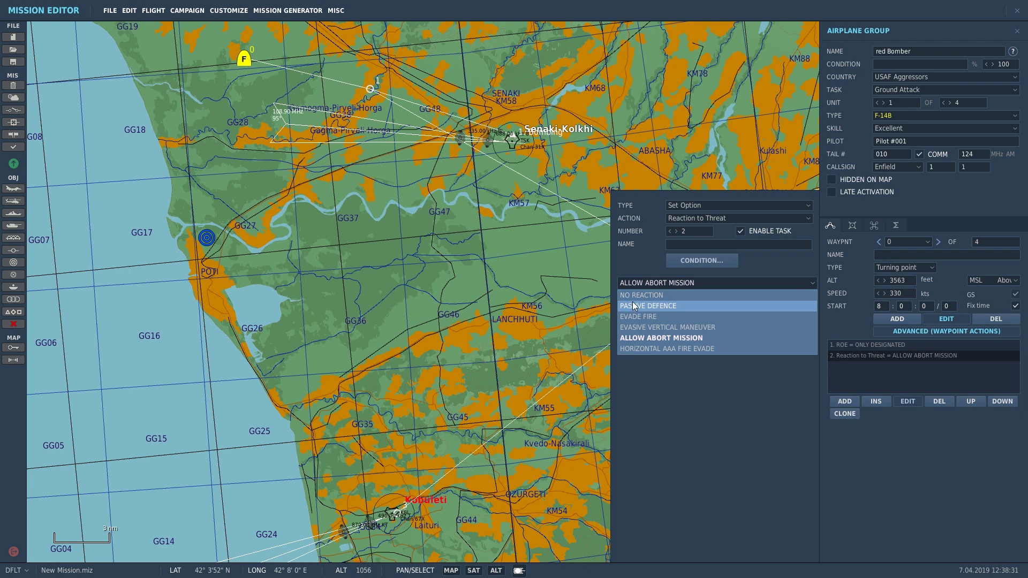
{"action": "left_click", "coordinate": [650, 296]}
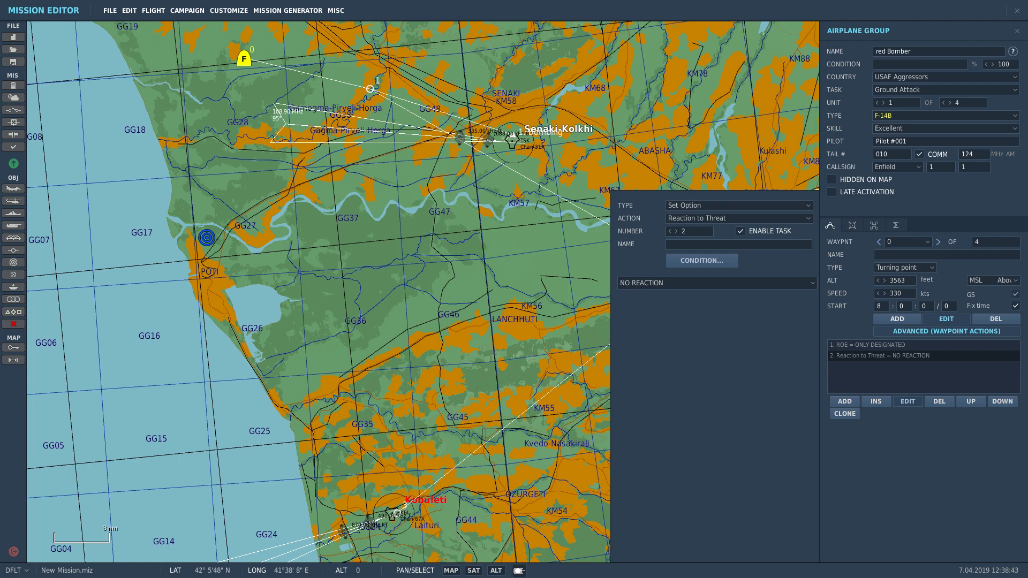
{"action": "left_click", "coordinate": [472, 329]}
{"action": "left_click", "coordinate": [244, 59]}
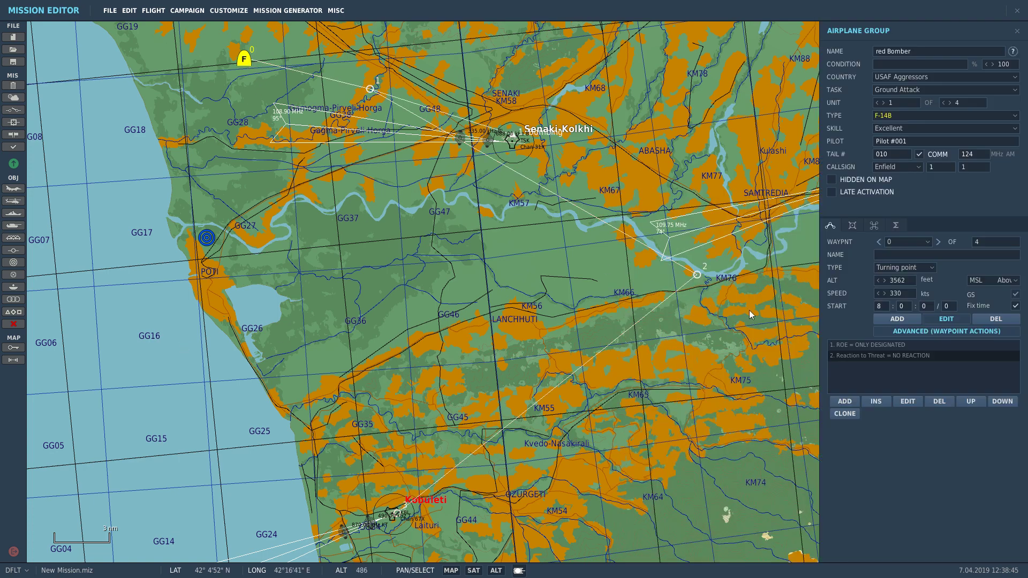
Add a third Set Option action at waypoint 0 with Radar Using set to USE FOR SEARCH IF REQUIRED
{"action": "left_click", "coordinate": [845, 401]}
{"action": "left_click", "coordinate": [686, 220]}
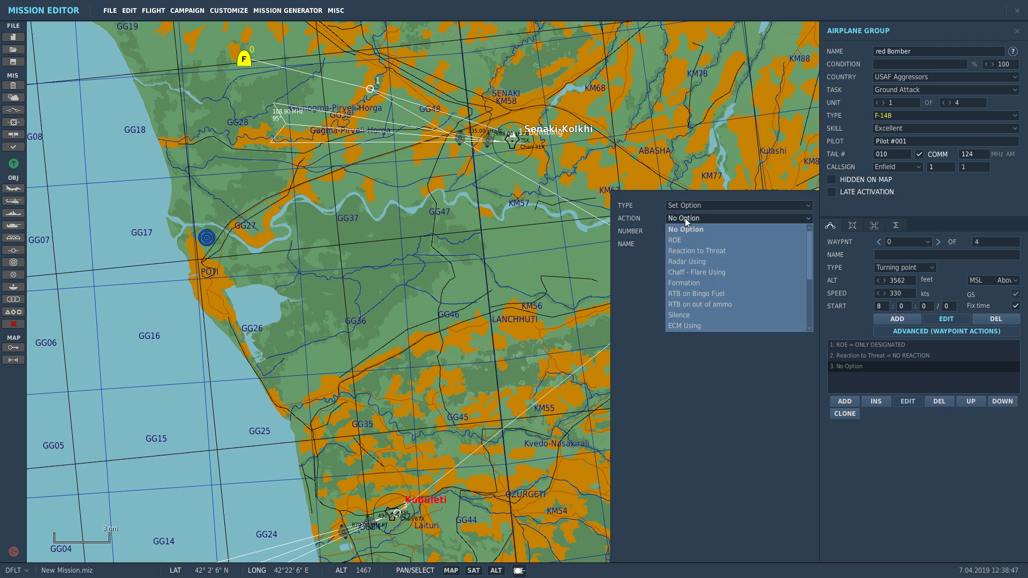
{"action": "left_click", "coordinate": [698, 261]}
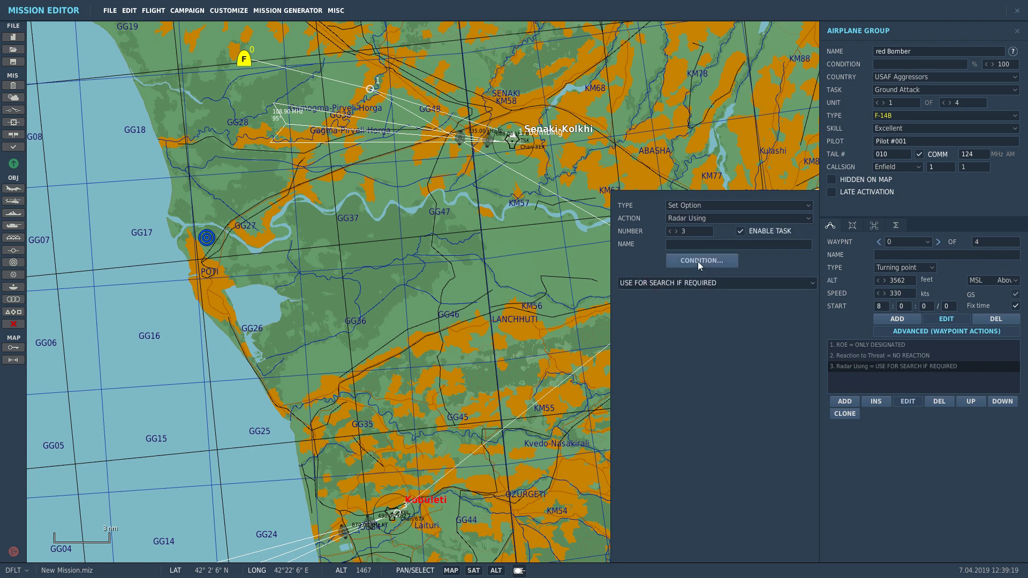
{"action": "left_click", "coordinate": [673, 286]}
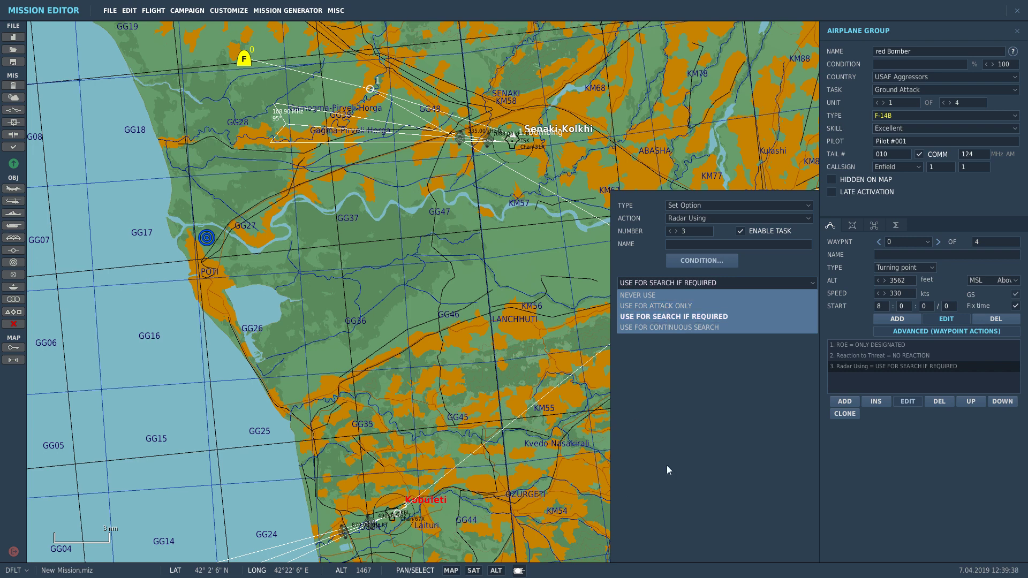
{"action": "left_click", "coordinate": [715, 369]}
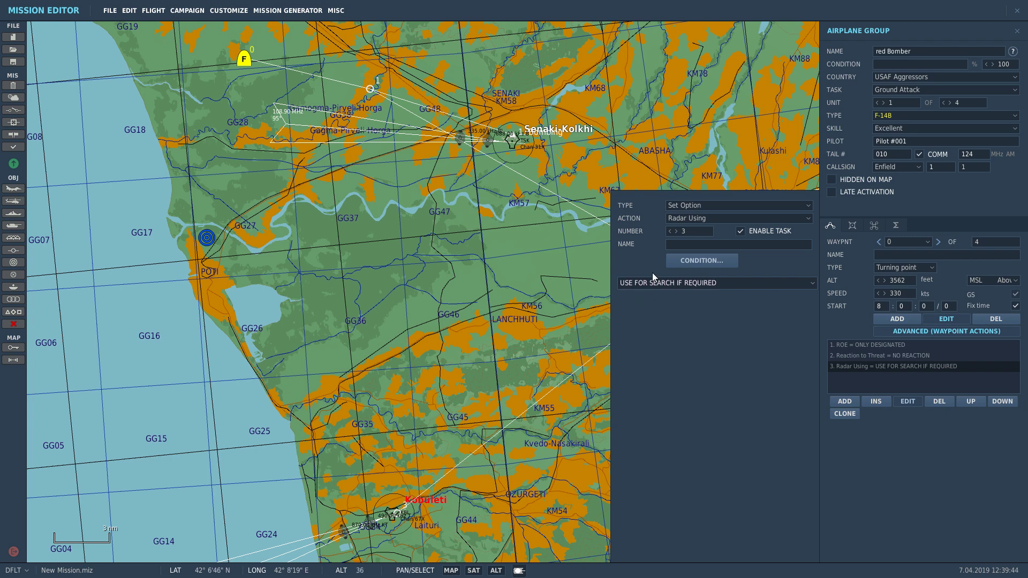
Add a fourth Set Option action at waypoint 0 with Chaff - Flare Using set to USE AGAINST FIRED MISSILE
{"action": "left_click", "coordinate": [845, 401]}
{"action": "left_click", "coordinate": [675, 218]}
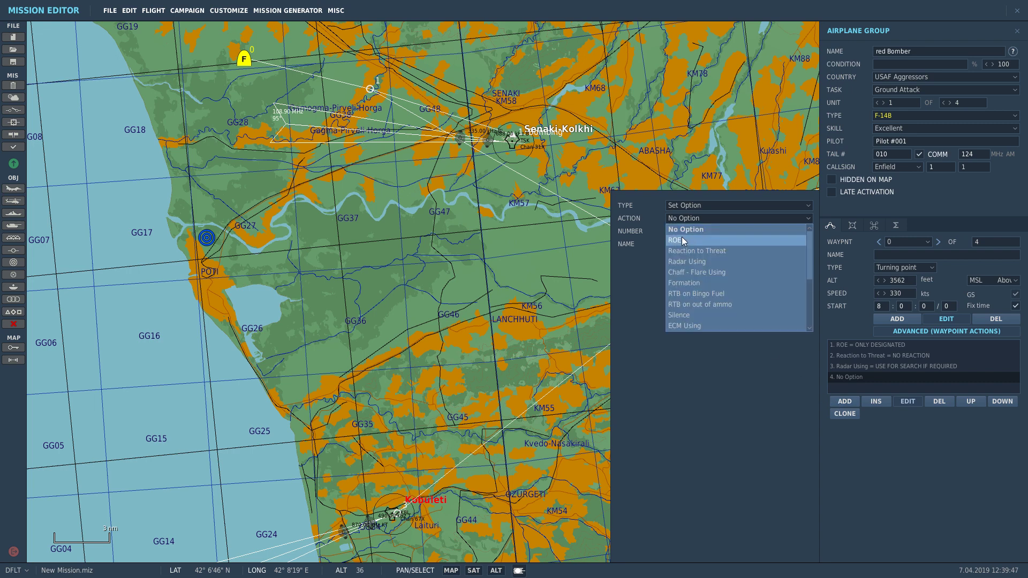
{"action": "left_click", "coordinate": [683, 274]}
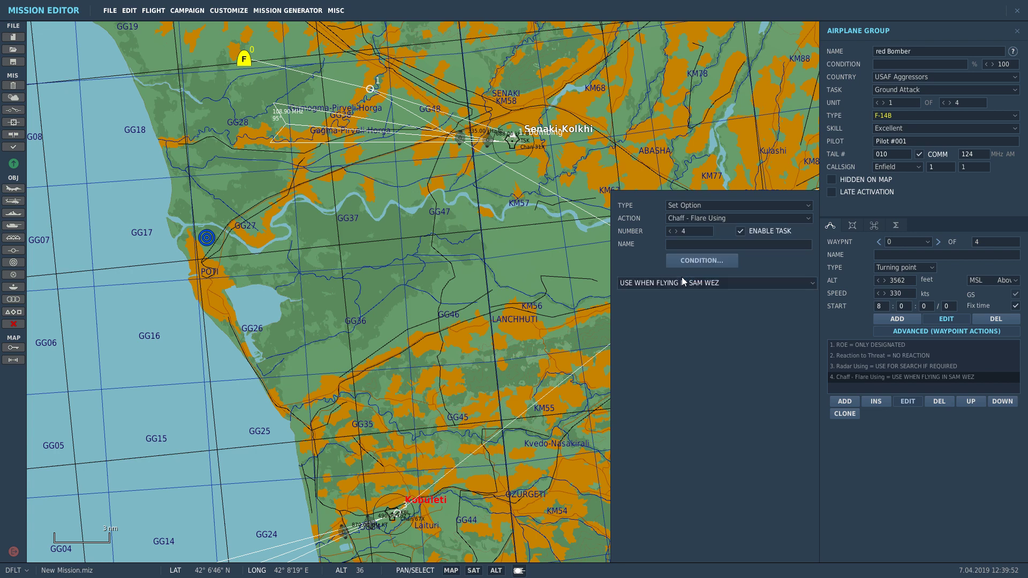
{"action": "left_click", "coordinate": [650, 285]}
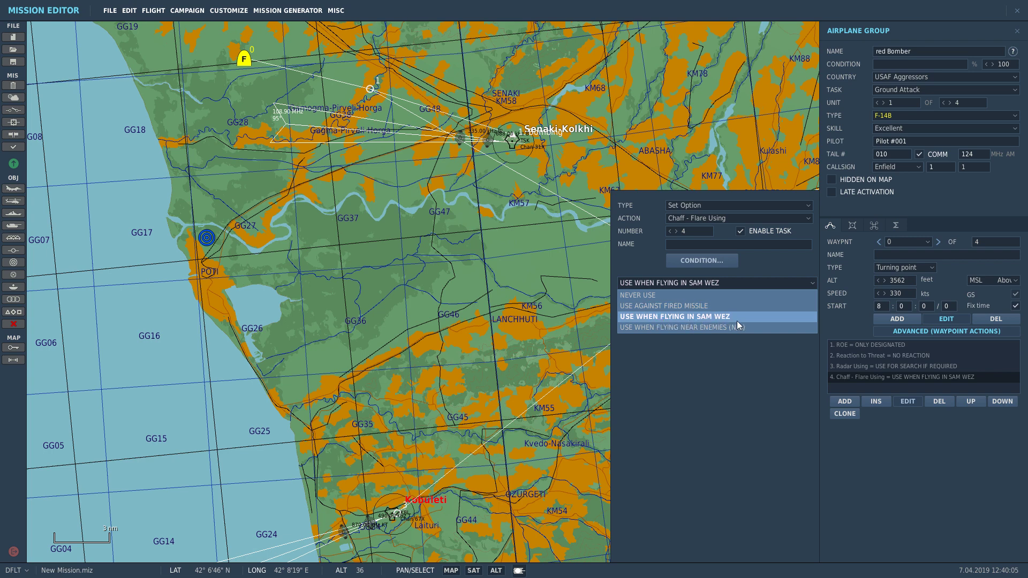
{"action": "left_click", "coordinate": [684, 306]}
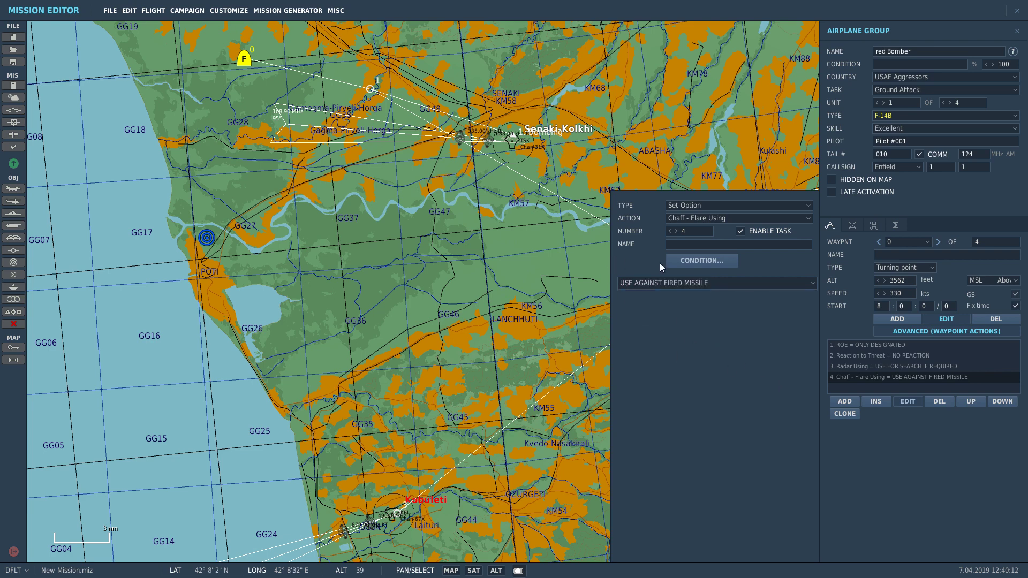
Add a fifth Set Option action at waypoint 0, leave it at No Option, and select the next waypoint
{"action": "left_click", "coordinate": [845, 401]}
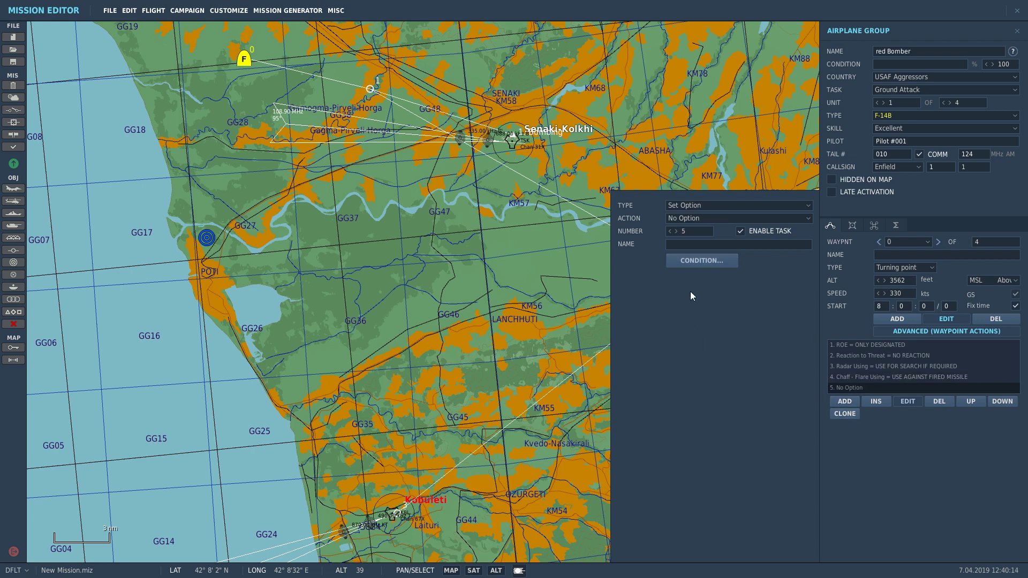
{"action": "left_click", "coordinate": [687, 218]}
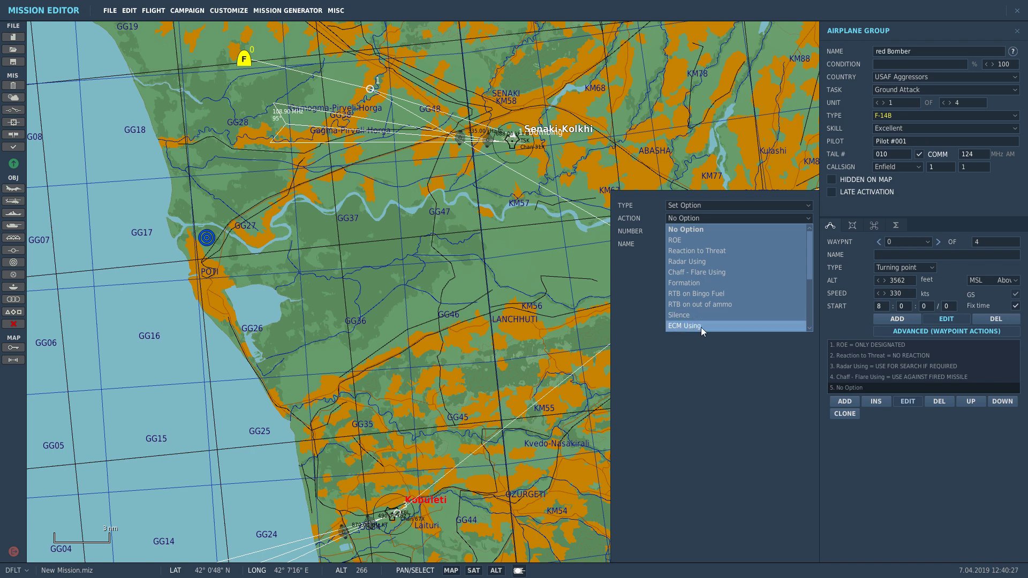
{"action": "left_click", "coordinate": [728, 409]}
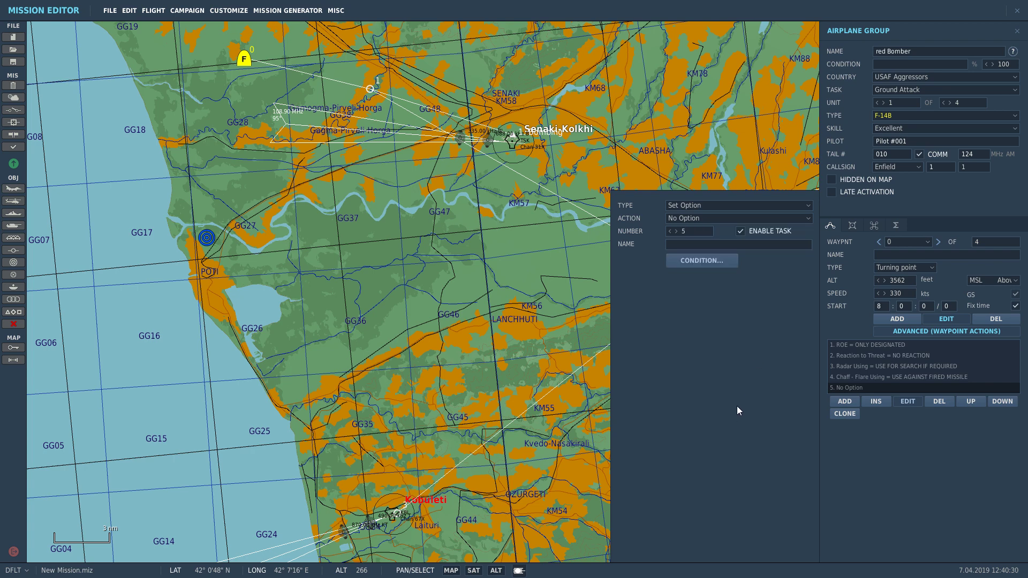
{"action": "left_click", "coordinate": [939, 242]}
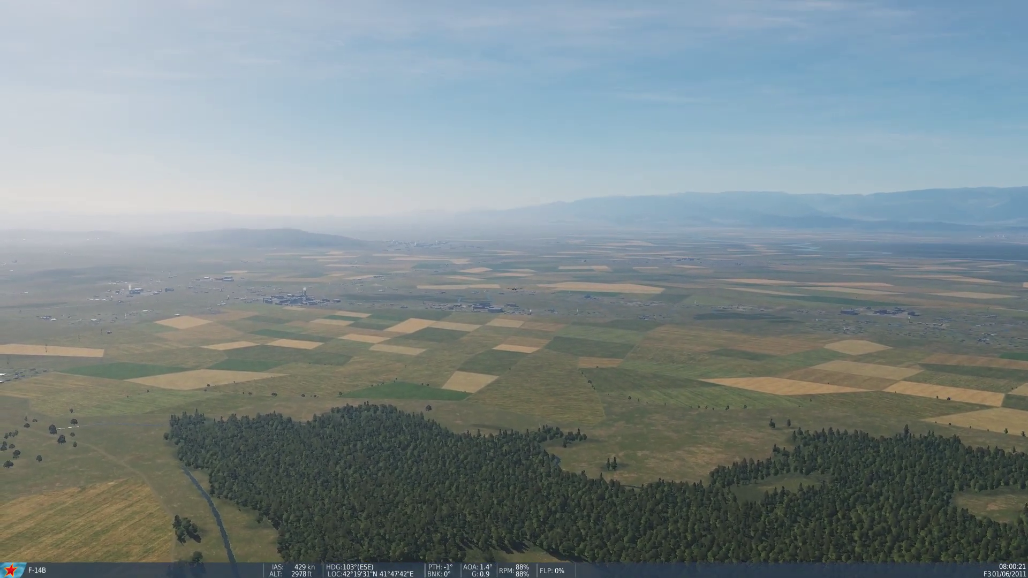
Show the running mission's map and select red Bomber's lead F-14B to check its altitude, speed and heading
{"action": "key", "text": "F10"}
{"action": "scroll", "coordinate": [792, 461], "scroll_direction": "down", "scroll_amount": 5}
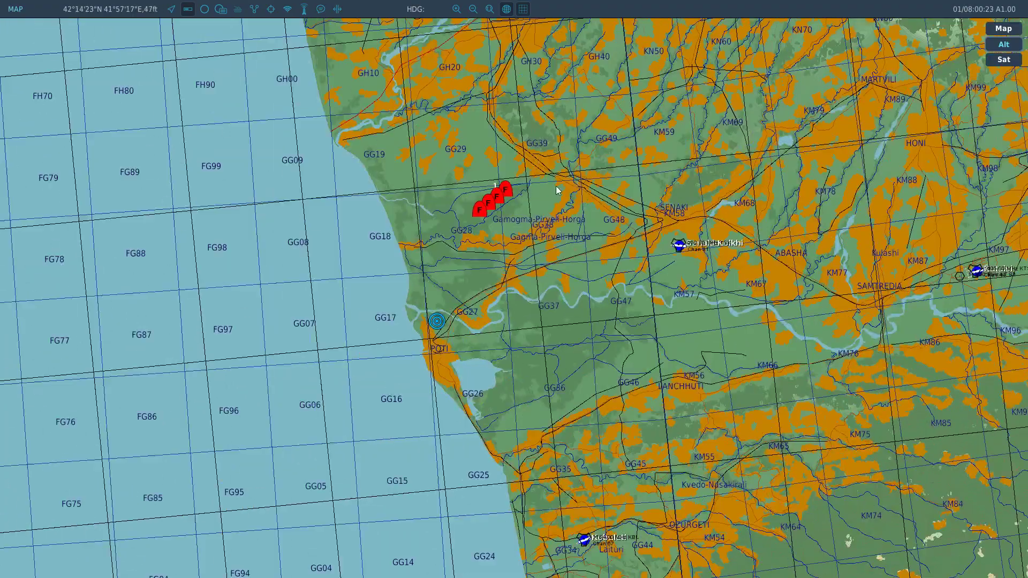
{"action": "scroll", "coordinate": [615, 267], "scroll_direction": "up", "scroll_amount": 6}
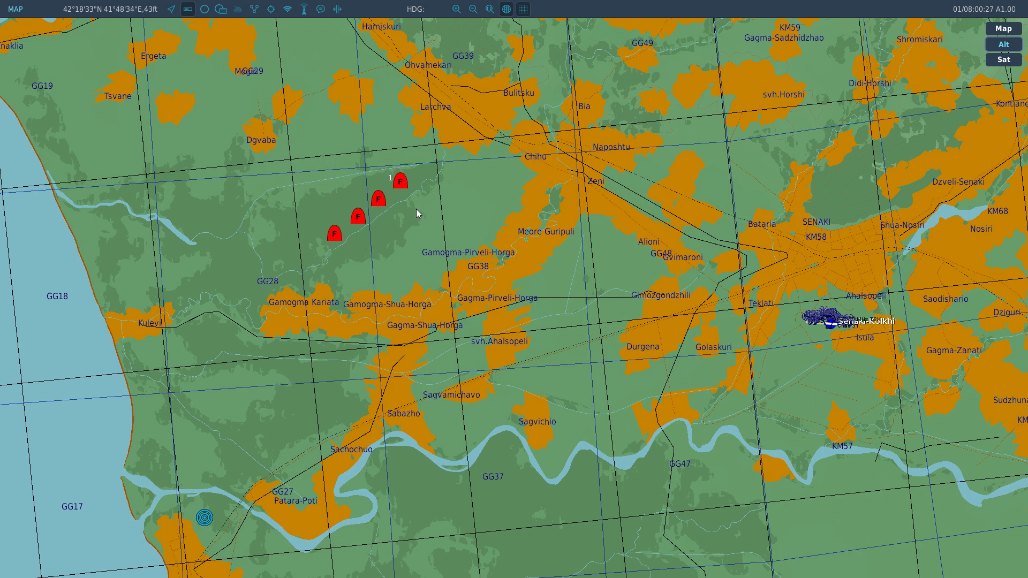
{"action": "left_click", "coordinate": [413, 185]}
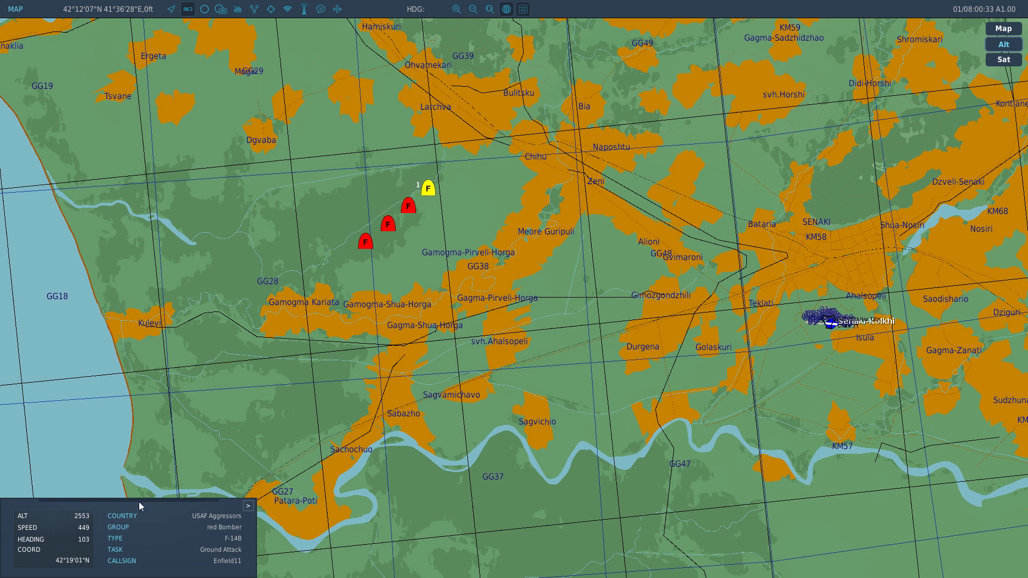
{"action": "scroll", "coordinate": [583, 187], "scroll_direction": "up", "scroll_amount": 2}
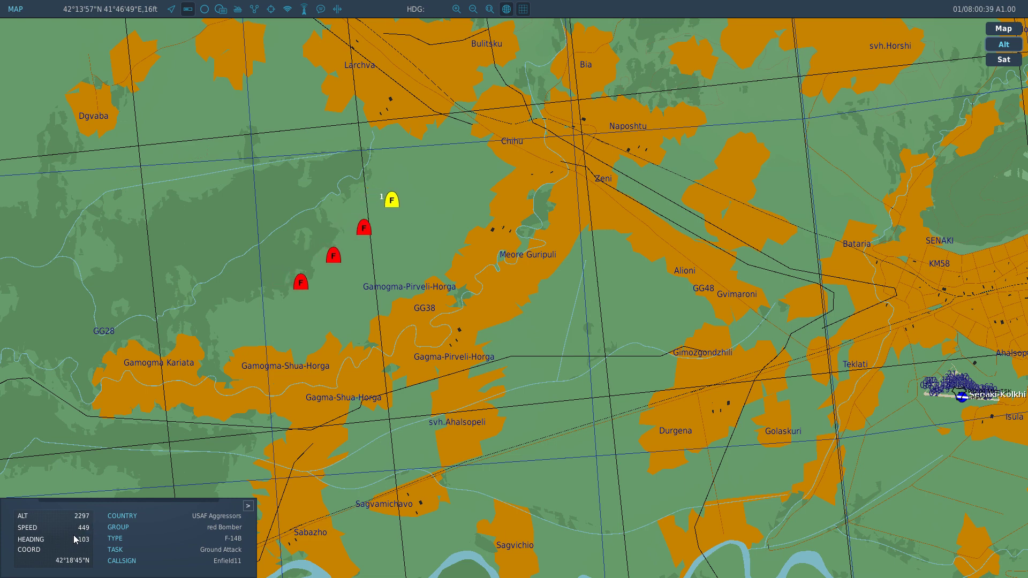
{"action": "scroll", "coordinate": [472, 246], "scroll_direction": "up", "scroll_amount": 2}
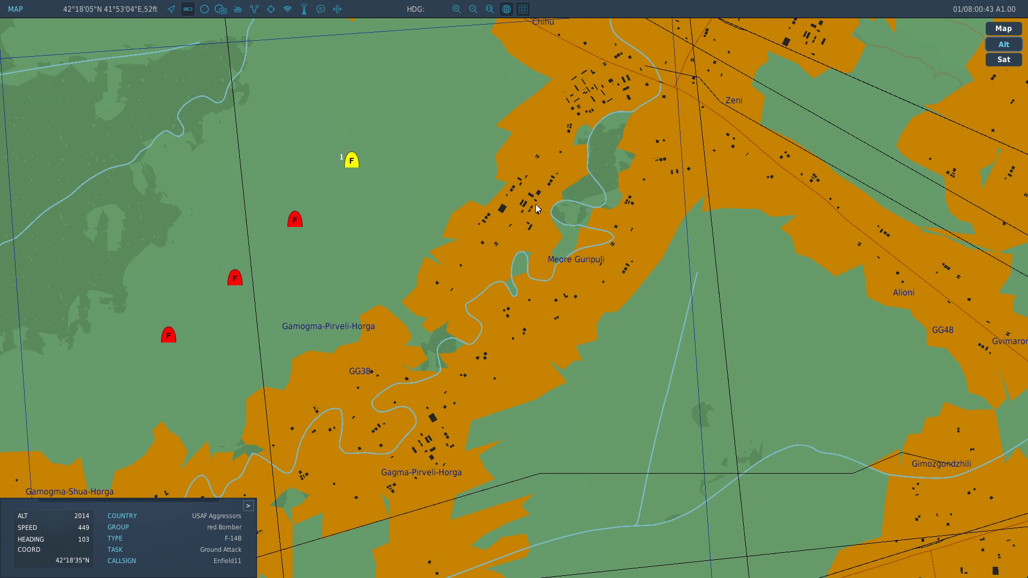
{"action": "scroll", "coordinate": [560, 237], "scroll_direction": "down", "scroll_amount": 2}
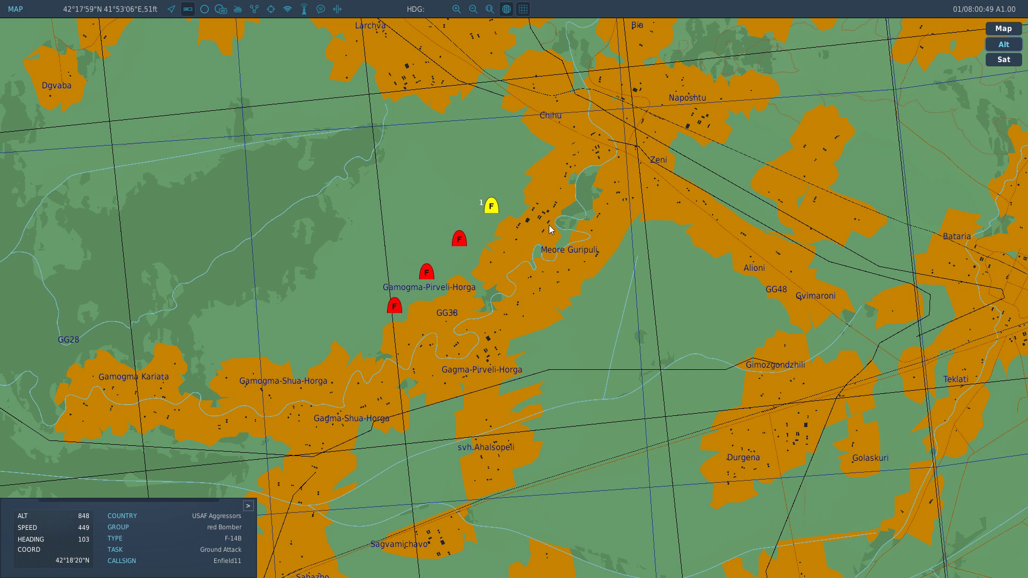
Inspect the lead F-14B in the external and fly-by views, and examine the Senaki-Kolkhi airfield on the map
{"action": "key", "text": "F2"}
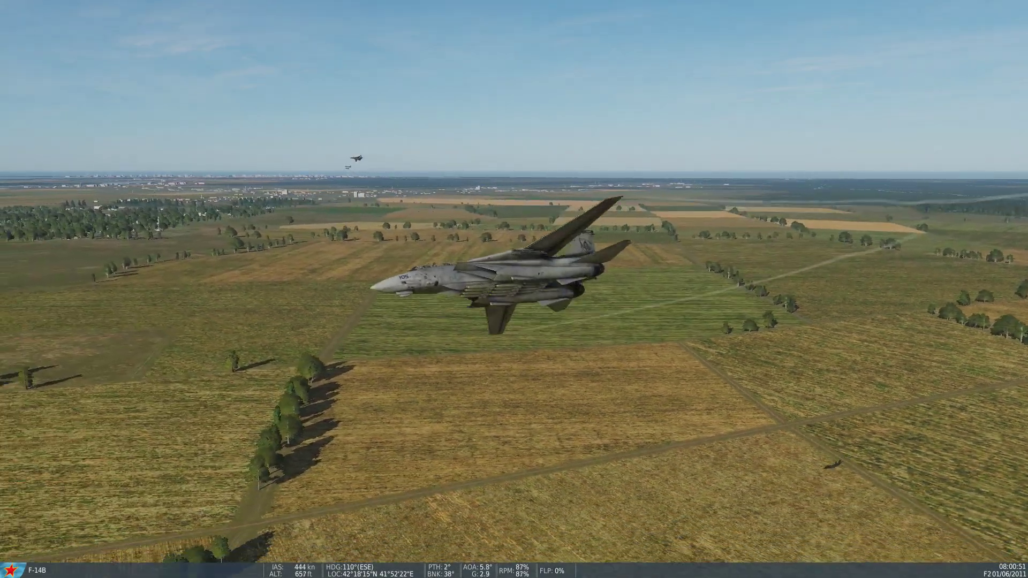
{"action": "key", "text": "F3"}
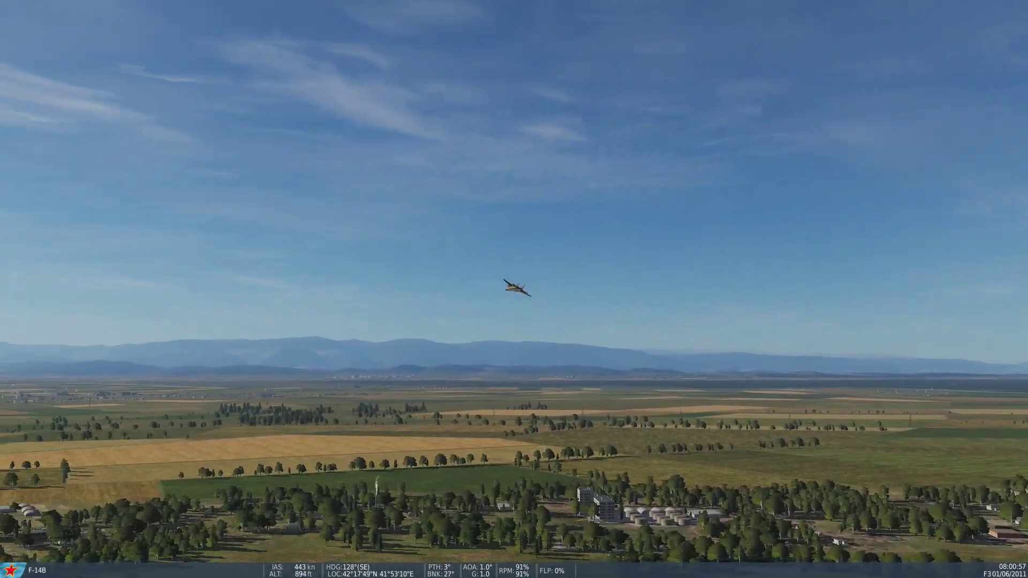
{"action": "key", "text": "F10"}
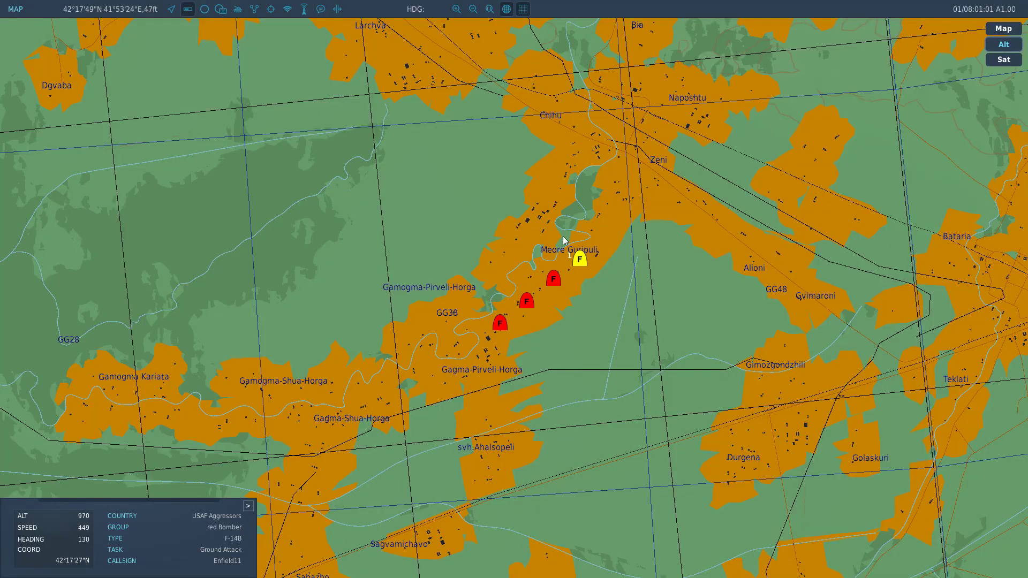
{"action": "scroll", "coordinate": [383, 228], "scroll_direction": "down", "scroll_amount": 2}
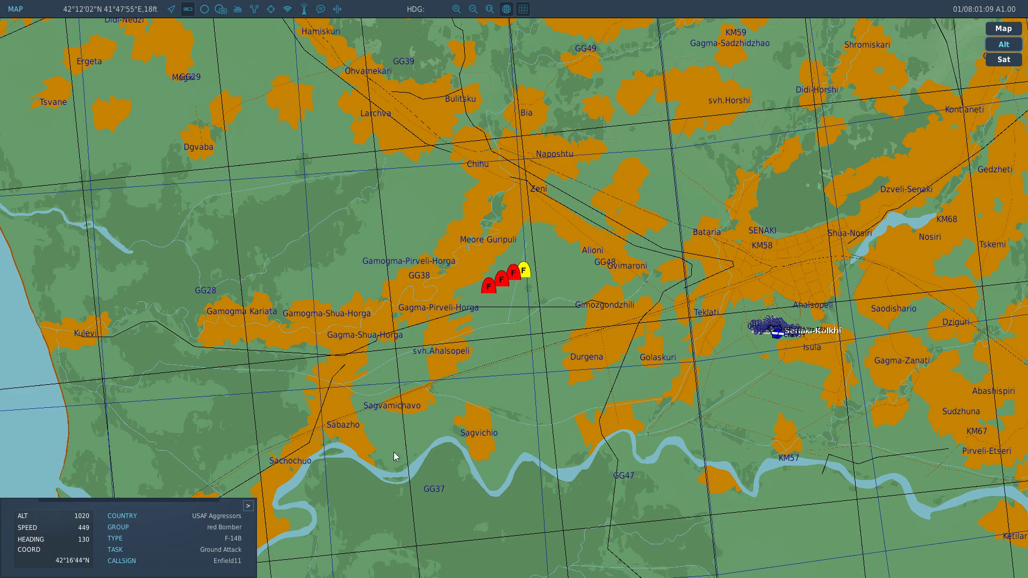
{"action": "scroll", "coordinate": [686, 292], "scroll_direction": "up", "scroll_amount": 3}
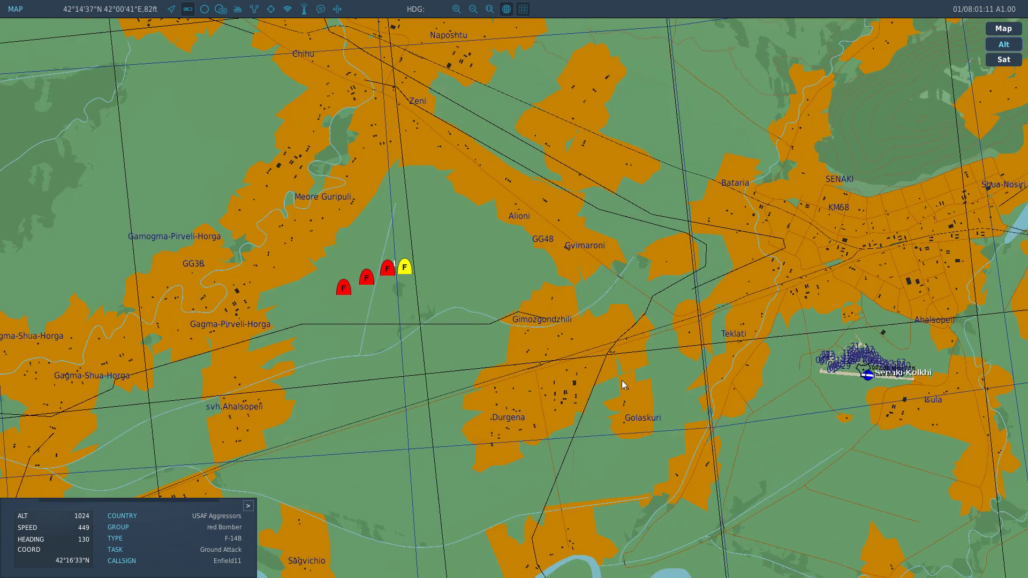
{"action": "left_click_drag", "start_coordinate": [953, 315], "coordinate": [743, 323]}
{"action": "scroll", "coordinate": [743, 325], "scroll_direction": "up", "scroll_amount": 3}
{"action": "scroll", "coordinate": [621, 408], "scroll_direction": "up", "scroll_amount": 2}
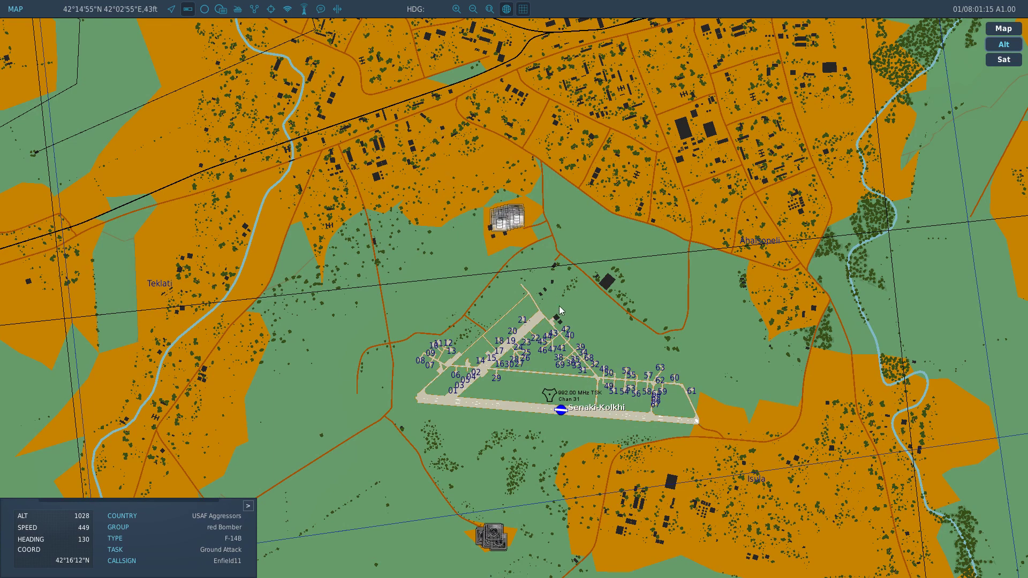
Track the red Bomber formation on the map as it approaches Senaki-Kolkhi
{"action": "scroll", "coordinate": [770, 306], "scroll_direction": "down", "scroll_amount": 3}
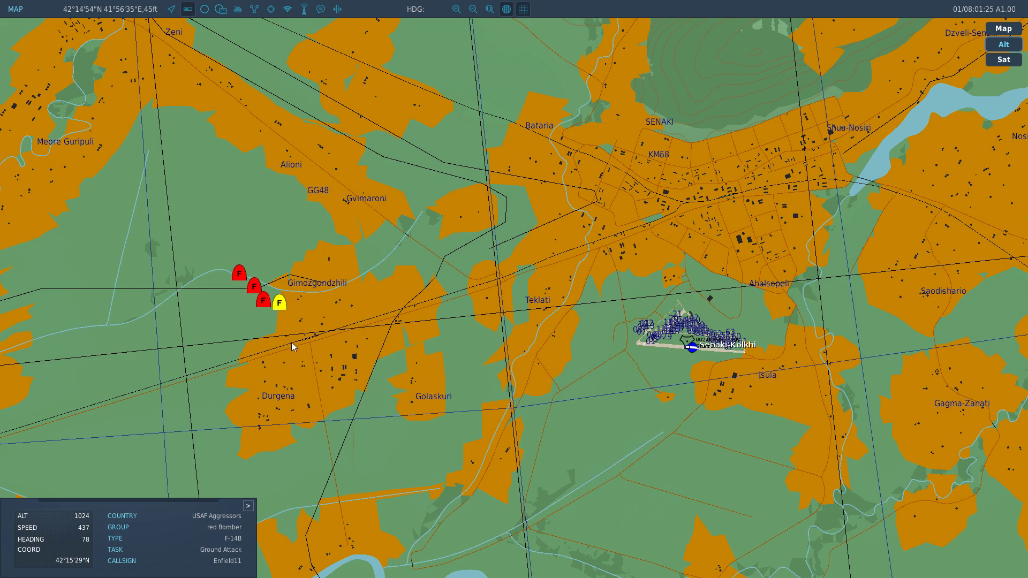
{"action": "scroll", "coordinate": [596, 253], "scroll_direction": "down", "scroll_amount": 2}
{"action": "scroll", "coordinate": [333, 282], "scroll_direction": "up", "scroll_amount": 1}
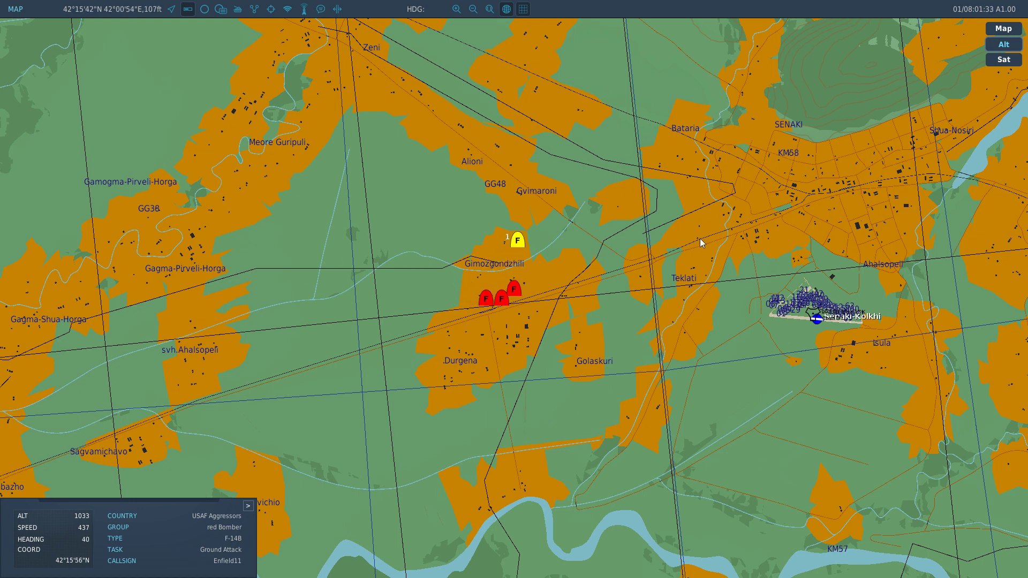
{"action": "scroll", "coordinate": [766, 139], "scroll_direction": "up", "scroll_amount": 1}
{"action": "scroll", "coordinate": [712, 279], "scroll_direction": "up", "scroll_amount": 1}
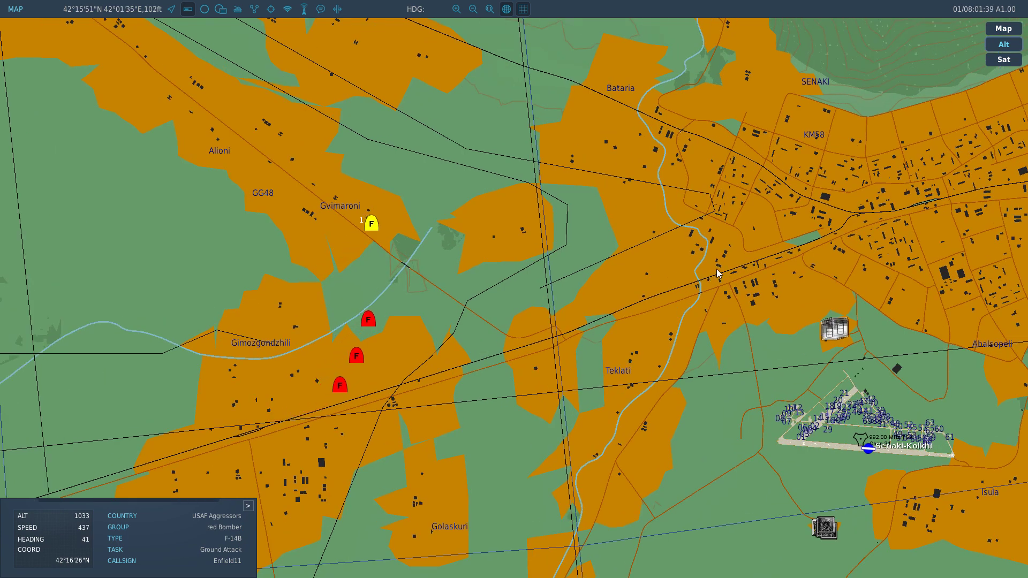
Check the lead F-14B in the 3D view, and compare the formation's course with Senaki-Kolkhi on the map
{"action": "key", "text": "F2"}
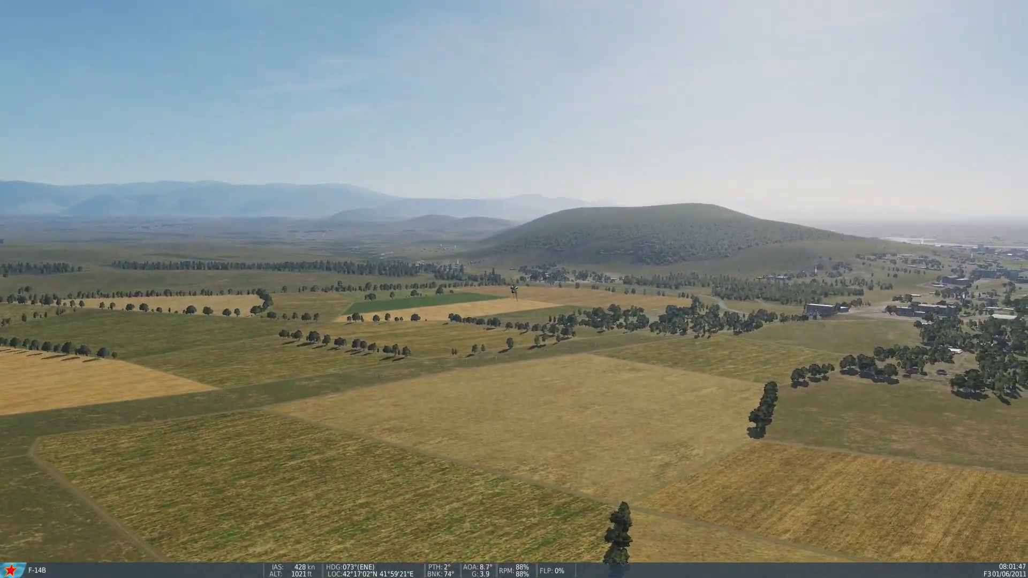
{"action": "key", "text": "F10"}
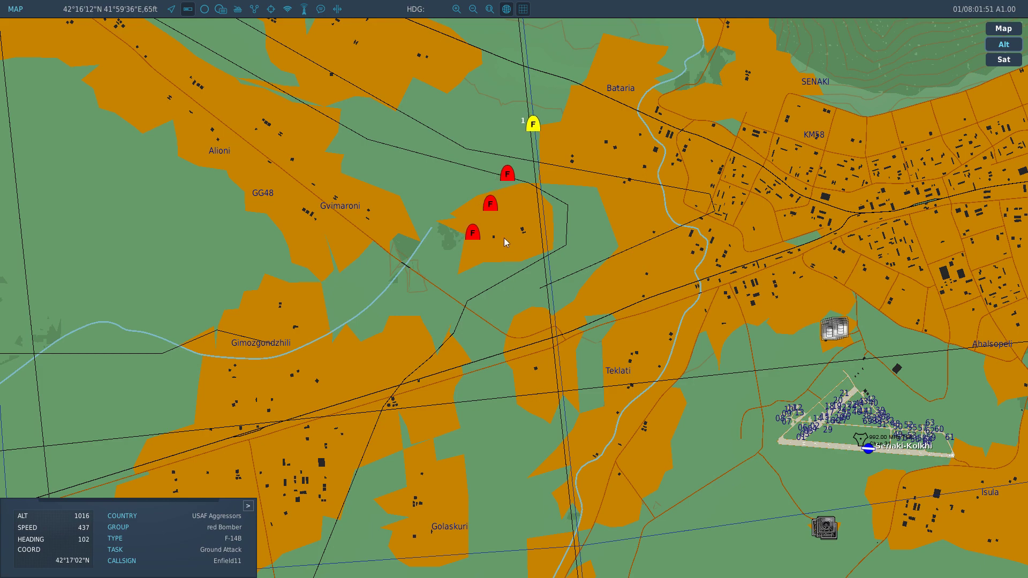
{"action": "scroll", "coordinate": [507, 241], "scroll_direction": "down", "scroll_amount": 1}
{"action": "left_click_drag", "start_coordinate": [914, 226], "coordinate": [801, 226]}
{"action": "scroll", "coordinate": [801, 225], "scroll_direction": "up", "scroll_amount": 1}
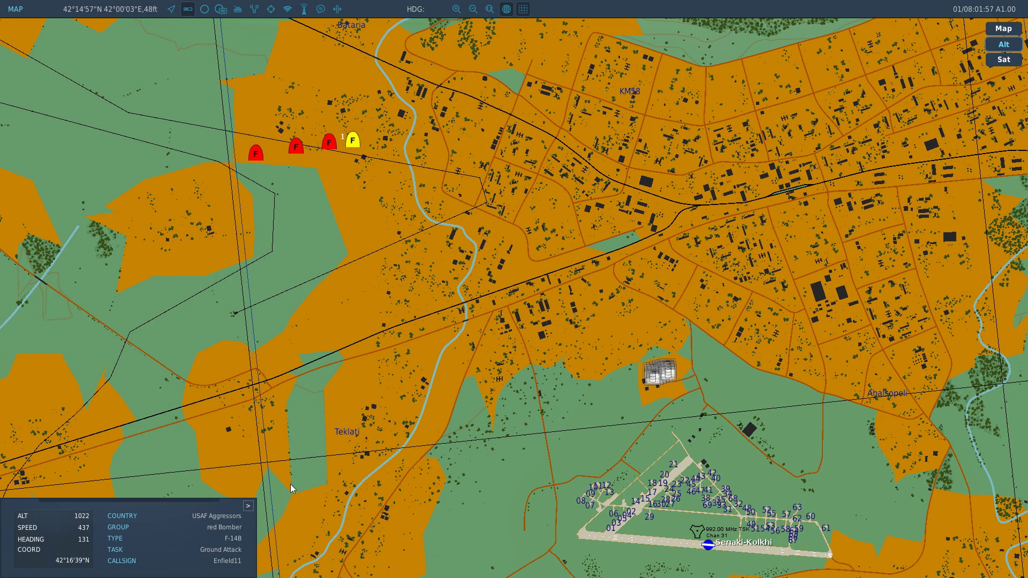
{"action": "scroll", "coordinate": [657, 385], "scroll_direction": "down", "scroll_amount": 1}
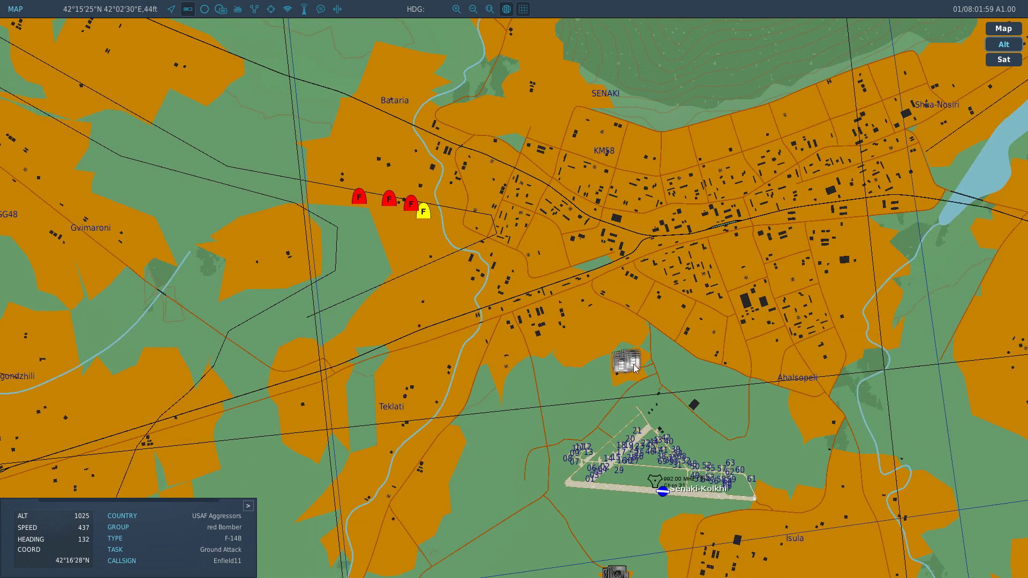
{"action": "scroll", "coordinate": [656, 385], "scroll_direction": "up", "scroll_amount": 1}
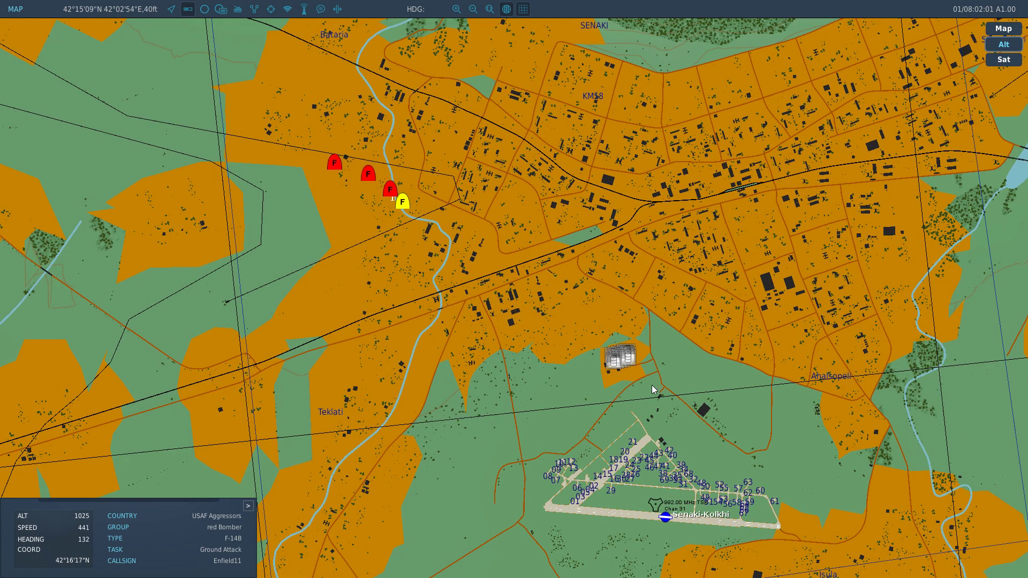
Watch the bombing run on the Senaki-Kolkhi building from the fly-by, external and airfield views
{"action": "key", "text": "F3"}
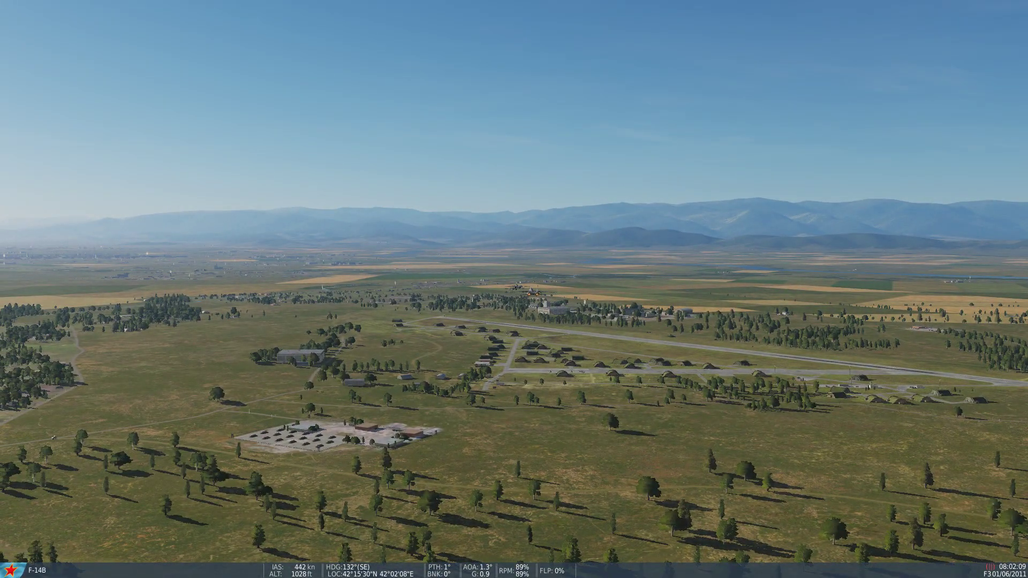
{"action": "key", "text": "F2"}
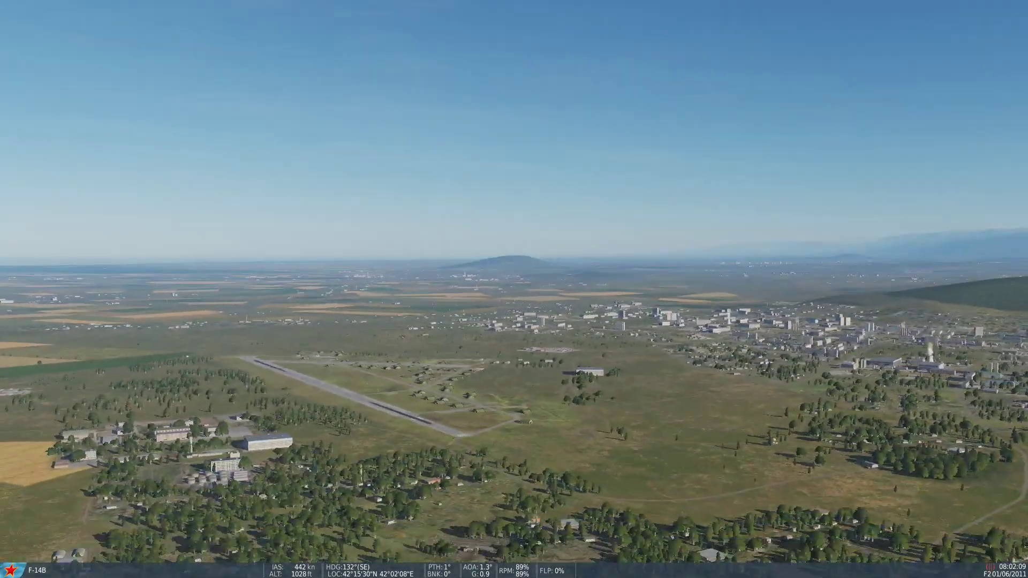
{"action": "scroll", "coordinate": [515, 289], "scroll_direction": "up", "scroll_amount": 5}
{"action": "scroll", "coordinate": [514, 289], "scroll_direction": "up", "scroll_amount": 2}
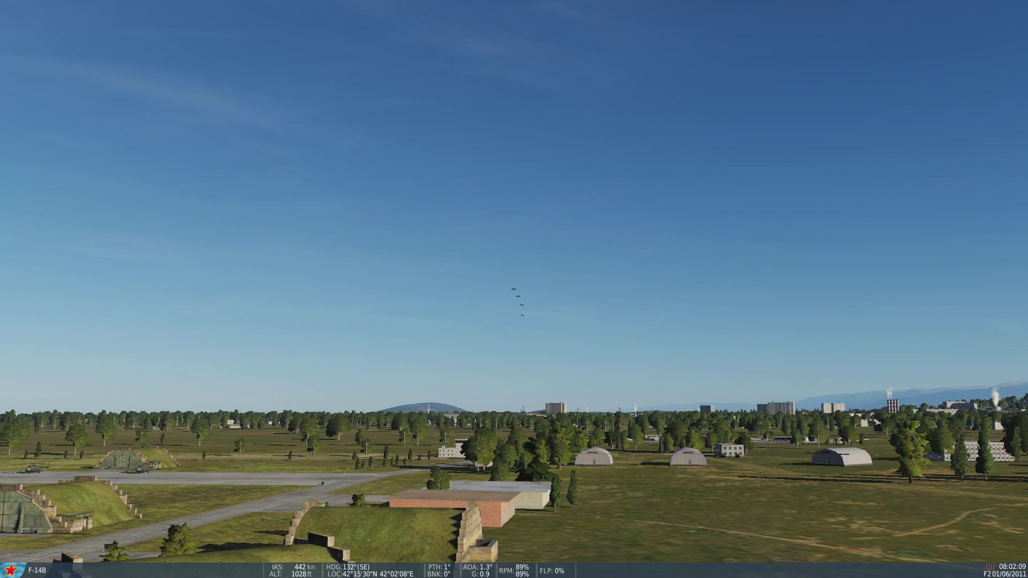
{"action": "key", "text": "F11"}
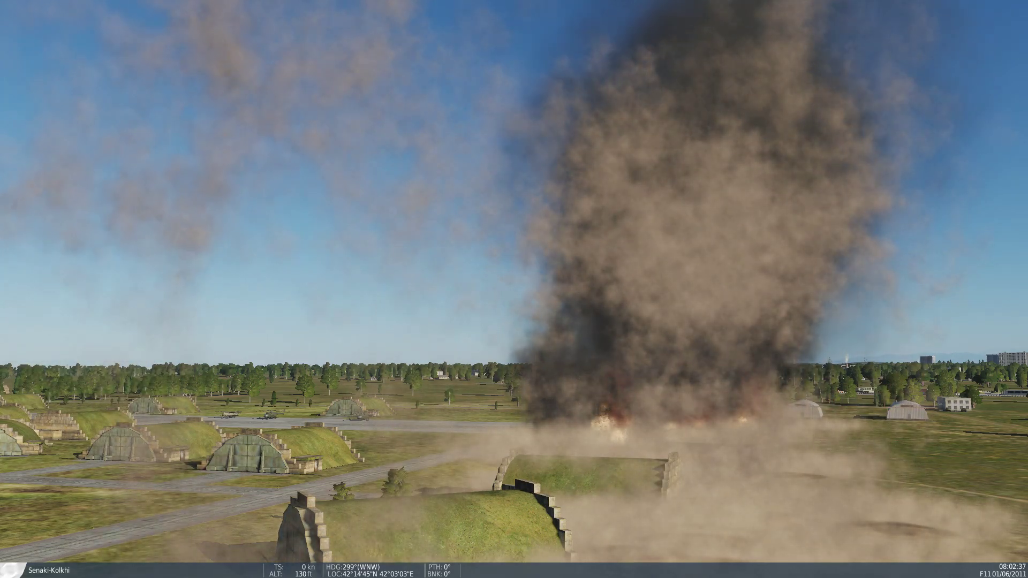
View the lead F-14B after the attack and check the formation's position on the map
{"action": "key", "text": "F3"}
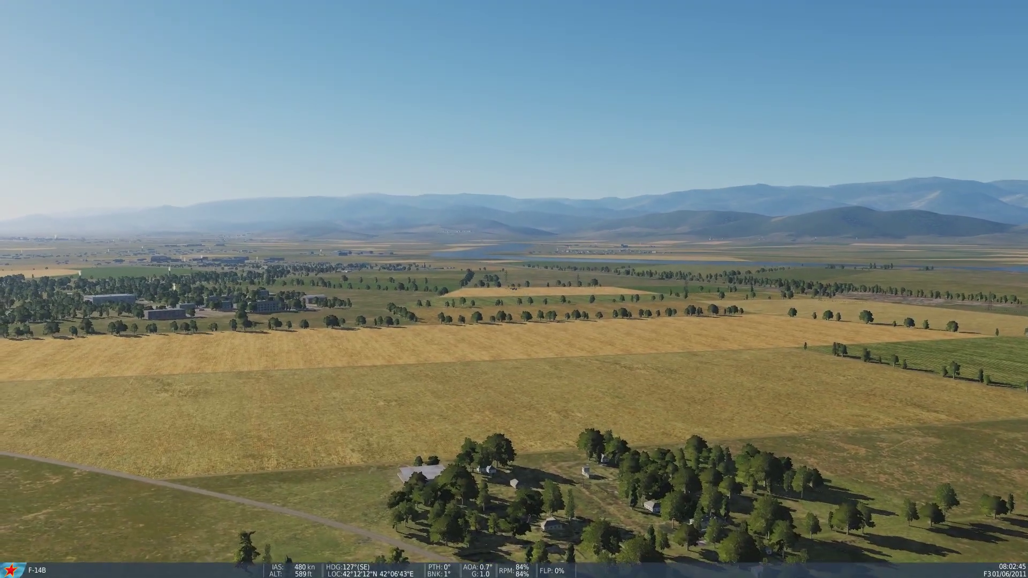
{"action": "key", "text": "F10"}
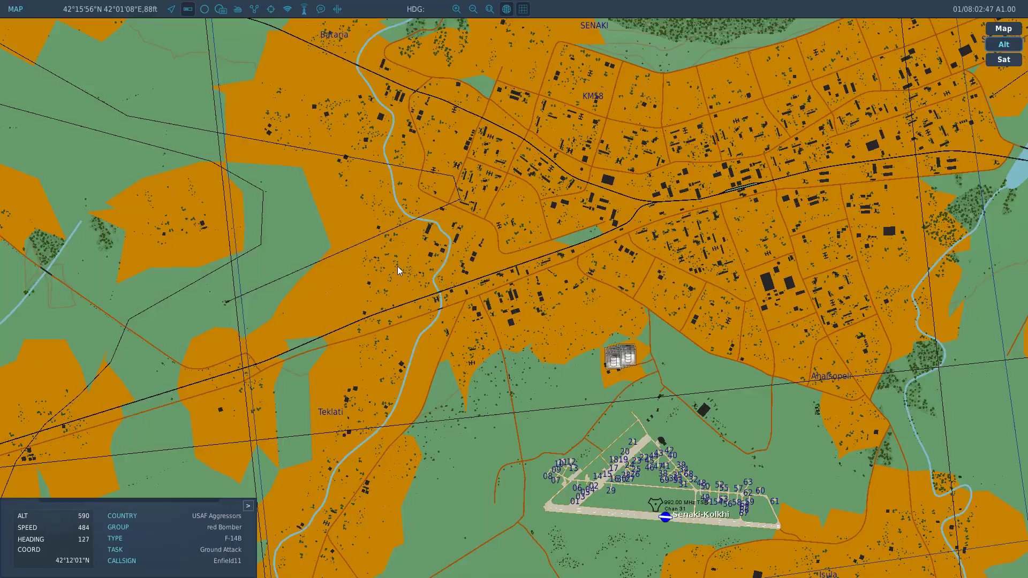
{"action": "scroll", "coordinate": [474, 127], "scroll_direction": "down", "scroll_amount": 3}
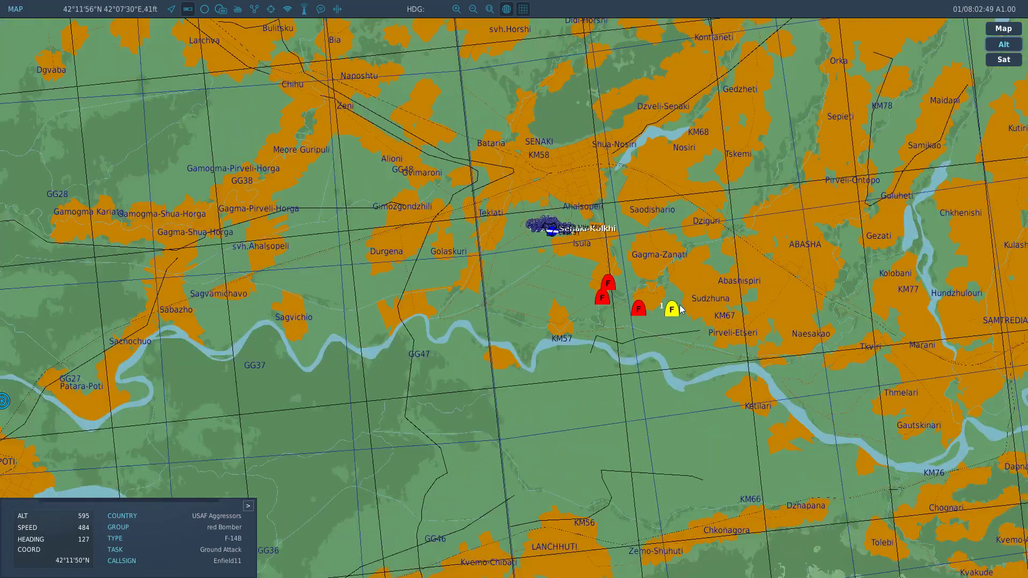
Check the bomber formation's position on the wider map, quit the test flight and return to the mission editor
{"action": "scroll", "coordinate": [681, 310], "scroll_direction": "down", "scroll_amount": 3}
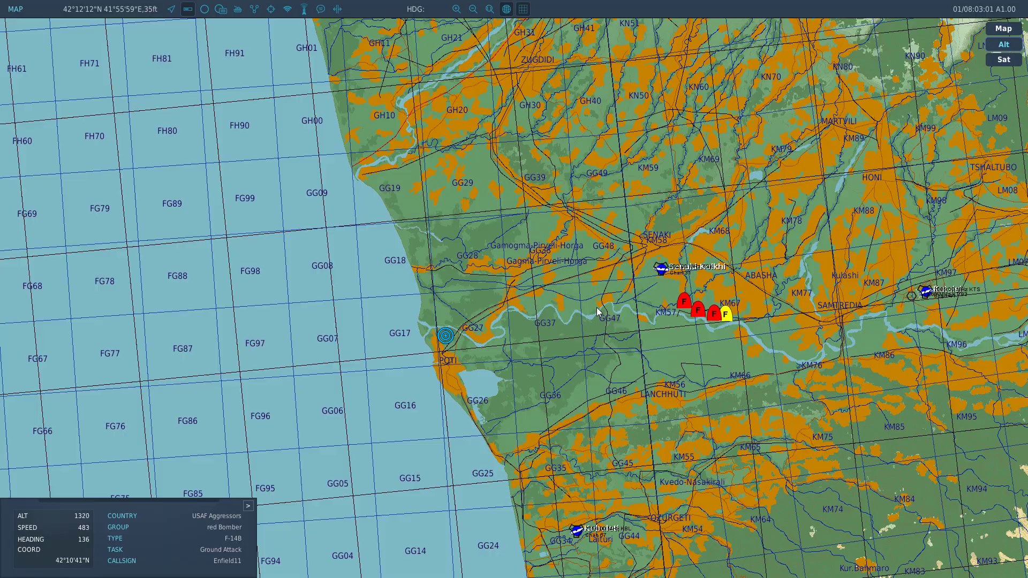
{"action": "key", "text": "Escape"}
{"action": "left_click", "coordinate": [519, 344]}
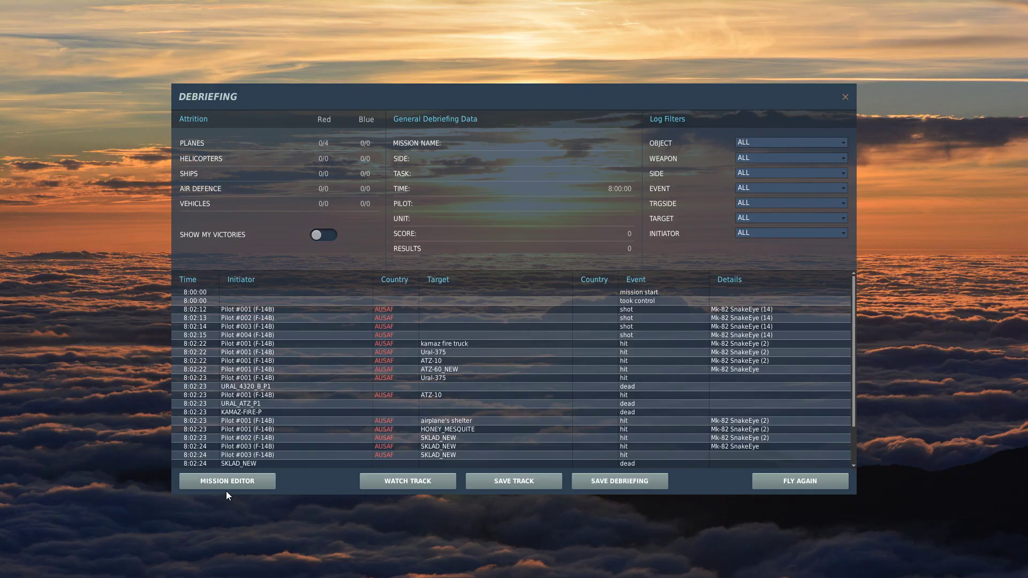
{"action": "left_click", "coordinate": [236, 480]}
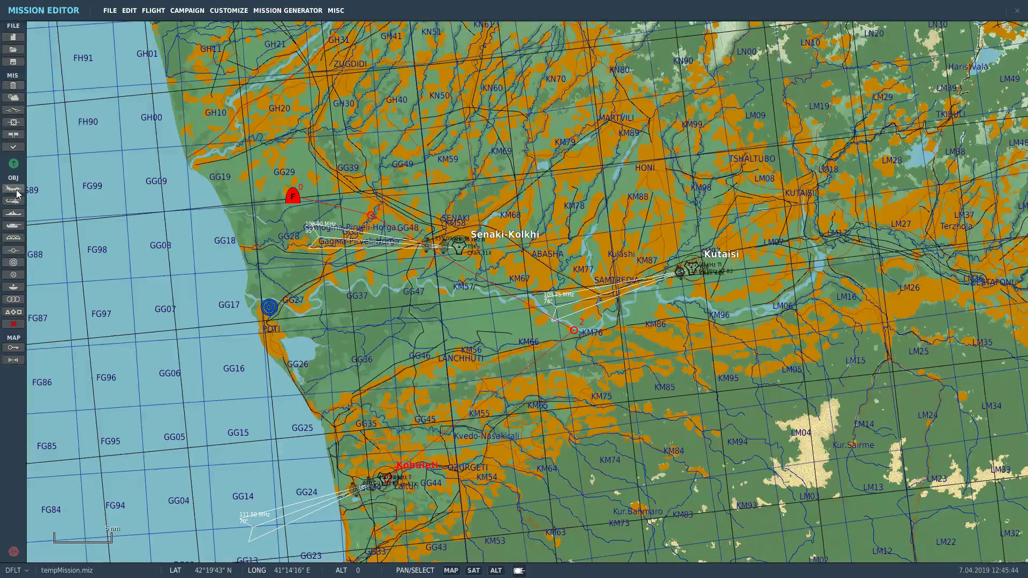
Place a new USA airplane group northeast of Kutaisi and set its aircraft type to F-15C
{"action": "left_click", "coordinate": [14, 189]}
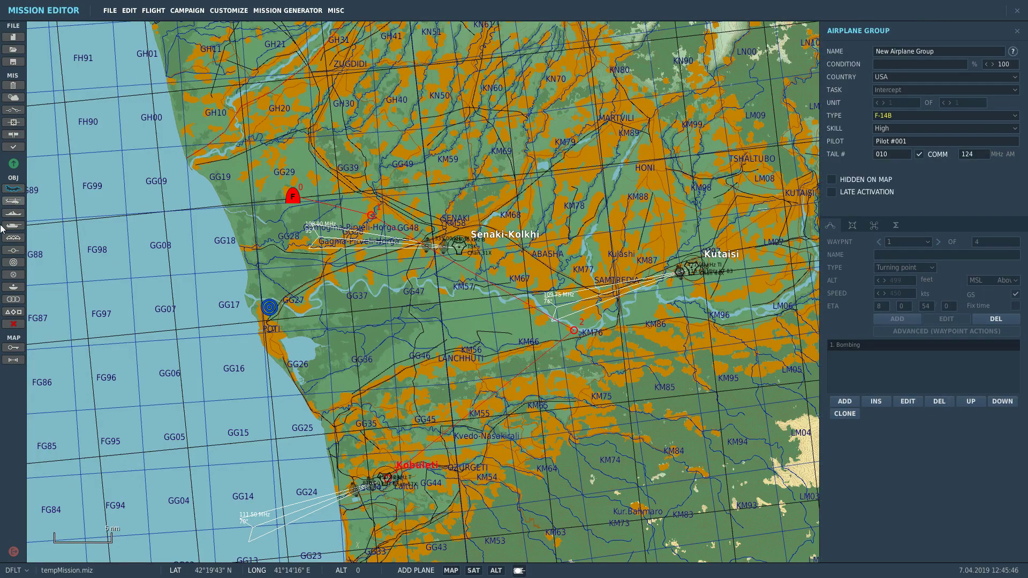
{"action": "scroll", "coordinate": [637, 272], "scroll_direction": "up", "scroll_amount": 5}
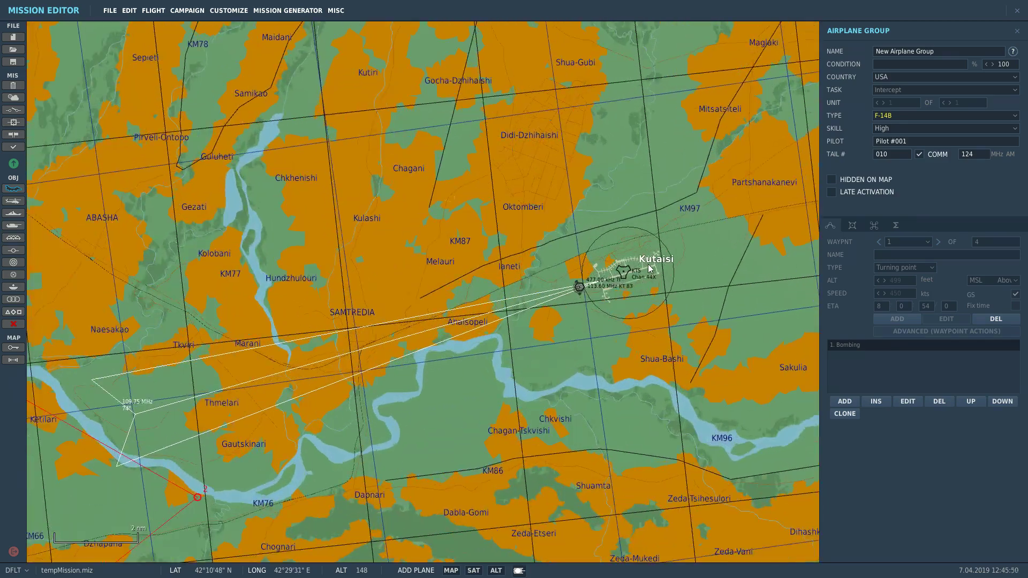
{"action": "scroll", "coordinate": [647, 274], "scroll_direction": "down", "scroll_amount": 2}
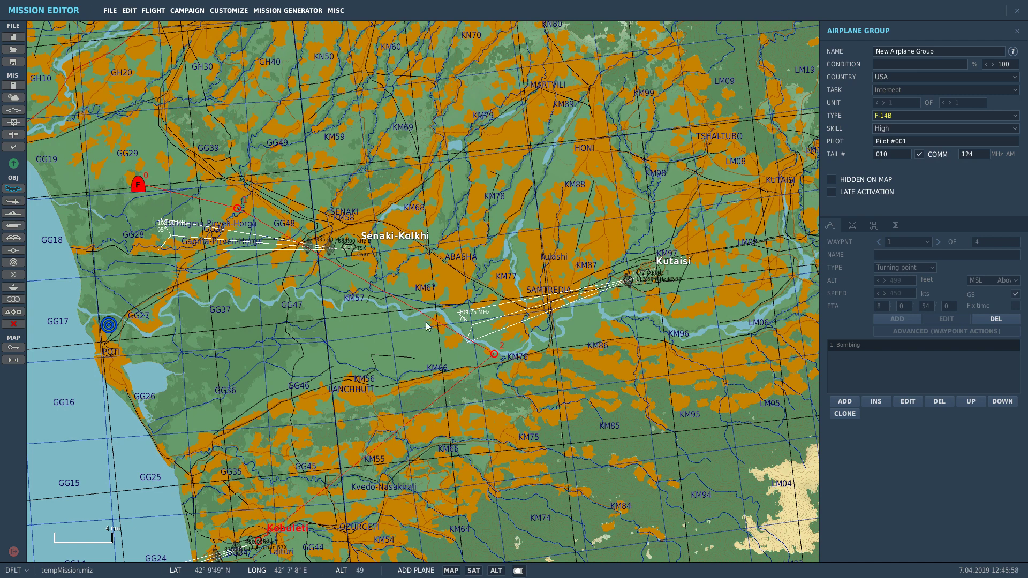
{"action": "scroll", "coordinate": [551, 268], "scroll_direction": "down", "scroll_amount": 1}
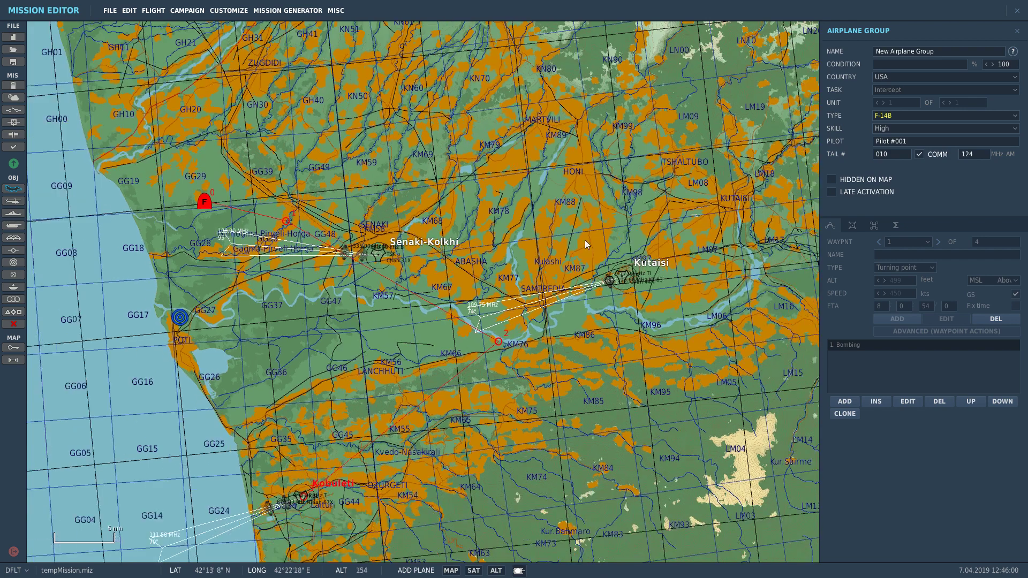
{"action": "right_click_drag", "start_coordinate": [770, 181], "coordinate": [743, 190]}
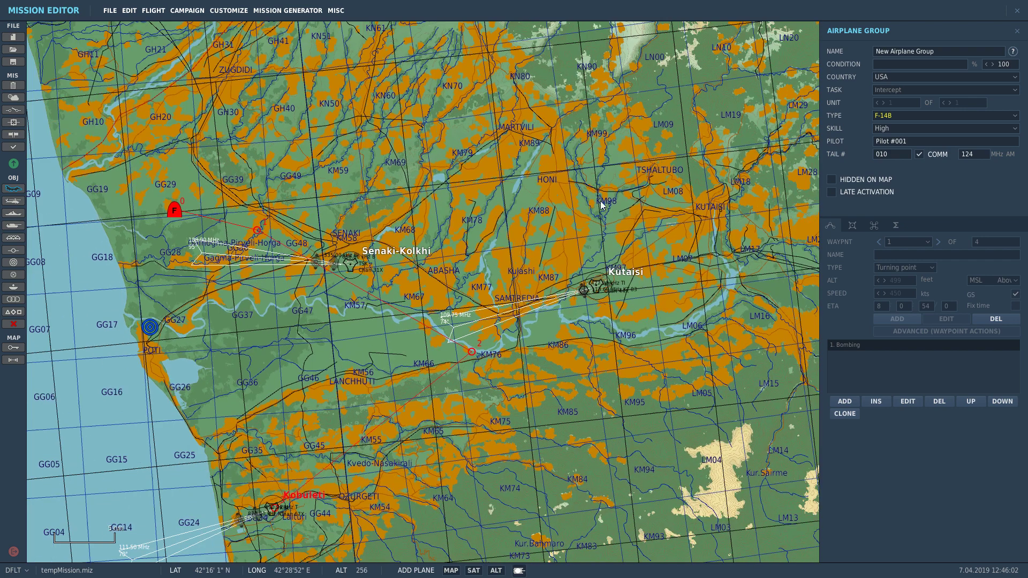
{"action": "left_click", "coordinate": [740, 158]}
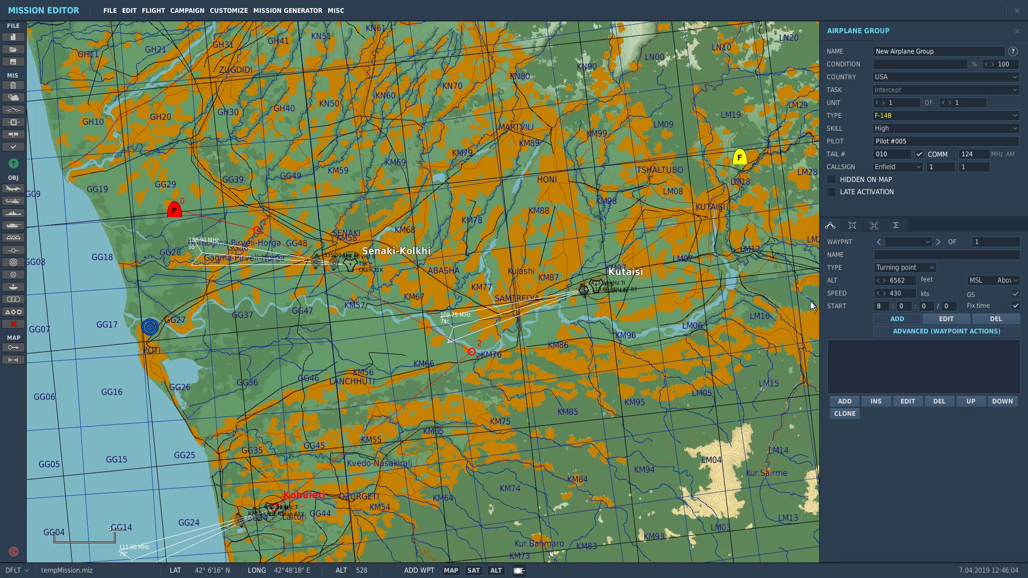
{"action": "left_click", "coordinate": [887, 116]}
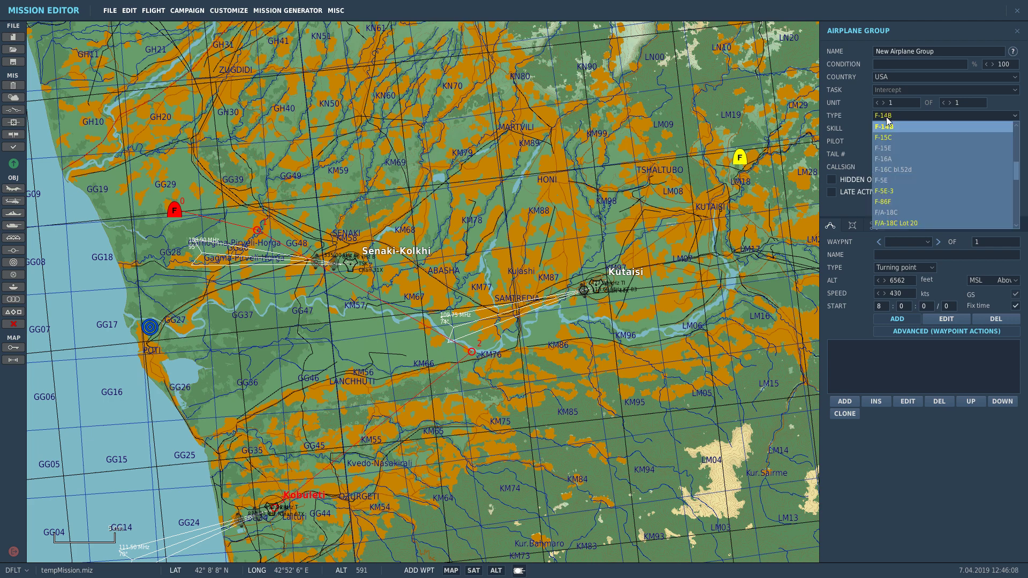
{"action": "left_click", "coordinate": [887, 139]}
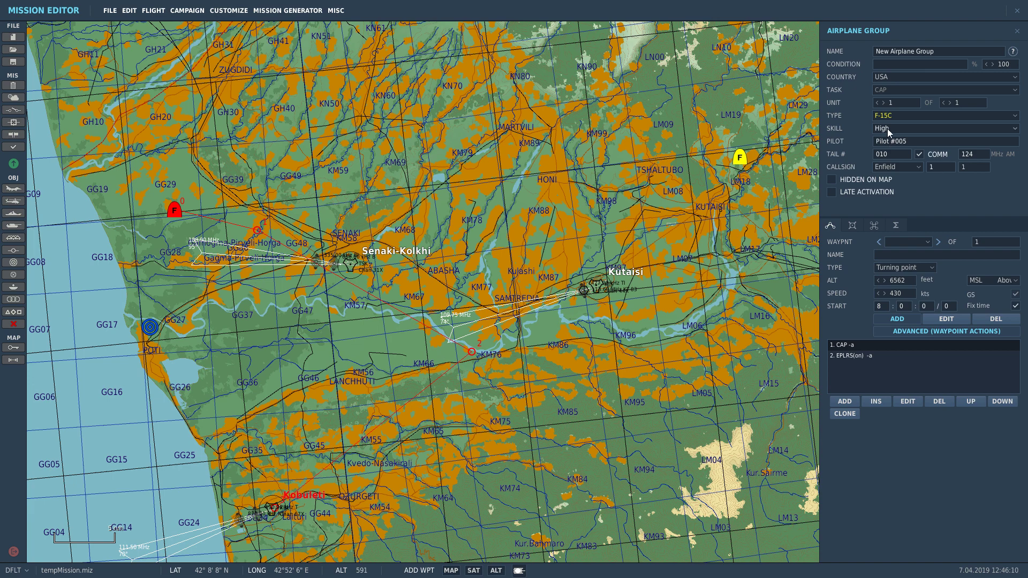
Set the F-15C group's starting altitude to 12000 feet and speed to 300 kts, and name the group Blue BARCAP
{"action": "left_click", "coordinate": [888, 128]}
{"action": "left_click", "coordinate": [885, 162]}
{"action": "type", "text": "120"}
{"action": "type", "text": "00"}
{"action": "type", "text": "300"}
{"action": "left_click_drag", "start_coordinate": [942, 52], "coordinate": [876, 51]}
{"action": "type", "text": "Blue BARCAP"}
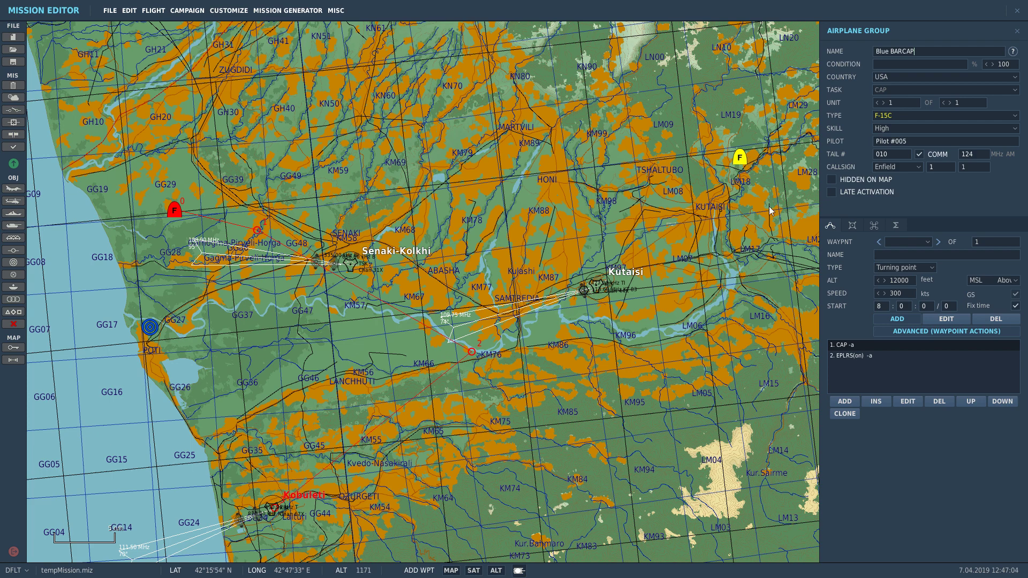
Review the available waypoint types and add a turning-point waypoint for Blue BARCAP near Honi
{"action": "left_click", "coordinate": [919, 266]}
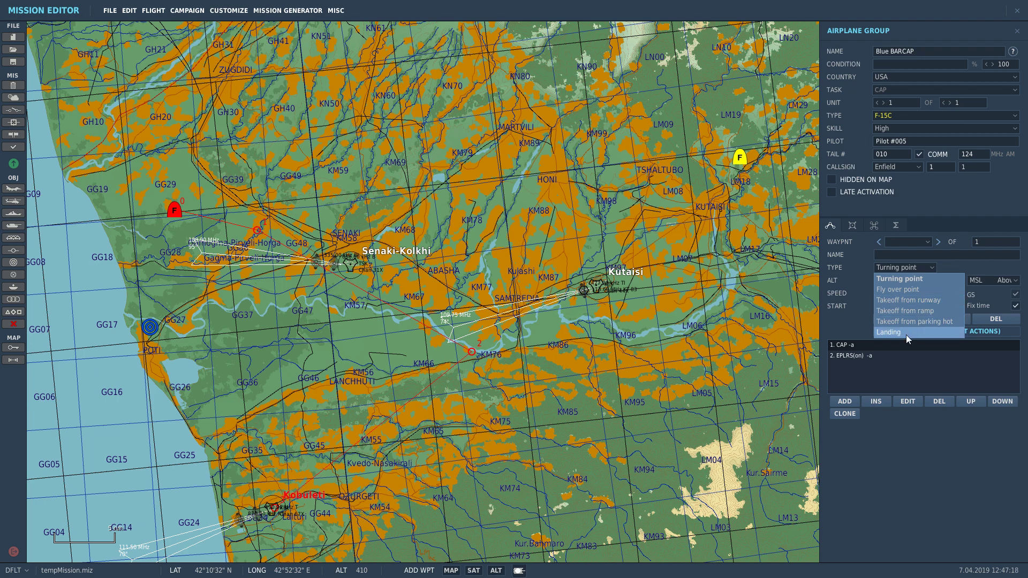
{"action": "left_click", "coordinate": [941, 269]}
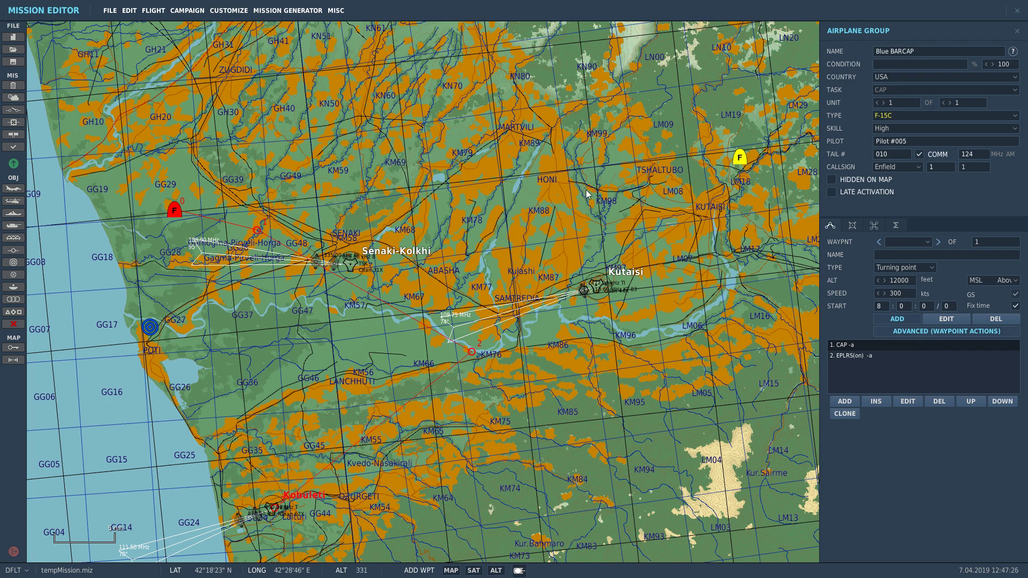
{"action": "left_click", "coordinate": [568, 179]}
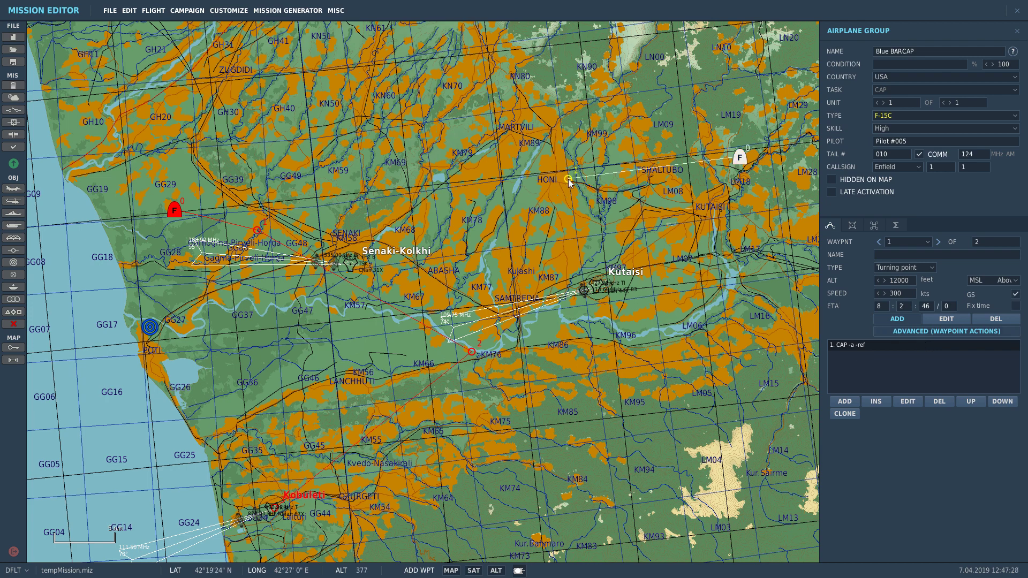
Try a rectangular patrol route around Kutaisi with three more waypoints, and delete those waypoints
{"action": "left_click", "coordinate": [597, 343]}
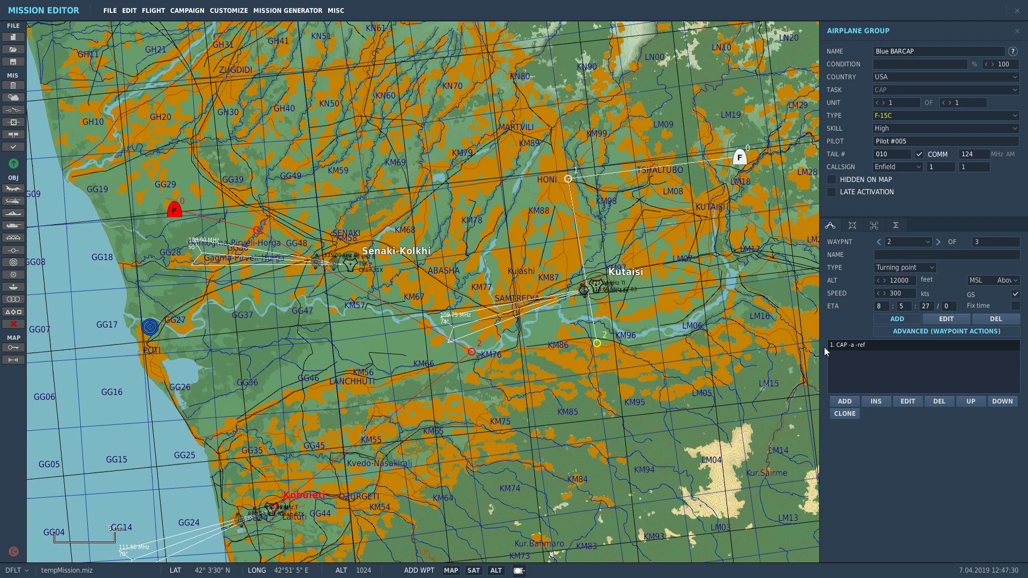
{"action": "left_click", "coordinate": [772, 317]}
{"action": "left_click", "coordinate": [753, 155]}
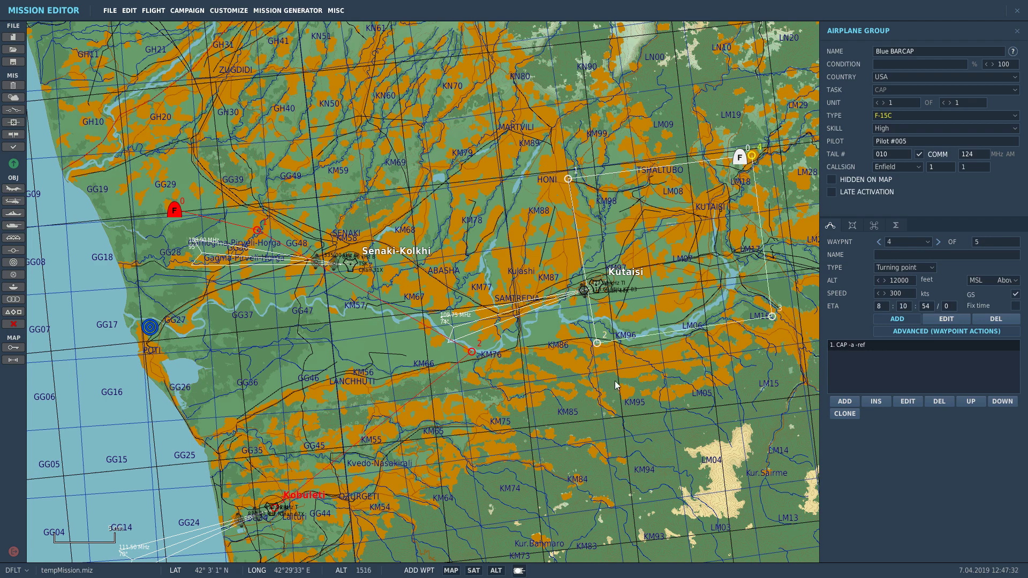
{"action": "left_click", "coordinate": [991, 322]}
{"action": "left_click", "coordinate": [991, 322]}
{"action": "left_click", "coordinate": [991, 323]}
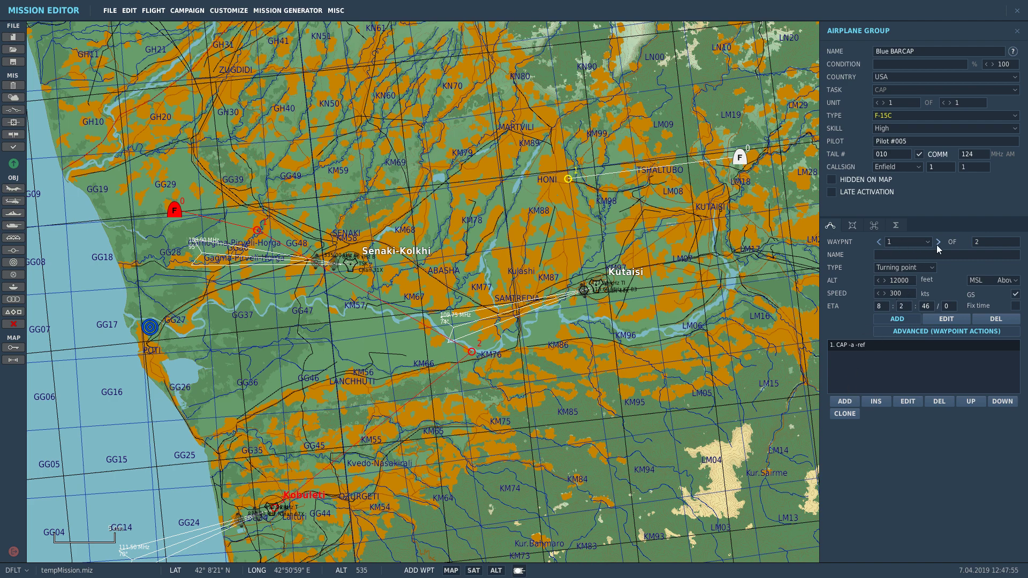
Add a Perform Task action at waypoint 1 of Blue BARCAP, an Orbit in a Circle pattern at 300 kts
{"action": "left_click", "coordinate": [845, 402]}
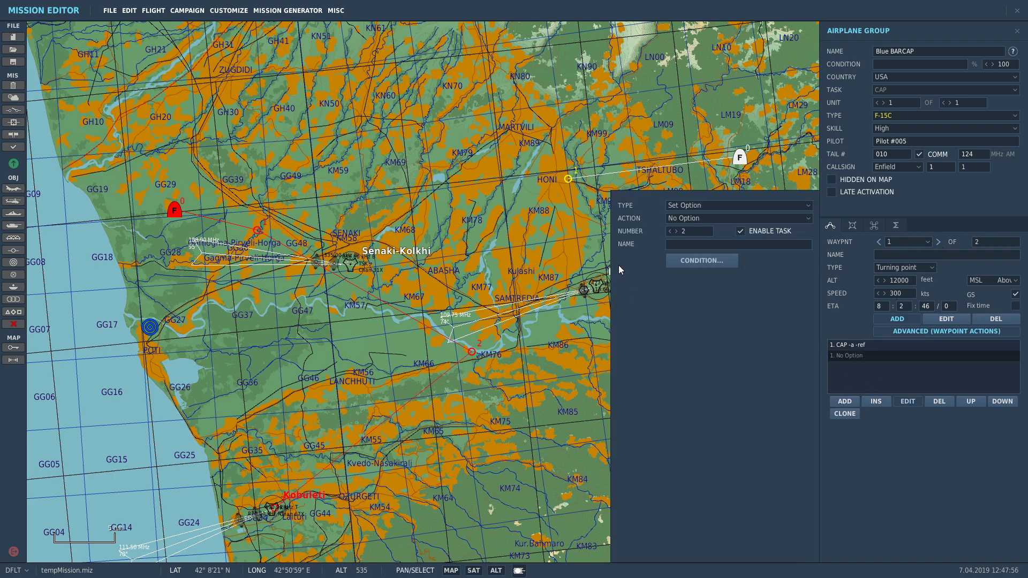
{"action": "left_click", "coordinate": [675, 205]}
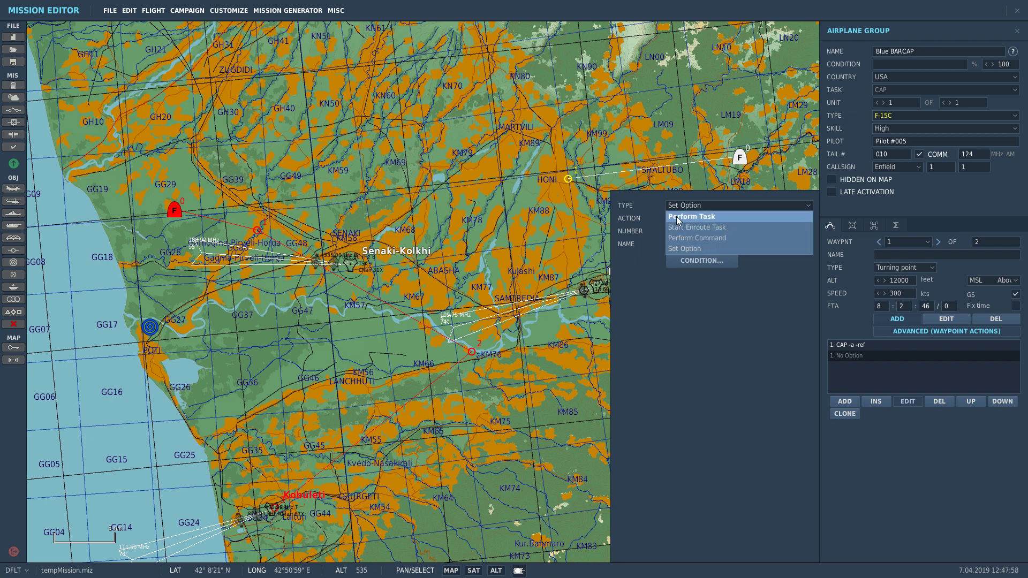
{"action": "left_click", "coordinate": [676, 216]}
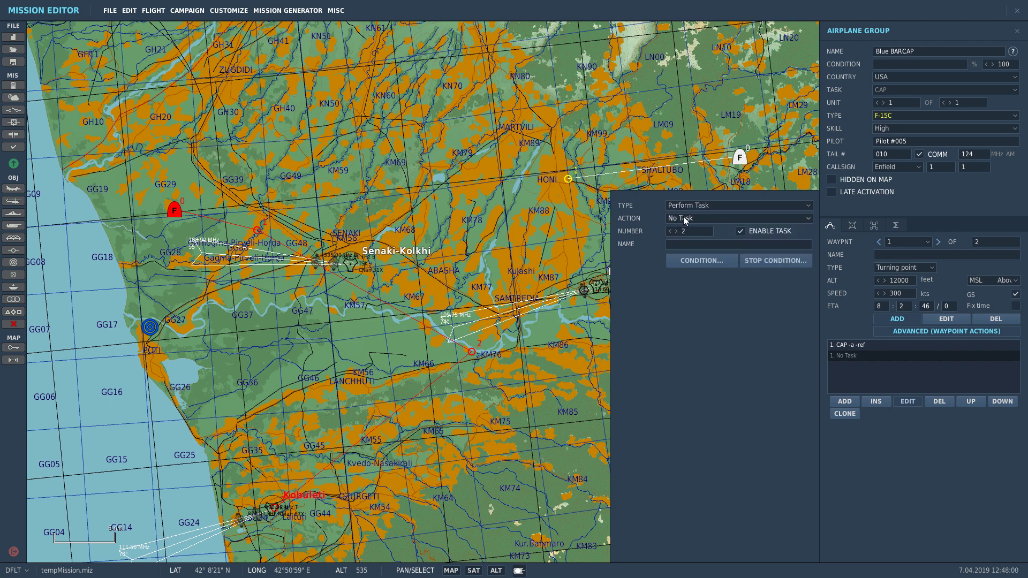
{"action": "left_click", "coordinate": [688, 219]}
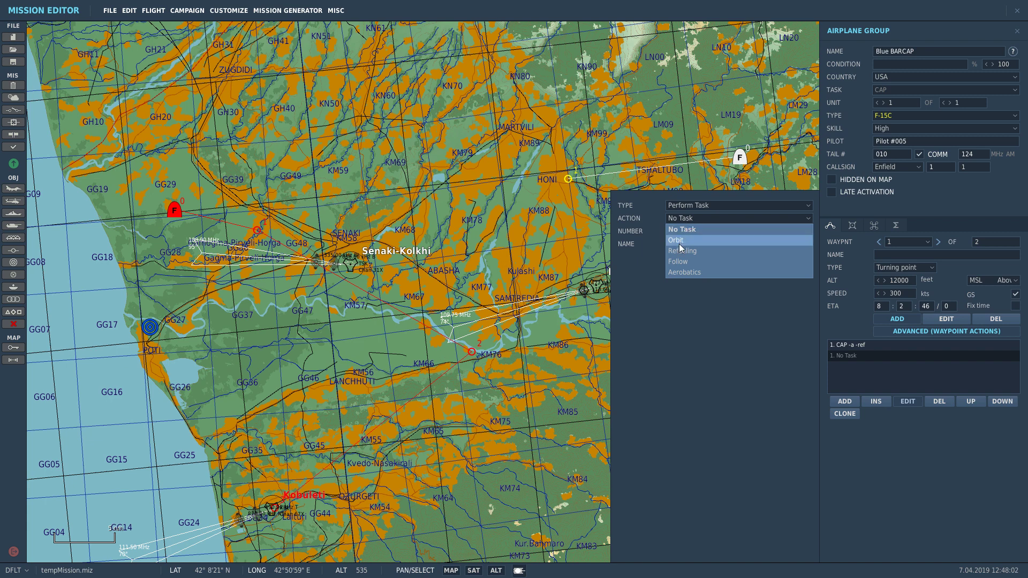
{"action": "left_click", "coordinate": [679, 241]}
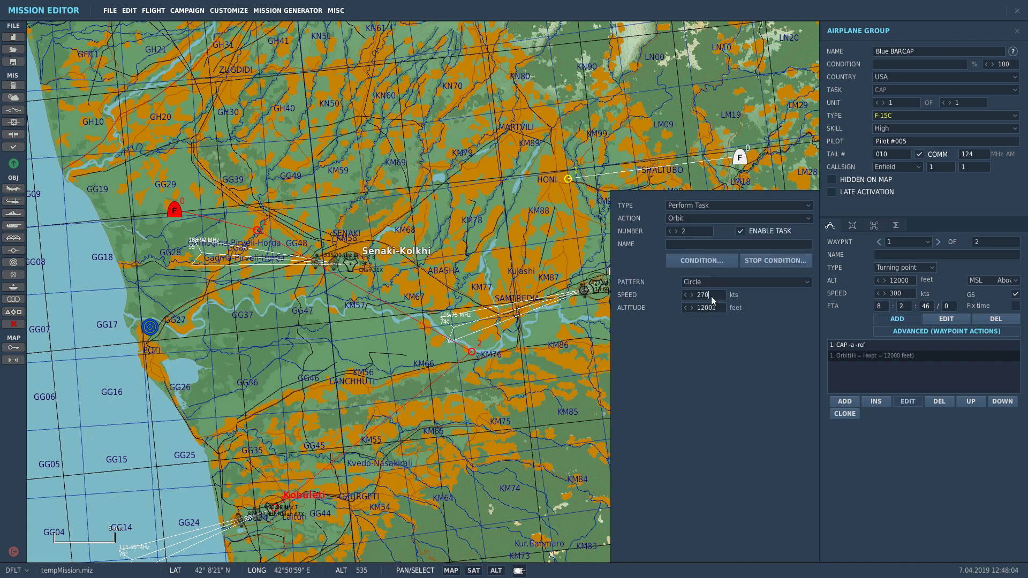
{"action": "type", "text": "300"}
Equip the F-15C with the AIM-120*8,Fuel*3 loadout and increase the Blue BARCAP group to three aircraft
{"action": "left_click", "coordinate": [853, 227]}
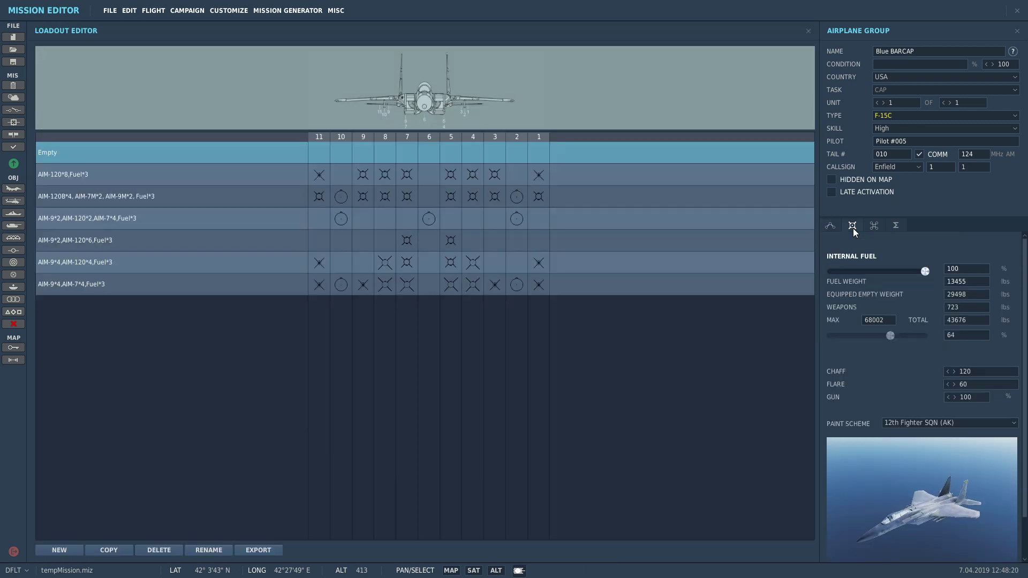
{"action": "left_click", "coordinate": [402, 175]}
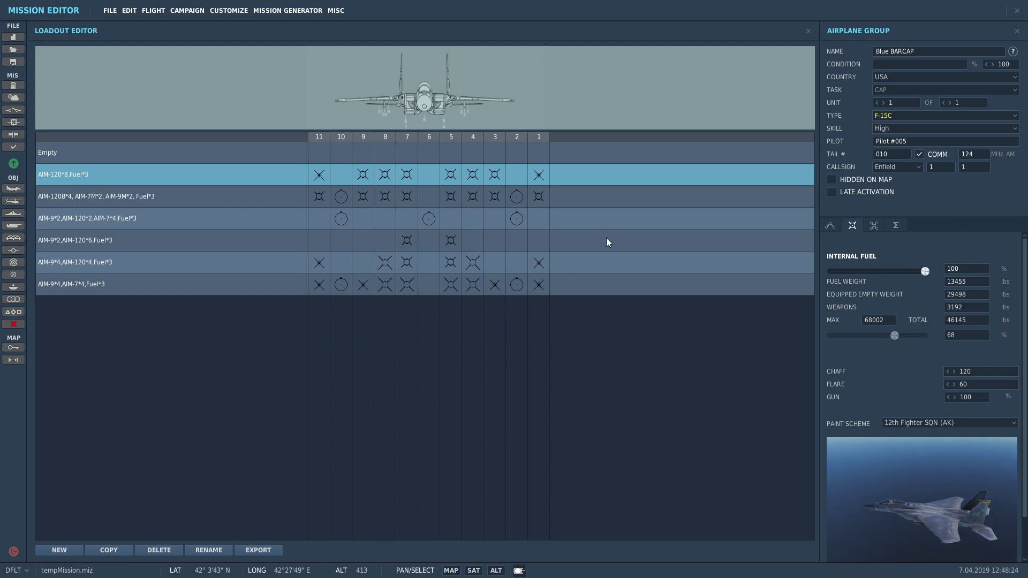
{"action": "left_click", "coordinate": [808, 32]}
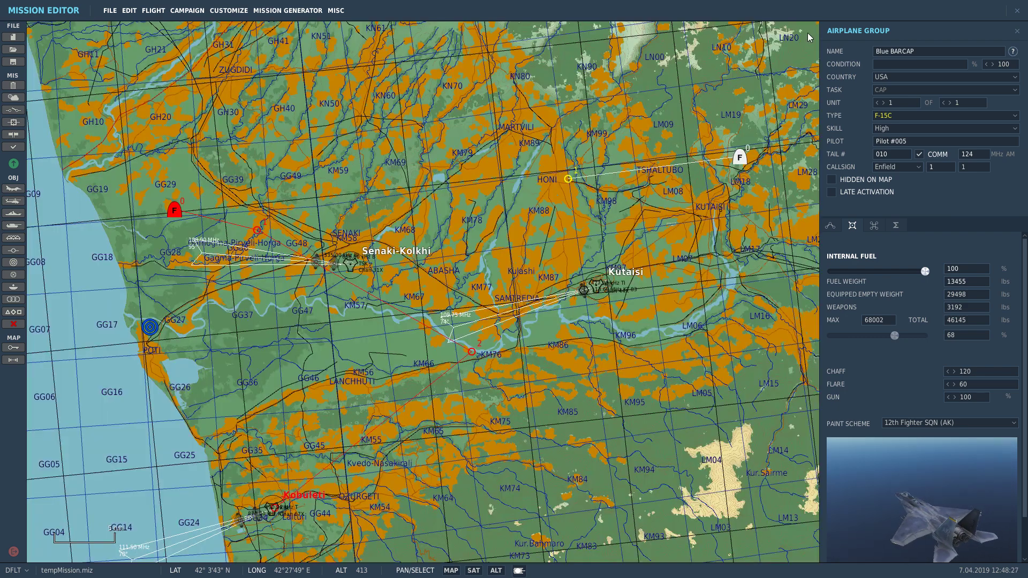
{"action": "left_click", "coordinate": [950, 102]}
{"action": "left_click", "coordinate": [950, 102]}
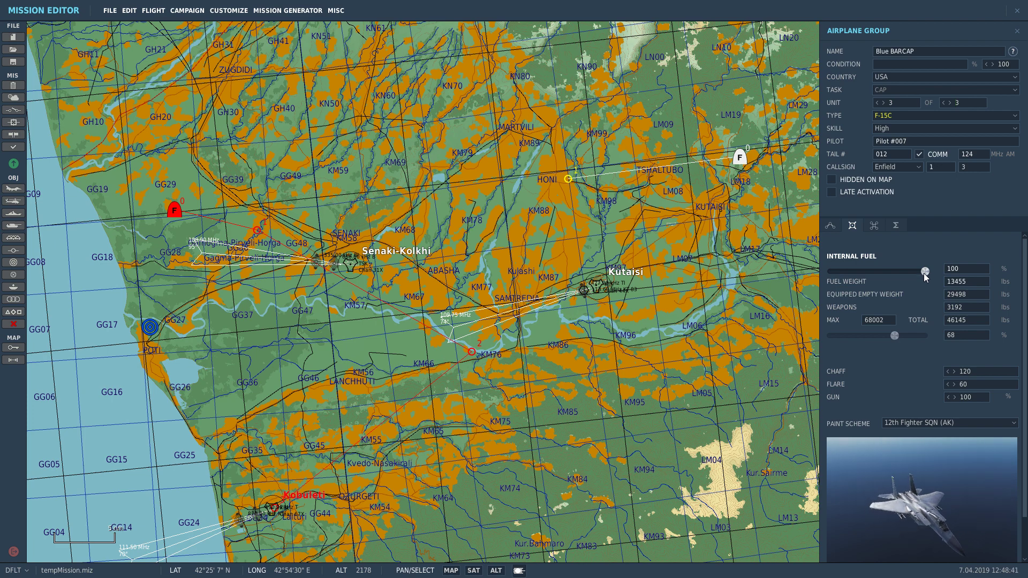
Set the third F-15C's internal fuel to 65% and its paint scheme to 433rd TFS (FG) South East Asia [Fictional], and view the route summary
{"action": "left_click_drag", "start_coordinate": [924, 273], "coordinate": [891, 275]}
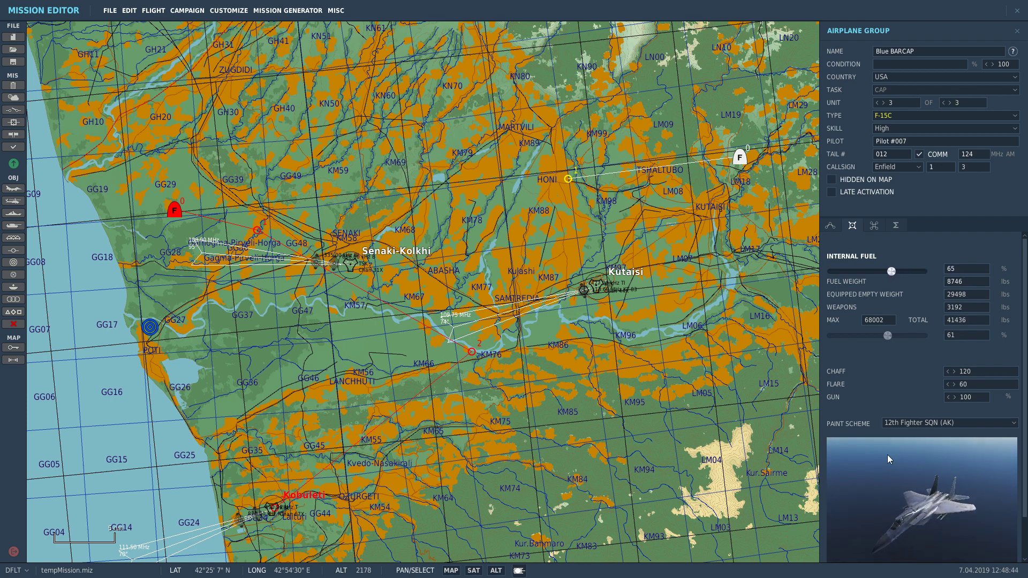
{"action": "left_click", "coordinate": [914, 421]}
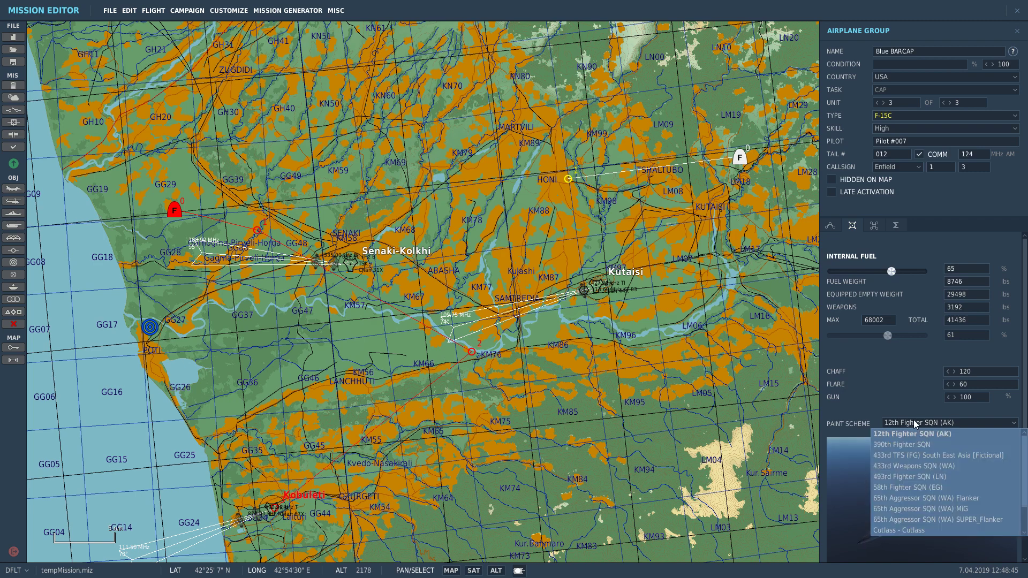
{"action": "left_click", "coordinate": [905, 458]}
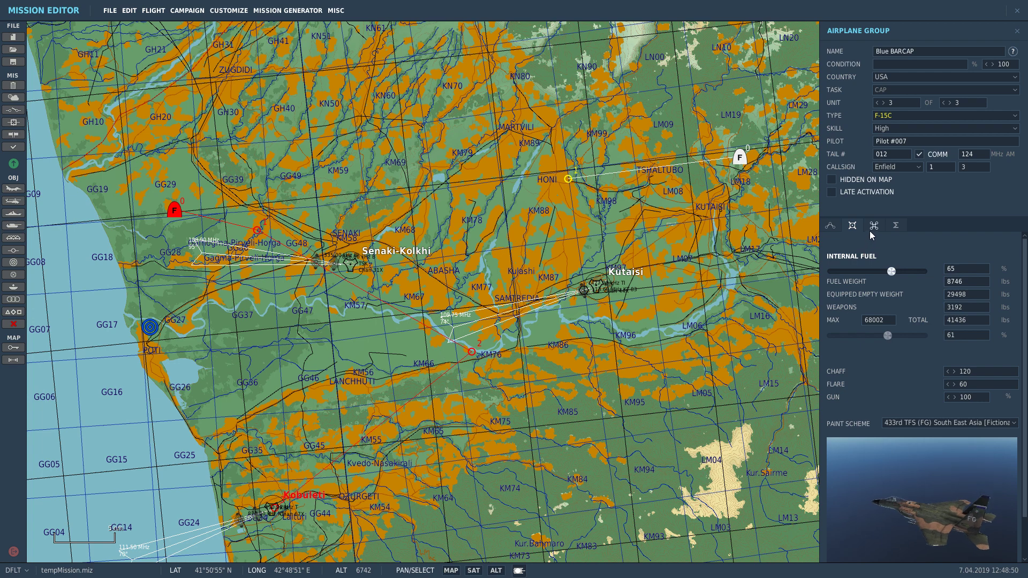
{"action": "left_click", "coordinate": [896, 226]}
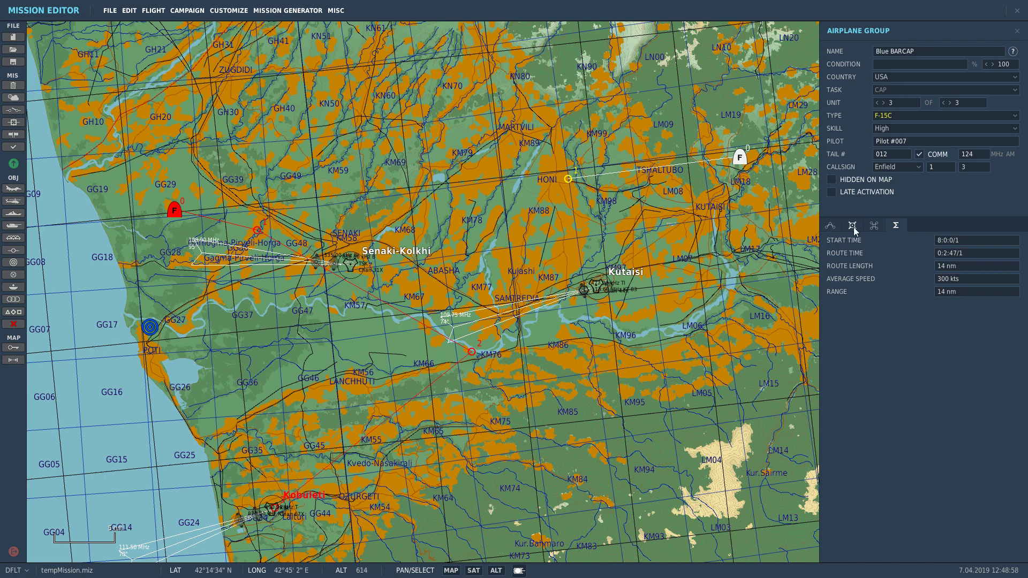
Examine the Perform Task and Start Enroute Task actions available for a new action at waypoint 0 of the Blue BARCAP group
{"action": "left_click", "coordinate": [831, 226]}
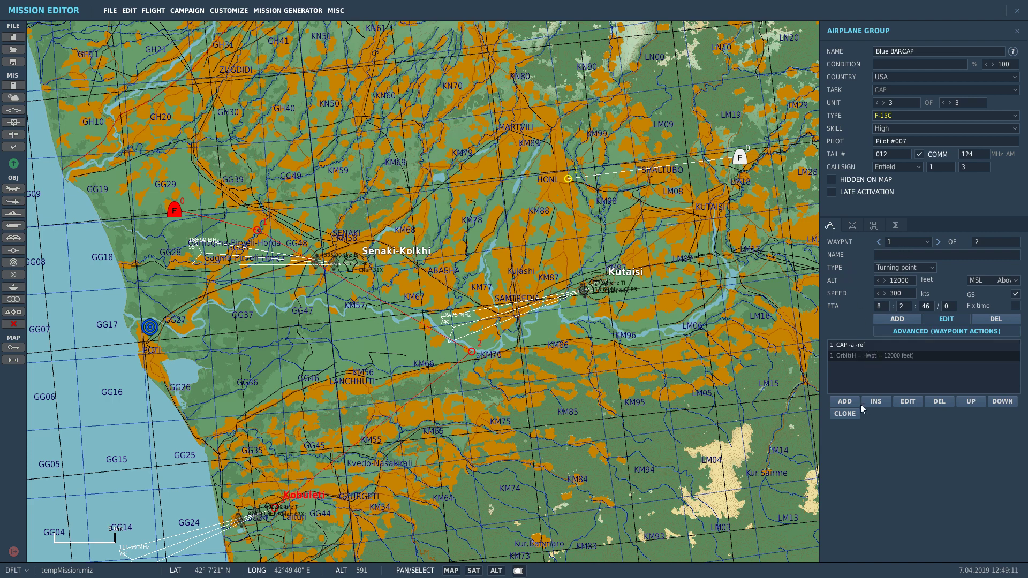
{"action": "left_click", "coordinate": [879, 242]}
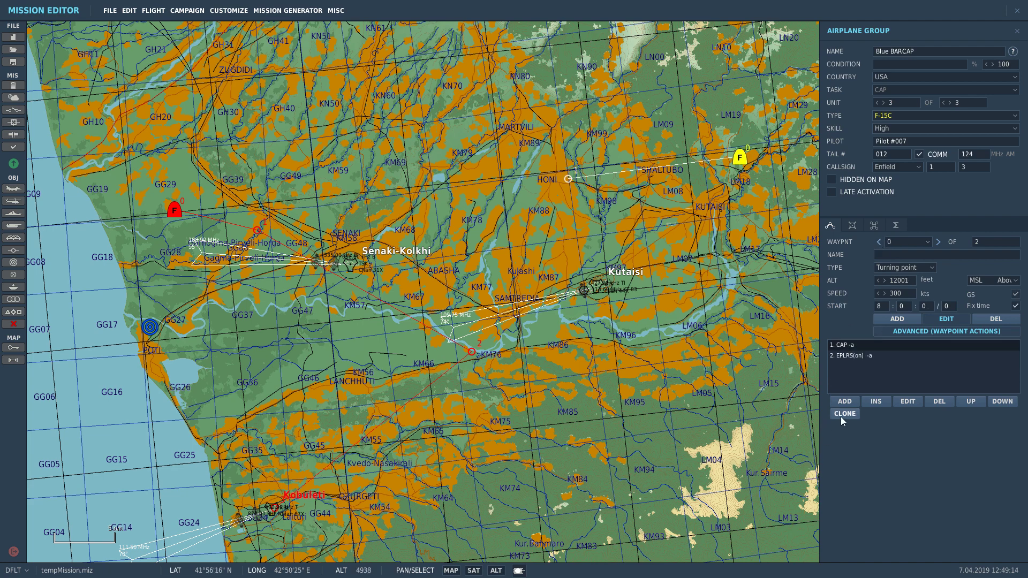
{"action": "left_click", "coordinate": [845, 403]}
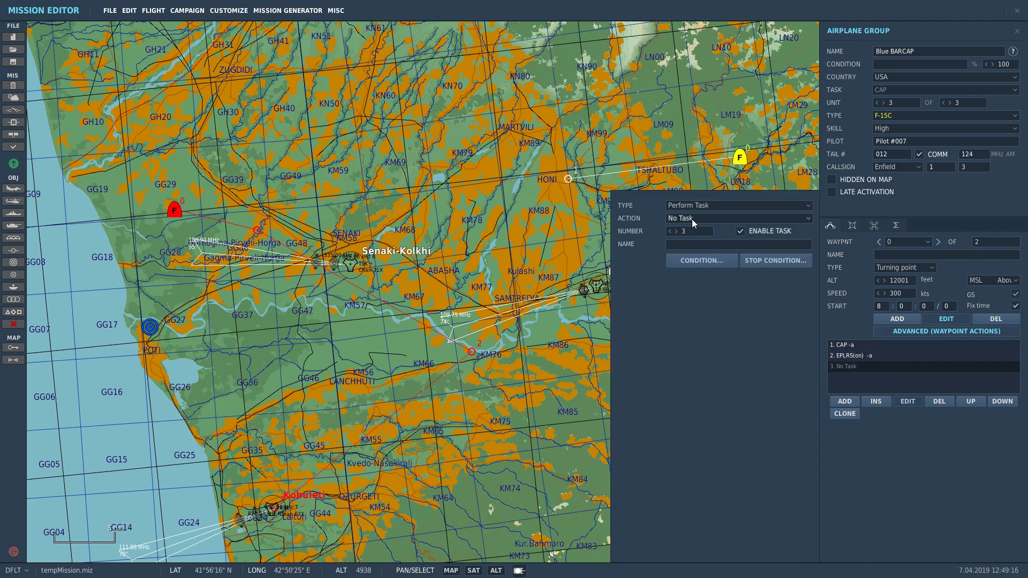
{"action": "left_click", "coordinate": [693, 207]}
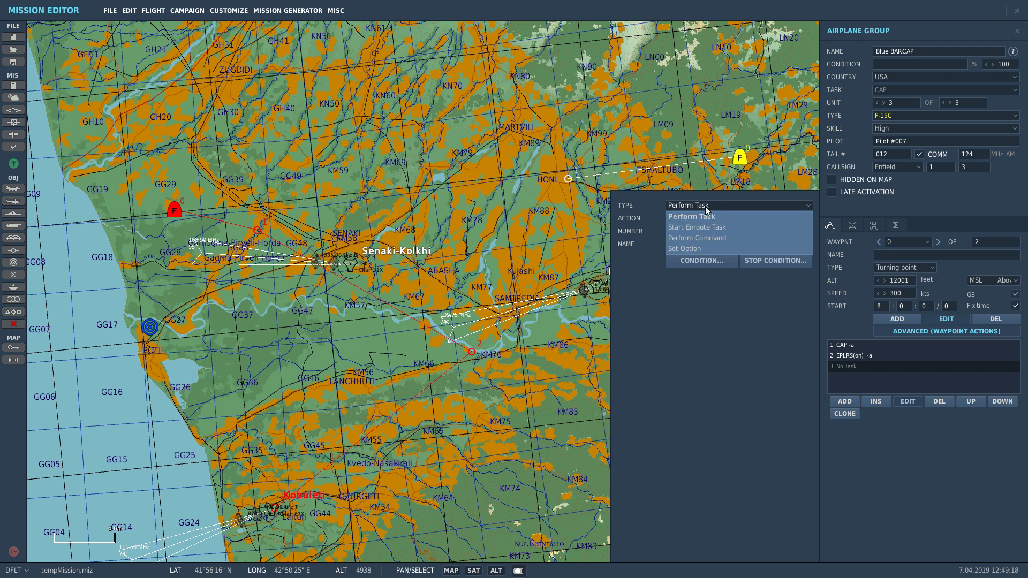
{"action": "left_click", "coordinate": [705, 212]}
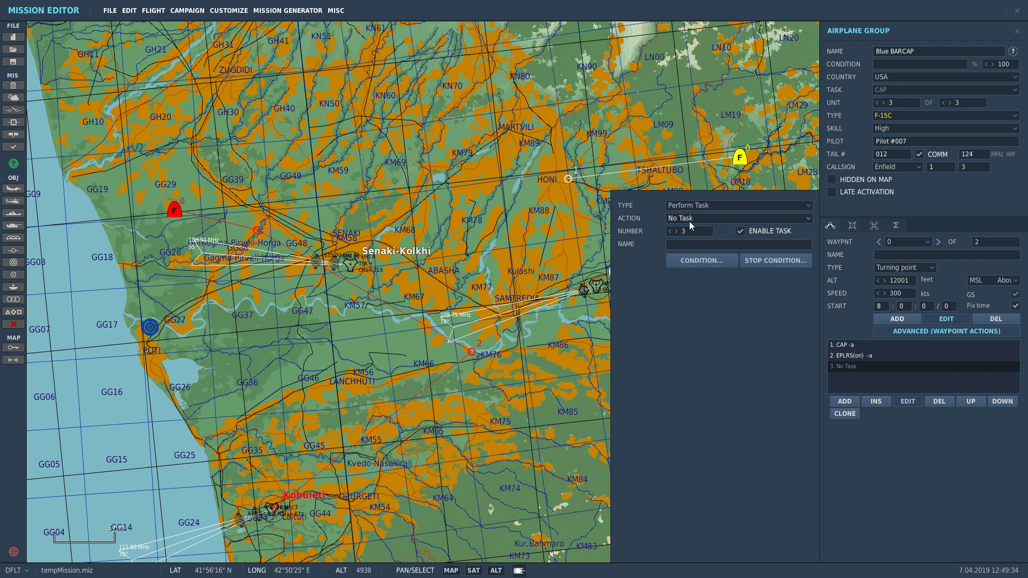
{"action": "left_click", "coordinate": [690, 208]}
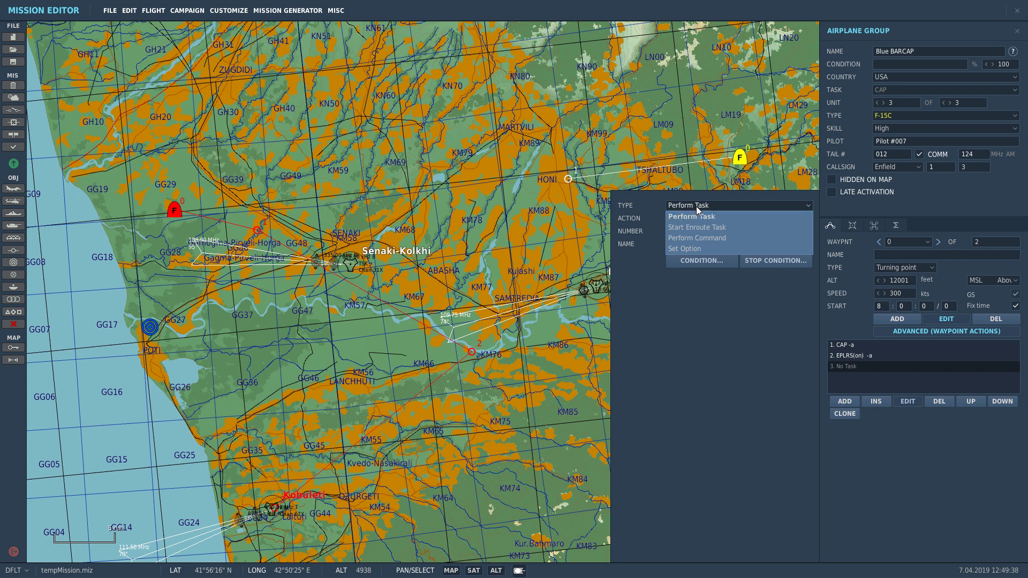
{"action": "left_click", "coordinate": [692, 216]}
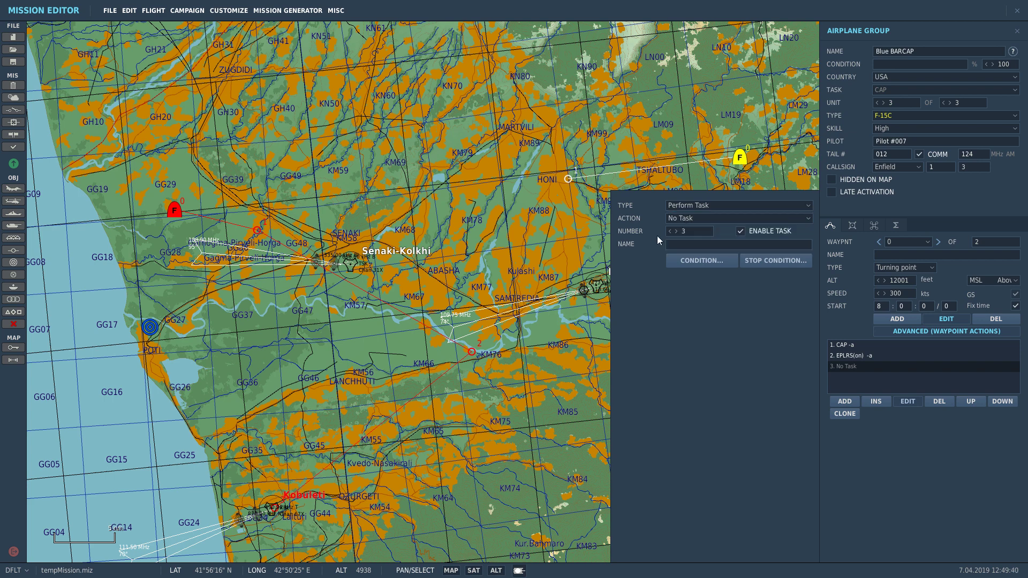
{"action": "left_click", "coordinate": [691, 221]}
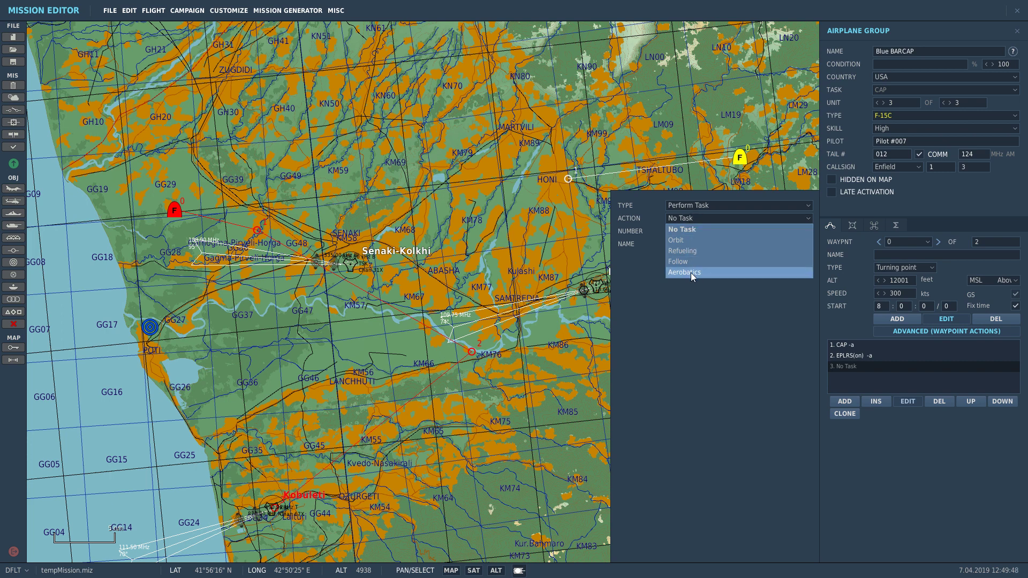
{"action": "left_click", "coordinate": [684, 207]}
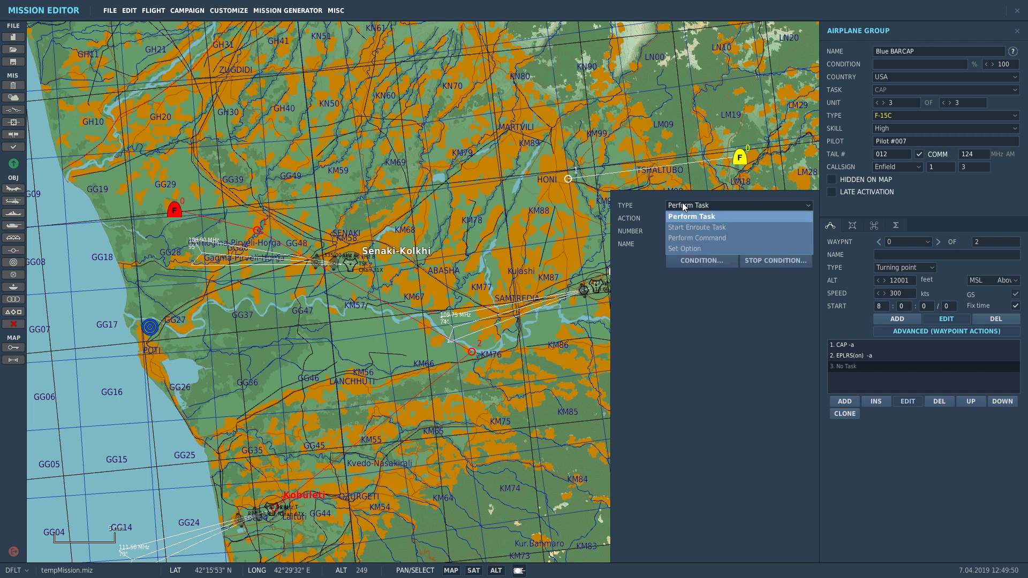
{"action": "left_click", "coordinate": [686, 228]}
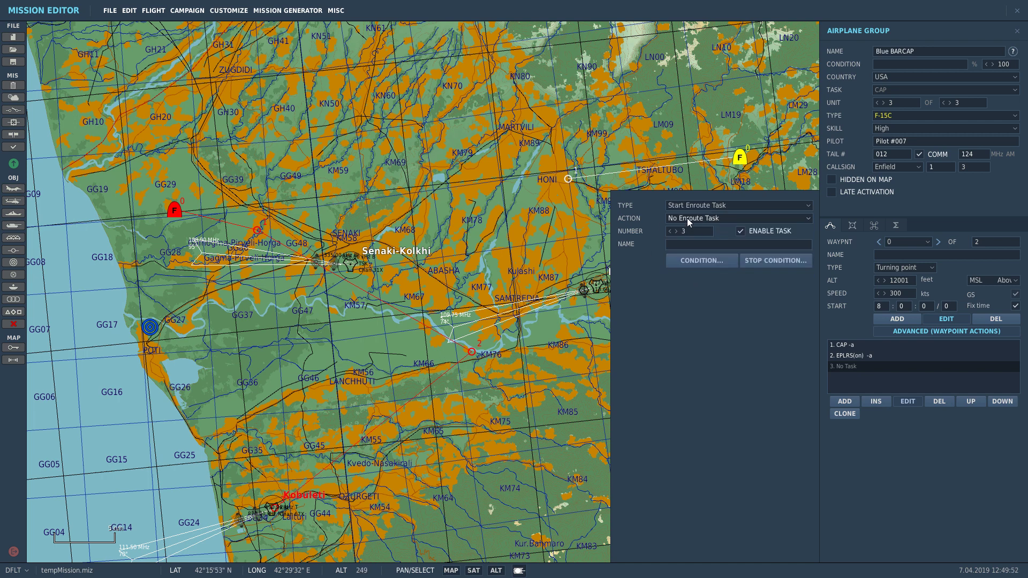
{"action": "left_click", "coordinate": [688, 218]}
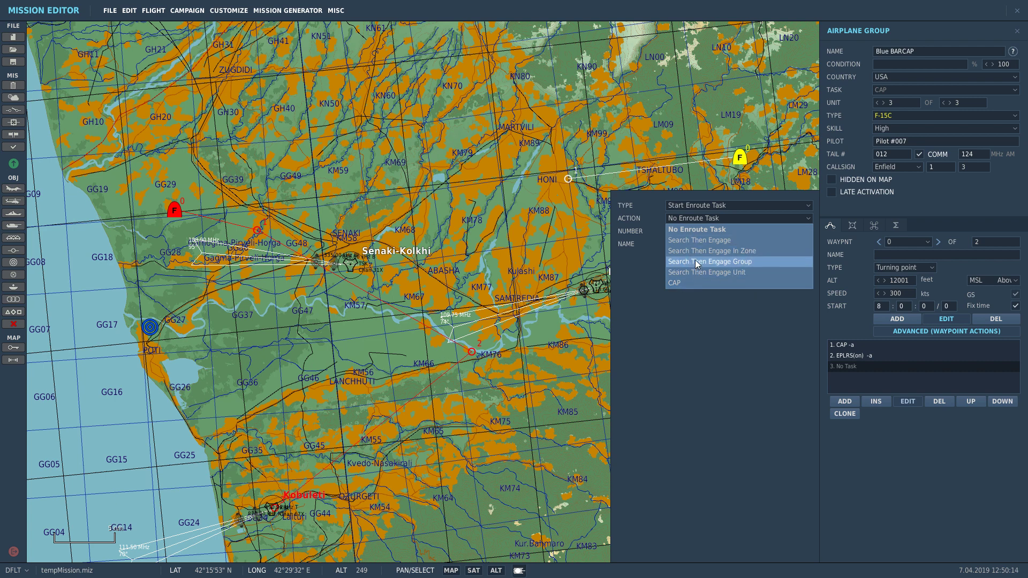
{"action": "left_click", "coordinate": [711, 217]}
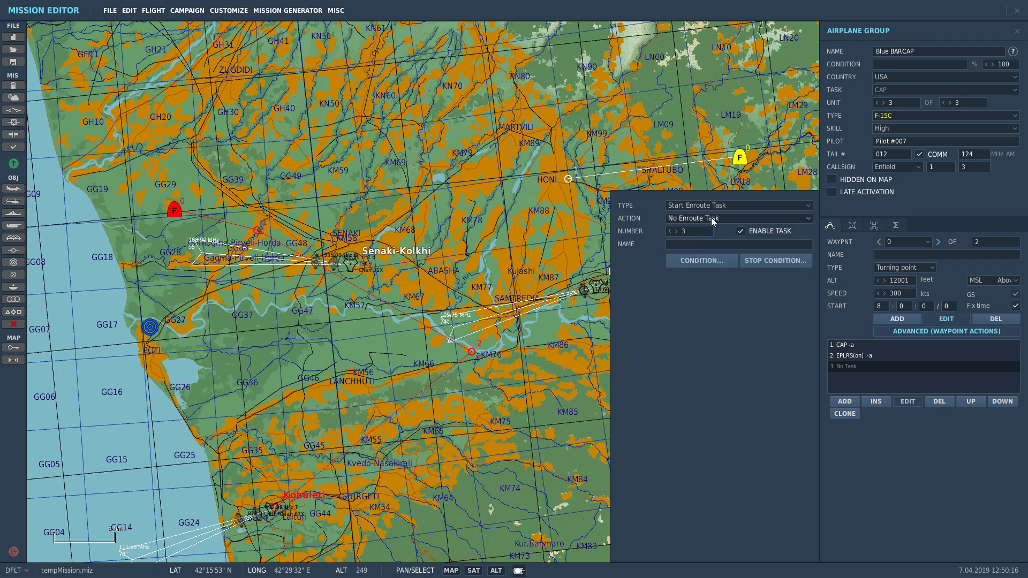
{"action": "left_click", "coordinate": [1017, 30]}
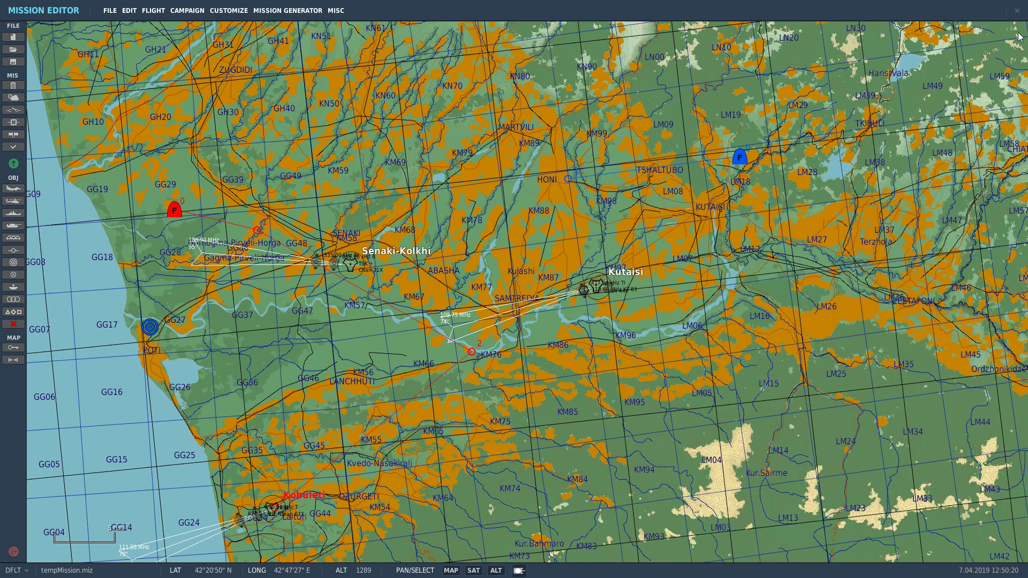
Place a trigger zone on the map just northwest of Senaki-Kolkhi and name it SEARCH AREA
{"action": "left_click", "coordinate": [12, 277]}
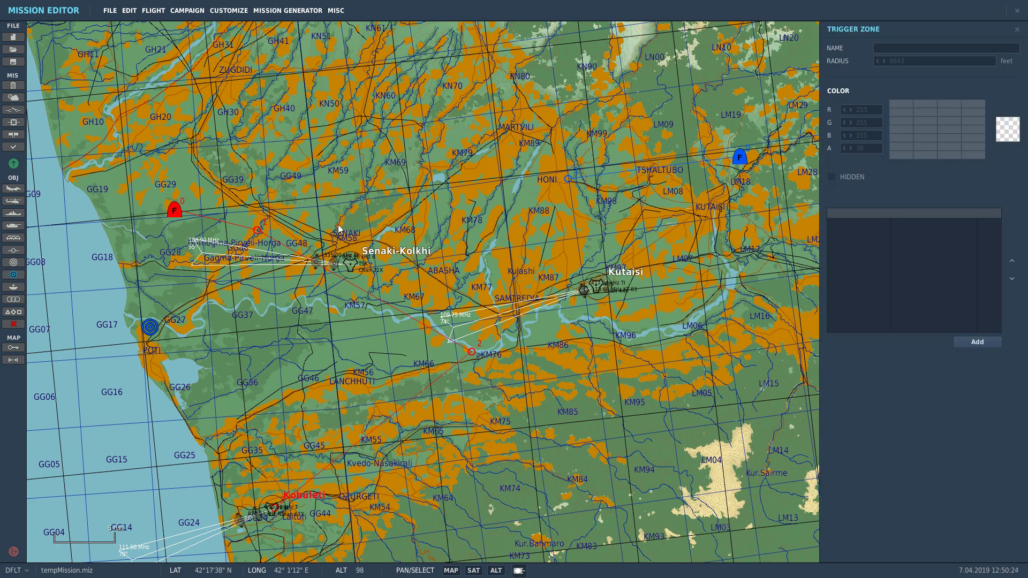
{"action": "left_click", "coordinate": [289, 236]}
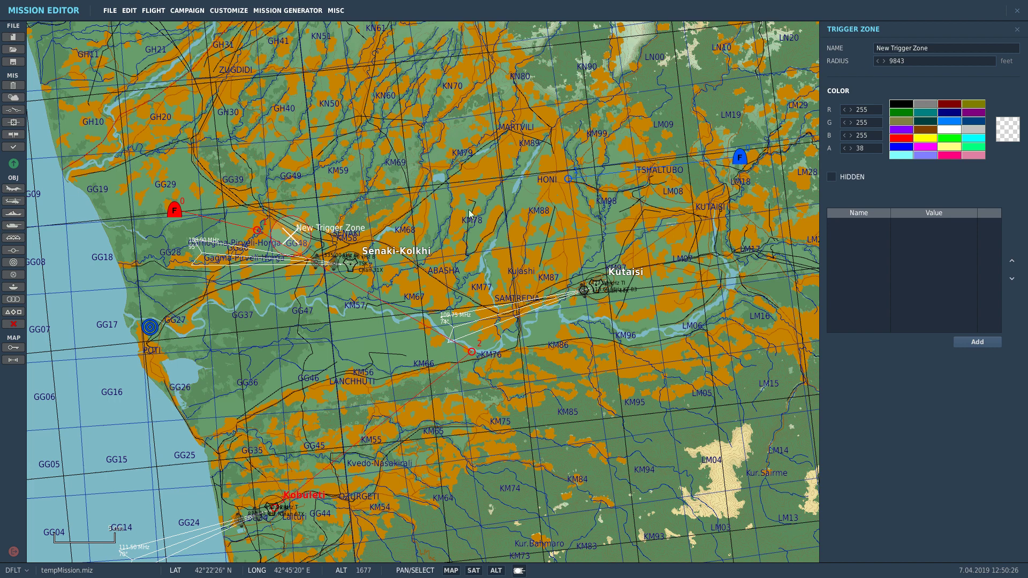
{"action": "left_click", "coordinate": [933, 49]}
{"action": "type", "text": "SEARCH AREA"}
Set the SEARCH AREA zone's radius to 79843 feet and move its centre west, near the red fighter group's start
{"action": "left_click", "coordinate": [891, 62]}
{"action": "type", "text": "1"}
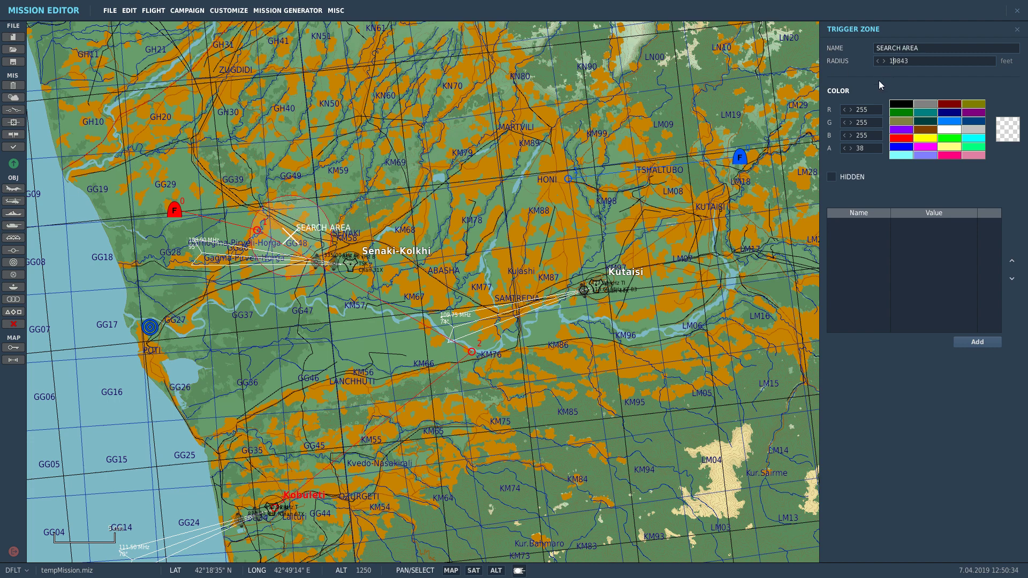
{"action": "type", "text": "1"}
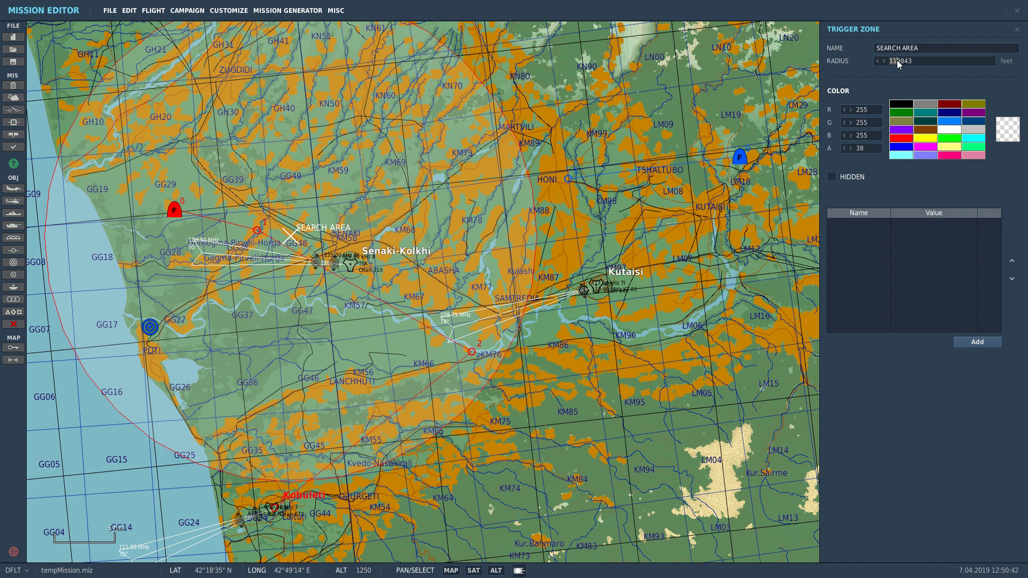
{"action": "type", "text": "6"}
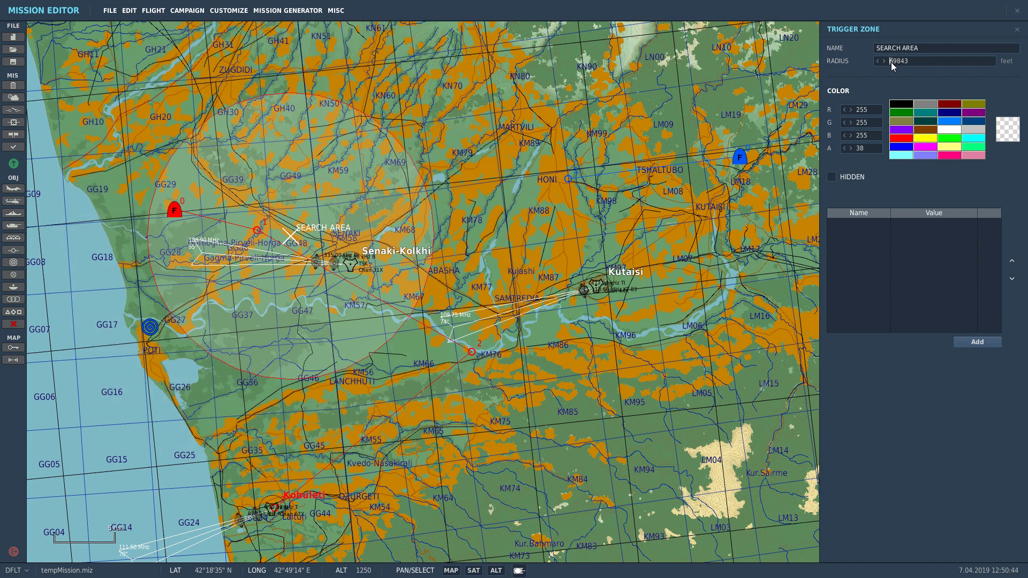
{"action": "type", "text": "7"}
{"action": "left_click", "coordinate": [1017, 30]}
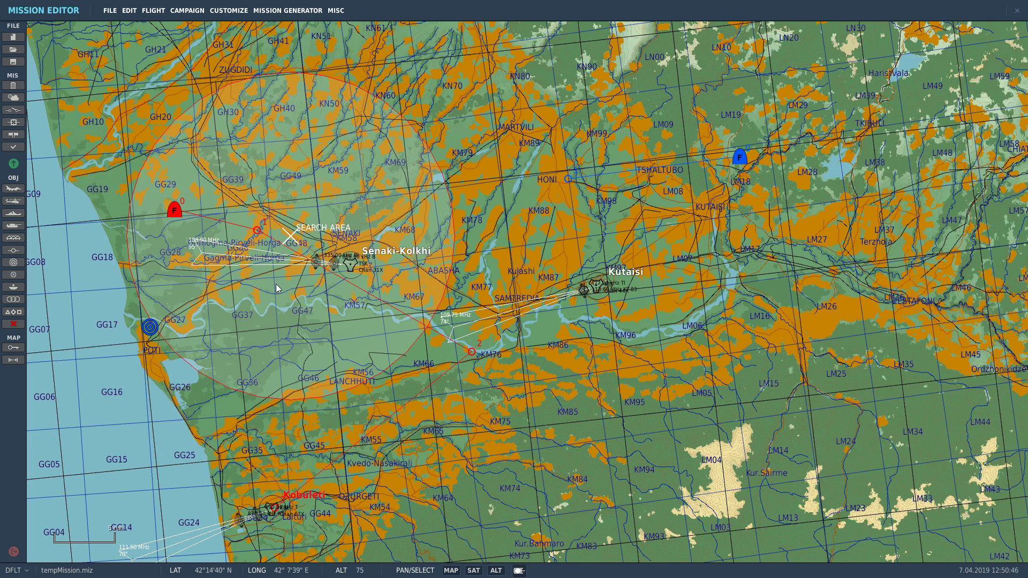
{"action": "left_click_drag", "start_coordinate": [297, 242], "coordinate": [211, 237]}
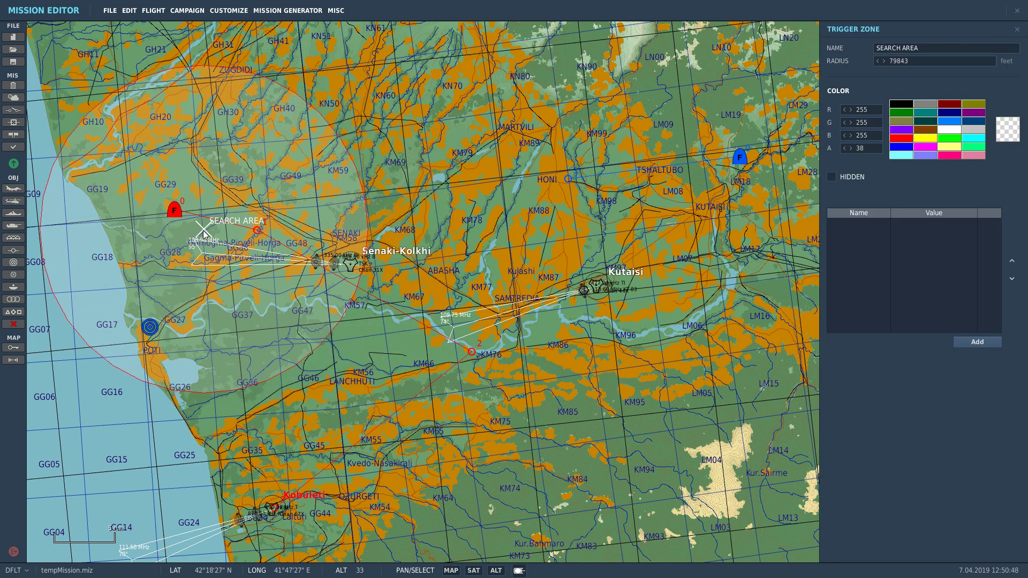
Add a Start Enroute Task action, Search Then Engage In Zone, to waypoint 1 of the Blue BARCAP group
{"action": "left_click", "coordinate": [740, 157]}
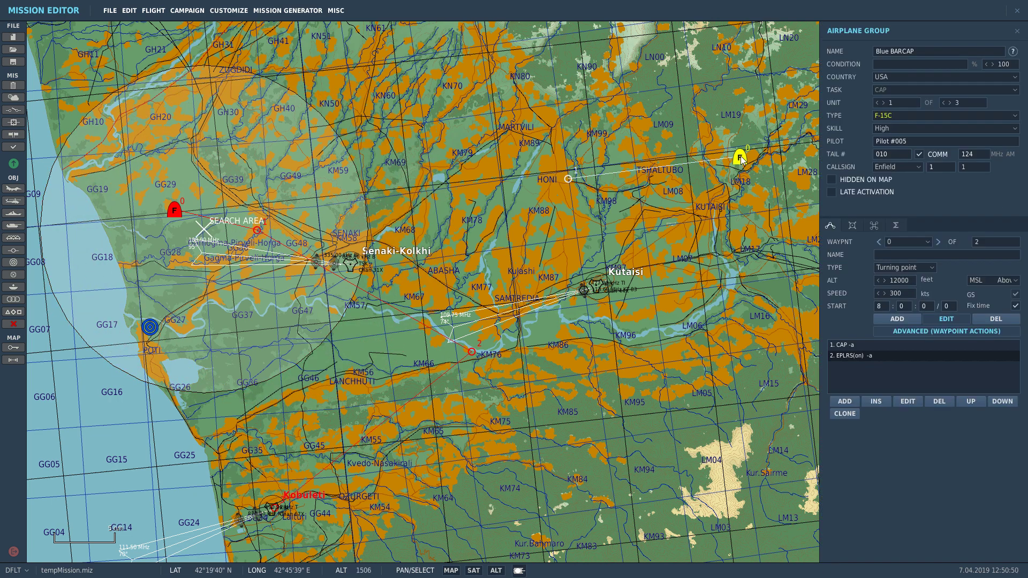
{"action": "left_click", "coordinate": [568, 178]}
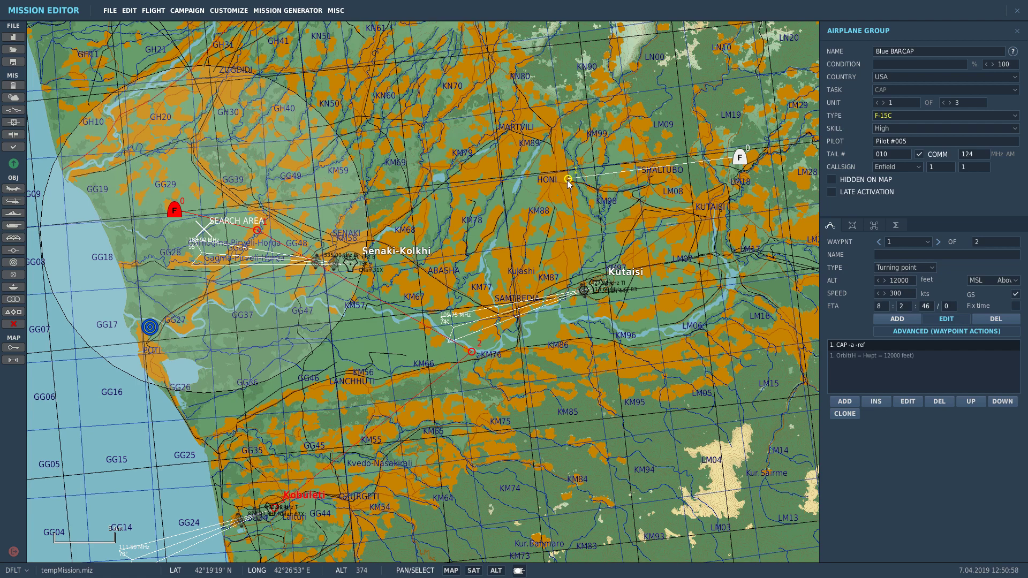
{"action": "left_click", "coordinate": [879, 242]}
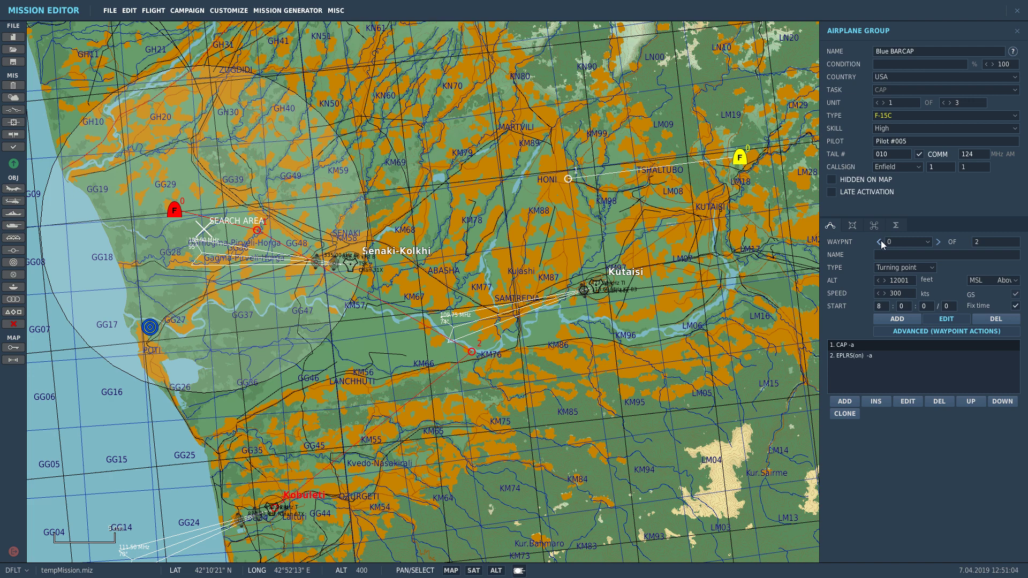
{"action": "left_click", "coordinate": [847, 358]}
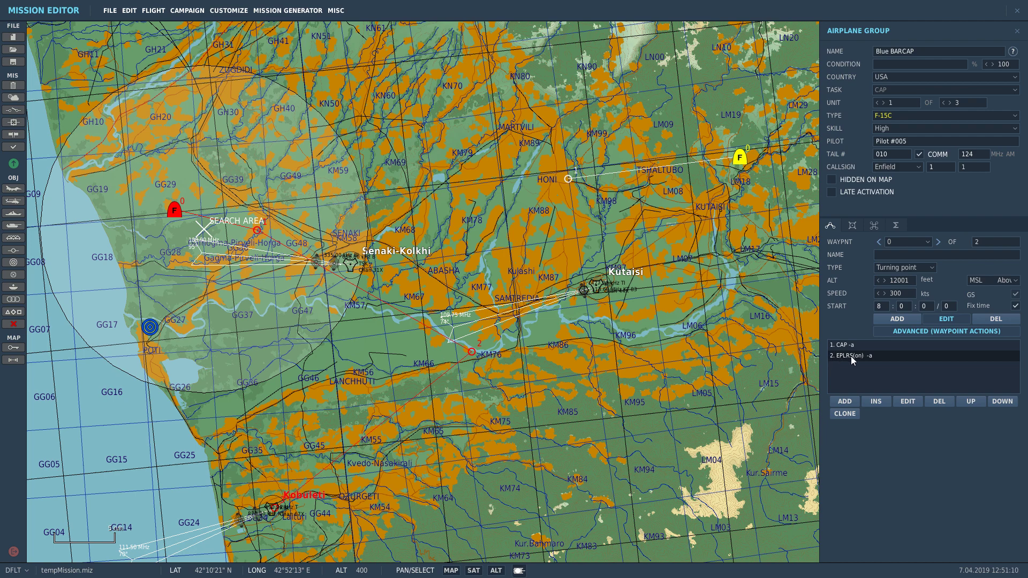
{"action": "left_click", "coordinate": [939, 243]}
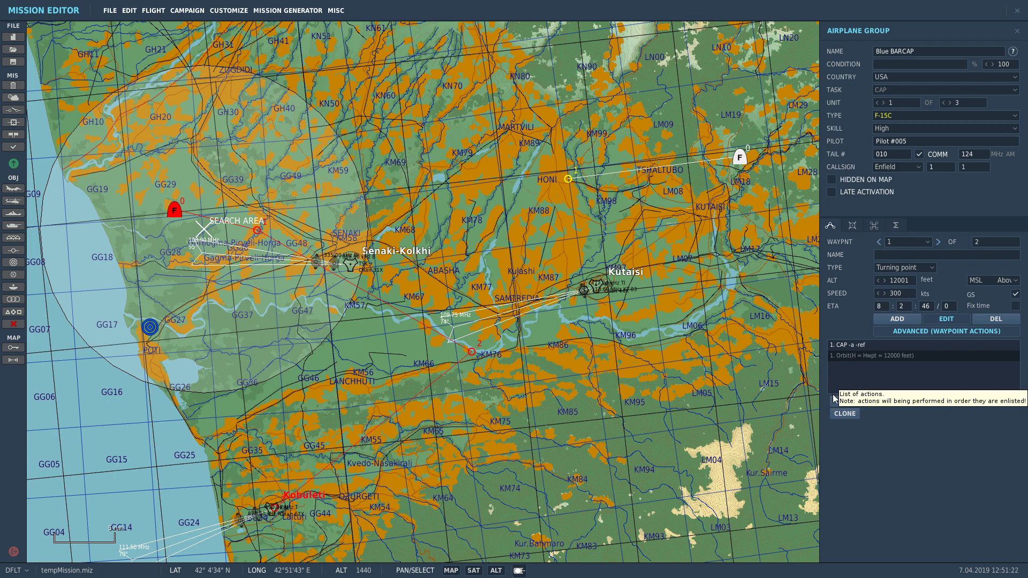
{"action": "left_click", "coordinate": [844, 403]}
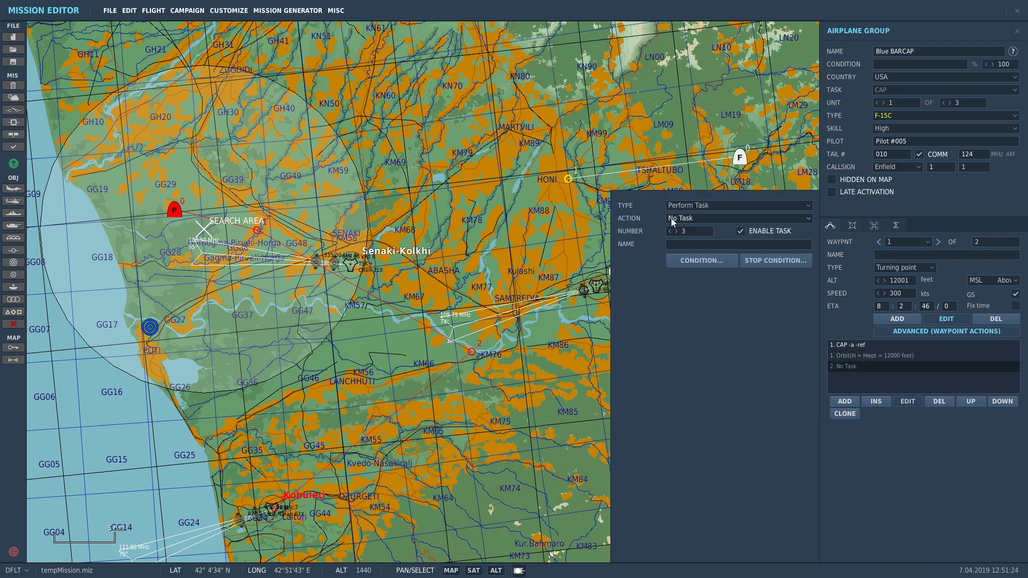
{"action": "left_click", "coordinate": [686, 207]}
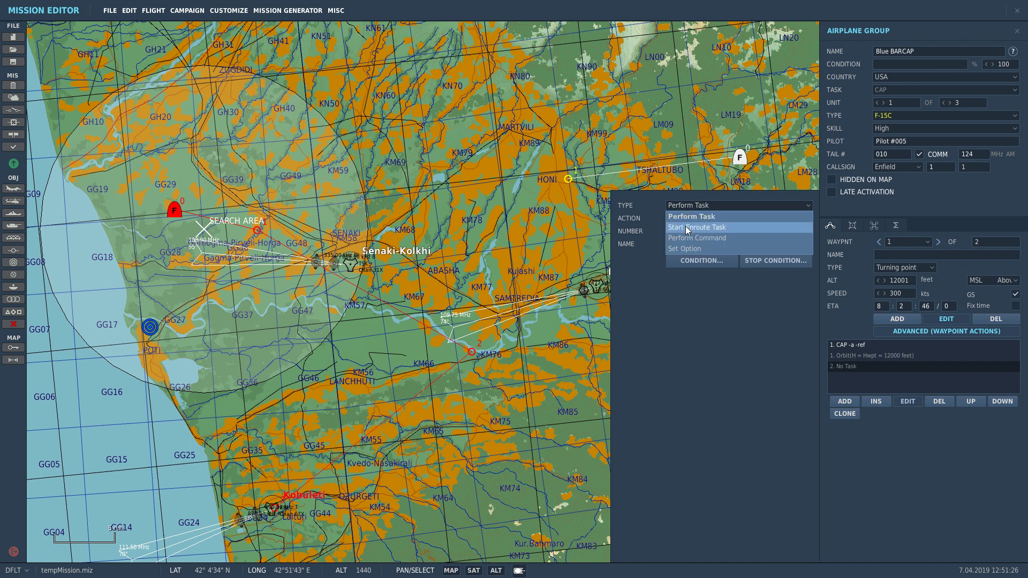
{"action": "left_click", "coordinate": [685, 226]}
{"action": "left_click", "coordinate": [686, 219]}
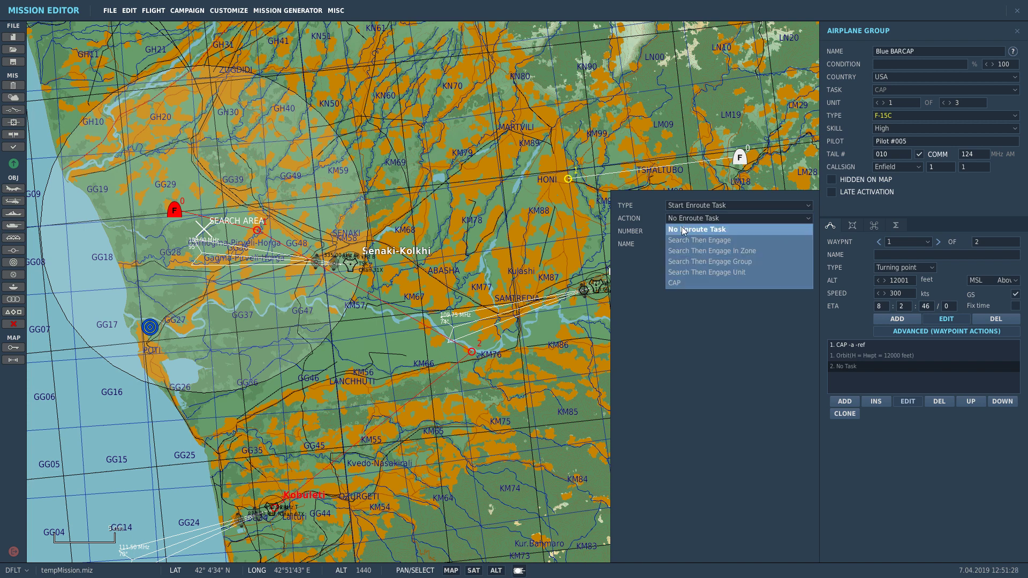
{"action": "left_click", "coordinate": [672, 252]}
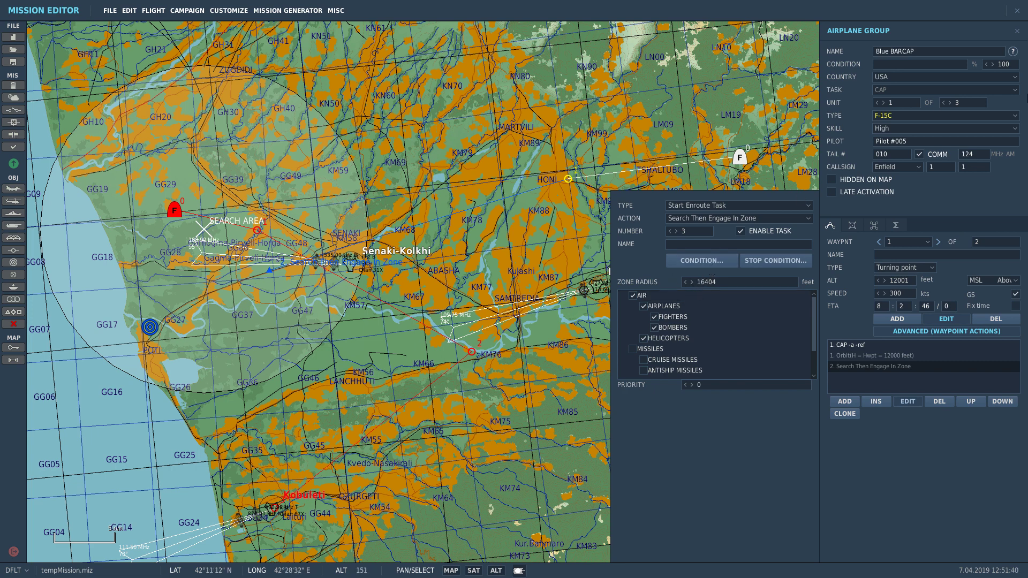
Delete the SEARCH AREA trigger zone from the map
{"action": "left_click", "coordinate": [1017, 31]}
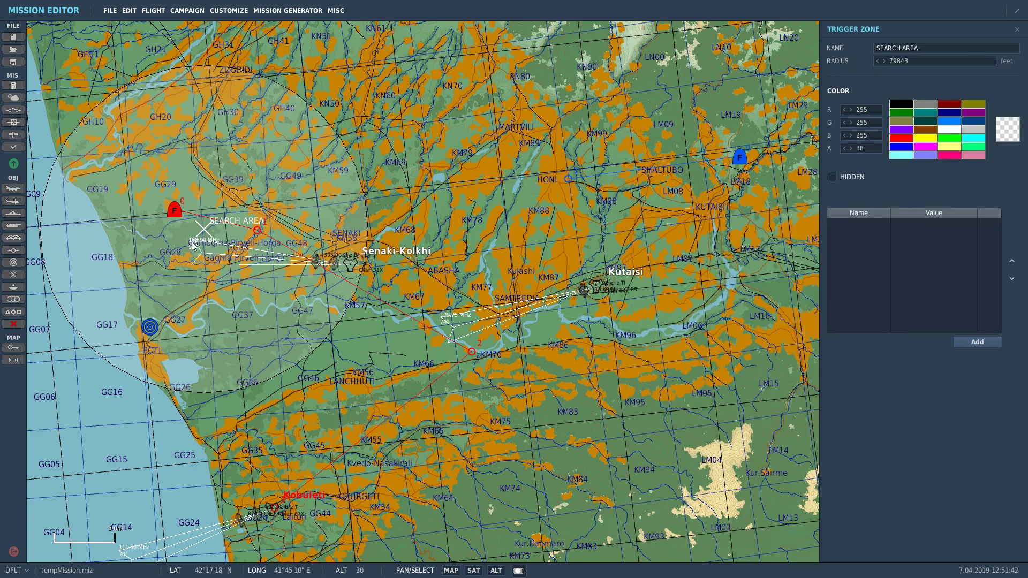
{"action": "left_click", "coordinate": [204, 232]}
{"action": "key", "text": "Delete"}
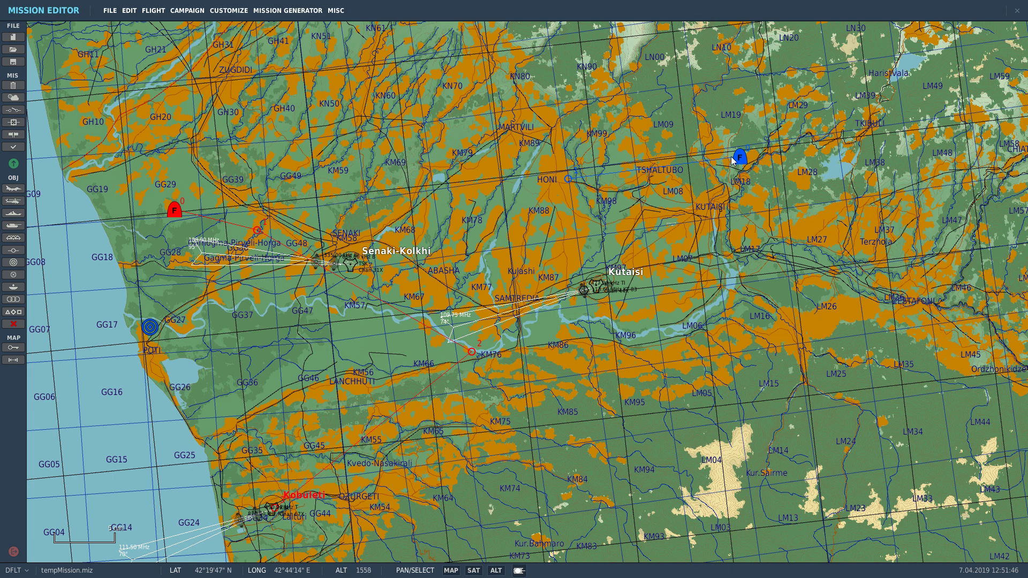
Move waypoint 1's Search Then Engage In Zone area just east of the red fighter group's start and set its zone radius to 66404 feet
{"action": "left_click", "coordinate": [568, 179]}
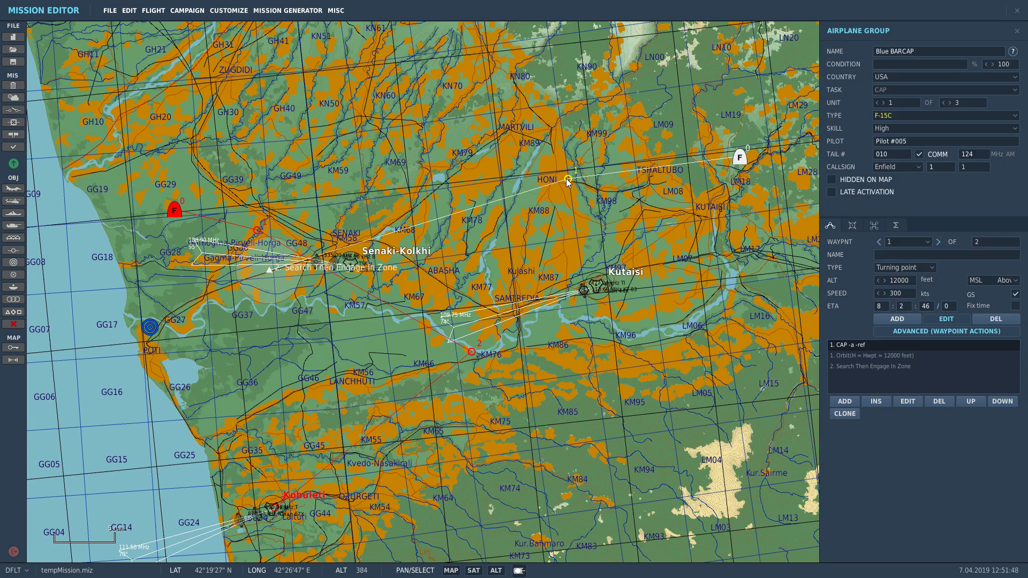
{"action": "mouse_move", "coordinate": [268, 270]}
{"action": "left_mouse_down"}
{"action": "mouse_move", "coordinate": [242, 288]}
{"action": "mouse_move", "coordinate": [245, 271]}
{"action": "mouse_move", "coordinate": [207, 228]}
{"action": "left_mouse_up"}
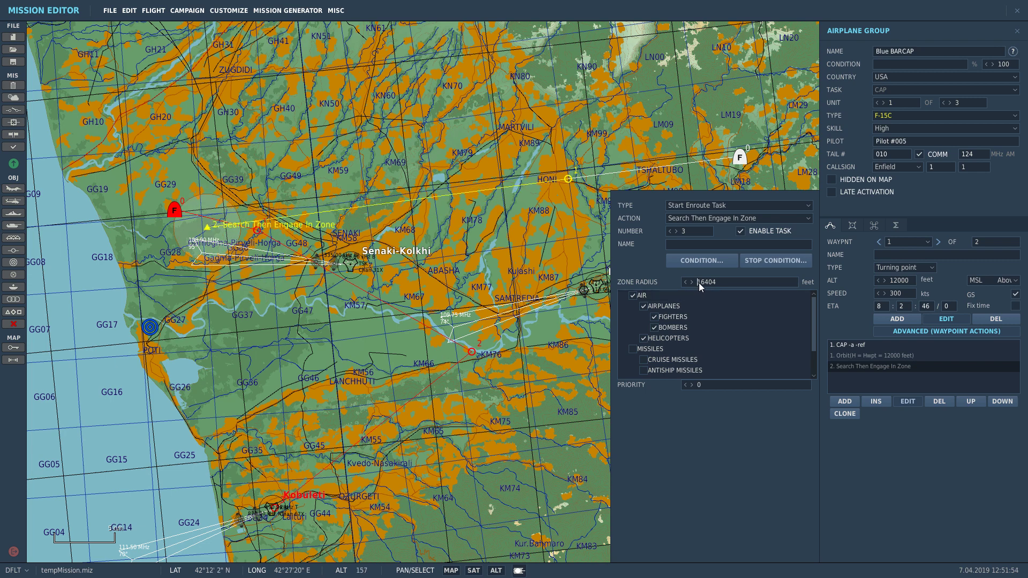
{"action": "left_click", "coordinate": [699, 282]}
{"action": "key", "text": "BackSpace"}
{"action": "type", "text": "6"}
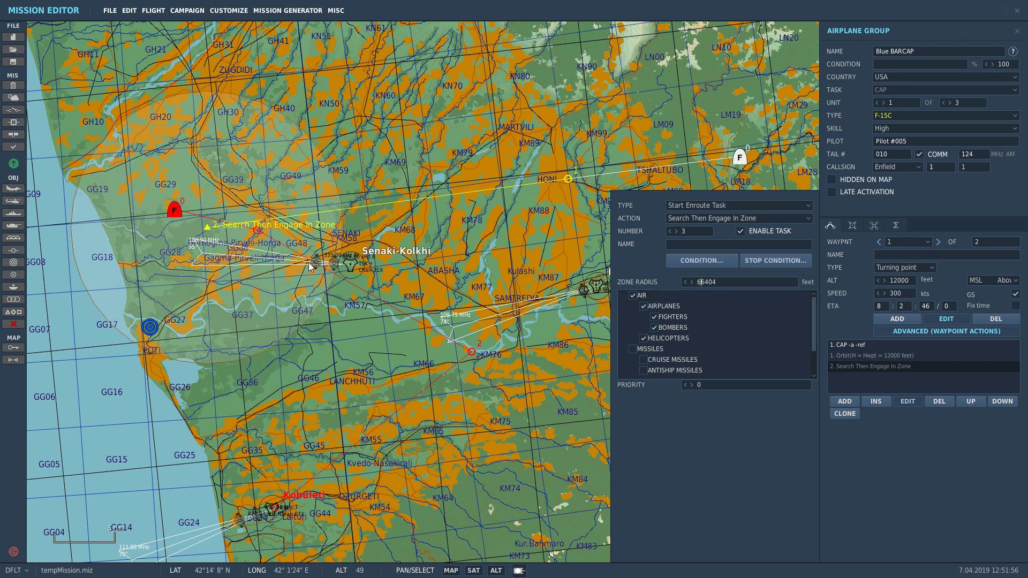
{"action": "left_click_drag", "start_coordinate": [208, 229], "coordinate": [210, 220]}
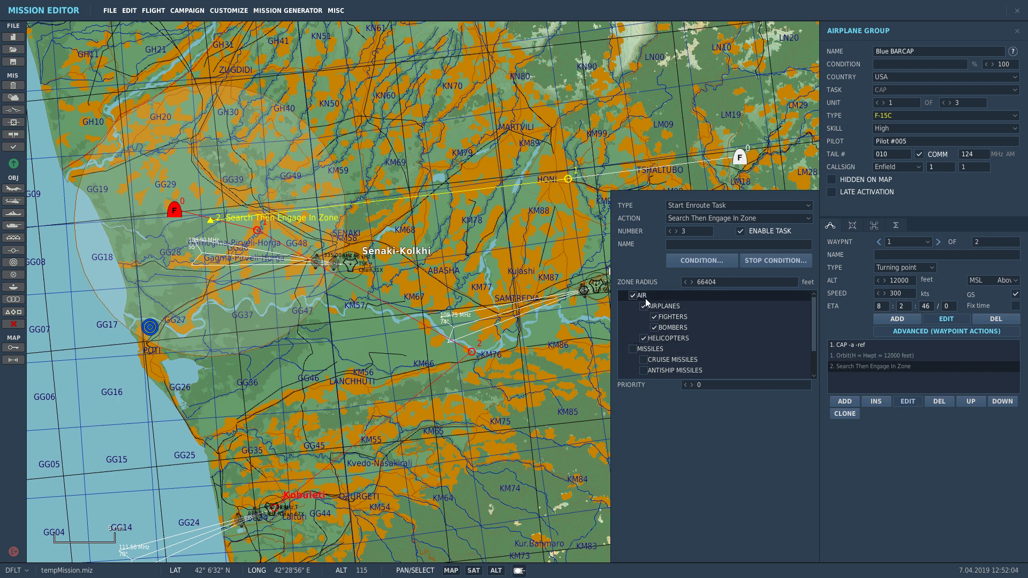
Include all missile types as targets in the Search Then Engage In Zone task and move the task ahead of the Orbit action
{"action": "left_click", "coordinate": [650, 317]}
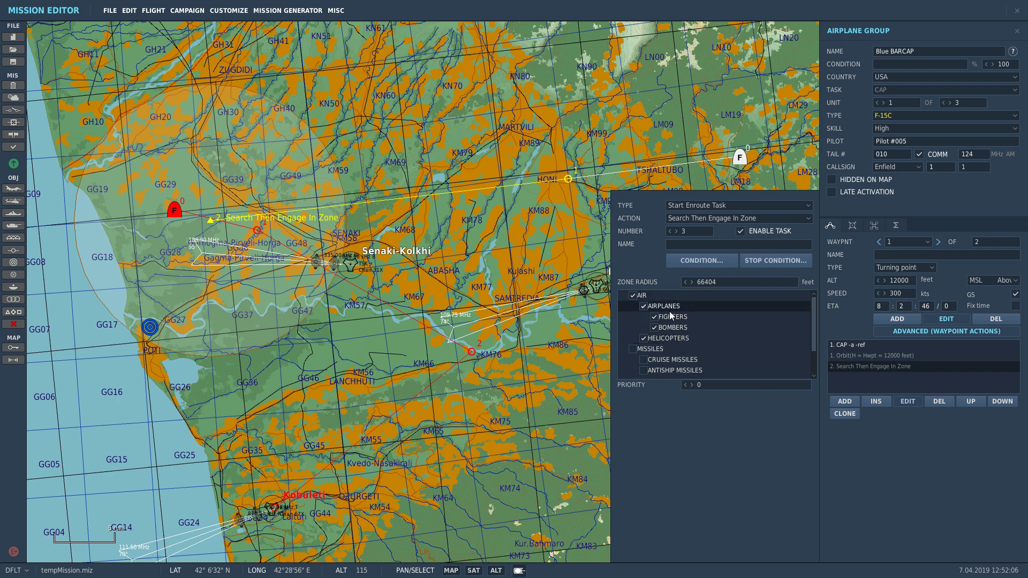
{"action": "scroll", "coordinate": [670, 311], "scroll_direction": "down", "scroll_amount": 3}
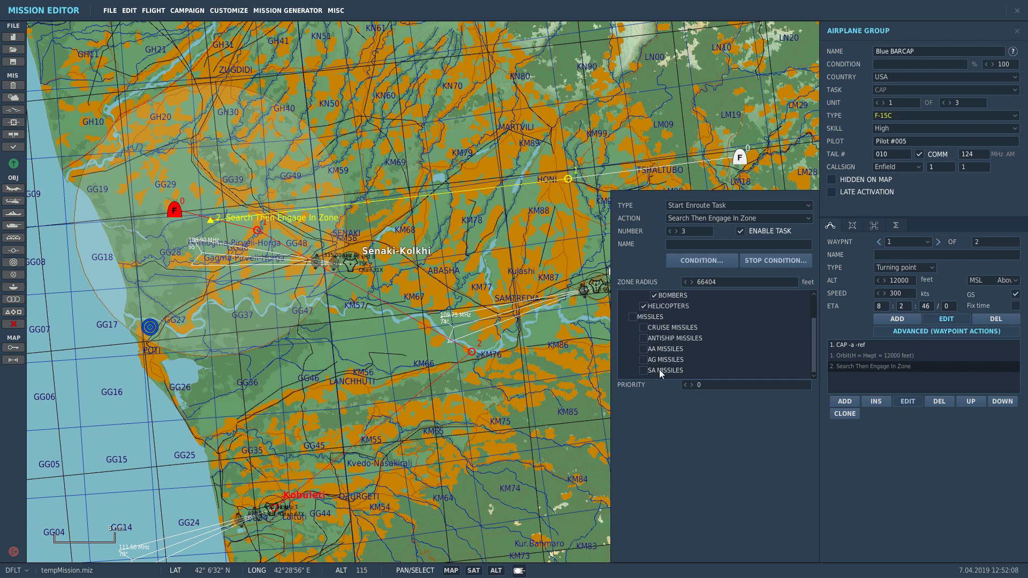
{"action": "left_click", "coordinate": [632, 317]}
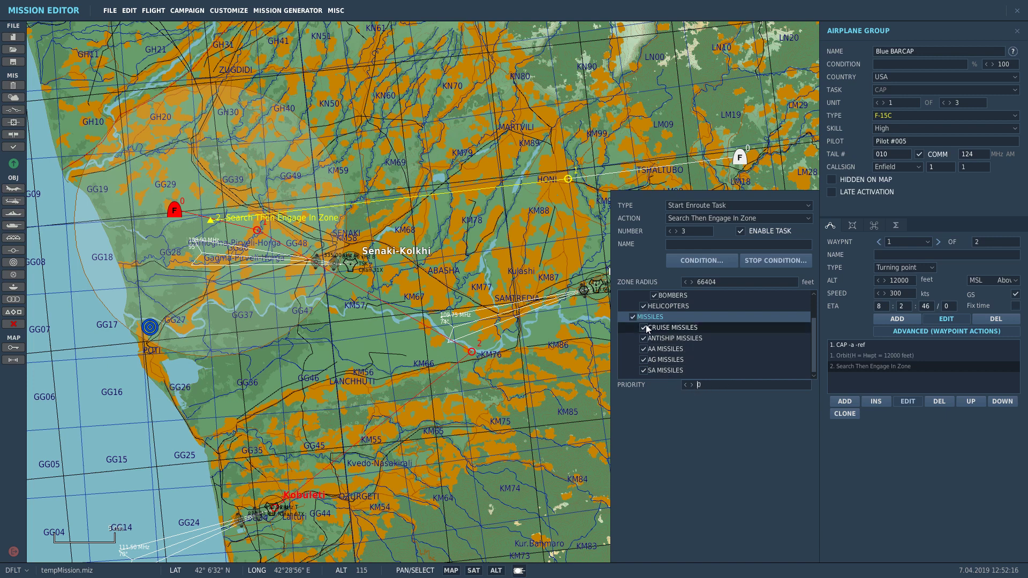
{"action": "scroll", "coordinate": [651, 345], "scroll_direction": "up", "scroll_amount": 1}
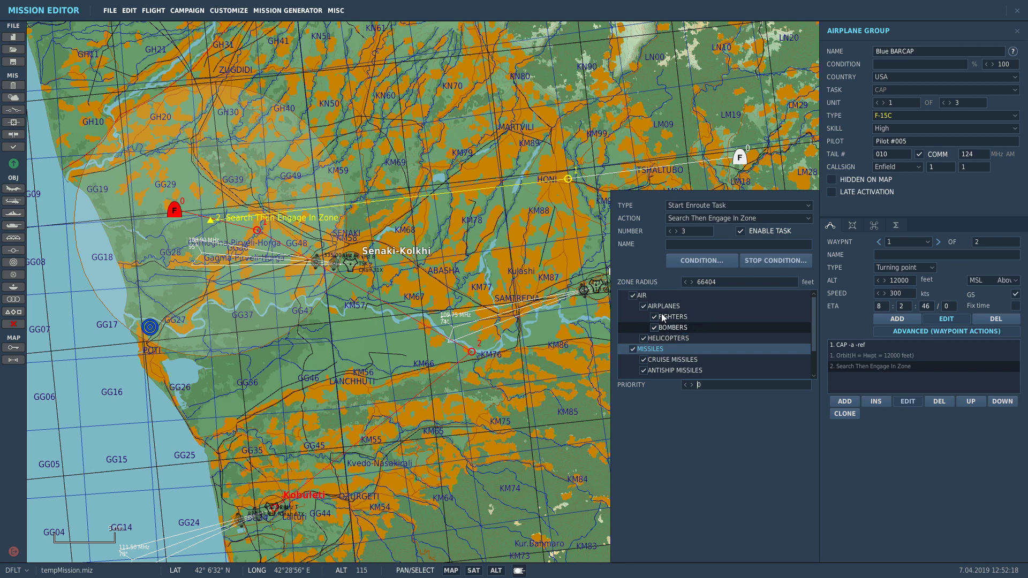
{"action": "scroll", "coordinate": [653, 317], "scroll_direction": "down", "scroll_amount": 1}
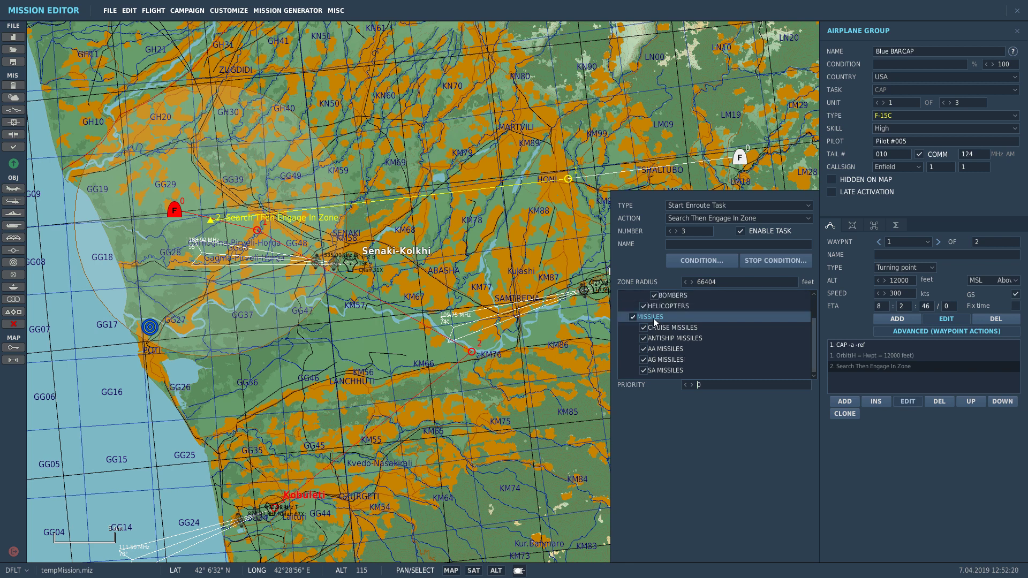
{"action": "scroll", "coordinate": [654, 318], "scroll_direction": "up", "scroll_amount": 1}
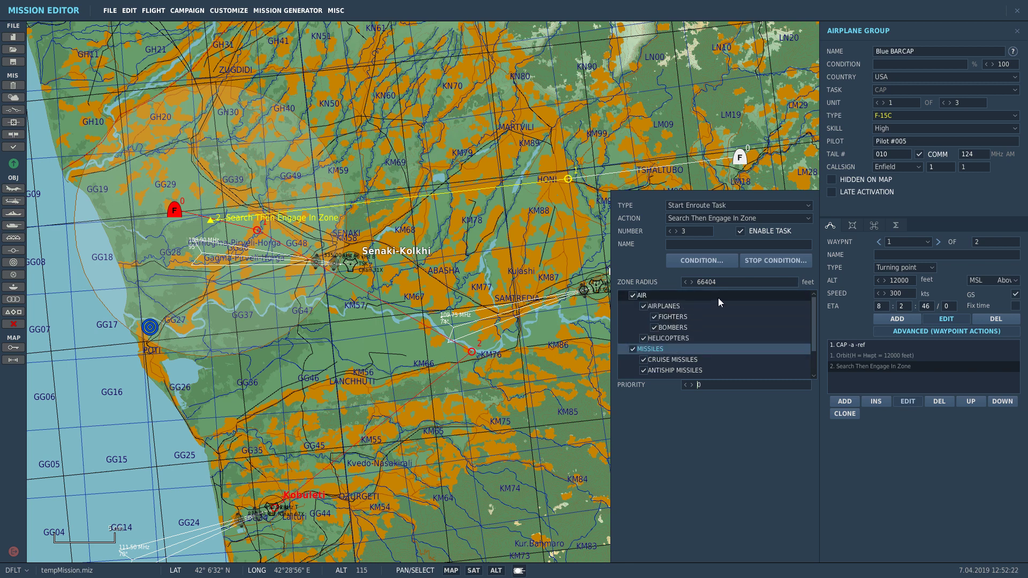
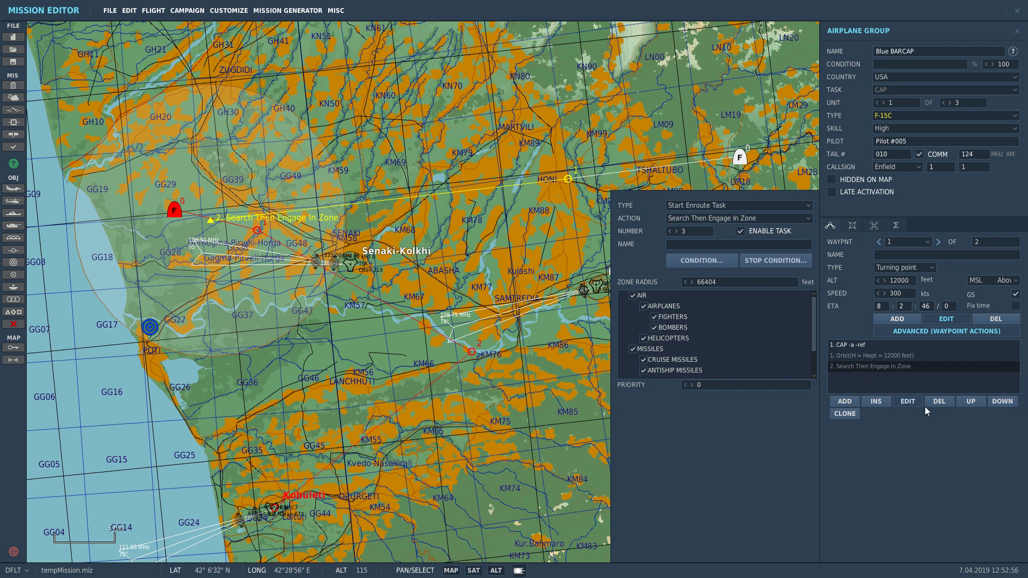
{"action": "left_click", "coordinate": [973, 405]}
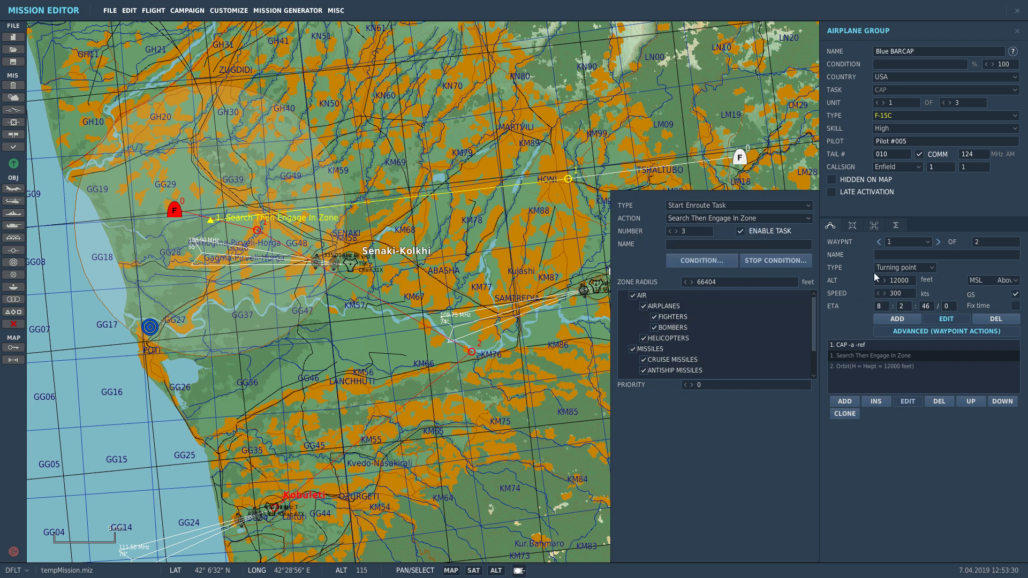
Add a Set Option action to waypoint 0 of the Blue BARCAP group with ROE set to WEAPON FREE
{"action": "left_click", "coordinate": [879, 242]}
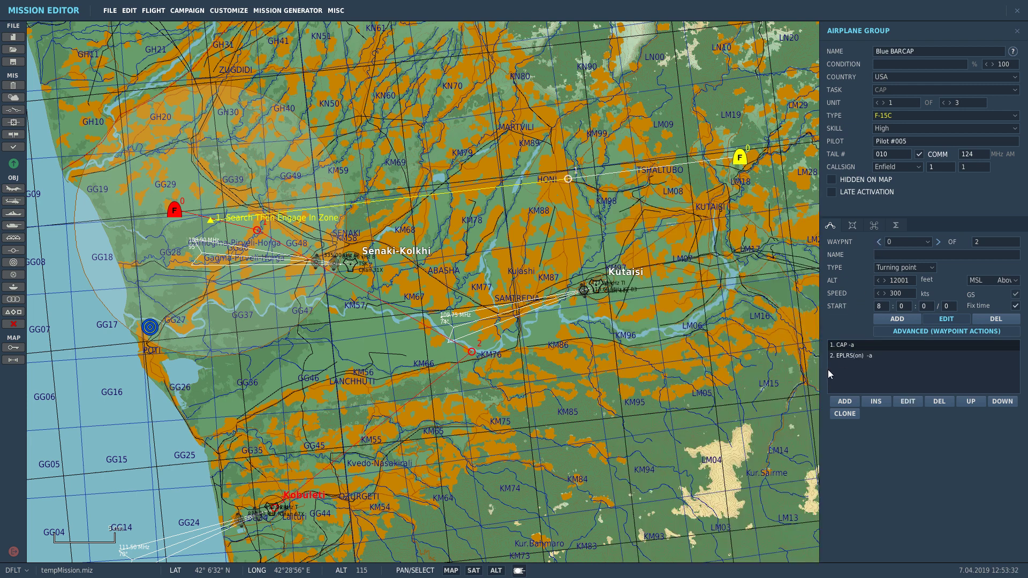
{"action": "left_click", "coordinate": [845, 401]}
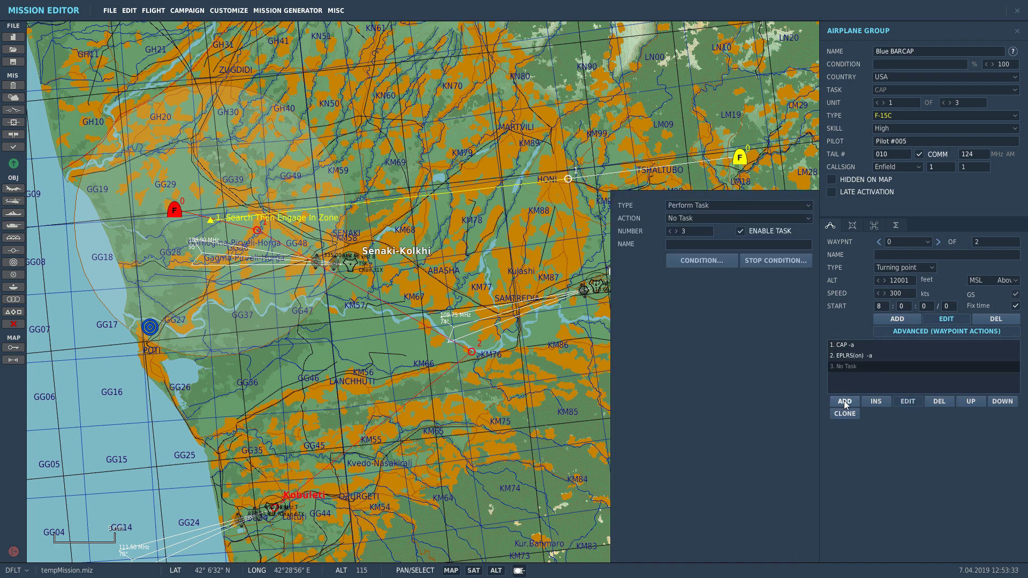
{"action": "left_click", "coordinate": [685, 205]}
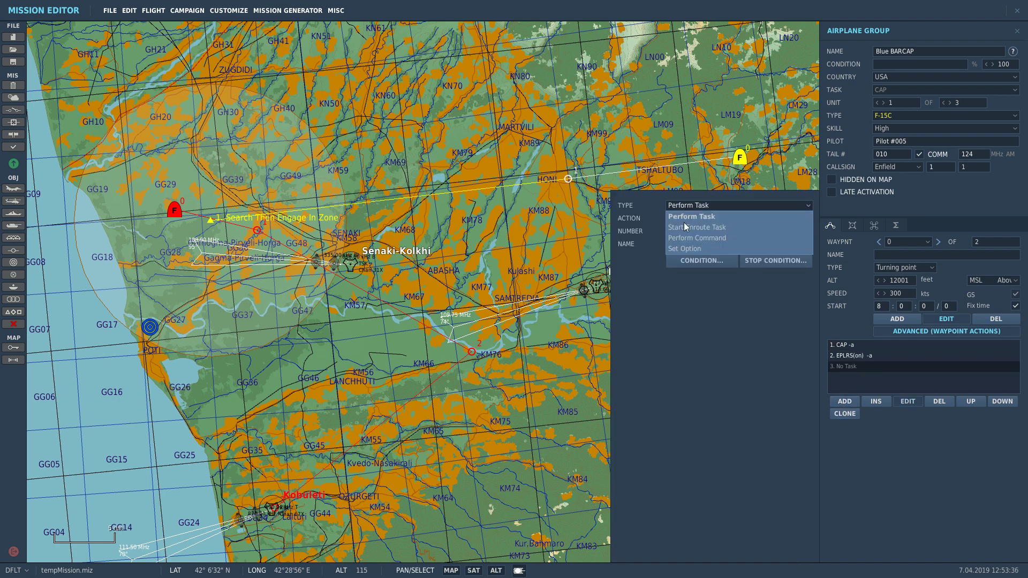
{"action": "left_click", "coordinate": [680, 249]}
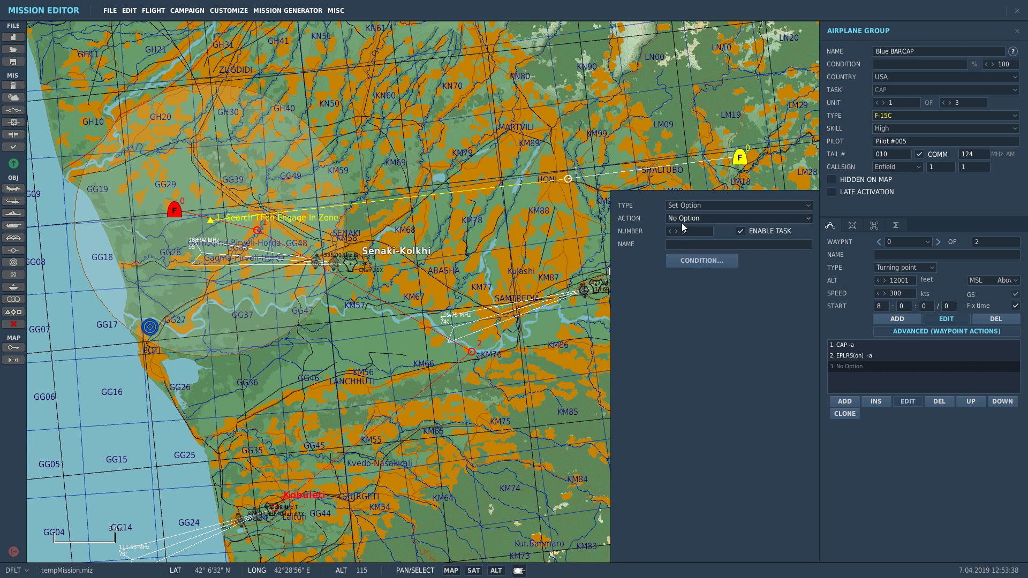
{"action": "left_click", "coordinate": [682, 219]}
{"action": "left_click", "coordinate": [677, 241]}
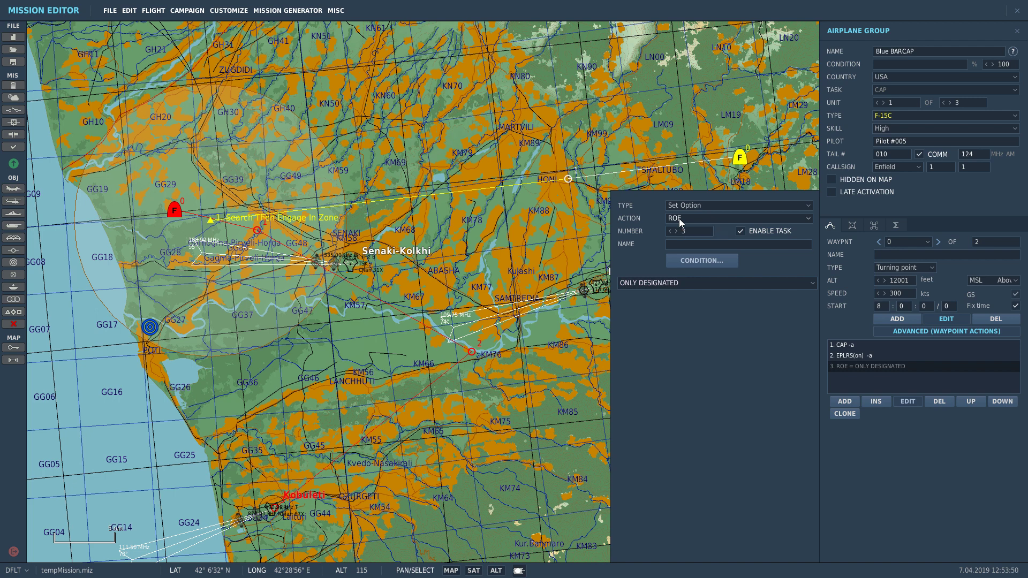
{"action": "left_click", "coordinate": [747, 284]}
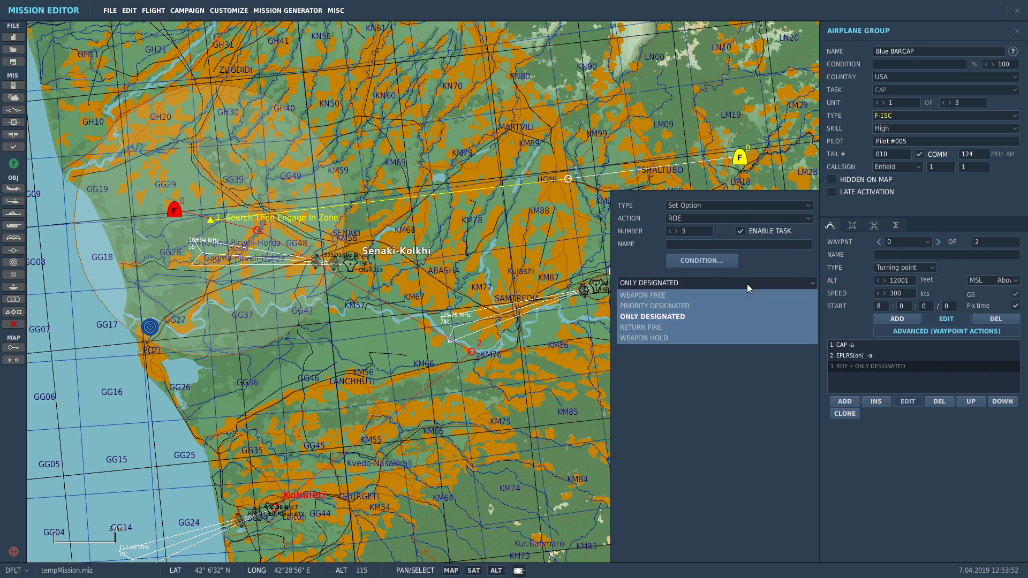
{"action": "left_click", "coordinate": [702, 297]}
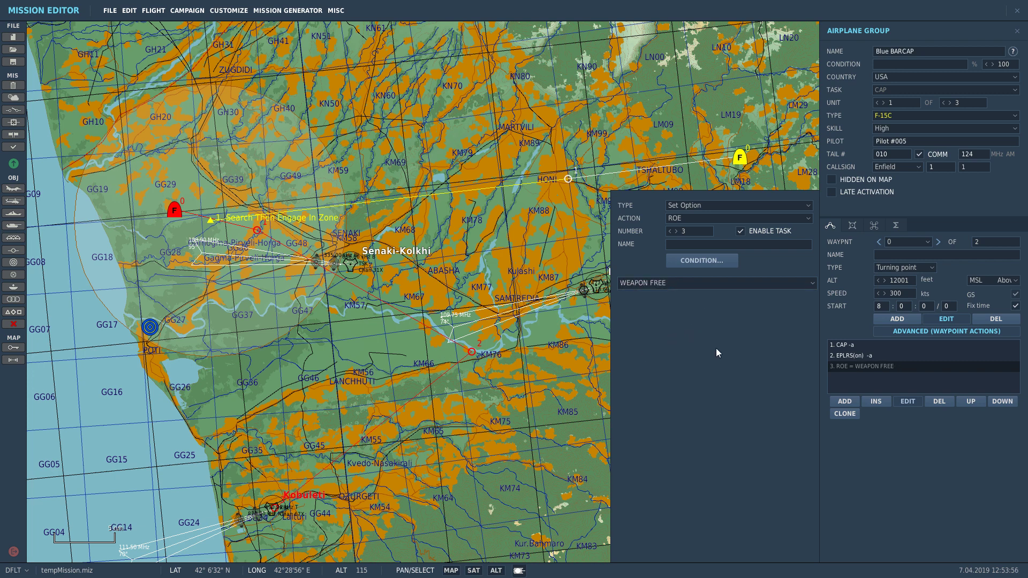
{"action": "left_click", "coordinate": [833, 402]}
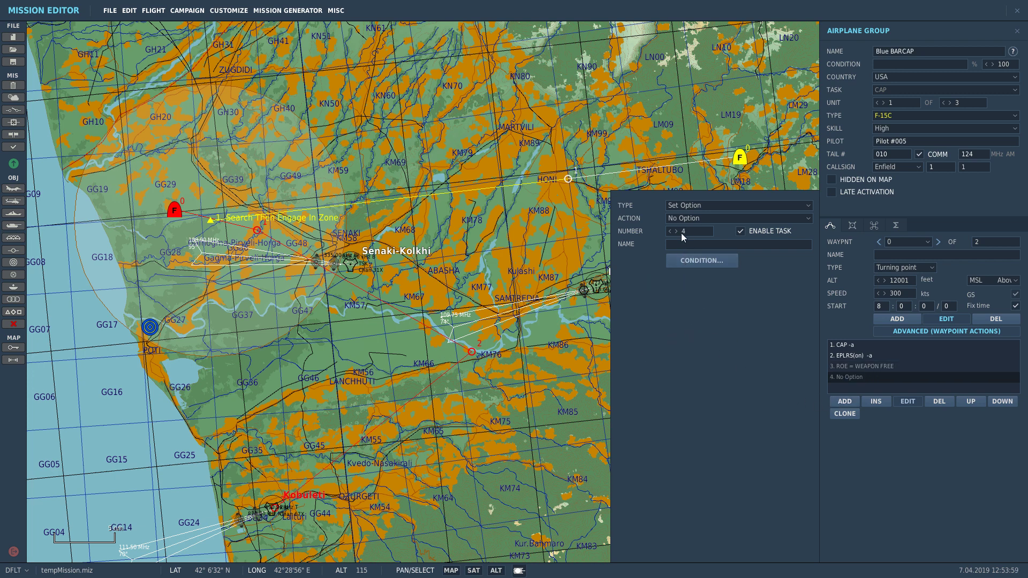
{"action": "left_click", "coordinate": [686, 220]}
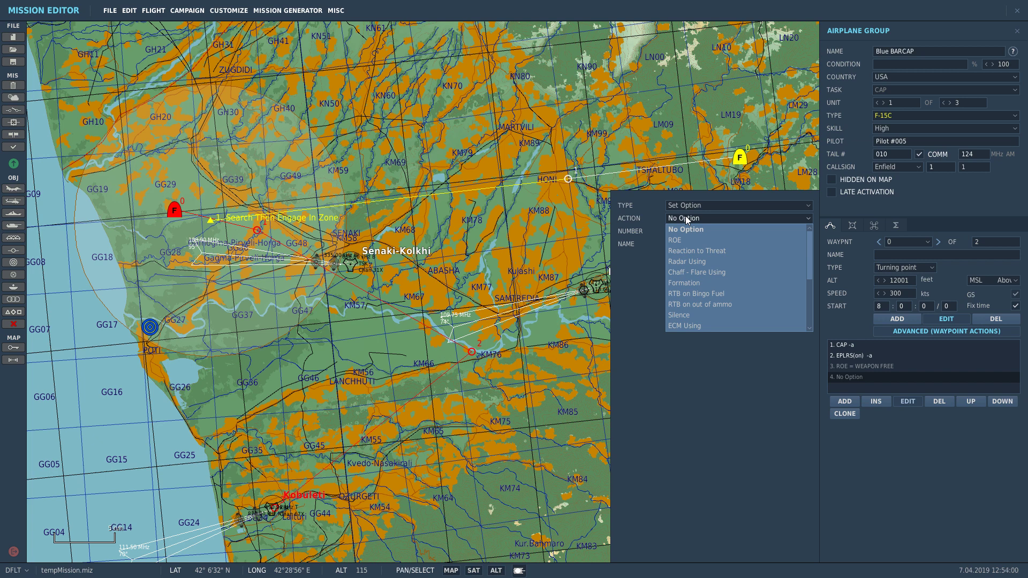
{"action": "left_click", "coordinate": [684, 250]}
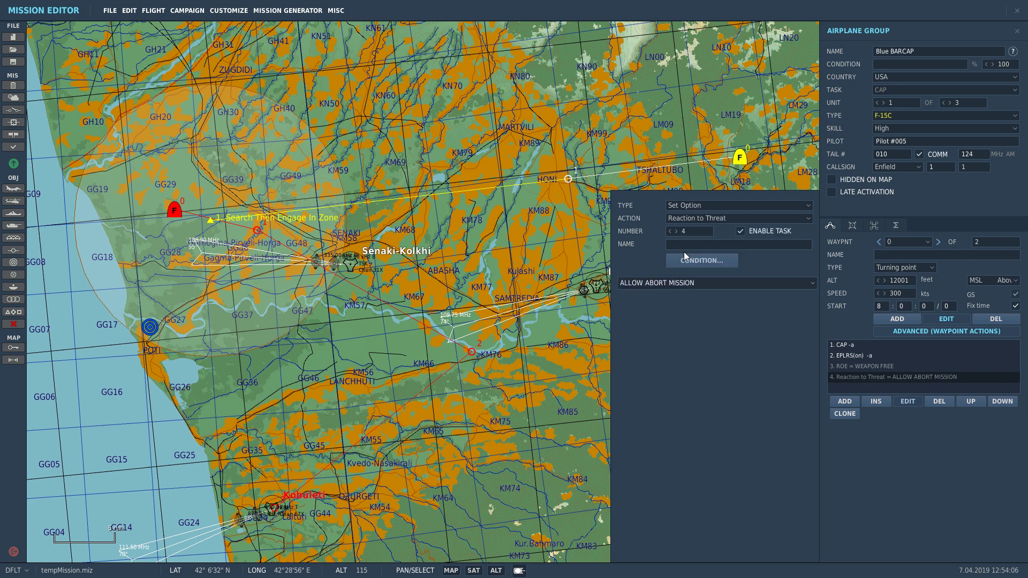
{"action": "left_click", "coordinate": [647, 285]}
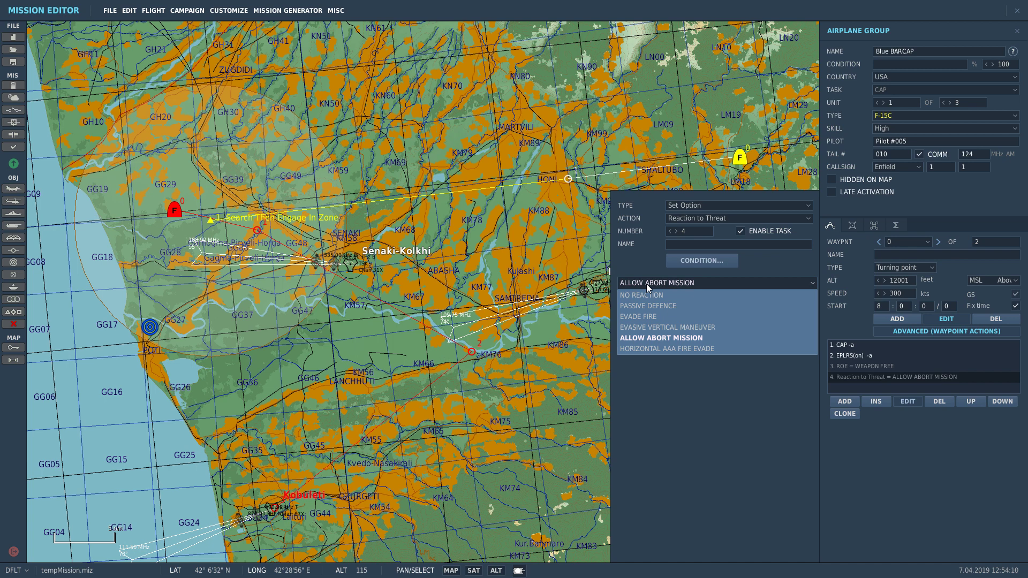
{"action": "left_click", "coordinate": [668, 375]}
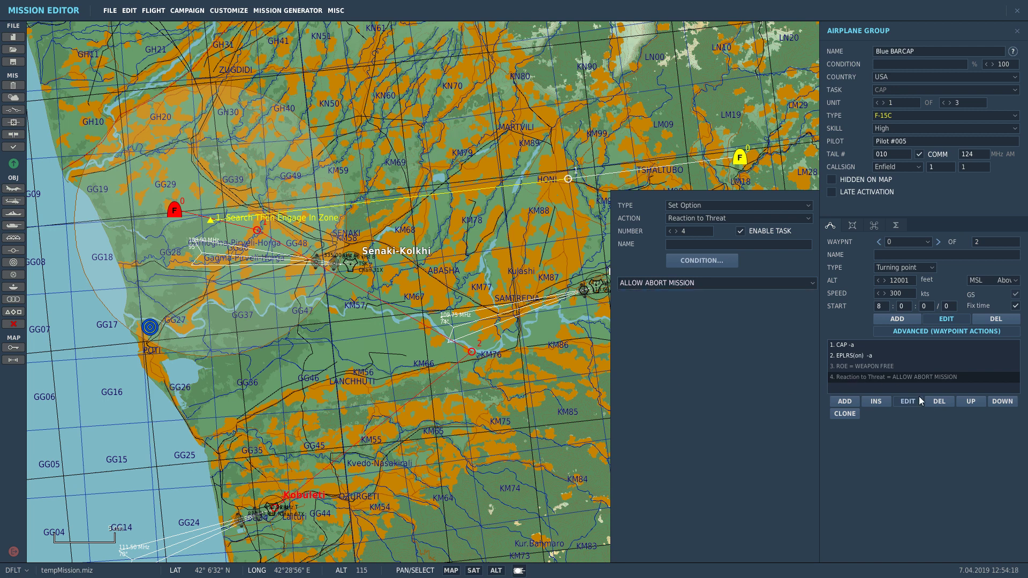
{"action": "left_click", "coordinate": [940, 404]}
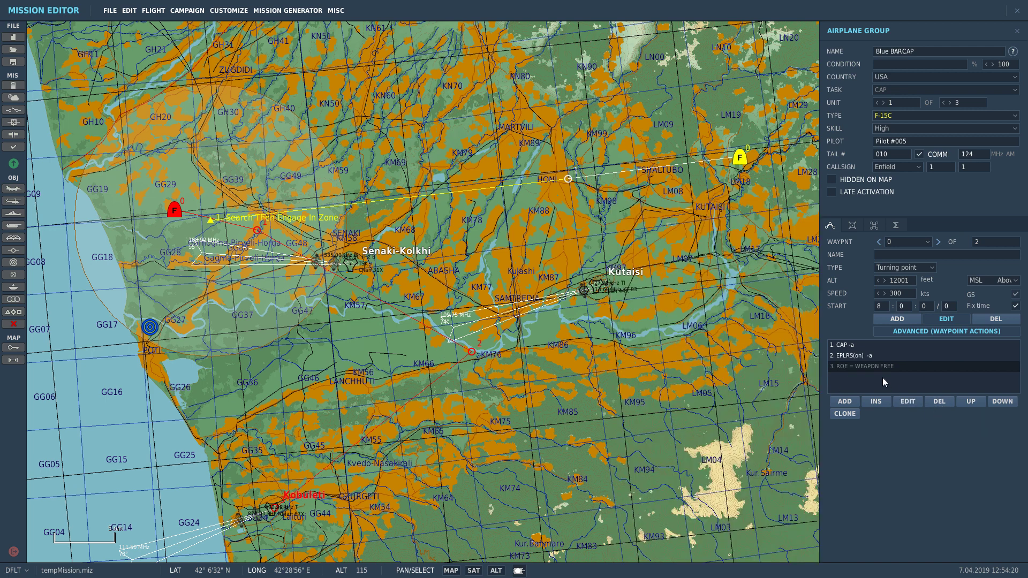
Add a Set Option action for Formation to waypoint 0 and move it to the first place in the action list
{"action": "left_click", "coordinate": [845, 402]}
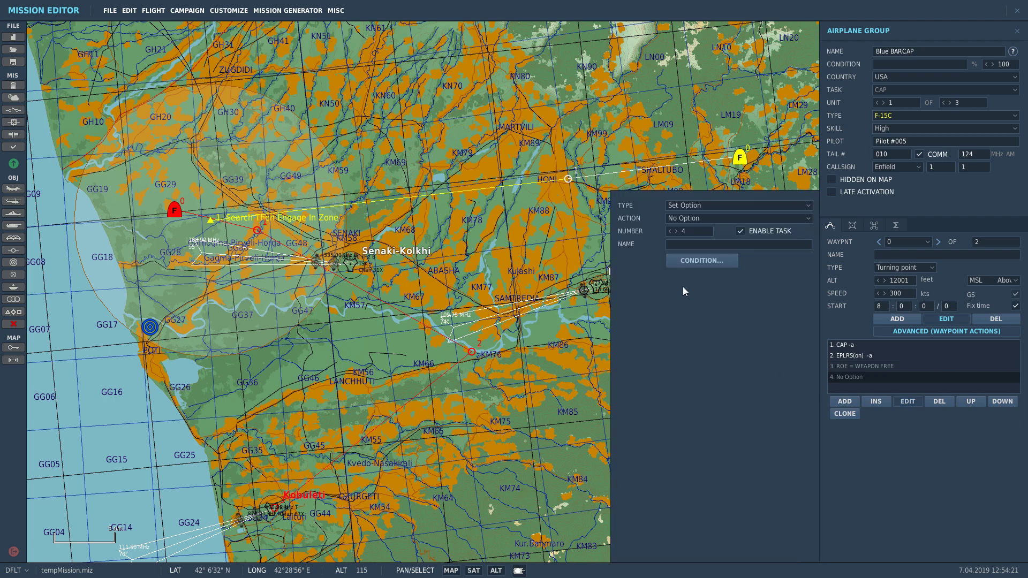
{"action": "left_click", "coordinate": [678, 217]}
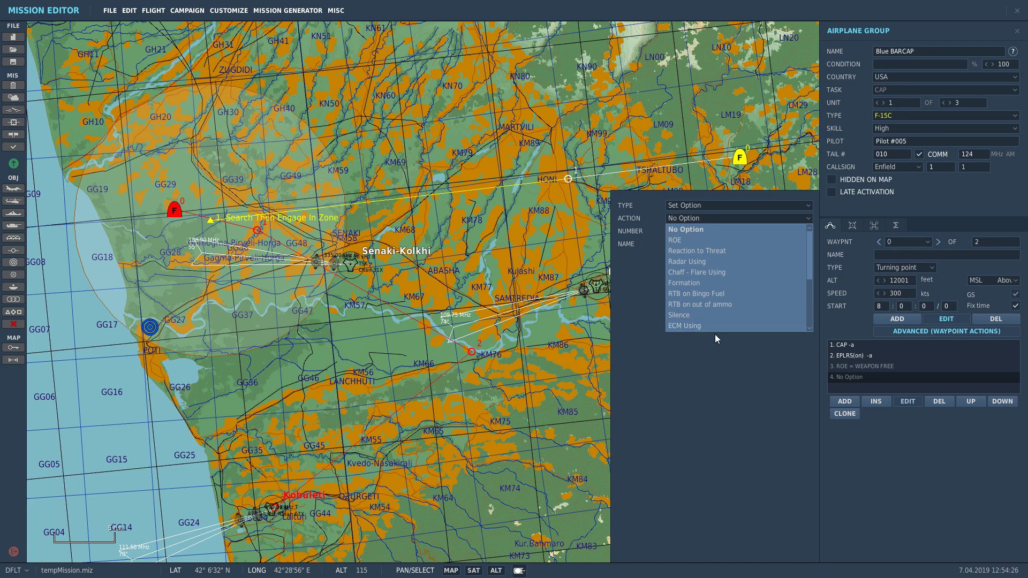
{"action": "left_click", "coordinate": [696, 284]}
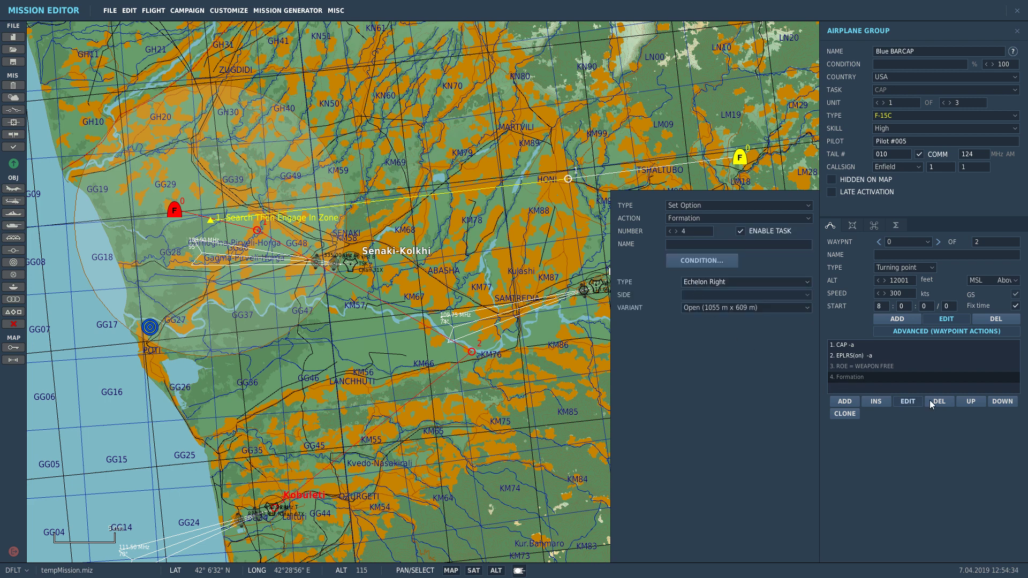
{"action": "left_click", "coordinate": [968, 404]}
{"action": "left_click", "coordinate": [969, 404]}
{"action": "left_click", "coordinate": [969, 404]}
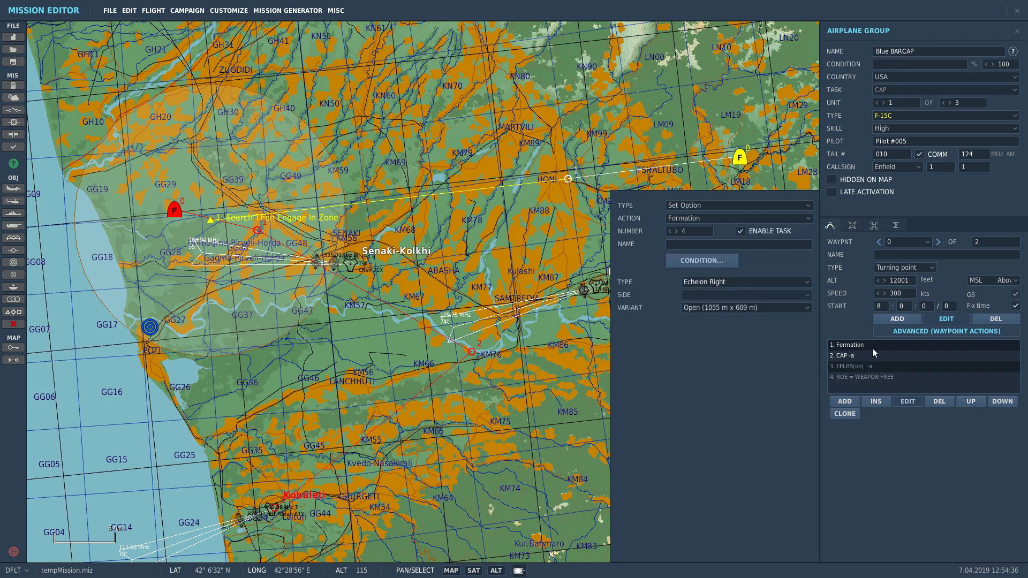
Set the formation type to Finger Four with the Group Close (50m x 50m) variant and close the group's settings
{"action": "left_click", "coordinate": [703, 282]}
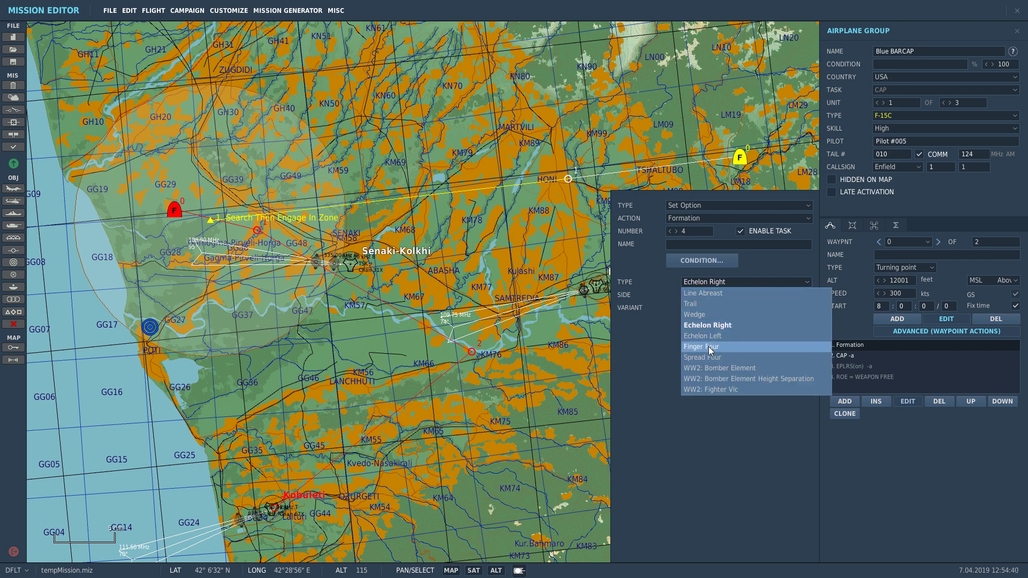
{"action": "left_click", "coordinate": [711, 347]}
{"action": "left_click", "coordinate": [708, 306]}
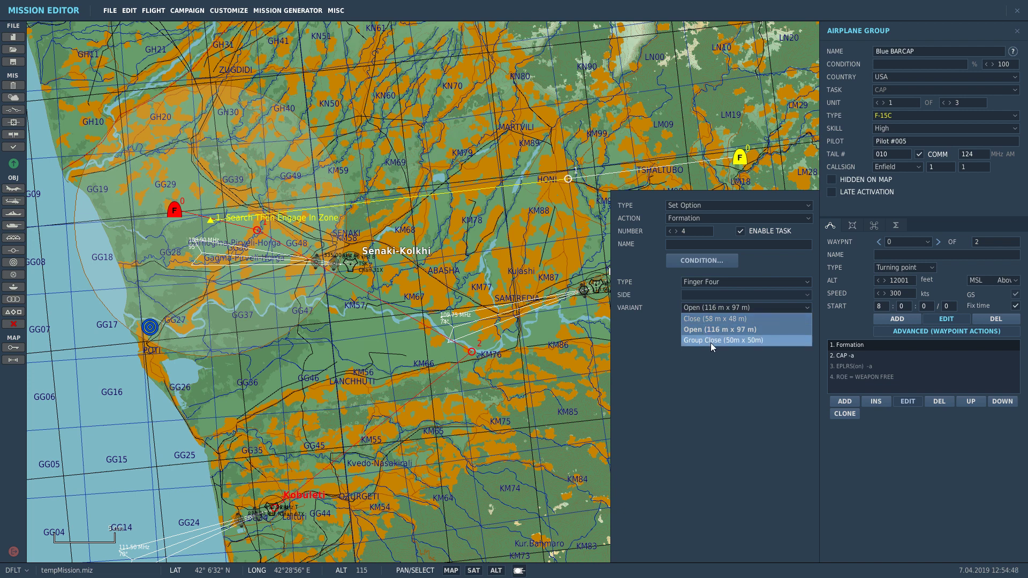
{"action": "left_click", "coordinate": [730, 343]}
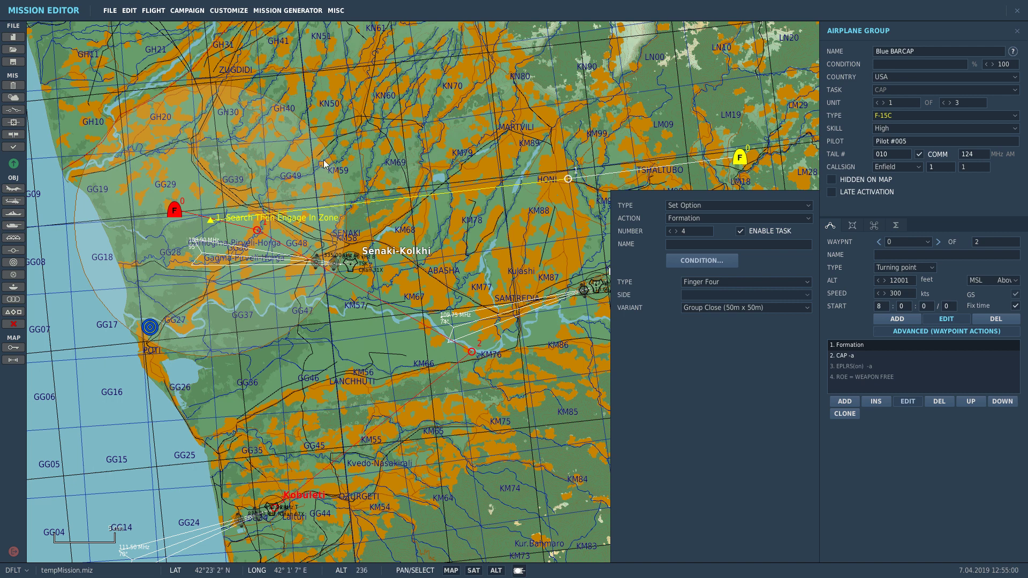
{"action": "left_click", "coordinate": [1017, 32]}
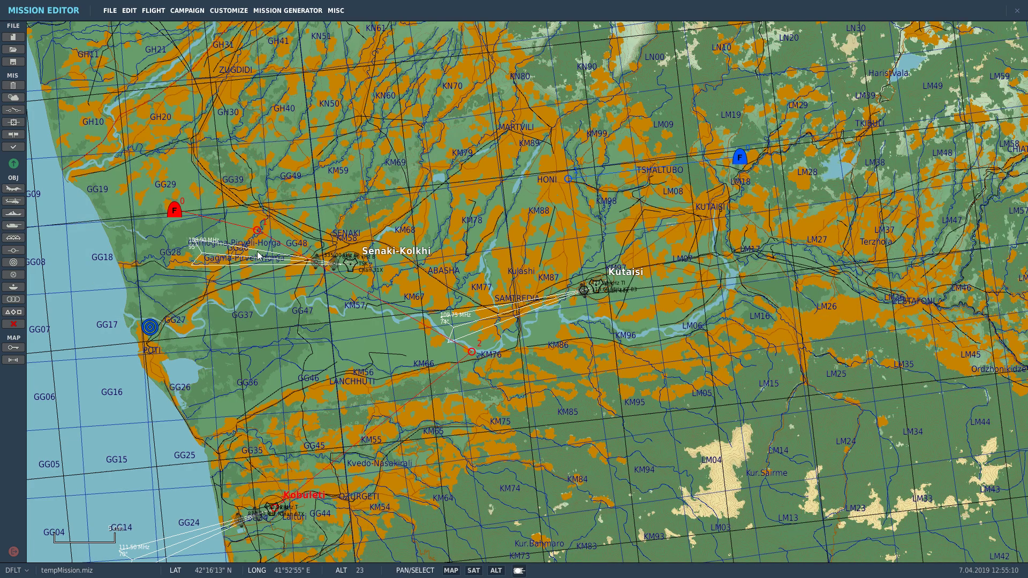
Place a new USAF Aggressors airplane group on the coast just west of the red Bomber group
{"action": "left_click", "coordinate": [176, 211]}
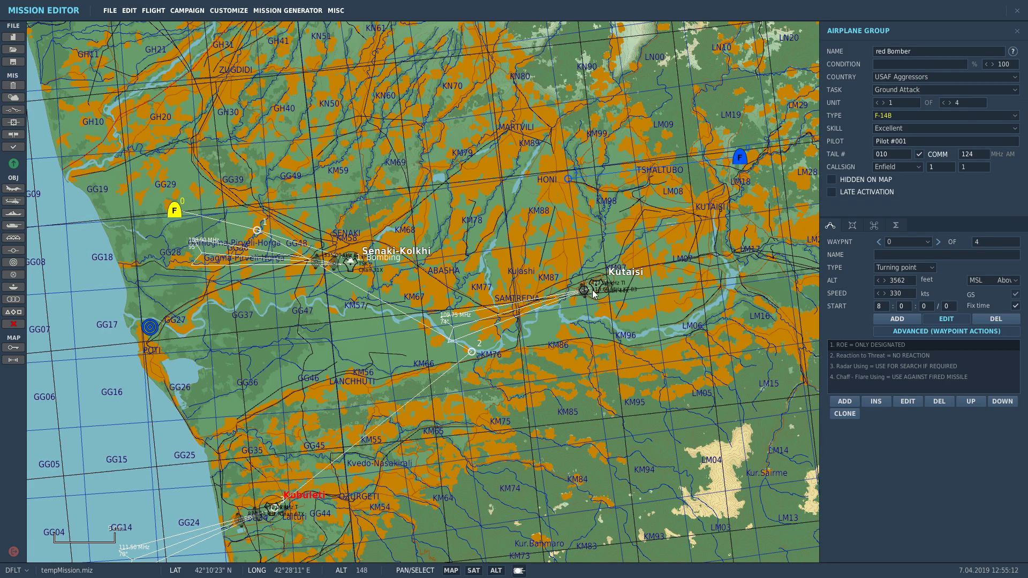
{"action": "scroll", "coordinate": [594, 292], "scroll_direction": "down", "scroll_amount": 2}
{"action": "scroll", "coordinate": [107, 205], "scroll_direction": "up", "scroll_amount": 2}
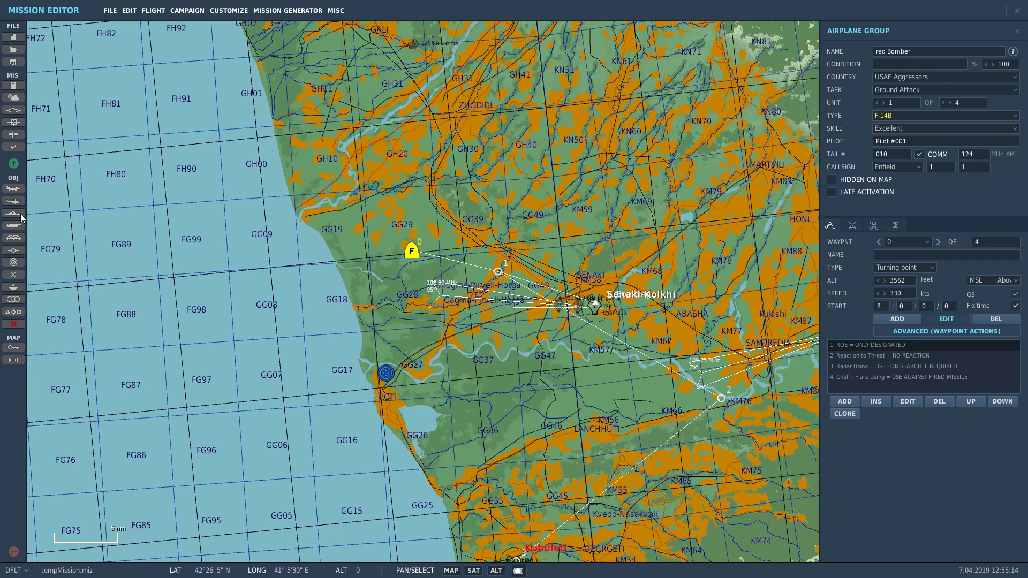
{"action": "left_click", "coordinate": [13, 190]}
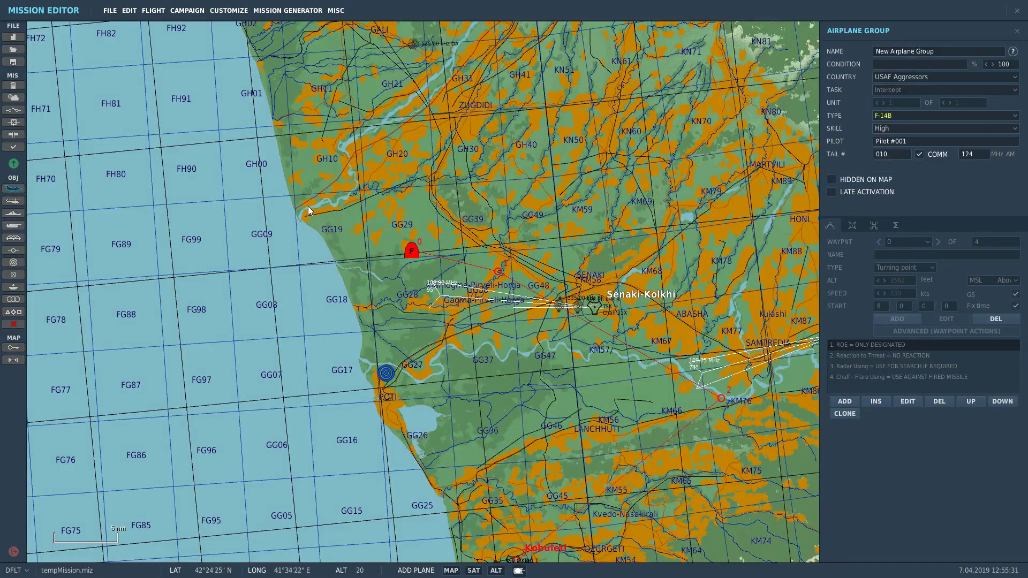
{"action": "left_click", "coordinate": [321, 239]}
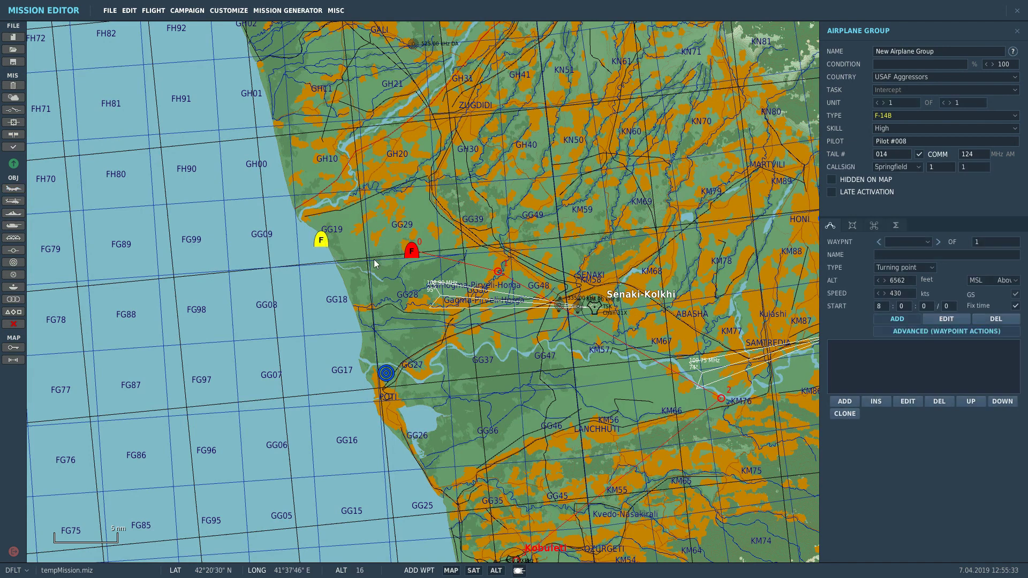
Set the new group's aircraft type to MiG-29S and name the group Red Escort
{"action": "left_click", "coordinate": [883, 115]}
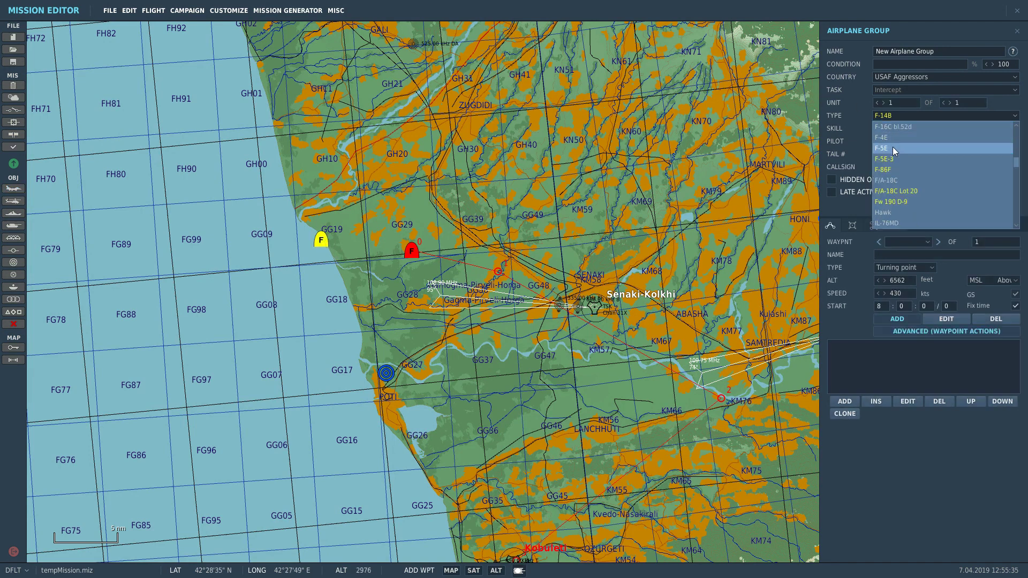
{"action": "scroll", "coordinate": [894, 159], "scroll_direction": "down", "scroll_amount": 3}
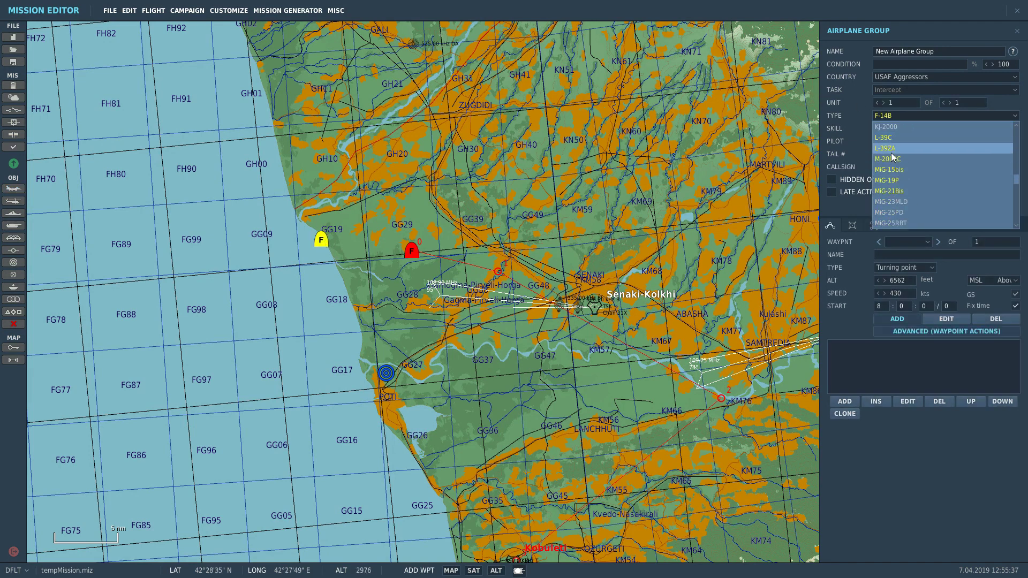
{"action": "scroll", "coordinate": [891, 161], "scroll_direction": "down", "scroll_amount": 2}
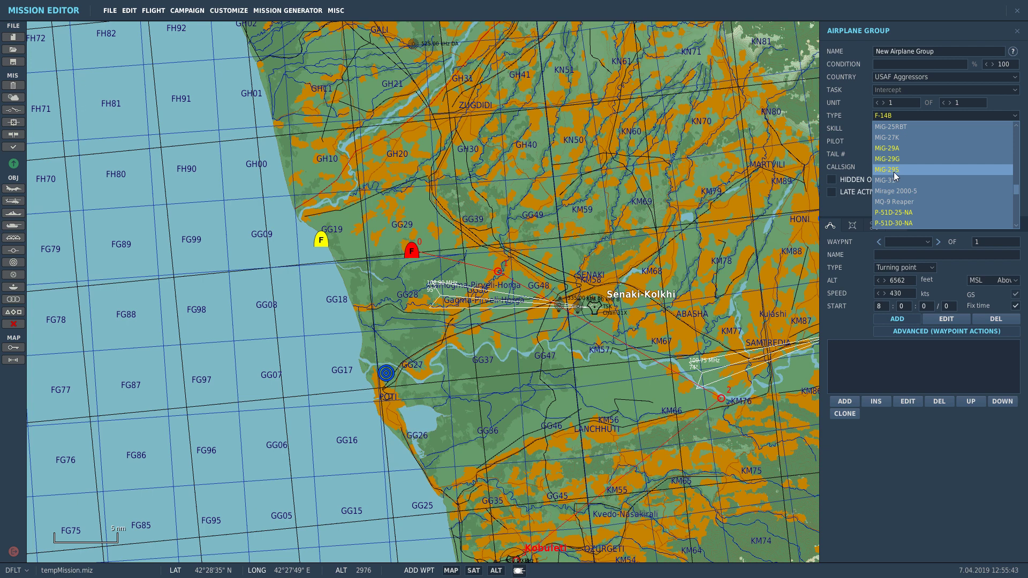
{"action": "left_click", "coordinate": [895, 170]}
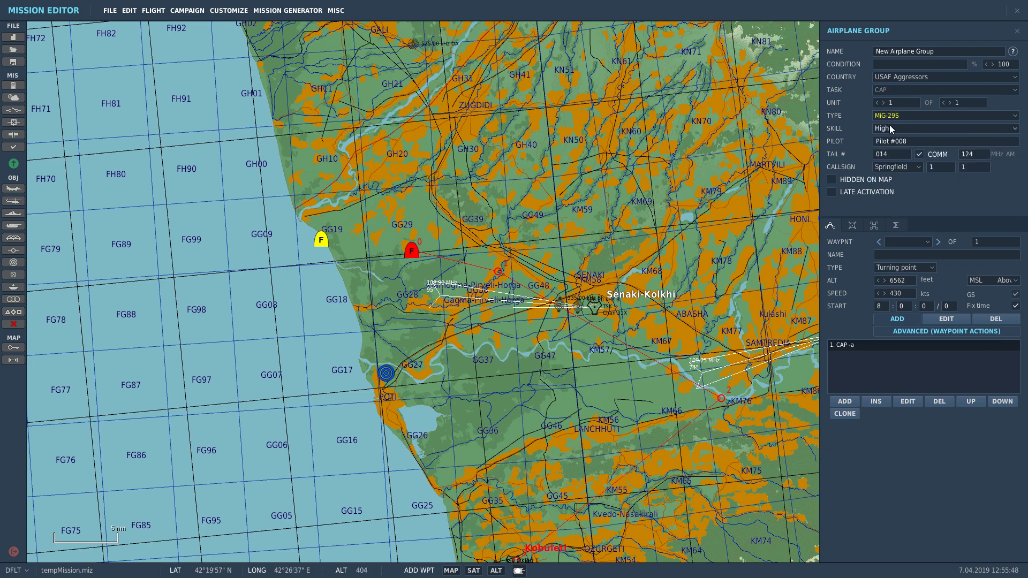
{"action": "left_click_drag", "start_coordinate": [867, 52], "coordinate": [824, 53]}
{"action": "type", "text": "Red Escort"}
{"action": "left_click", "coordinate": [846, 401]}
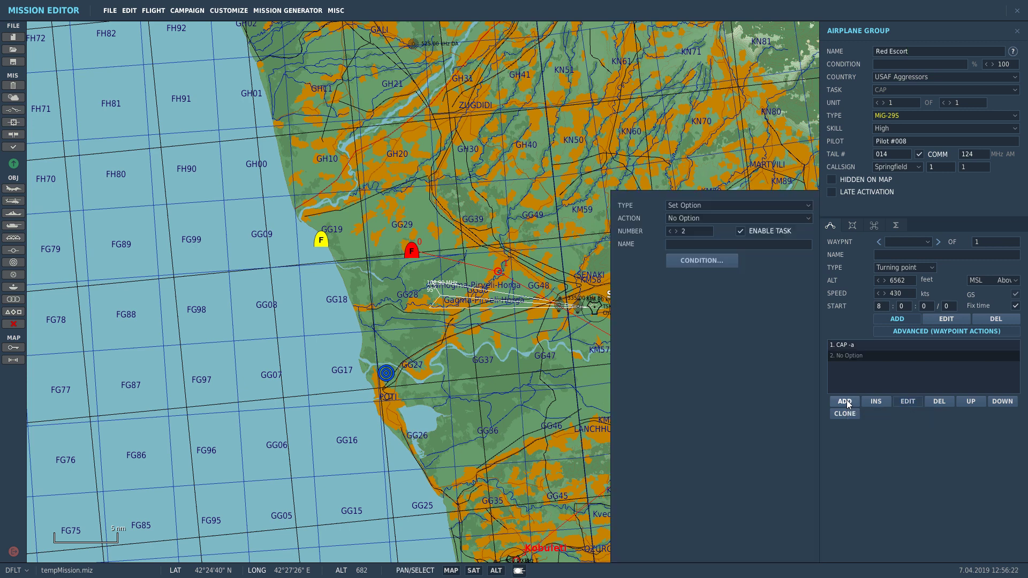
{"action": "left_click", "coordinate": [688, 205]}
{"action": "left_click", "coordinate": [687, 217]}
{"action": "left_click", "coordinate": [686, 218]}
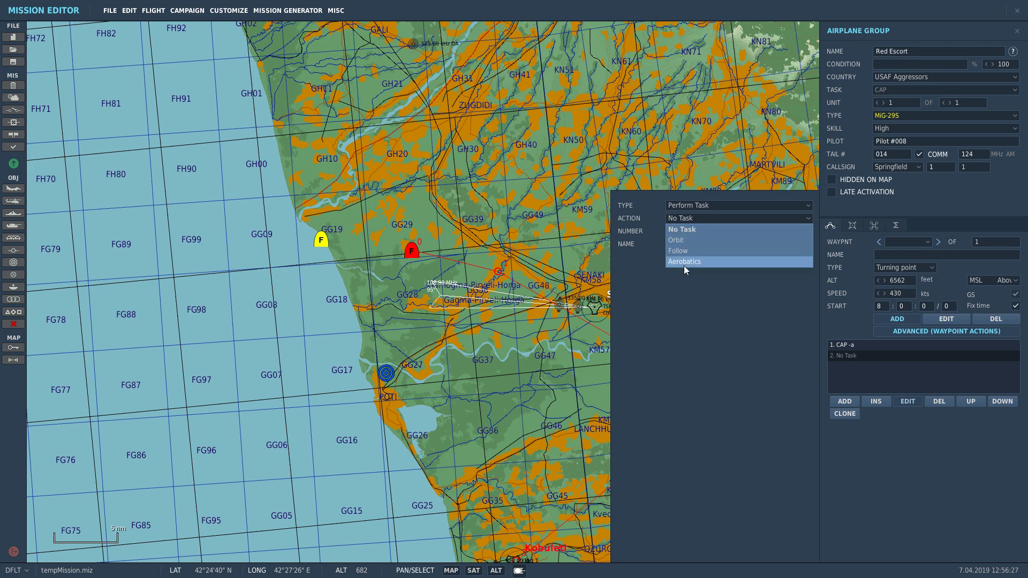
{"action": "left_click", "coordinate": [687, 205]}
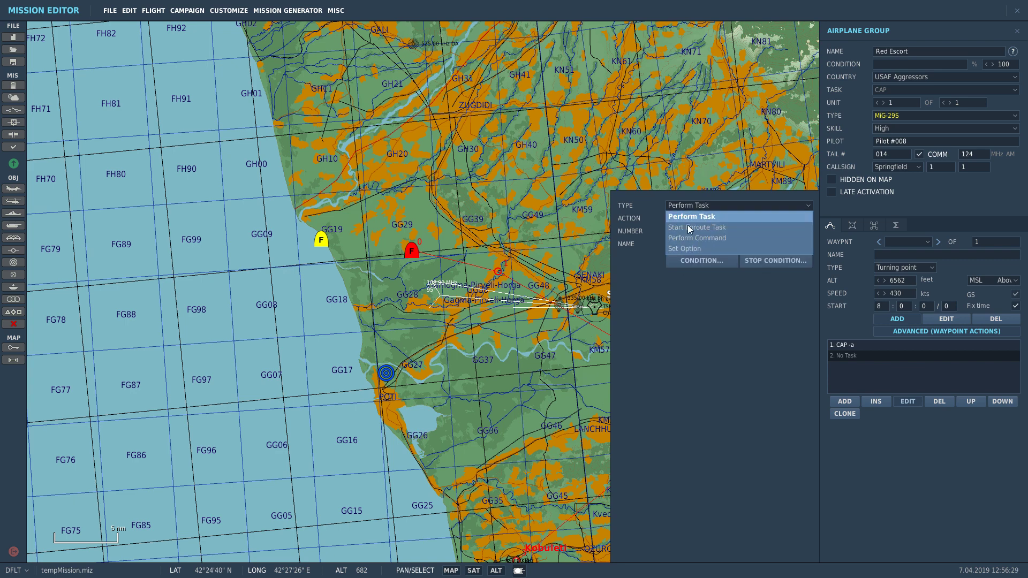
{"action": "left_click", "coordinate": [689, 237]}
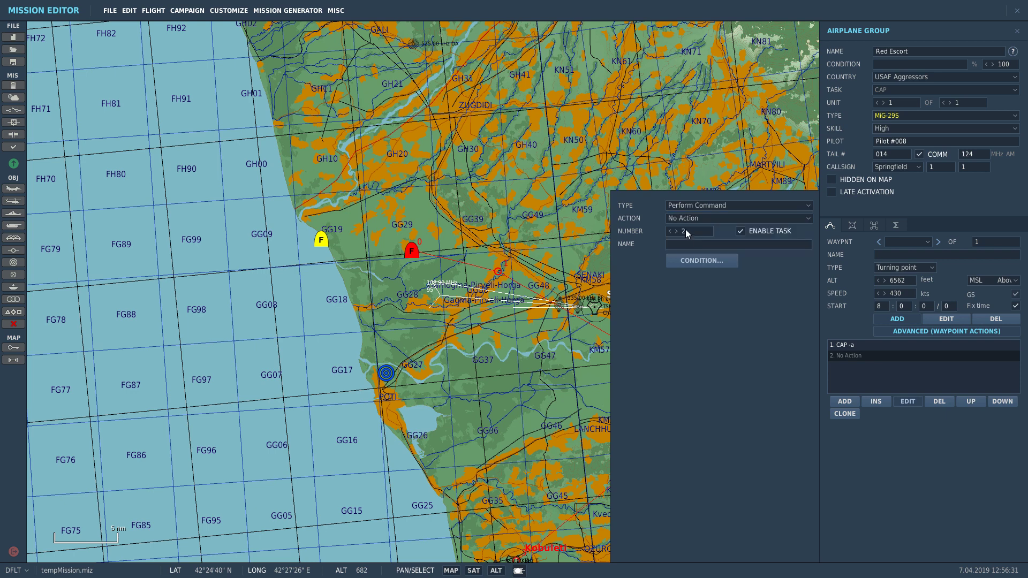
{"action": "left_click", "coordinate": [686, 220]}
{"action": "left_click", "coordinate": [686, 220]}
{"action": "left_click", "coordinate": [685, 206]}
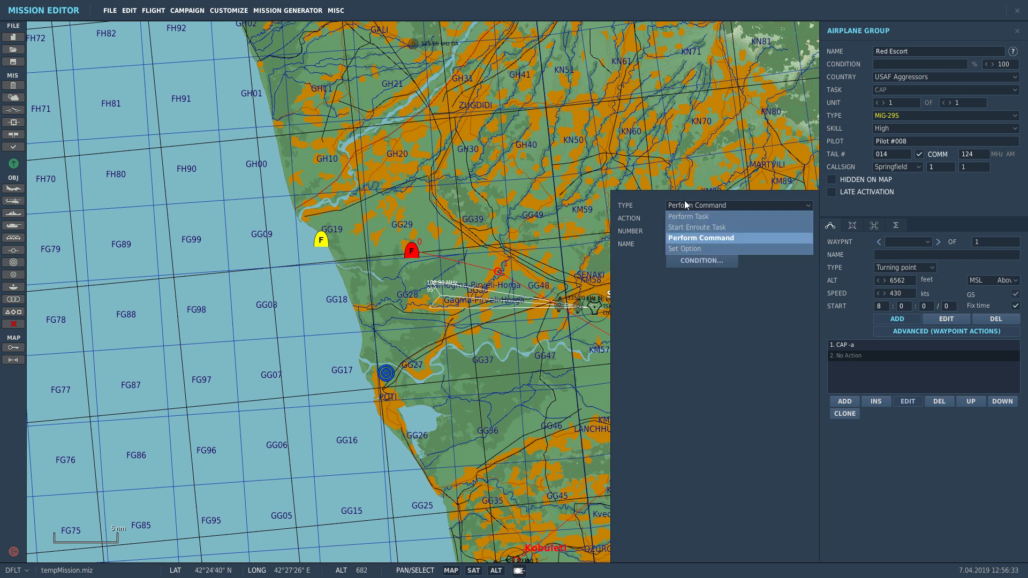
{"action": "left_click", "coordinate": [688, 226]}
{"action": "left_click", "coordinate": [686, 220]}
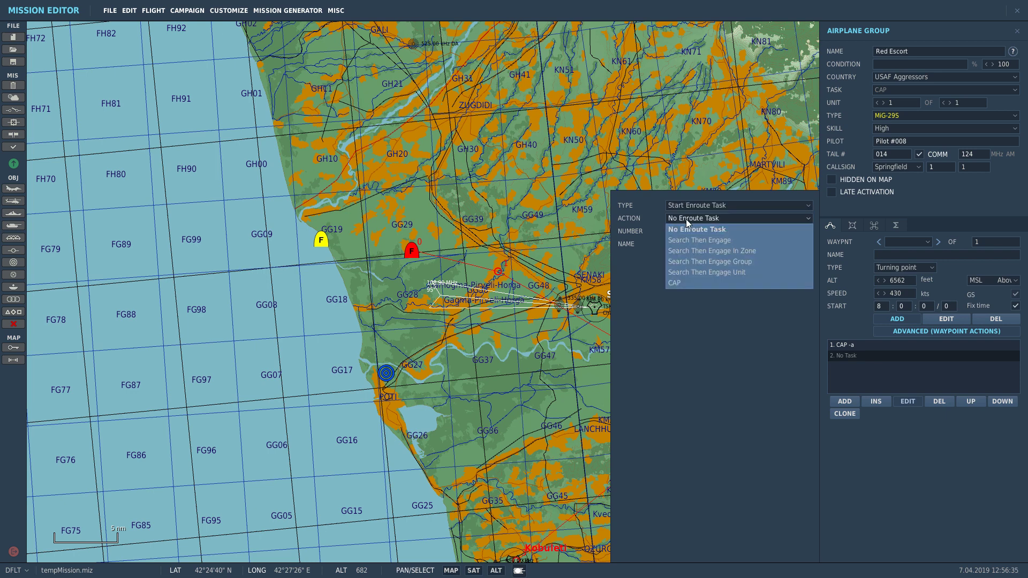
{"action": "left_click", "coordinate": [686, 220]}
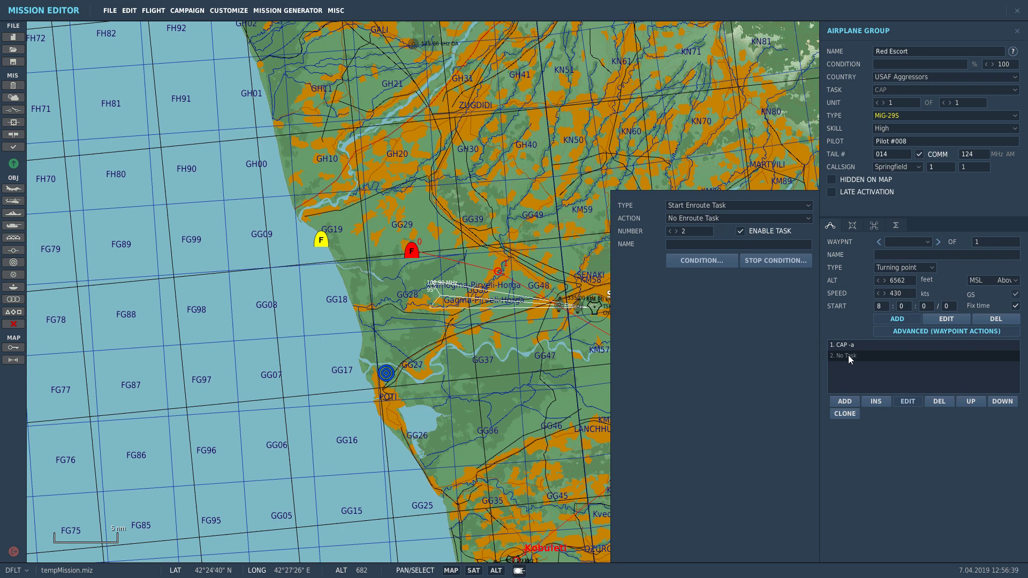
{"action": "left_click", "coordinate": [938, 402]}
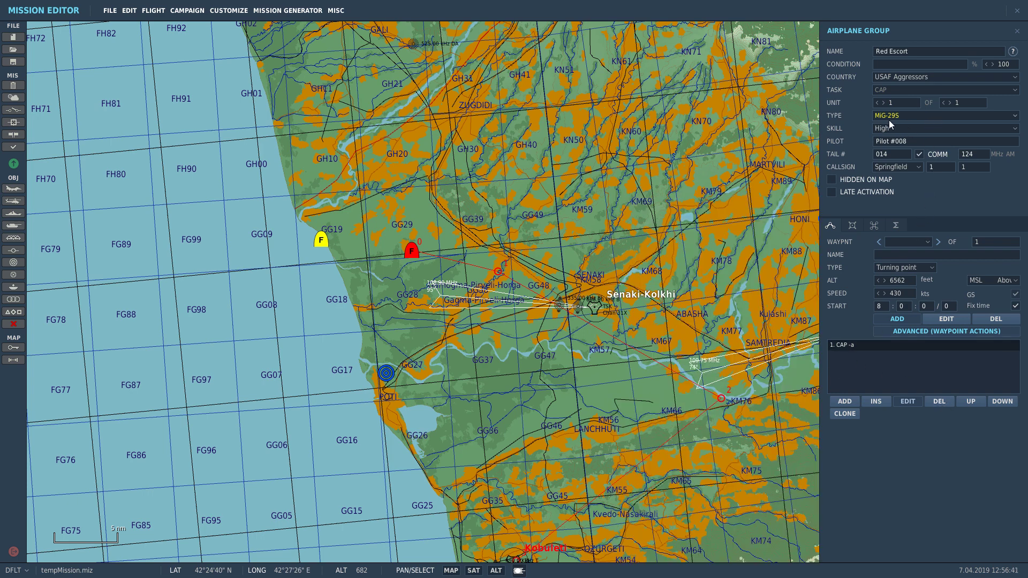
Change the Red Escort group's task to Escort and add a Perform Task action that escorts the red Bomber group
{"action": "left_click", "coordinate": [881, 89]}
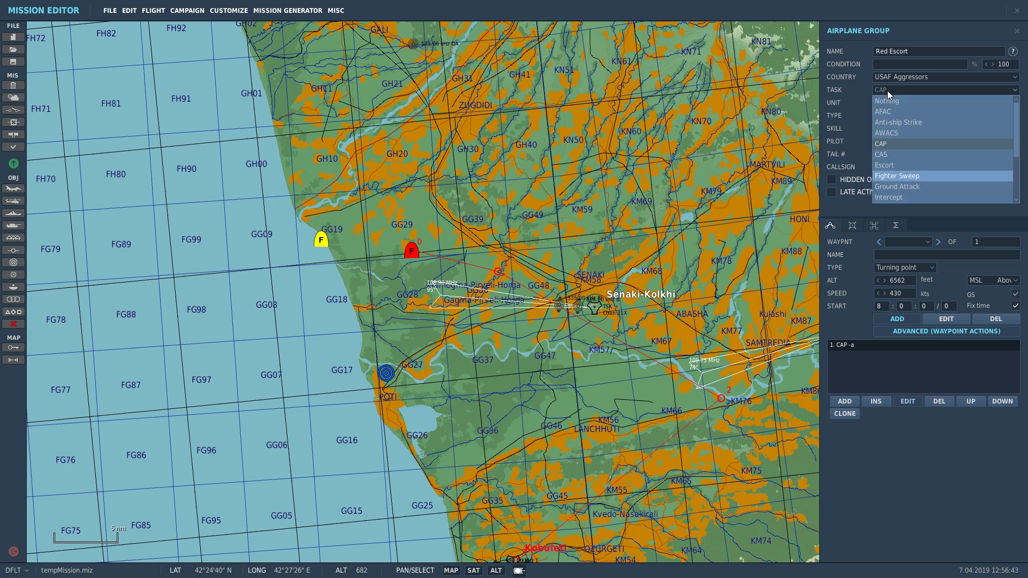
{"action": "left_click", "coordinate": [889, 164]}
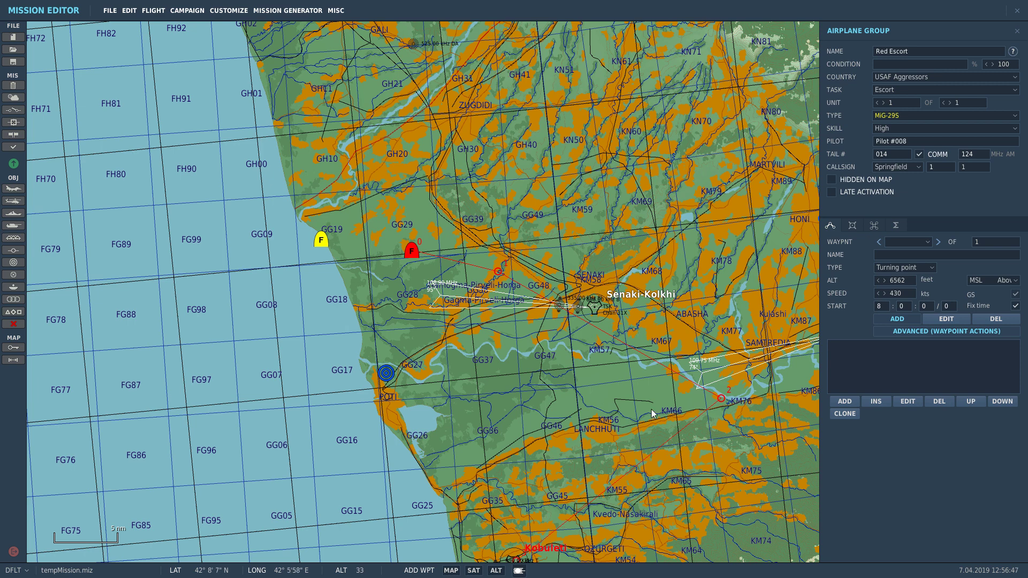
{"action": "left_click", "coordinate": [846, 402]}
{"action": "left_click", "coordinate": [707, 203]}
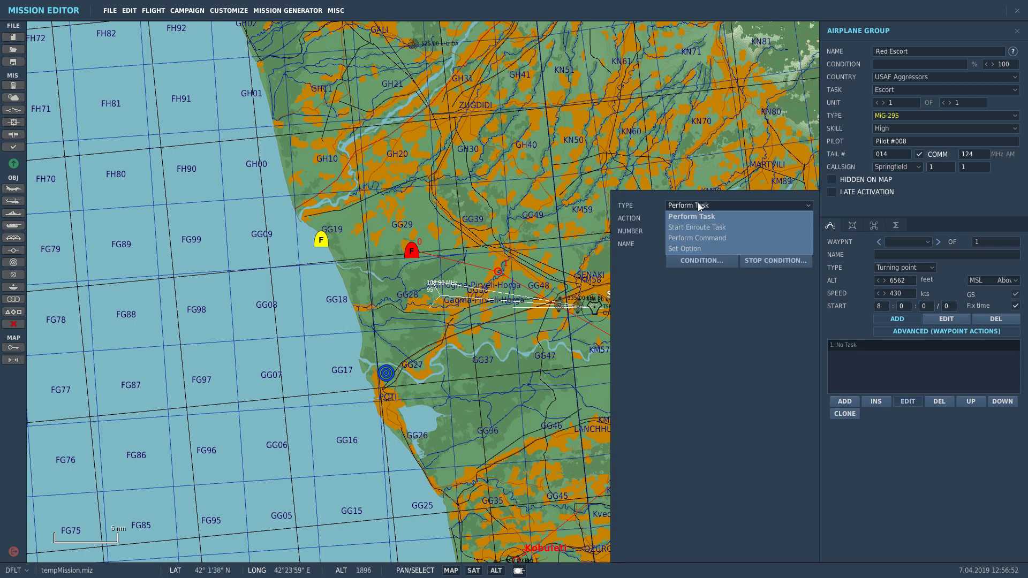
{"action": "left_click", "coordinate": [698, 204]}
{"action": "left_click", "coordinate": [686, 216]}
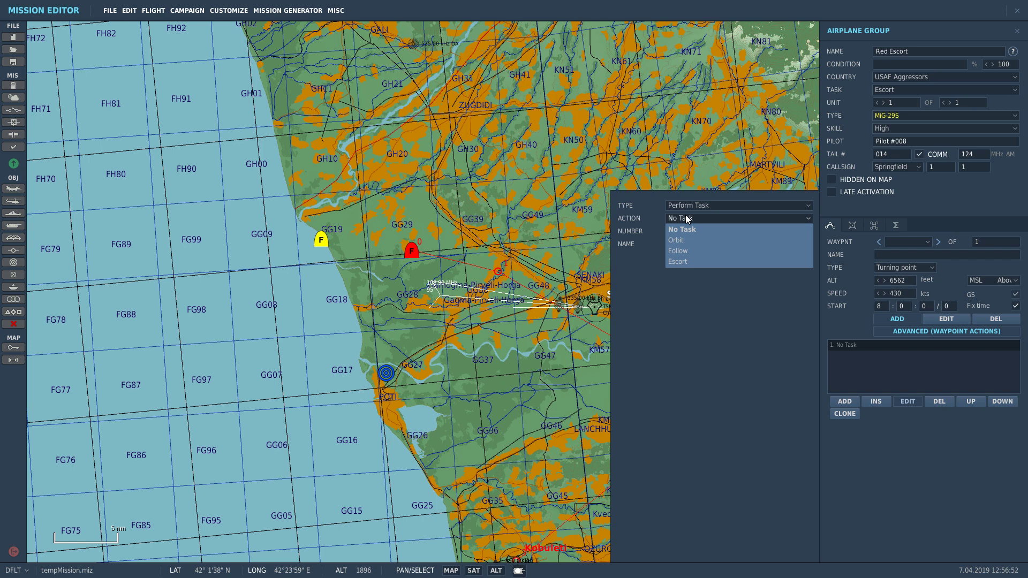
{"action": "left_click", "coordinate": [680, 262]}
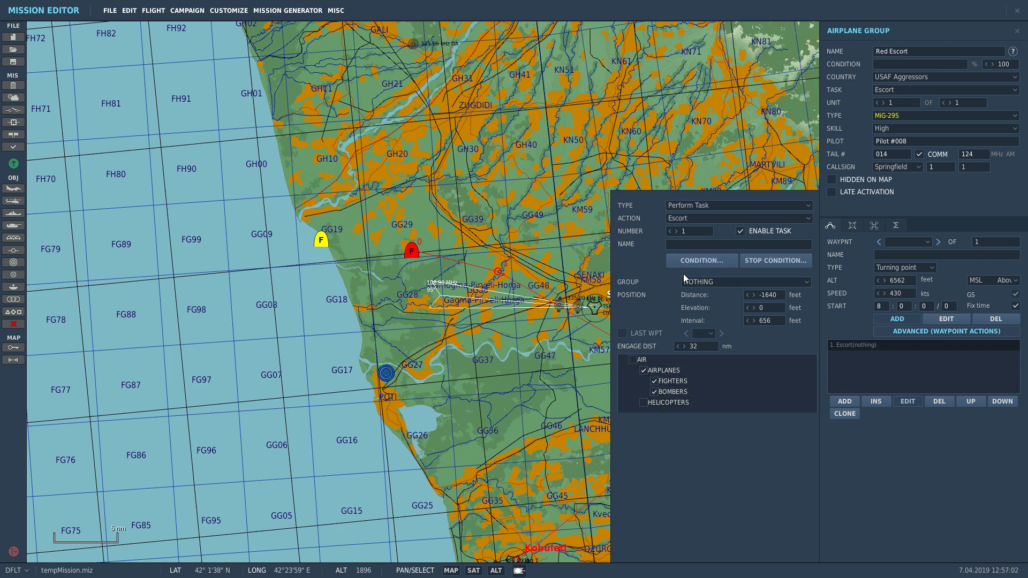
{"action": "left_click", "coordinate": [697, 283]}
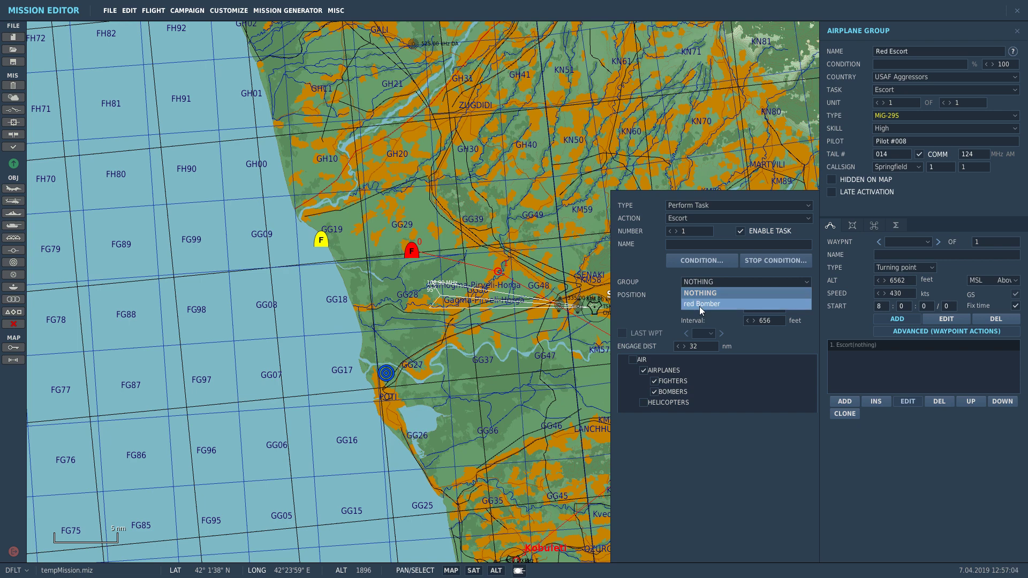
{"action": "left_click", "coordinate": [700, 304]}
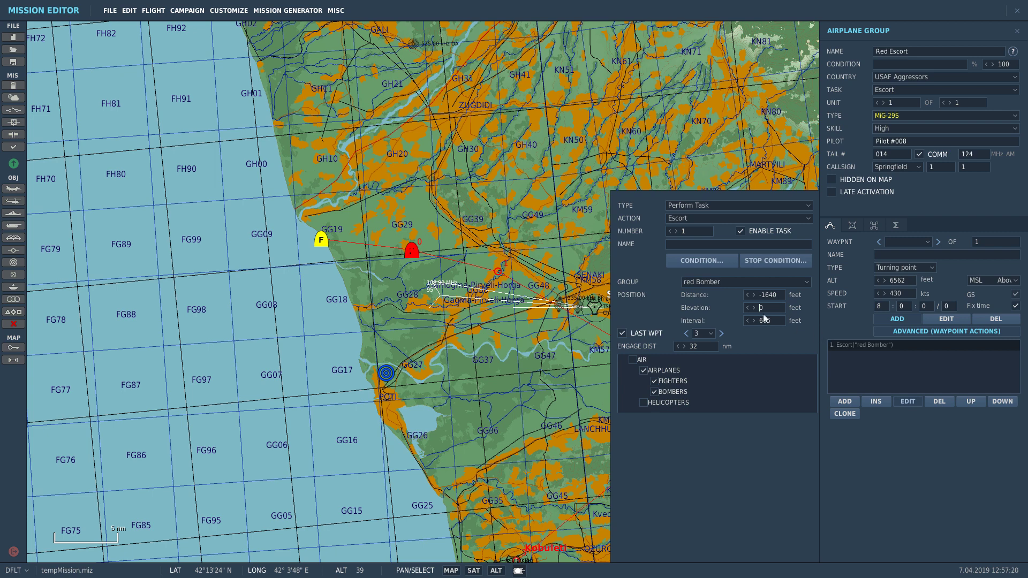
Set the escort action's elevation to 10000 feet, its last waypoint to 2 and its engage distance to 30 nm
{"action": "type", "text": "10000"}
{"action": "scroll", "coordinate": [281, 297], "scroll_direction": "down", "scroll_amount": 3}
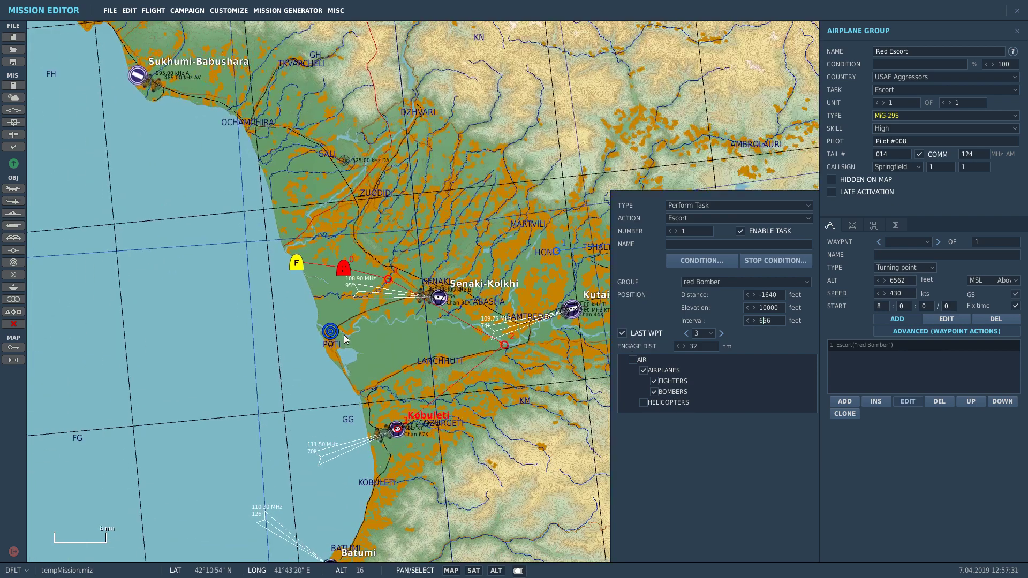
{"action": "scroll", "coordinate": [345, 342], "scroll_direction": "up", "scroll_amount": 2}
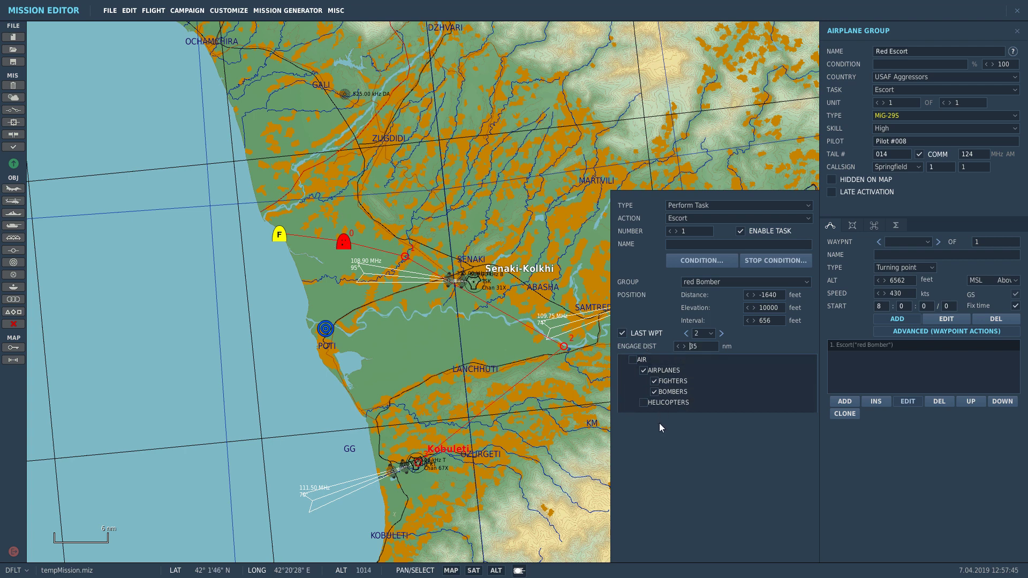
{"action": "left_click", "coordinate": [678, 346]}
{"action": "left_click", "coordinate": [677, 347]}
Exclude bombers from the escort action's targets so that only fighters are engaged
{"action": "left_click", "coordinate": [655, 392]}
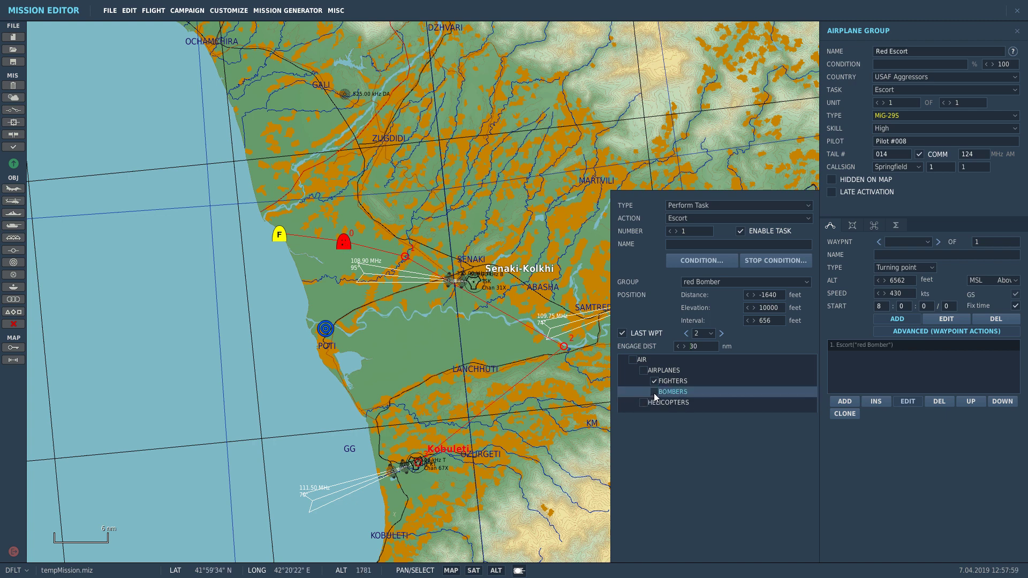
{"action": "left_click", "coordinate": [645, 371]}
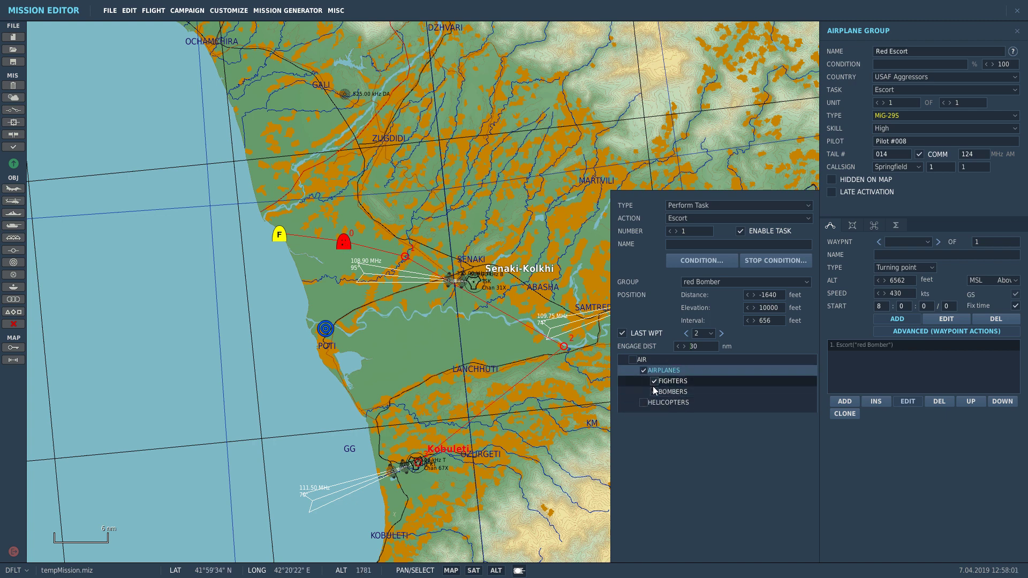
{"action": "left_click", "coordinate": [645, 371]}
{"action": "left_click", "coordinate": [652, 382]}
{"action": "left_click", "coordinate": [653, 382]}
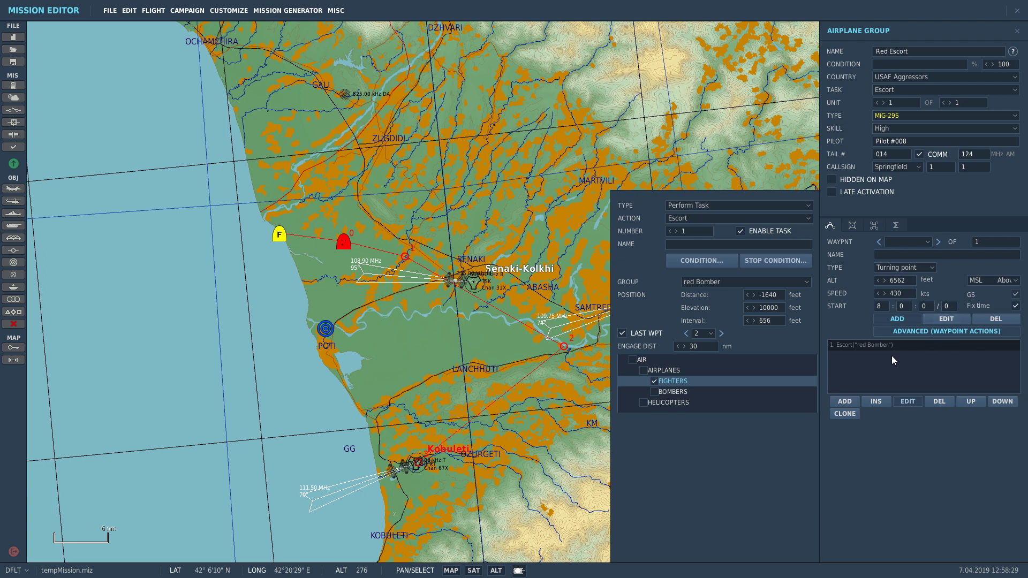
Add waypoint 1 to the Red Escort route at Kobuleti and check the actions of both waypoints
{"action": "left_click", "coordinate": [897, 319]}
{"action": "left_click", "coordinate": [410, 468]}
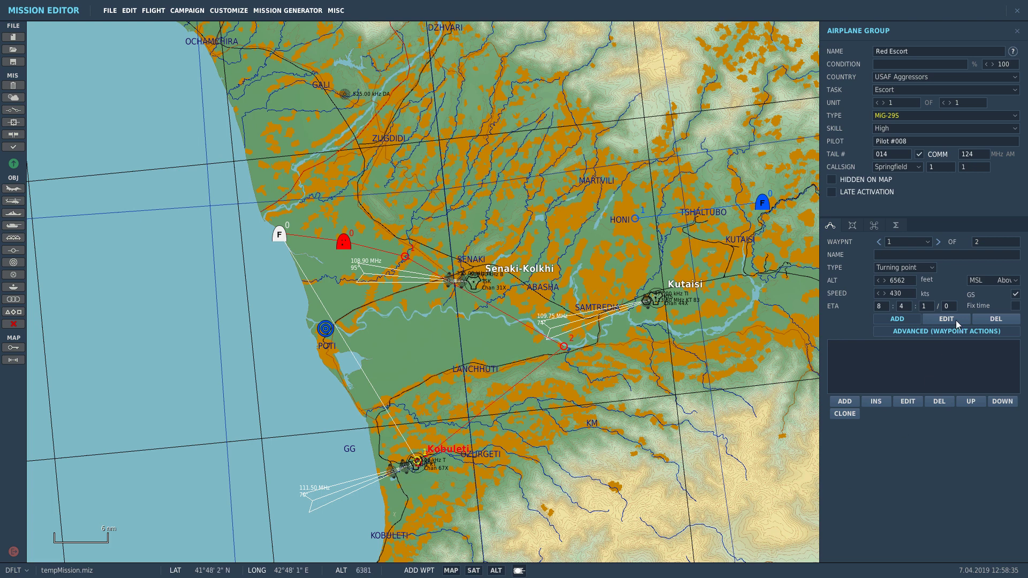
{"action": "left_click", "coordinate": [880, 243]}
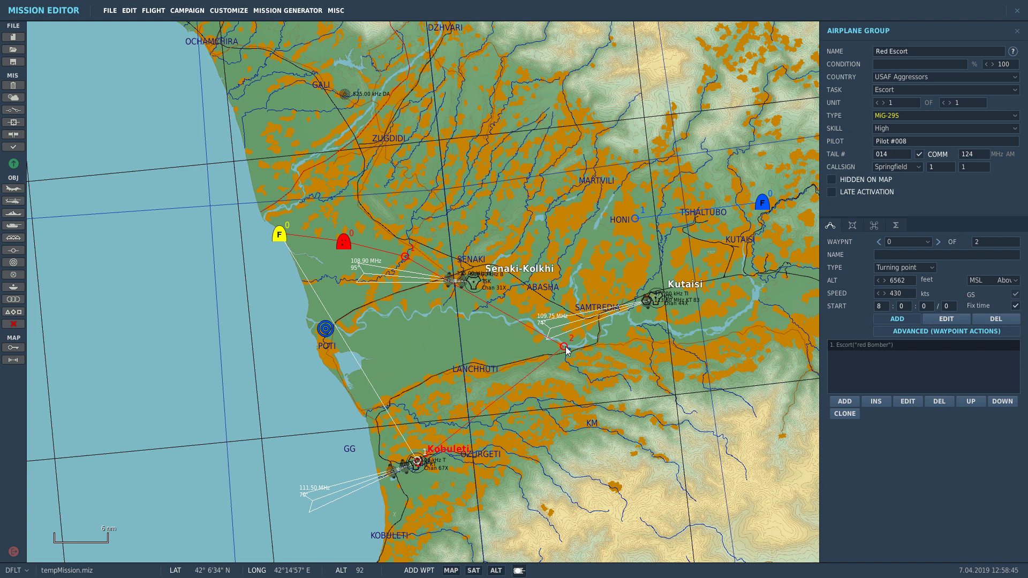
{"action": "left_click", "coordinate": [939, 242]}
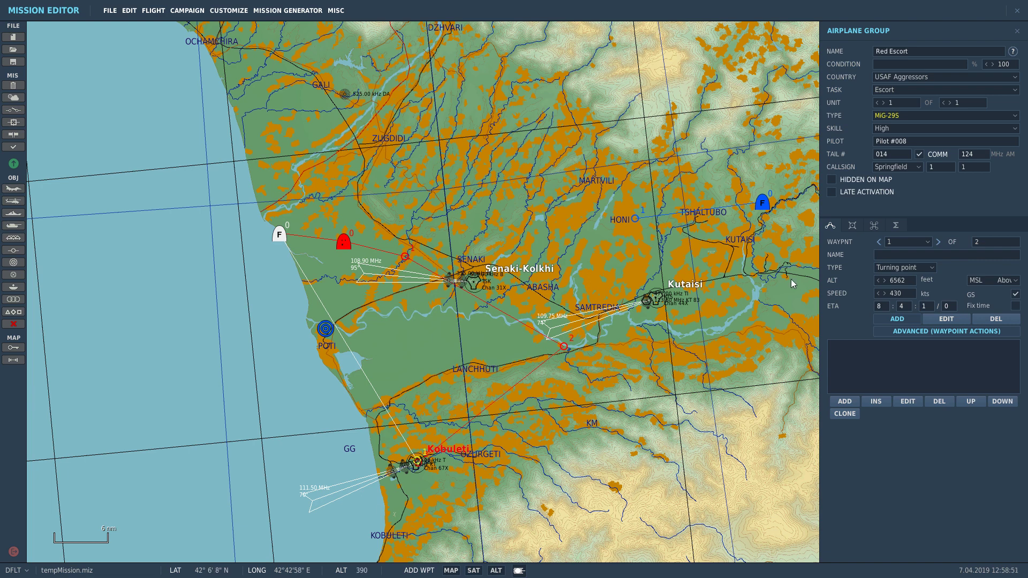
Equip the Red Escort group with the R-77*4,R-73*2,Fuel-1500 loadout and open its route summary
{"action": "left_click", "coordinate": [853, 225]}
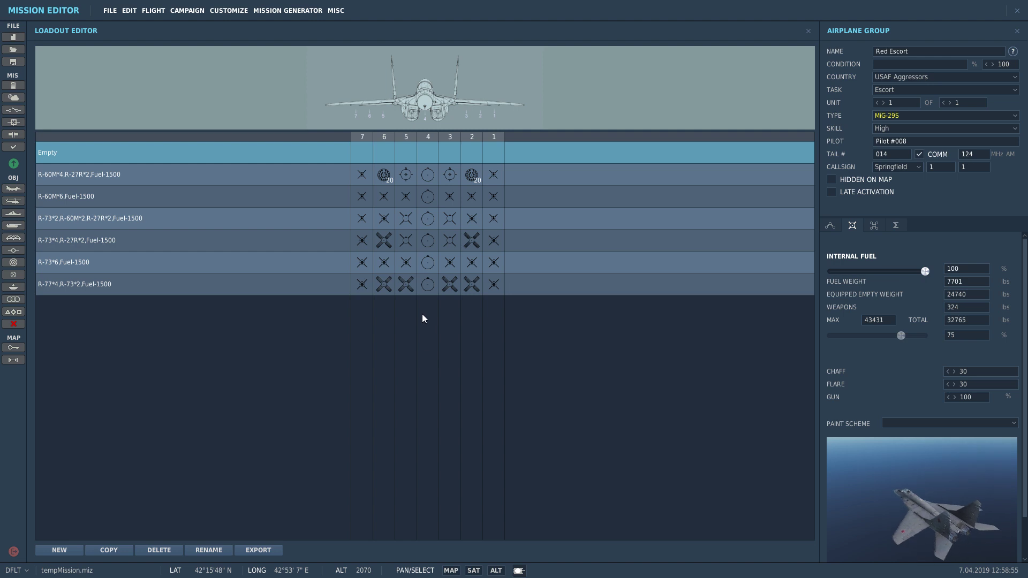
{"action": "left_click", "coordinate": [390, 288]}
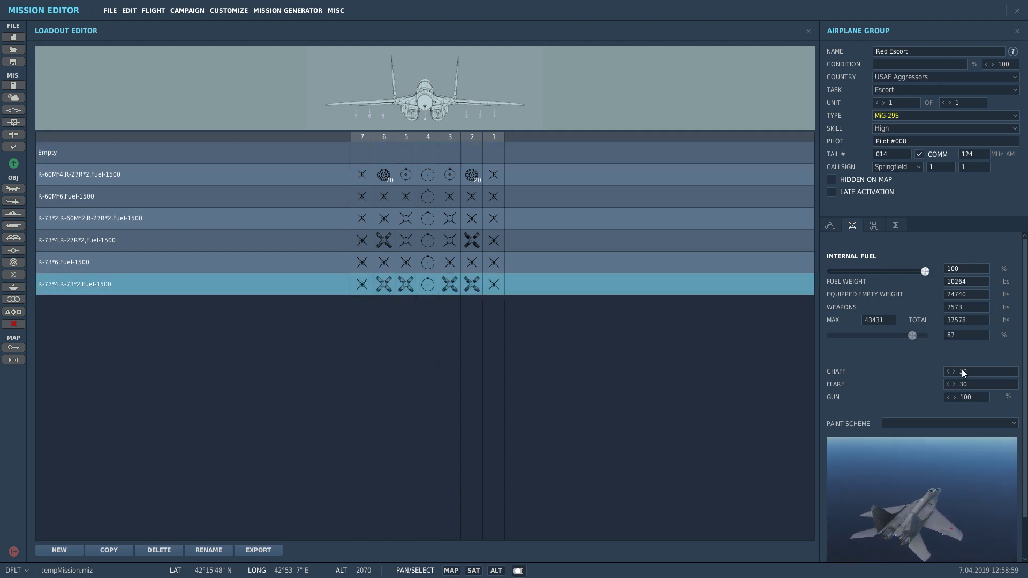
{"action": "left_click", "coordinate": [809, 31]}
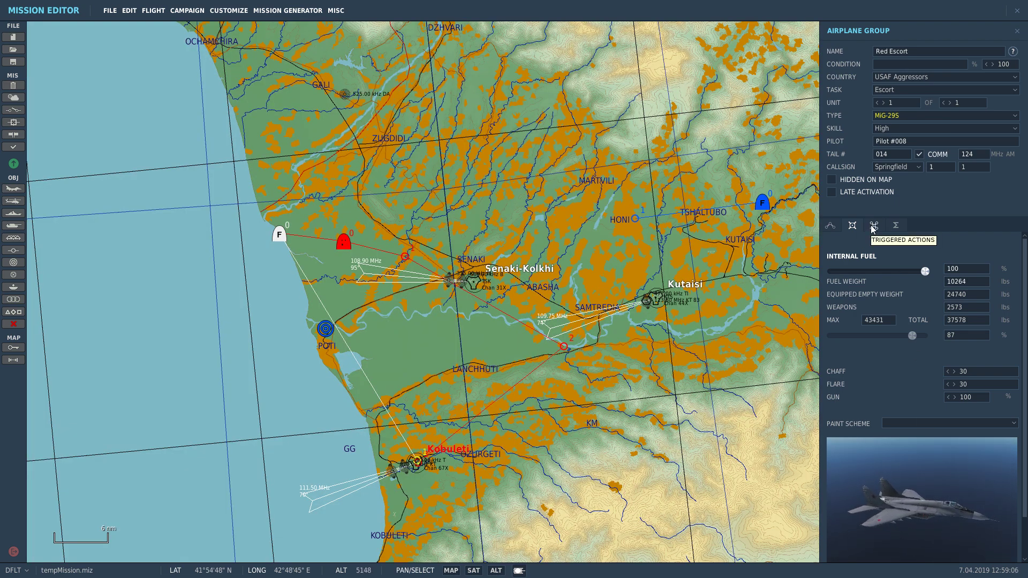
{"action": "left_click", "coordinate": [894, 229]}
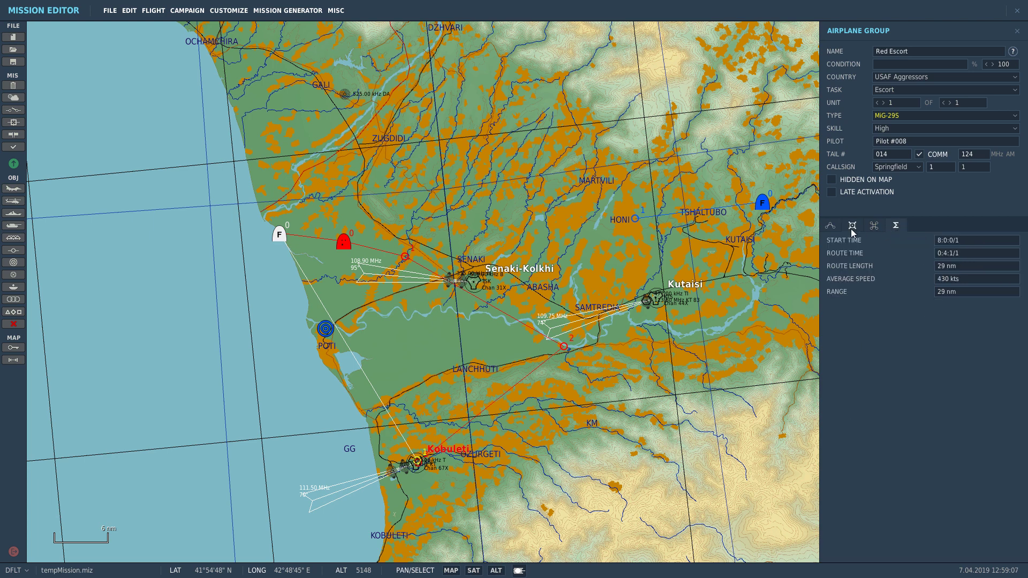
Add a Set Option action at waypoint 0 of the Red Escort group with ROE set to WEAPON FREE
{"action": "left_click", "coordinate": [830, 226]}
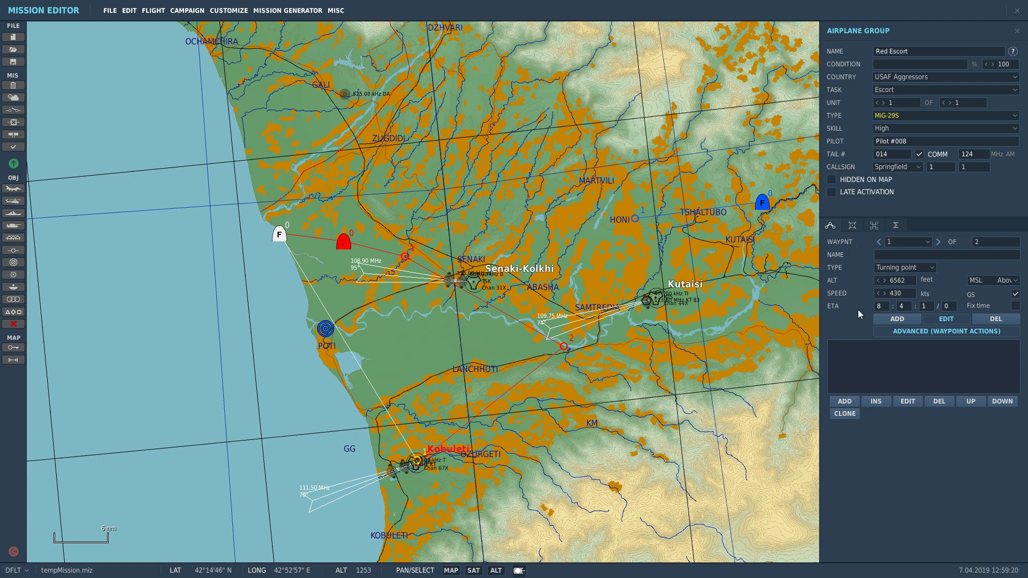
{"action": "left_click", "coordinate": [878, 242]}
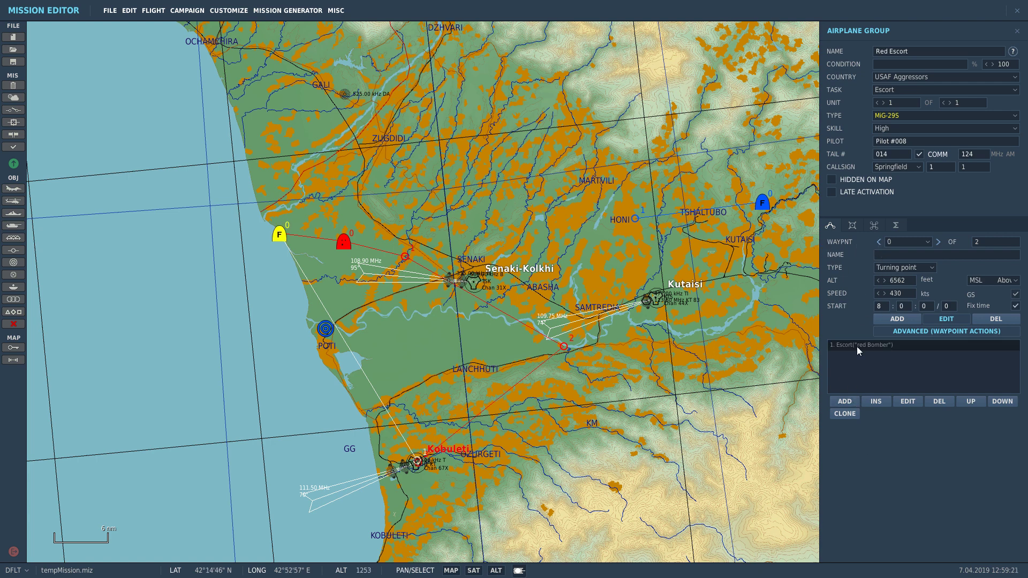
{"action": "left_click", "coordinate": [844, 402]}
{"action": "left_click", "coordinate": [686, 206]}
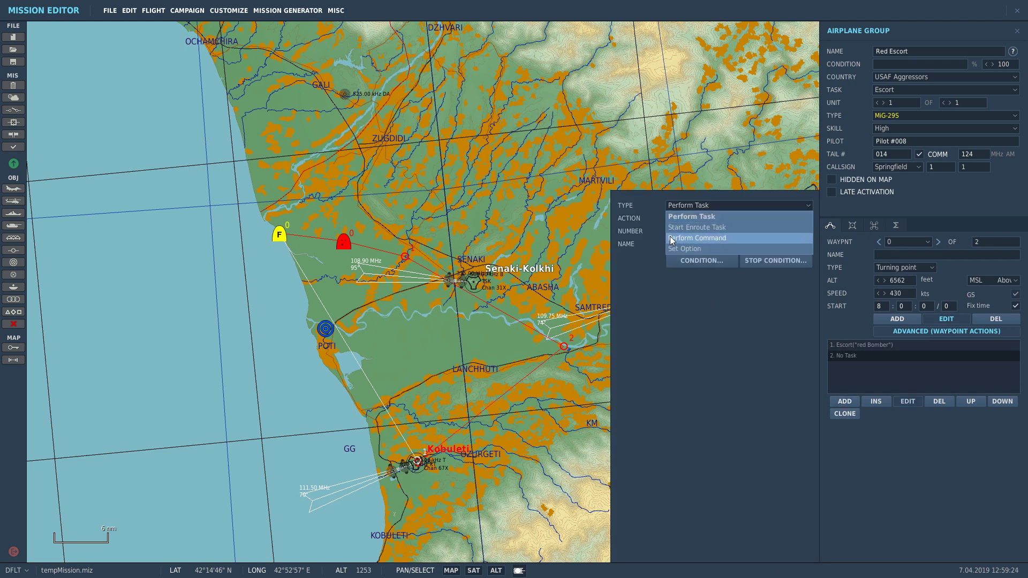
{"action": "left_click", "coordinate": [673, 241]}
{"action": "left_click", "coordinate": [673, 220]}
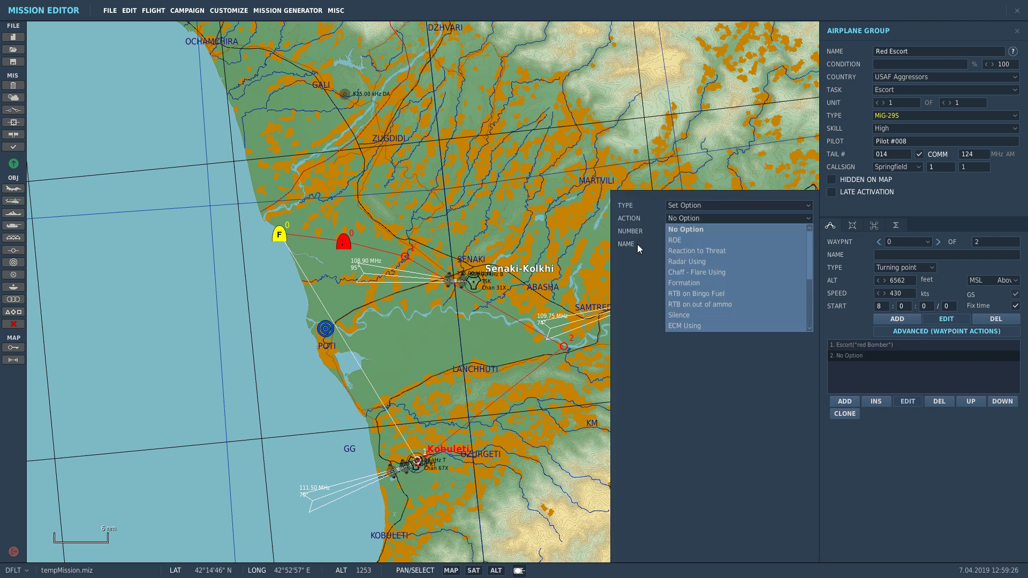
{"action": "left_click", "coordinate": [686, 242]}
{"action": "left_click", "coordinate": [670, 284]}
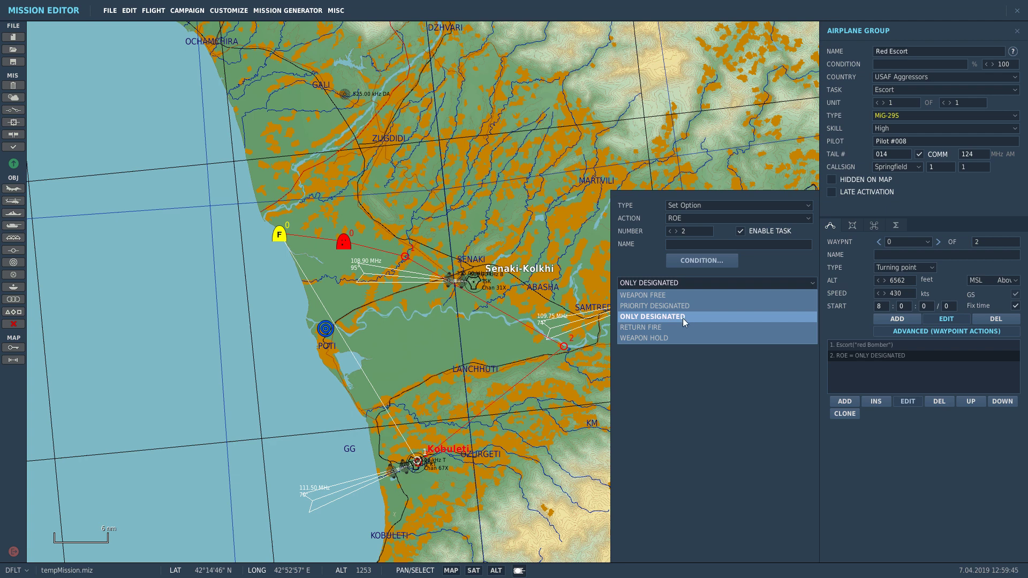
{"action": "left_click", "coordinate": [657, 296]}
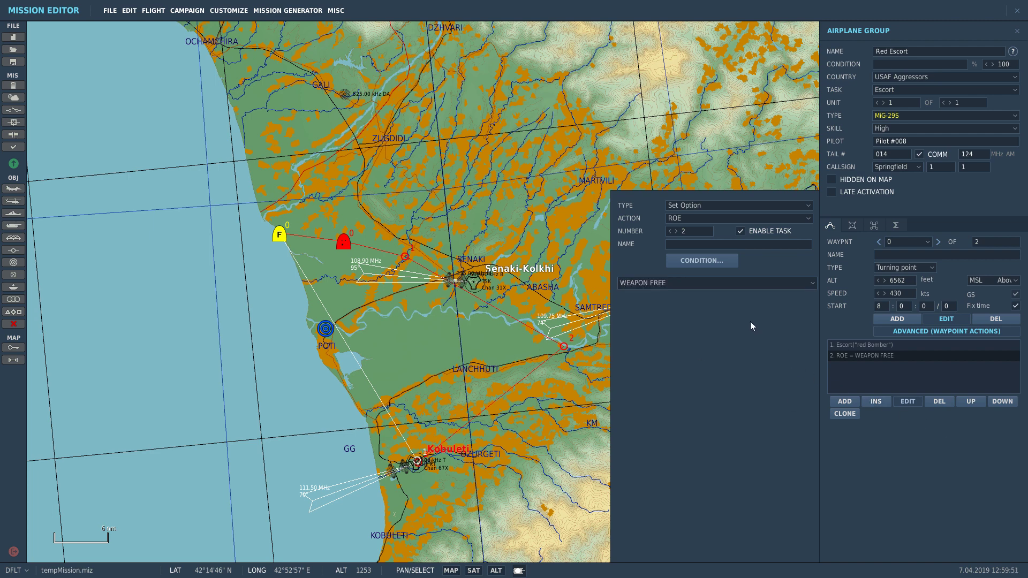
{"action": "left_click", "coordinate": [845, 401]}
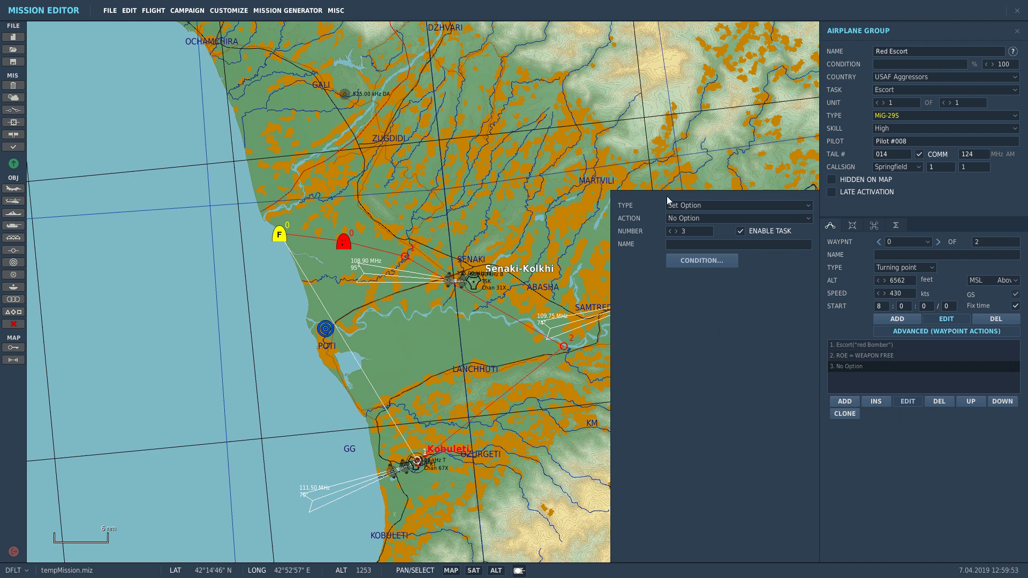
{"action": "left_click", "coordinate": [676, 218]}
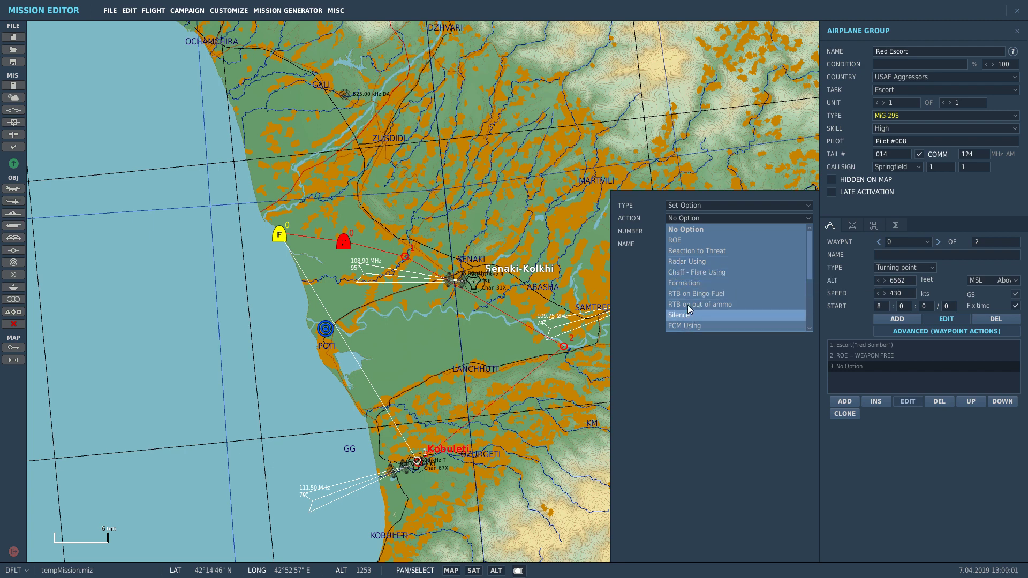
{"action": "left_click", "coordinate": [744, 442]}
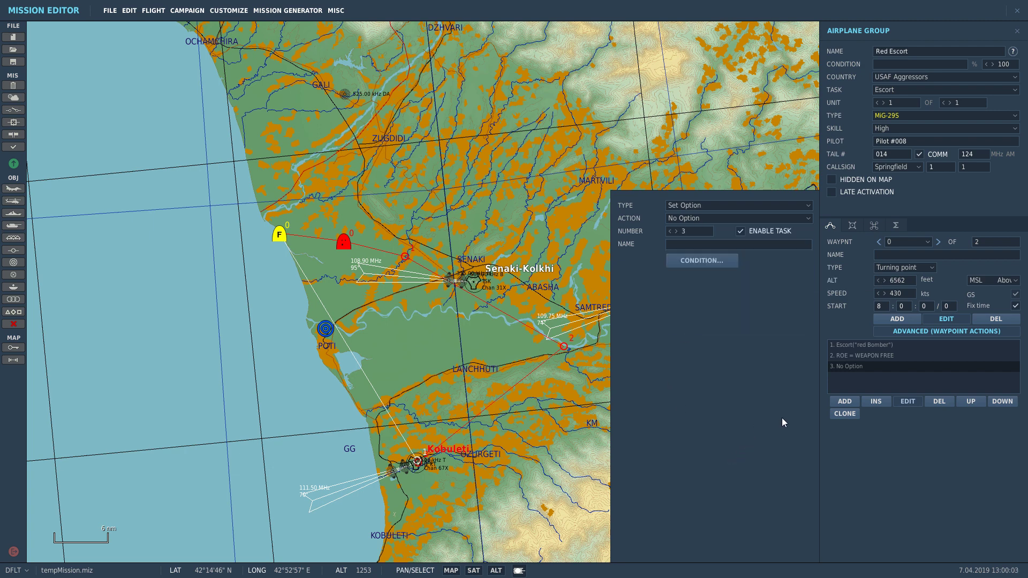
{"action": "left_click", "coordinate": [940, 401]}
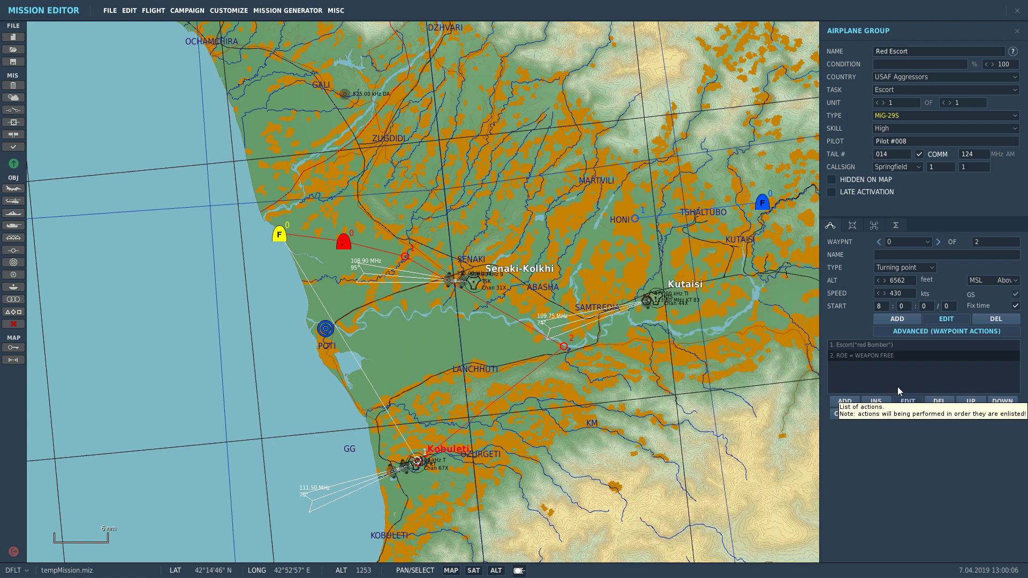
Increase the Red Escort group to 3 aircraft and check the loadout of the added unit
{"action": "left_click", "coordinate": [464, 289]}
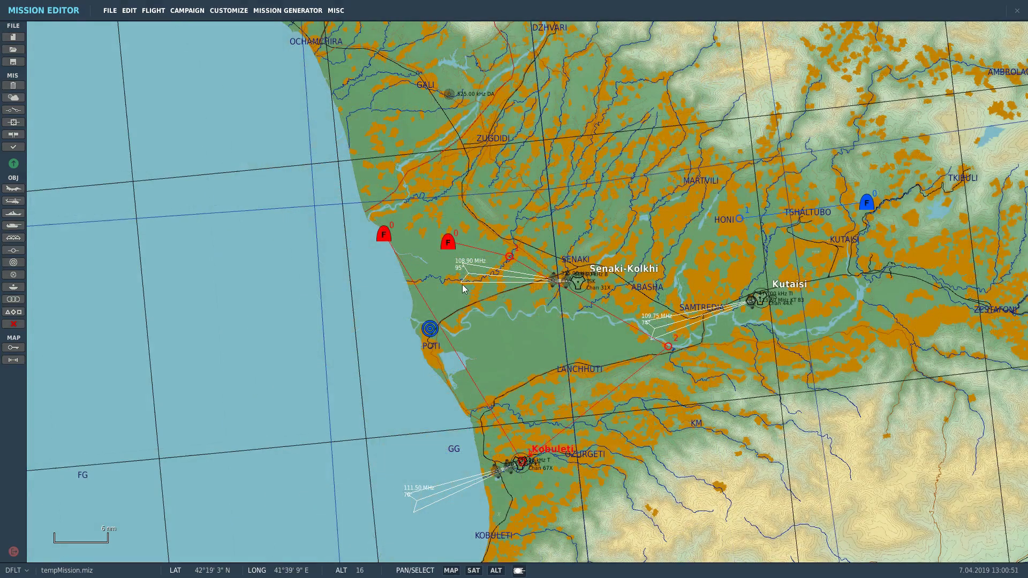
{"action": "left_click", "coordinate": [383, 236]}
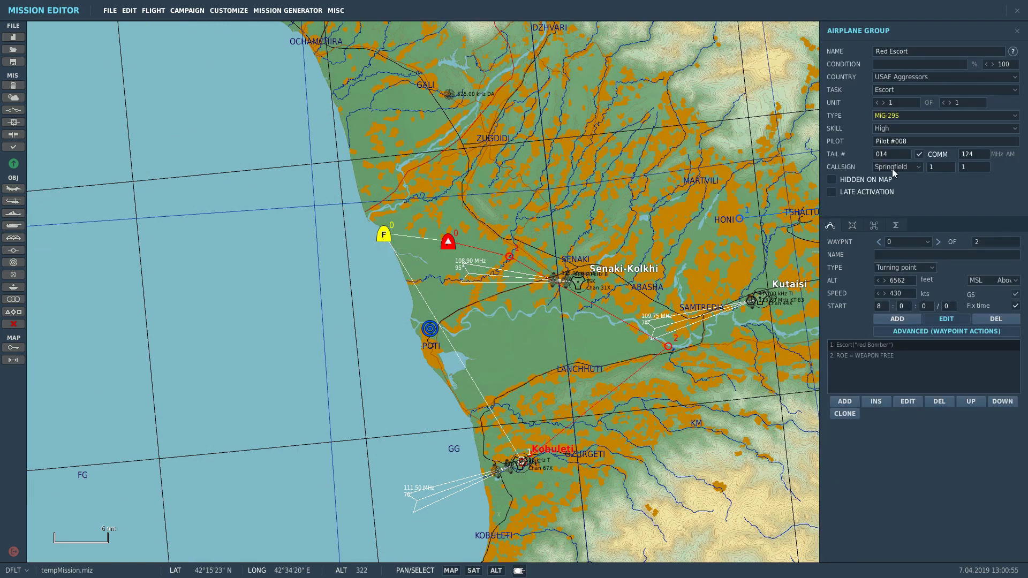
{"action": "double_click", "coordinate": [950, 102]}
{"action": "left_click", "coordinate": [853, 225]}
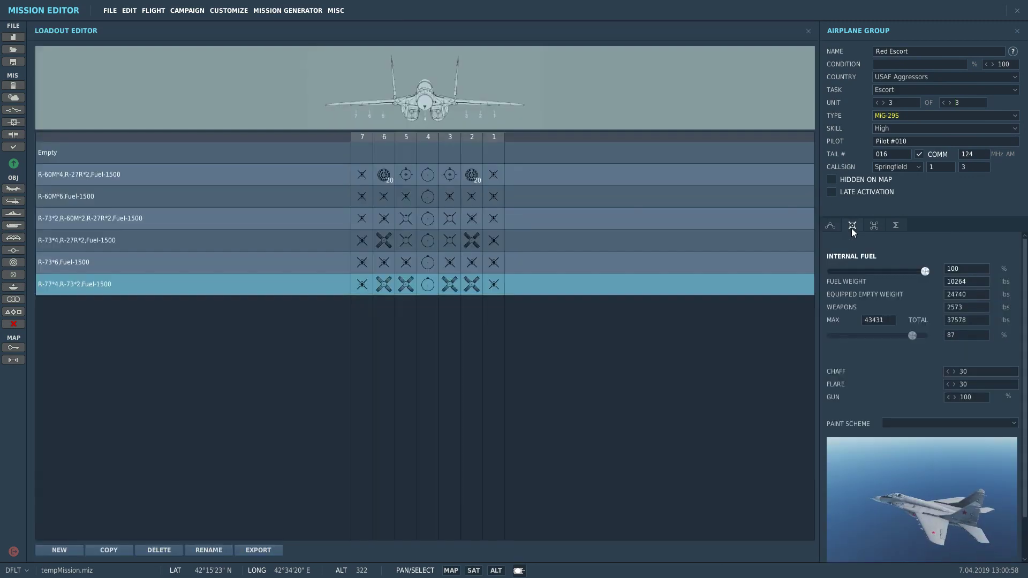
{"action": "left_click", "coordinate": [1019, 32]}
Start flying the mission without saving the changes and bring up the in-mission map with all groups in view
{"action": "left_click", "coordinate": [12, 166]}
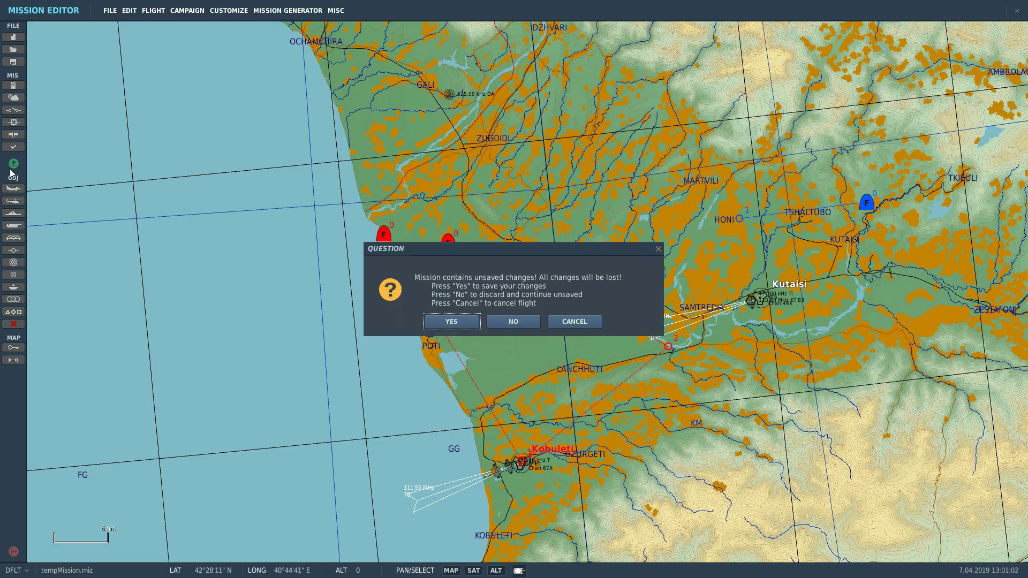
{"action": "left_click", "coordinate": [519, 320]}
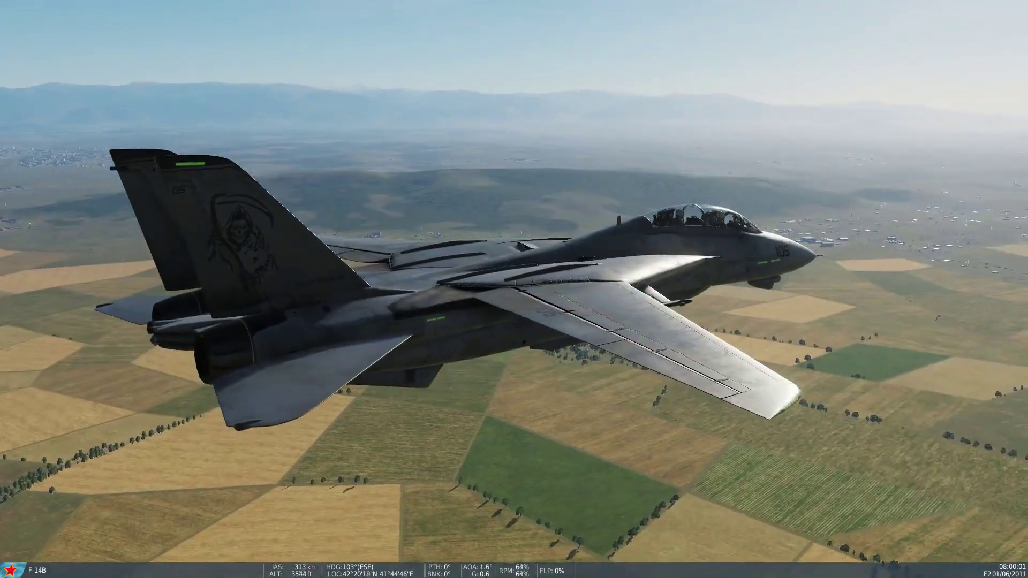
{"action": "key", "text": "F10"}
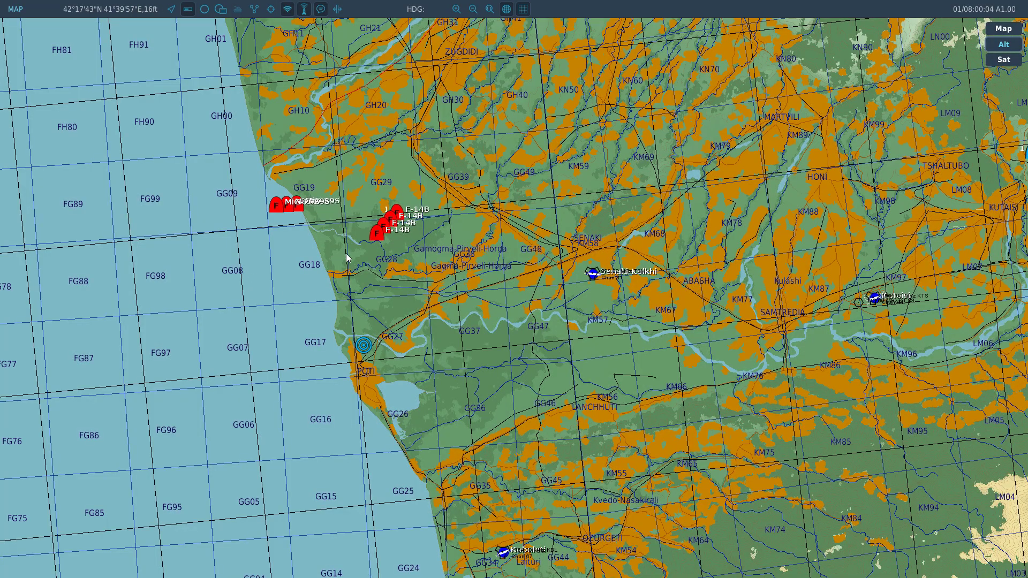
{"action": "scroll", "coordinate": [346, 259], "scroll_direction": "down", "scroll_amount": 6}
{"action": "scroll", "coordinate": [402, 238], "scroll_direction": "up", "scroll_amount": 4}
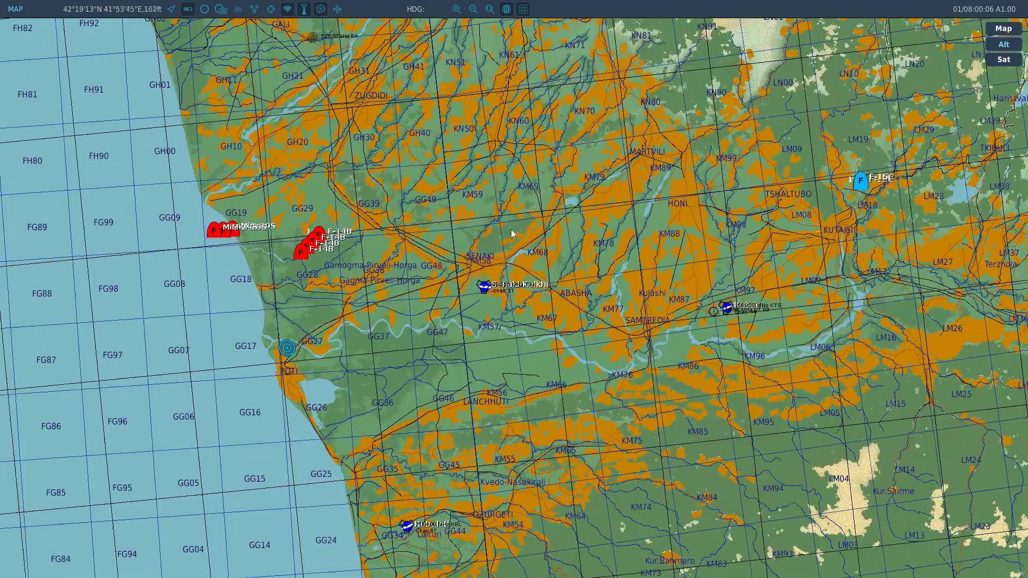
Check the flight data of the Blue BARCAP and Red Escort aircraft and measure the distance between the two groups
{"action": "left_click", "coordinate": [861, 182]}
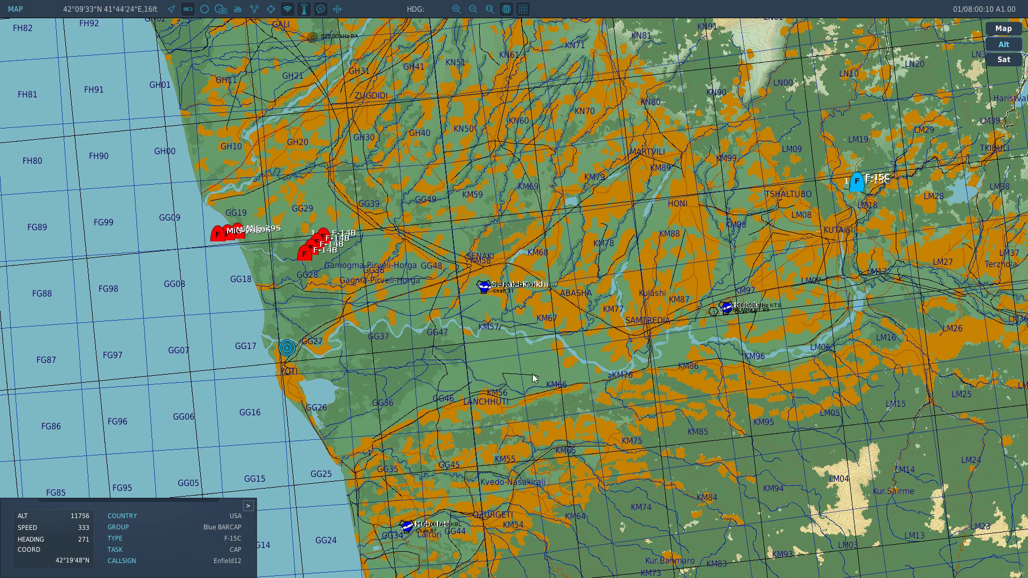
{"action": "left_click", "coordinate": [243, 235]}
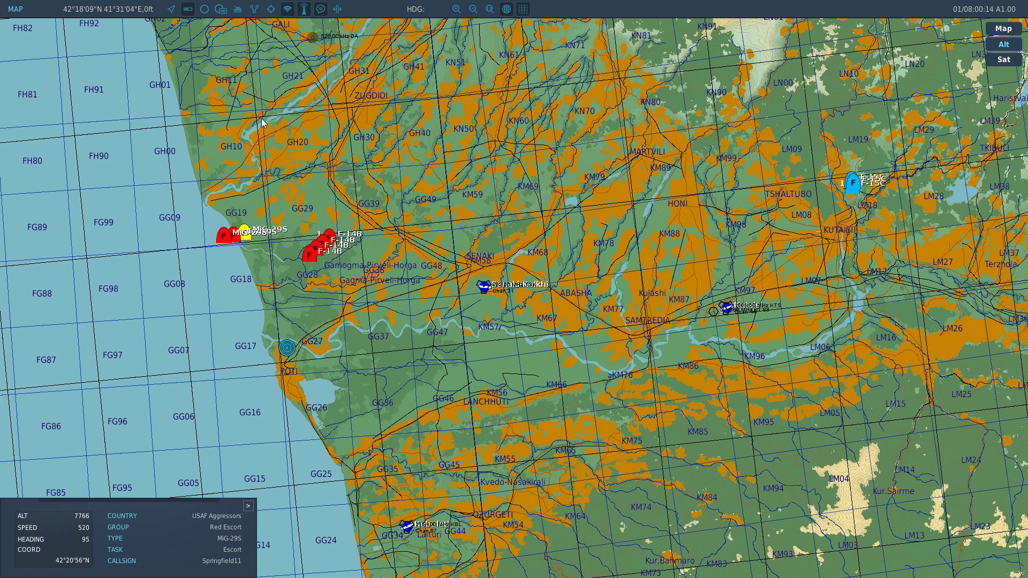
{"action": "left_click", "coordinate": [335, 12]}
{"action": "left_click_drag", "start_coordinate": [237, 261], "coordinate": [835, 184]}
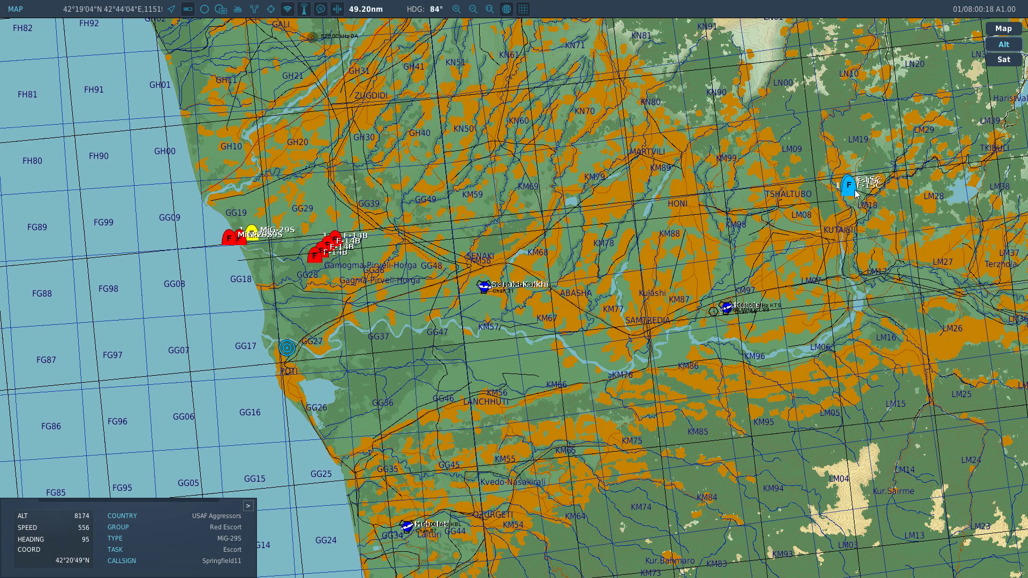
{"action": "left_click", "coordinate": [851, 185]}
{"action": "scroll", "coordinate": [887, 183], "scroll_direction": "up", "scroll_amount": 5}
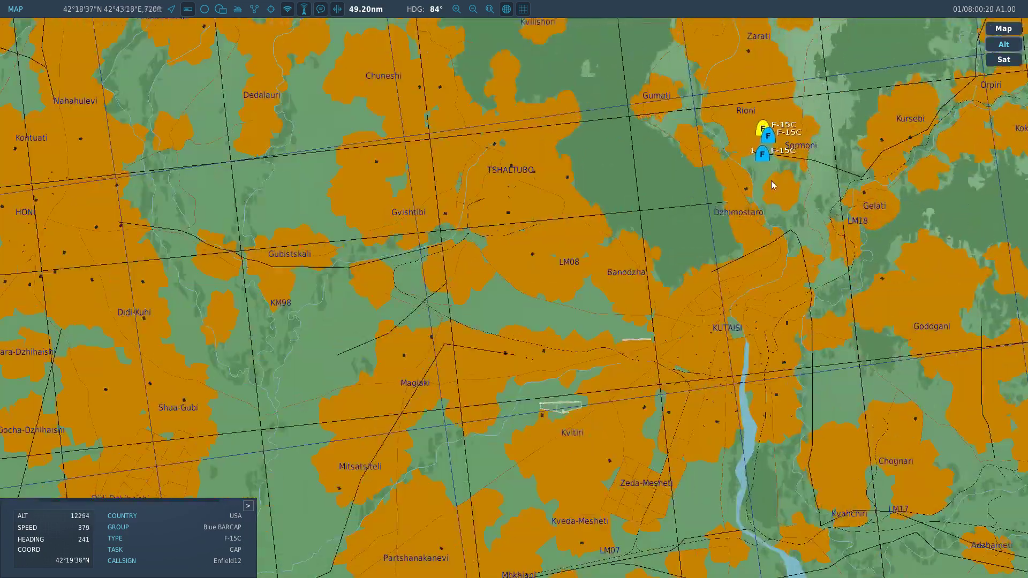
{"action": "scroll", "coordinate": [940, 245], "scroll_direction": "down", "scroll_amount": 6}
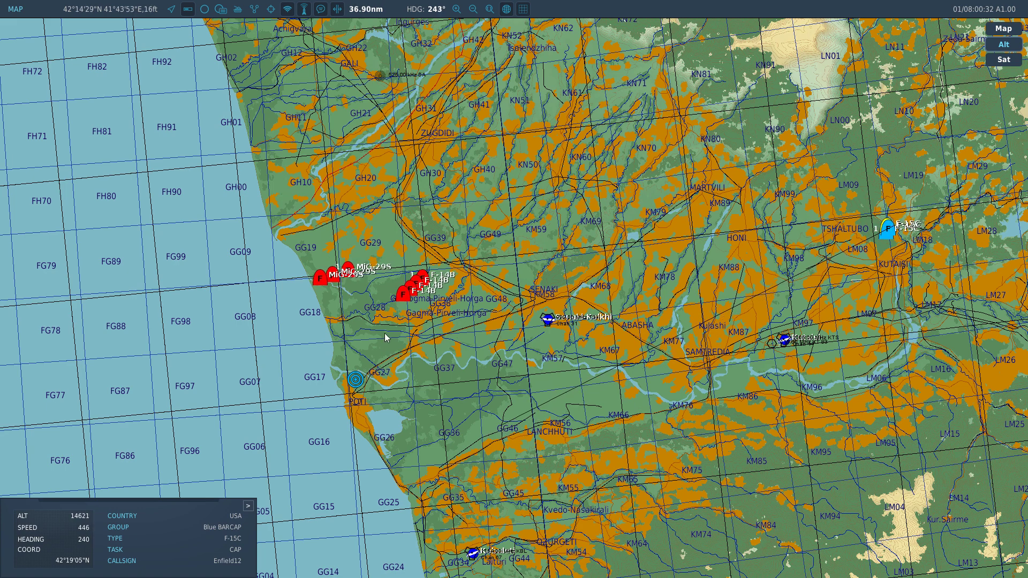
Compare the altitude, speed and heading of the red Bomber F-14B with those of the Red Escort MiG-29S
{"action": "left_click", "coordinate": [410, 290]}
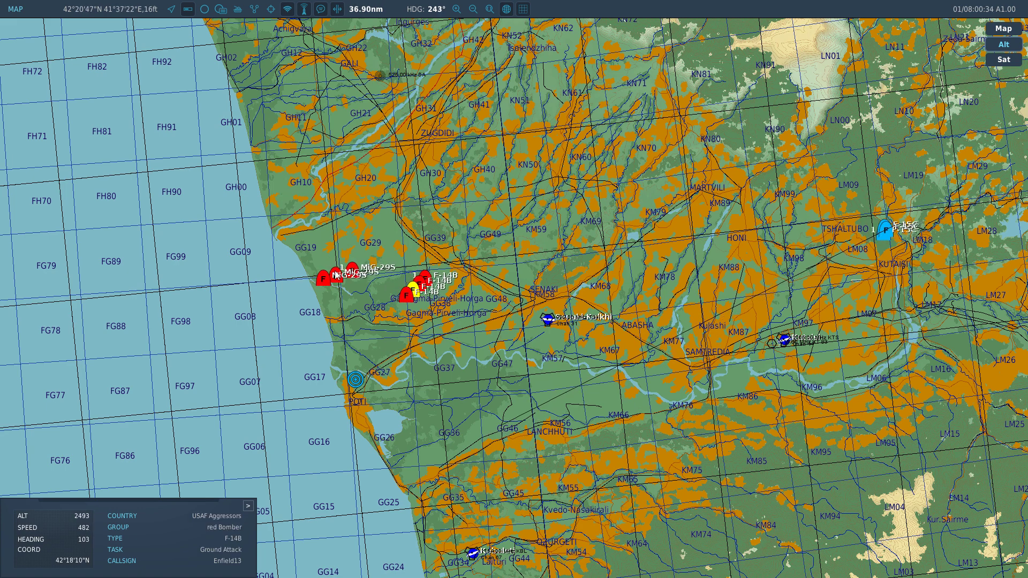
{"action": "left_click", "coordinate": [355, 269]}
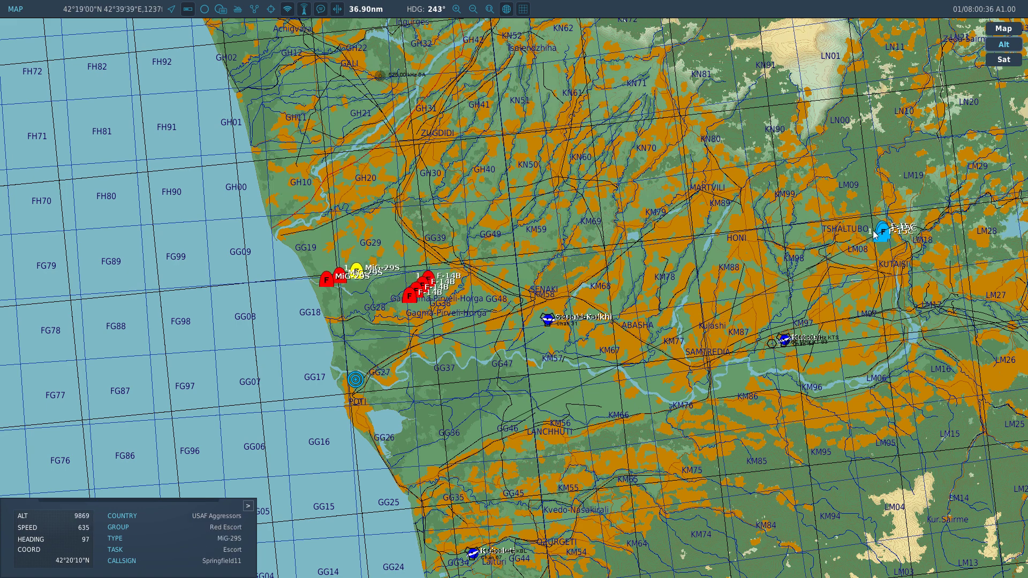
{"action": "left_click", "coordinate": [418, 292]}
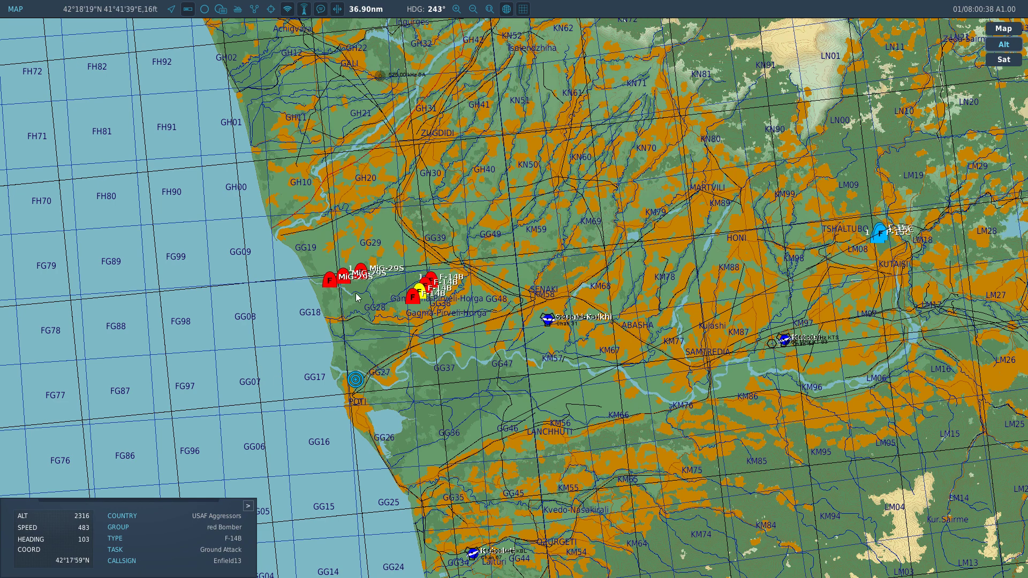
{"action": "left_click", "coordinate": [364, 270]}
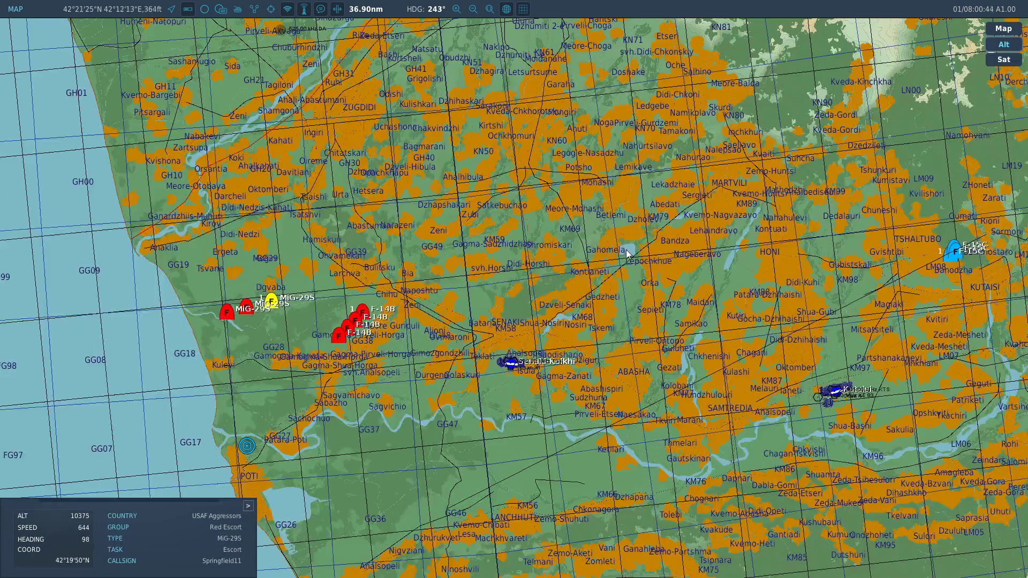
Examine the Blue BARCAP F-15C formation up close on the map and check its lead aircraft's flight data
{"action": "scroll", "coordinate": [739, 278], "scroll_direction": "up", "scroll_amount": 1}
{"action": "scroll", "coordinate": [613, 267], "scroll_direction": "up", "scroll_amount": 1}
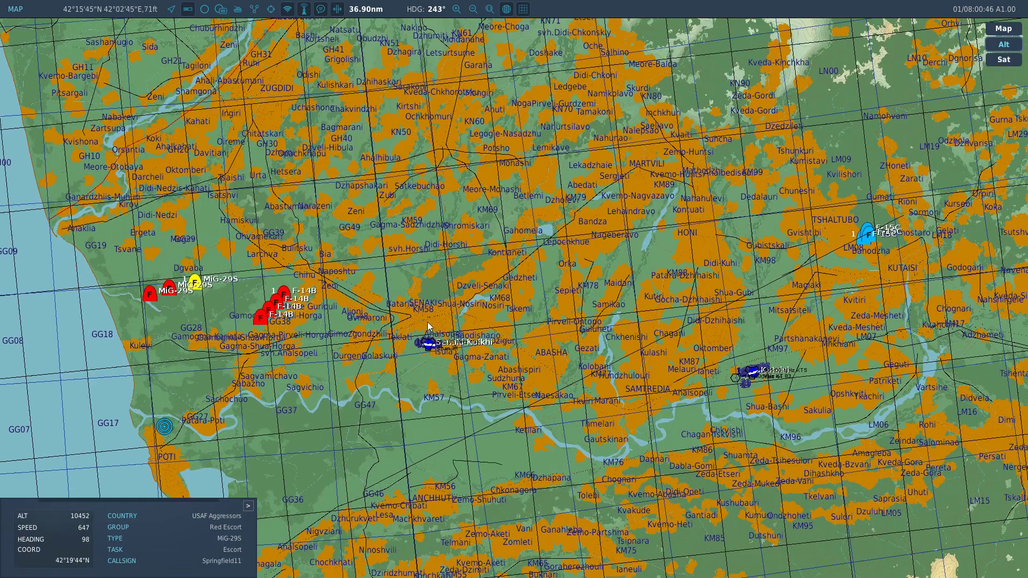
{"action": "scroll", "coordinate": [594, 316], "scroll_direction": "up", "scroll_amount": 1}
{"action": "scroll", "coordinate": [916, 222], "scroll_direction": "up", "scroll_amount": 2}
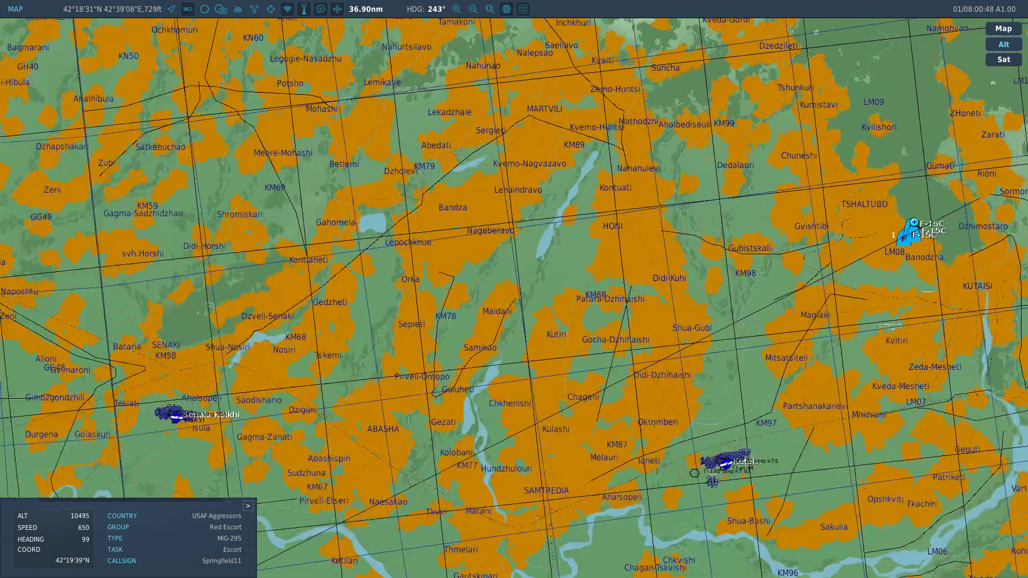
{"action": "left_click", "coordinate": [886, 255]}
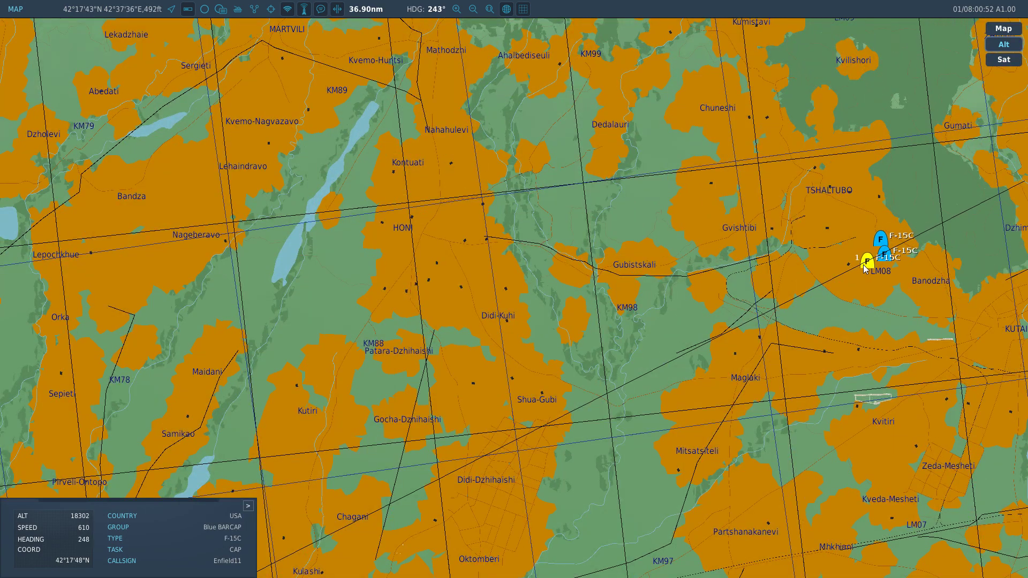
{"action": "scroll", "coordinate": [878, 245], "scroll_direction": "down", "scroll_amount": 3}
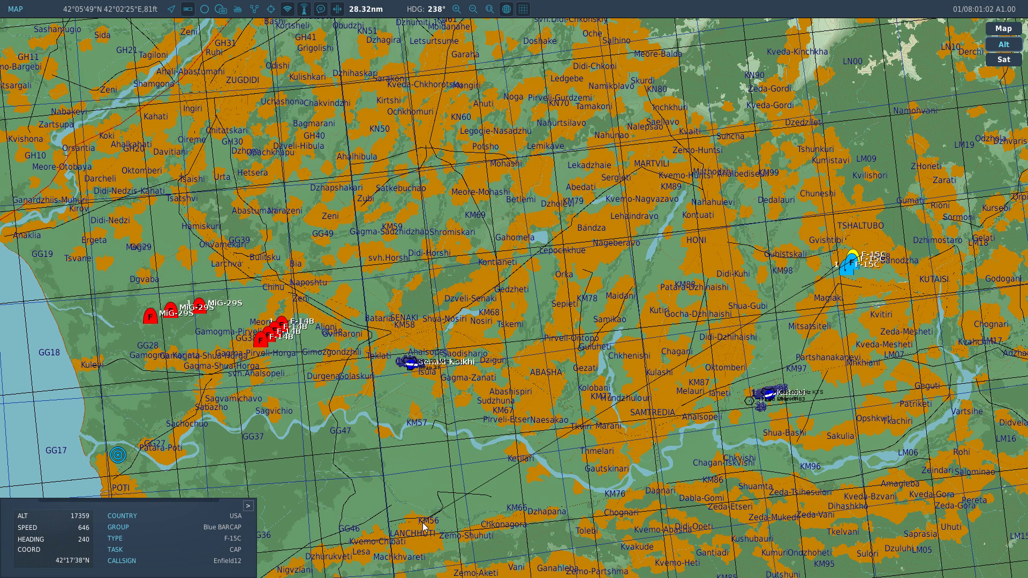
Watch the lead Blue BARCAP F-15C in the fly-by view, and back on the map measure its distance from the lead Red Escort MiG-29S
{"action": "left_click", "coordinate": [830, 263]}
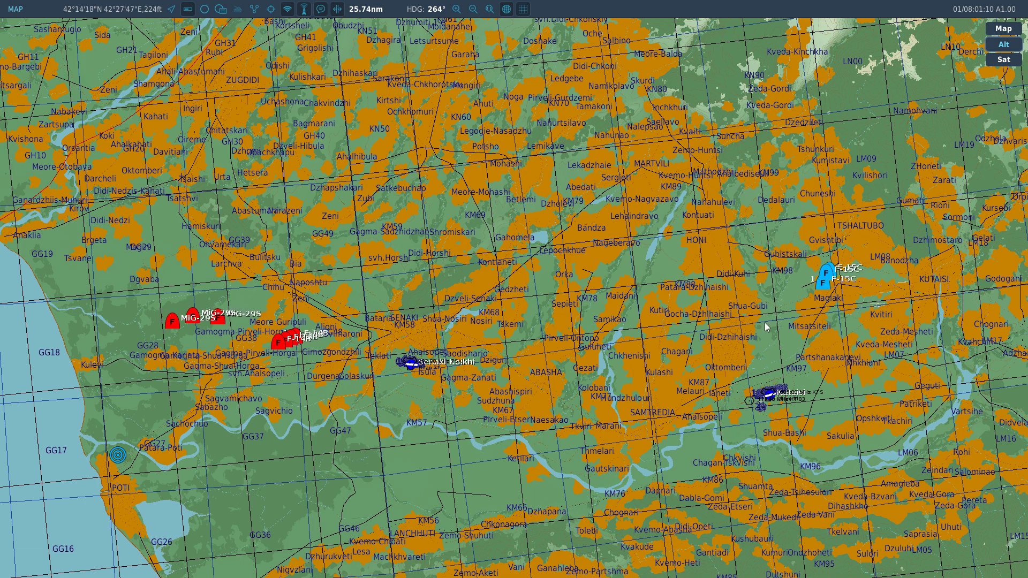
{"action": "left_click", "coordinate": [820, 284]}
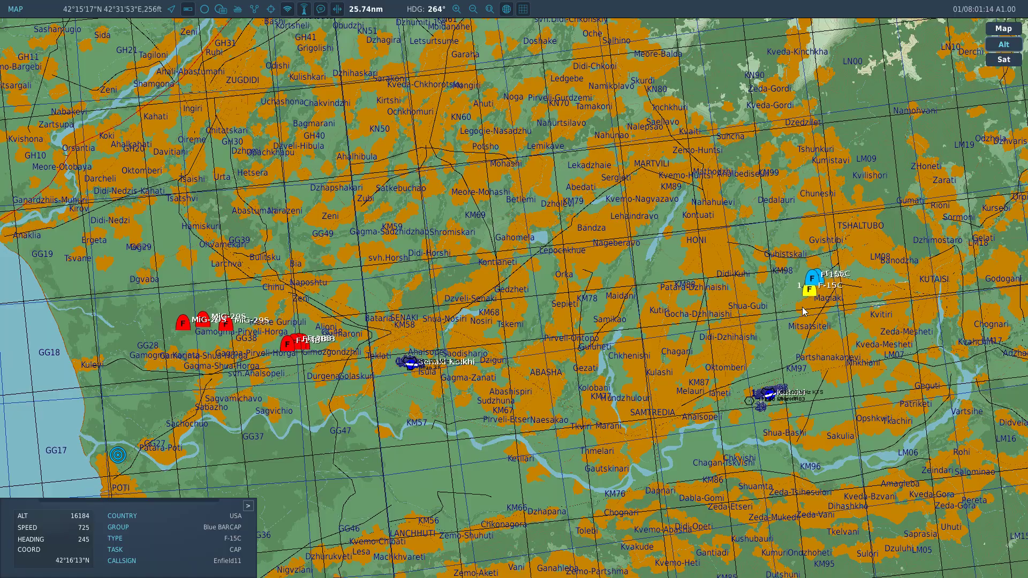
{"action": "key", "text": "F3"}
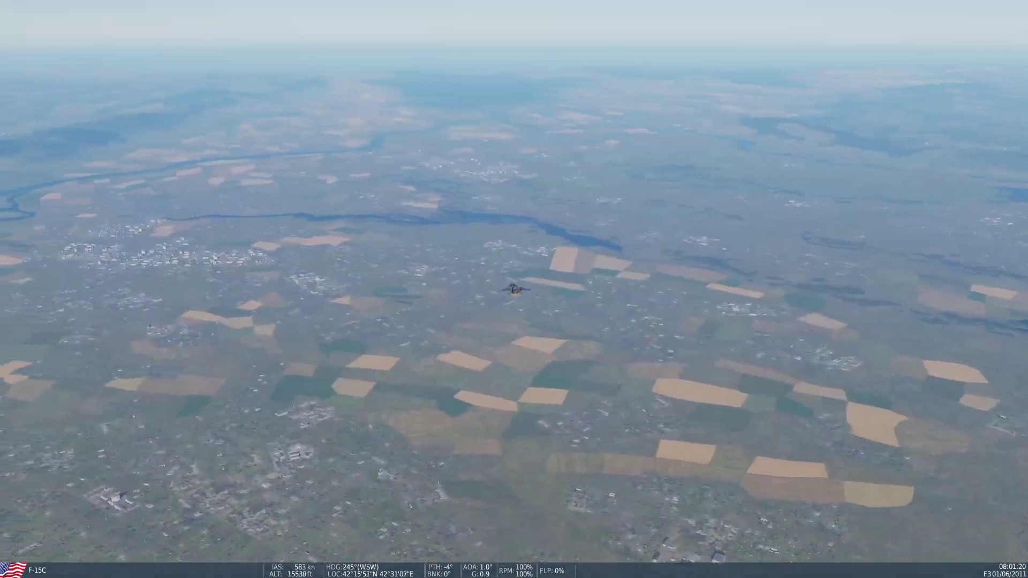
{"action": "key", "text": "F10"}
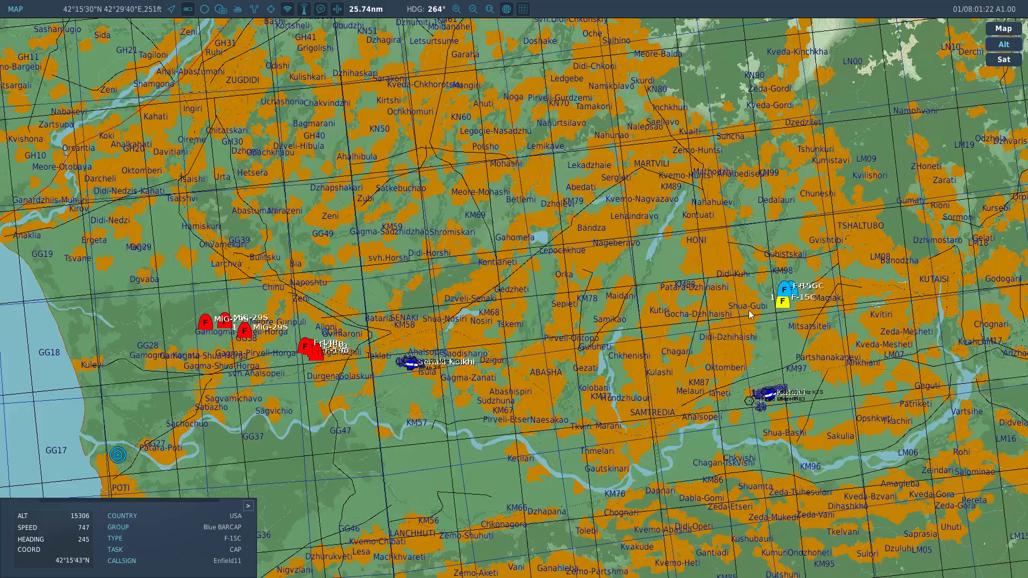
{"action": "left_click", "coordinate": [244, 335]}
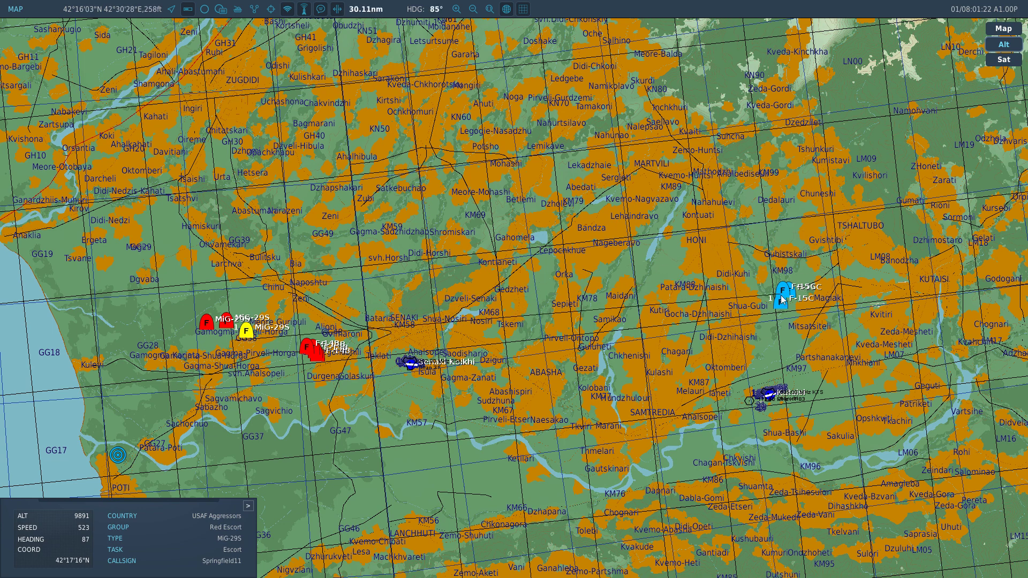
Resume the mission, check the lead Blue BARCAP F-15C's flight data and measure its distance from the Red Escort and red Bomber groups
{"action": "key", "text": "Pause"}
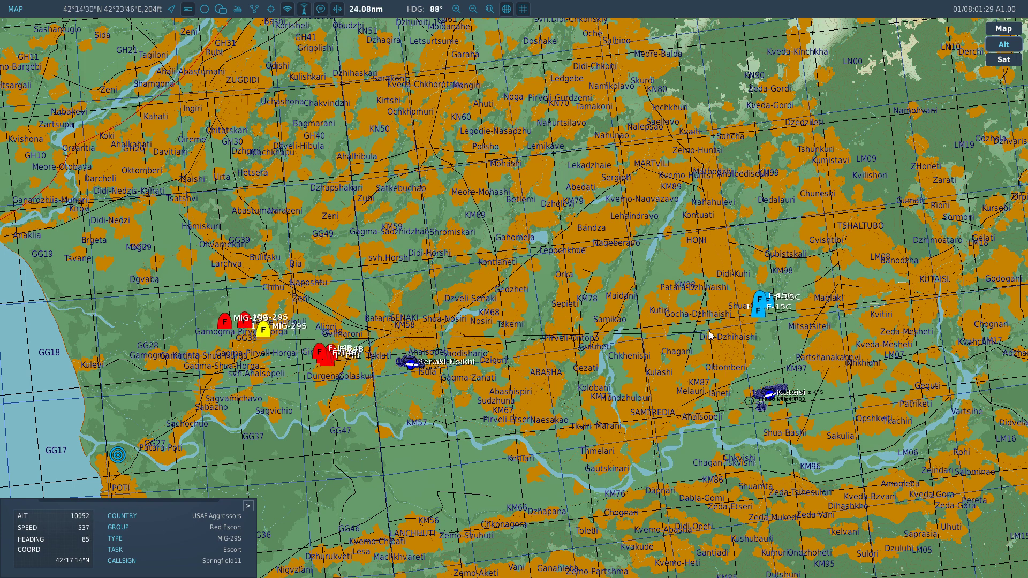
{"action": "scroll", "coordinate": [280, 498], "scroll_direction": "up", "scroll_amount": 2}
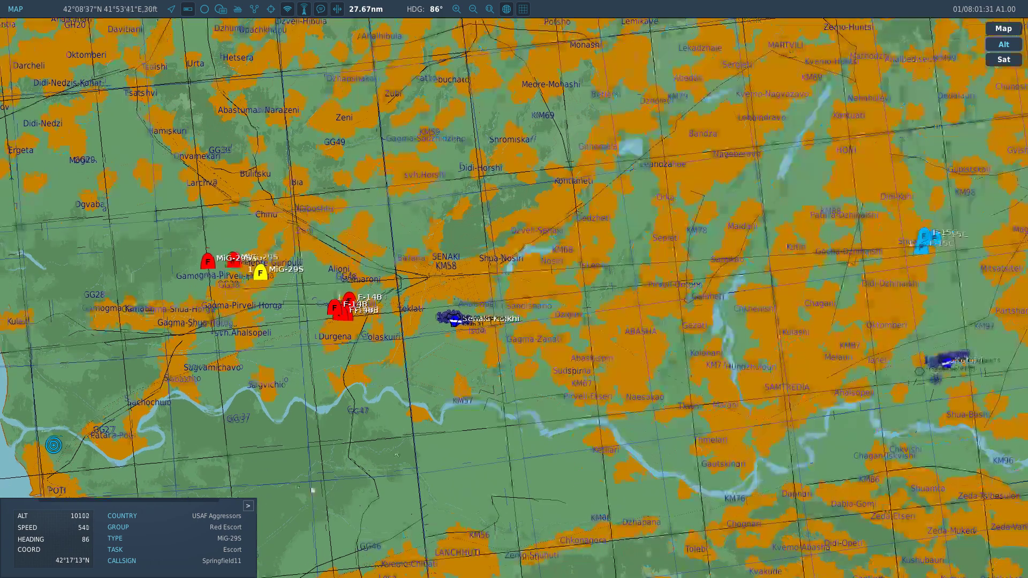
{"action": "left_click_drag", "start_coordinate": [436, 372], "coordinate": [401, 377]}
{"action": "scroll", "coordinate": [805, 312], "scroll_direction": "up", "scroll_amount": 2}
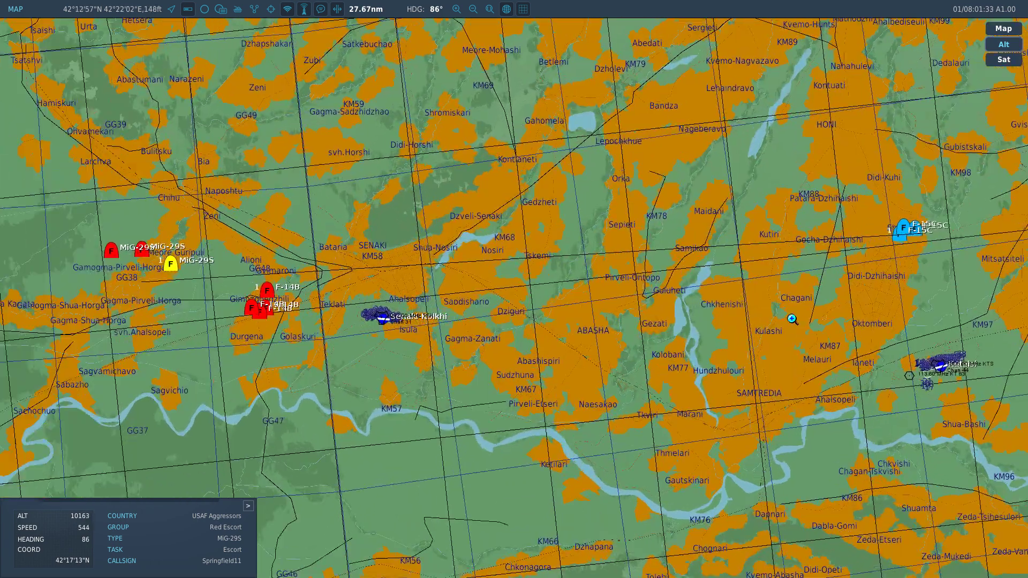
{"action": "left_click", "coordinate": [907, 222]}
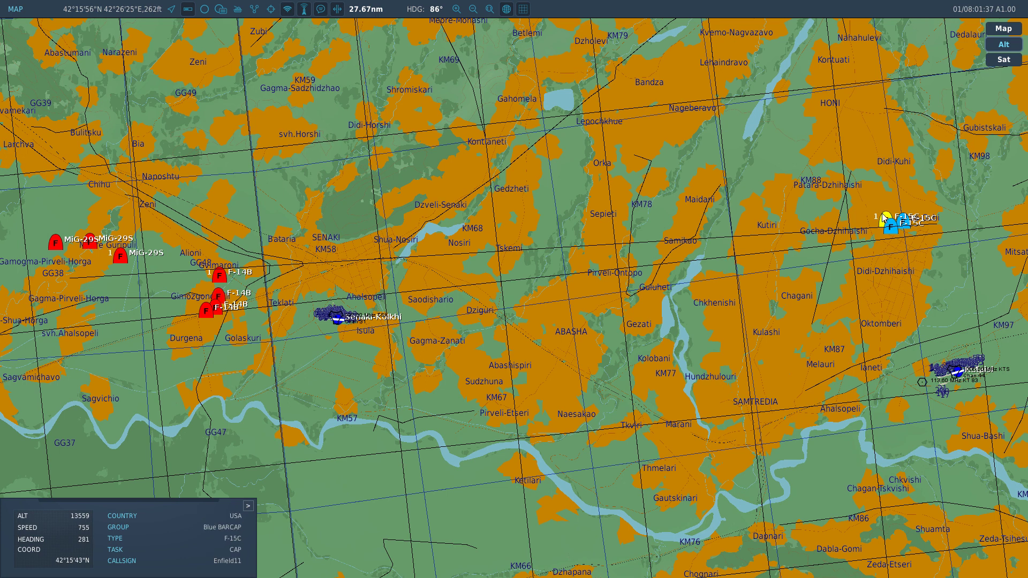
{"action": "left_click_drag", "start_coordinate": [884, 218], "coordinate": [209, 127]}
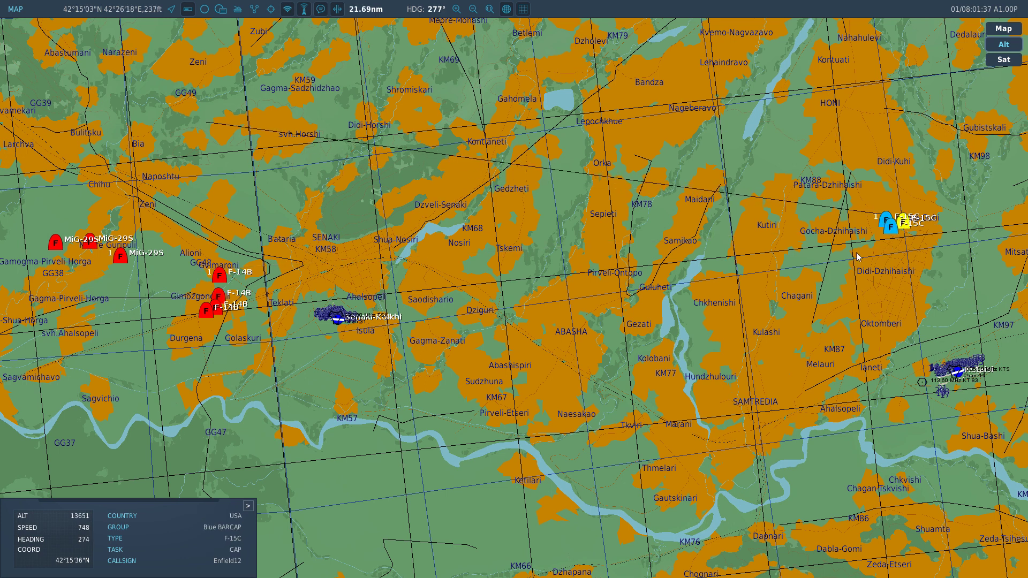
{"action": "left_click_drag", "start_coordinate": [867, 219], "coordinate": [924, 306]}
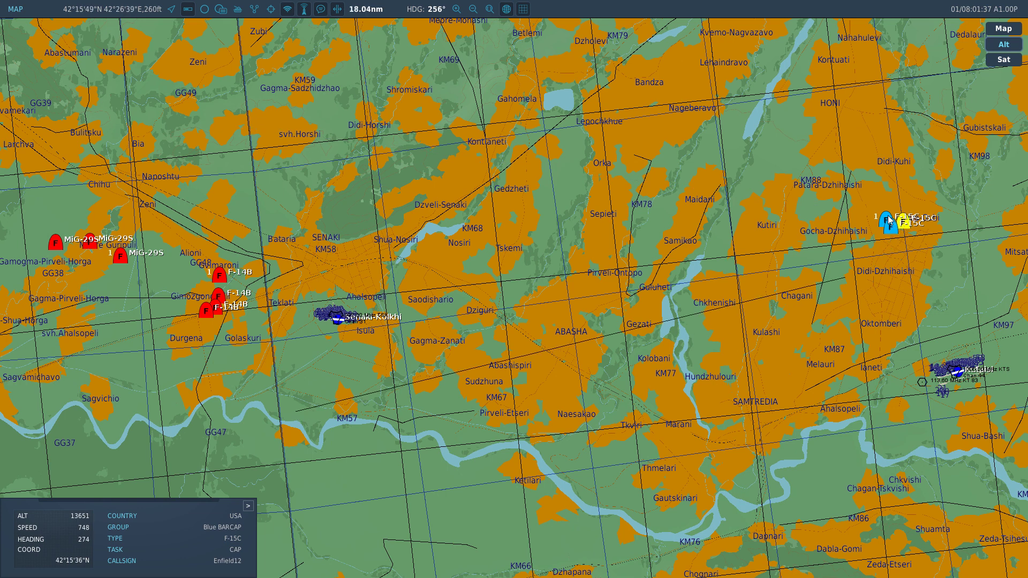
{"action": "left_click", "coordinate": [244, 402]}
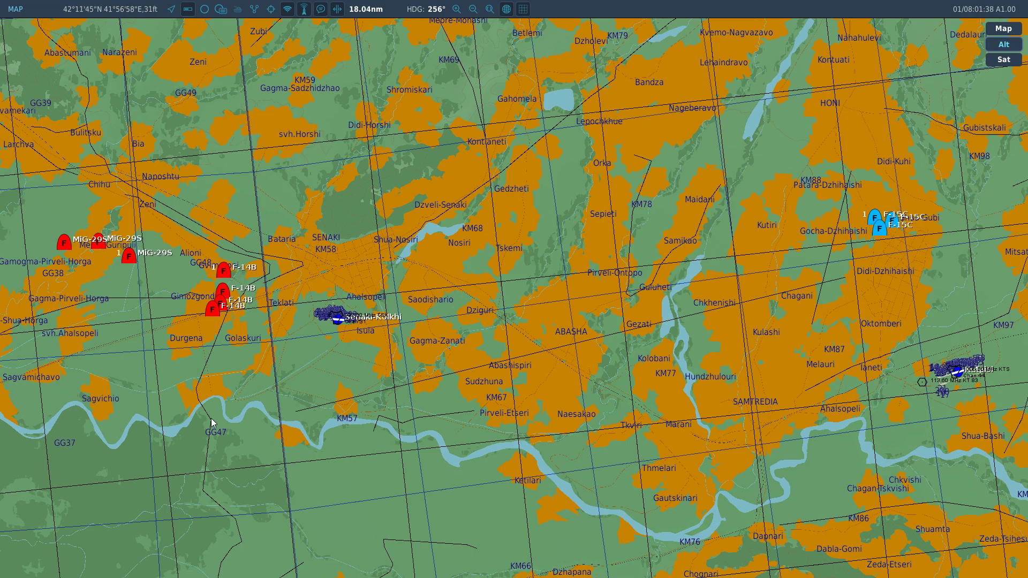
Check the altitude, speed and heading of the lead red Bomber F-14B as its group approaches Senaki-Kolkhi
{"action": "left_click_drag", "start_coordinate": [211, 418], "coordinate": [363, 385]}
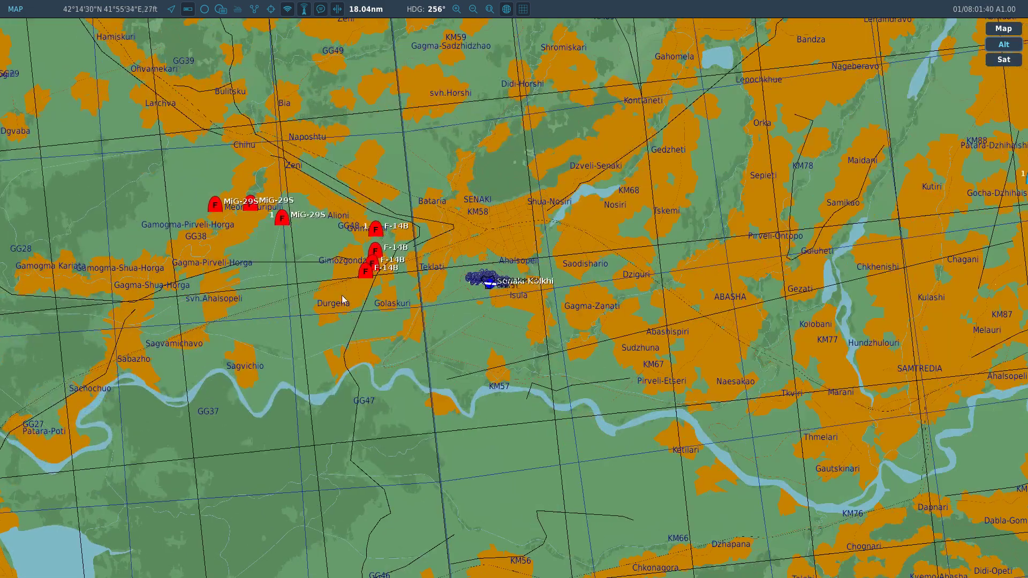
{"action": "left_click", "coordinate": [383, 224]}
{"action": "scroll", "coordinate": [339, 312], "scroll_direction": "down", "scroll_amount": 1}
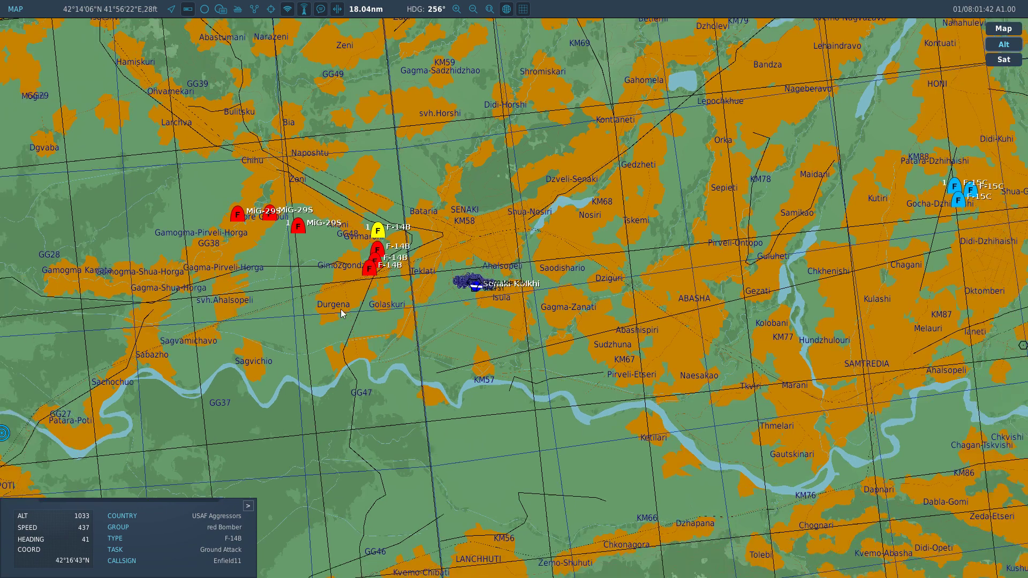
{"action": "scroll", "coordinate": [341, 309], "scroll_direction": "up", "scroll_amount": 1}
{"action": "left_click_drag", "start_coordinate": [340, 310], "coordinate": [218, 337]}
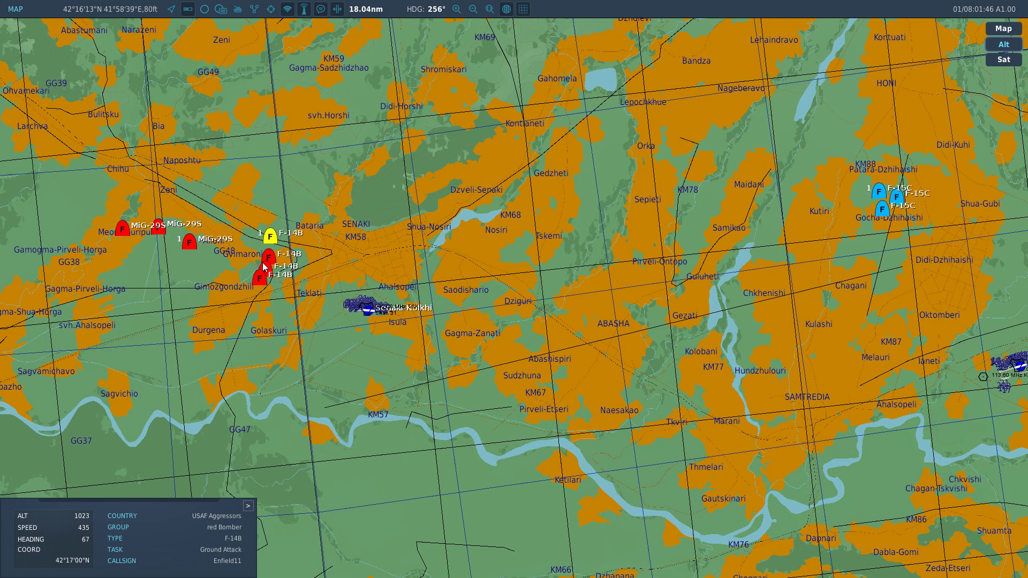
{"action": "scroll", "coordinate": [264, 265], "scroll_direction": "up", "scroll_amount": 2}
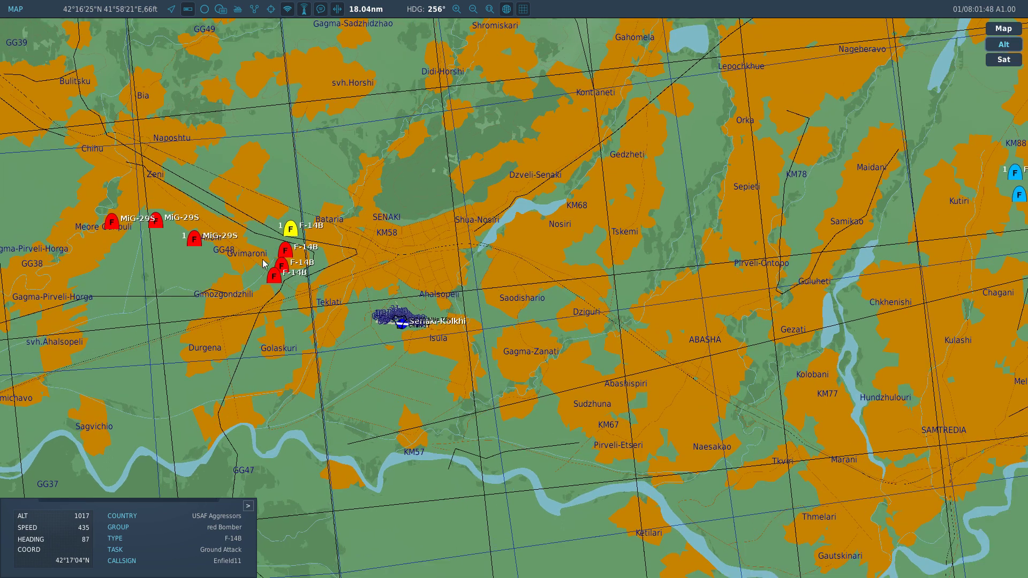
Check the flight data of the lead Red Escort MiG-29S and the third Blue BARCAP F-15C, and measure the distance between the groups
{"action": "left_click", "coordinate": [205, 241]}
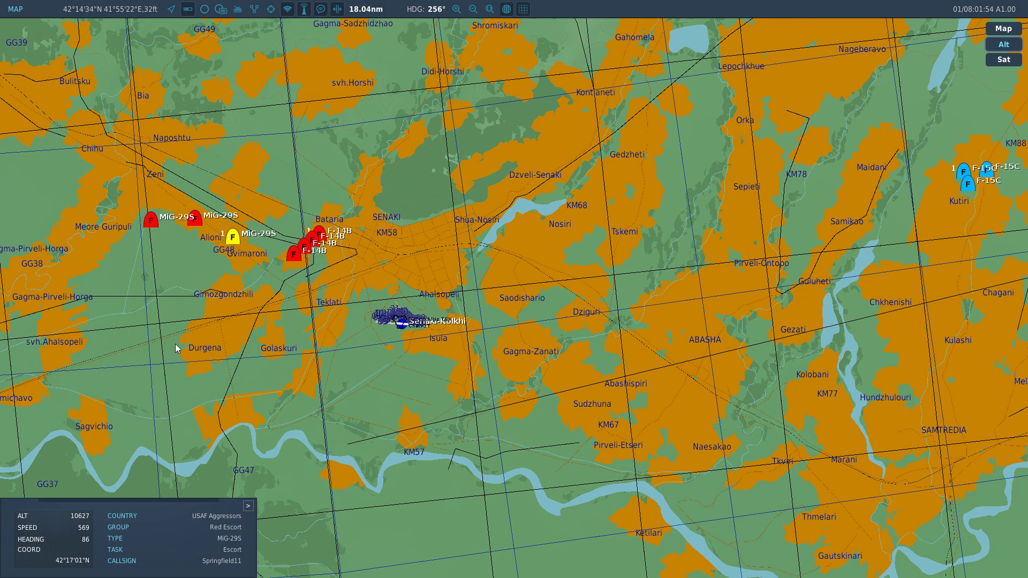
{"action": "scroll", "coordinate": [184, 284], "scroll_direction": "down", "scroll_amount": 2}
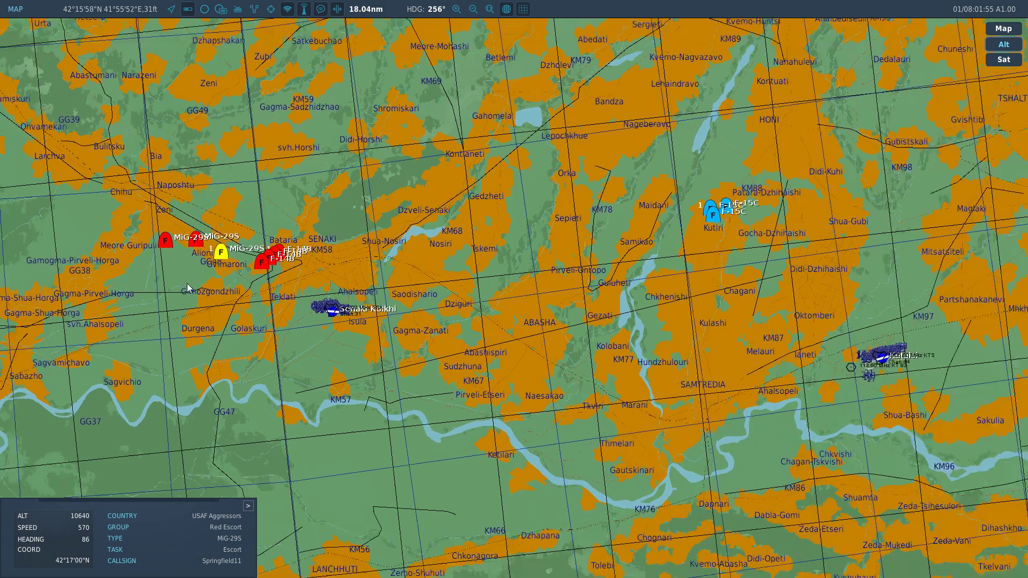
{"action": "left_click", "coordinate": [694, 213]}
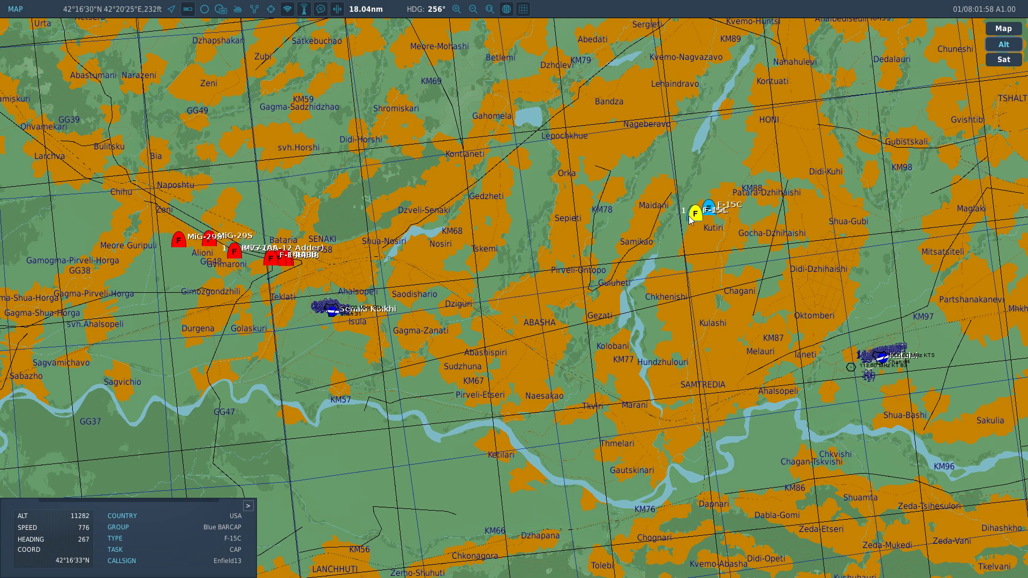
{"action": "scroll", "coordinate": [296, 218], "scroll_direction": "up", "scroll_amount": 2}
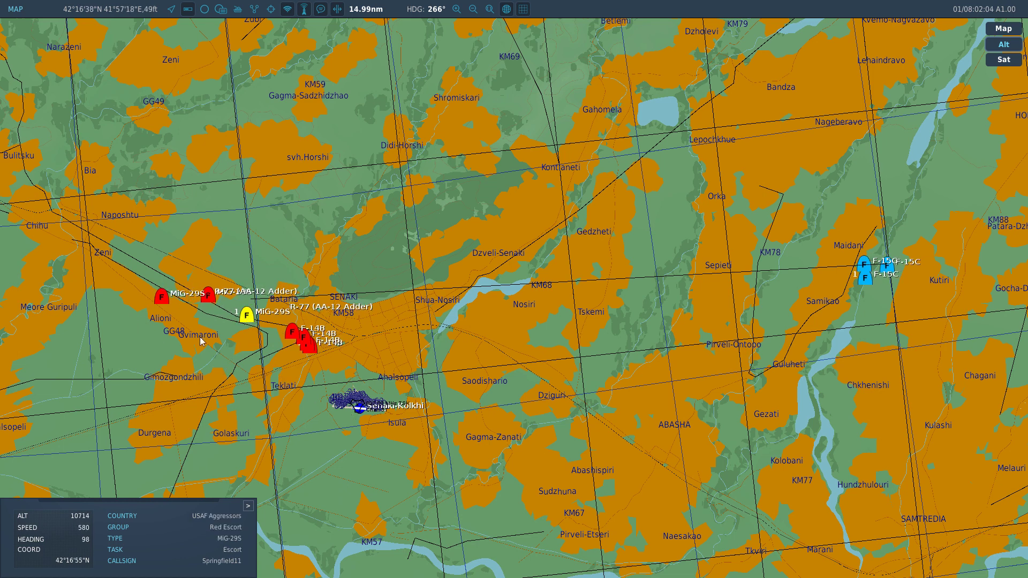
View the lead Red Escort MiG-29S from outside, and back on the map check the lead Blue BARCAP F-15C's flight data
{"action": "key", "text": "F2"}
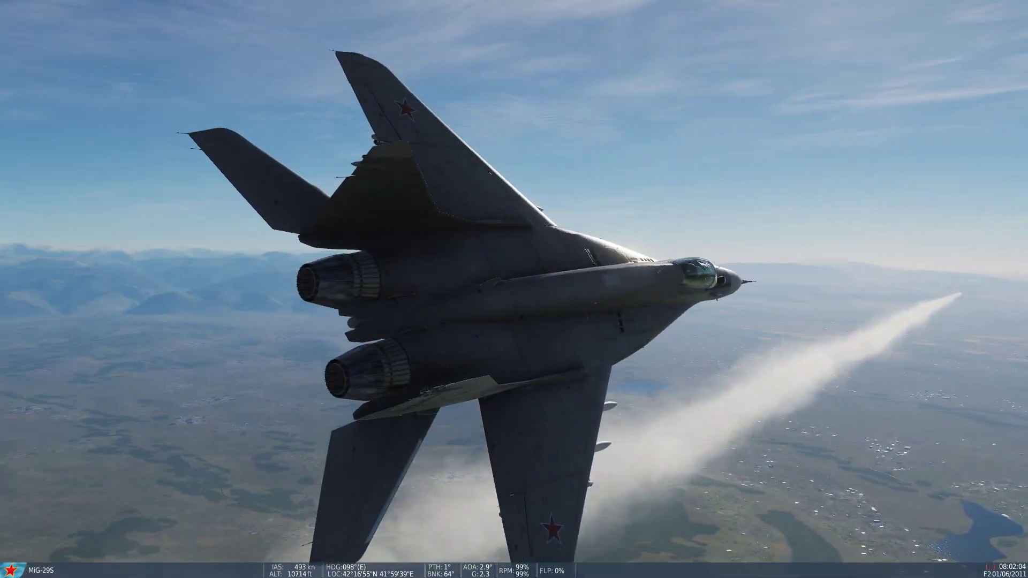
{"action": "key", "text": "F10"}
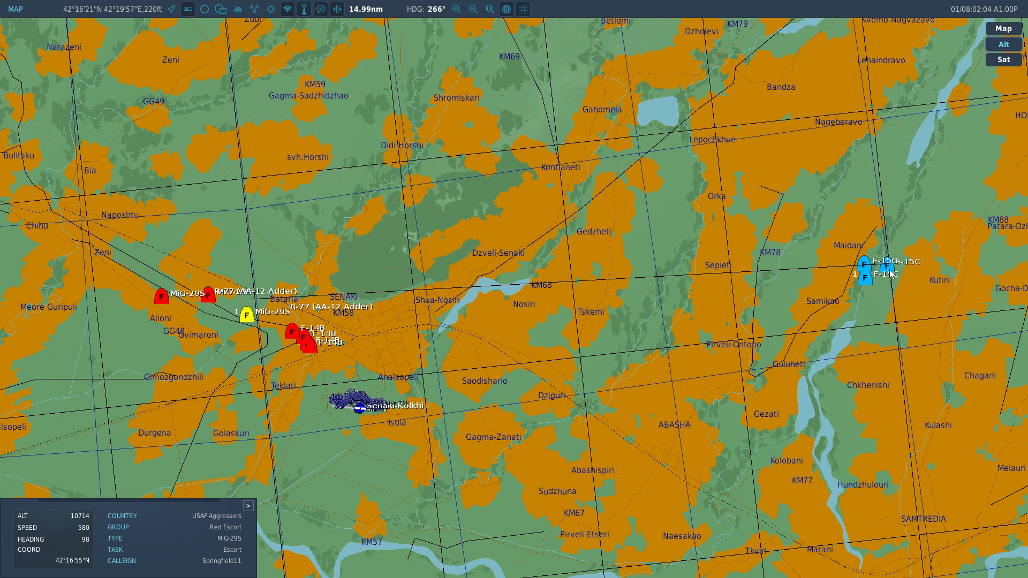
{"action": "left_click", "coordinate": [860, 280]}
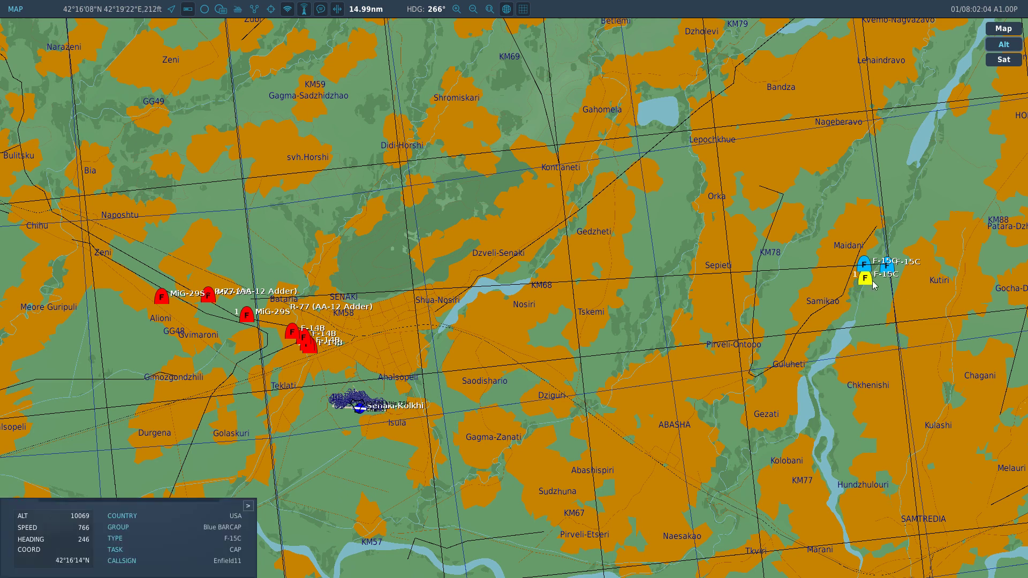
{"action": "left_click", "coordinate": [689, 354]}
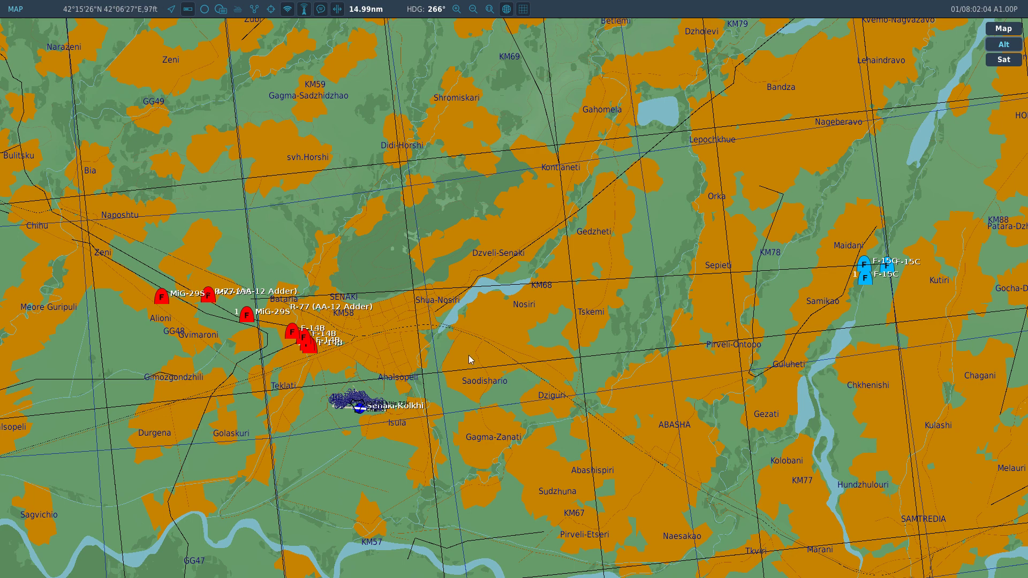
{"action": "scroll", "coordinate": [322, 383], "scroll_direction": "up", "scroll_amount": 1}
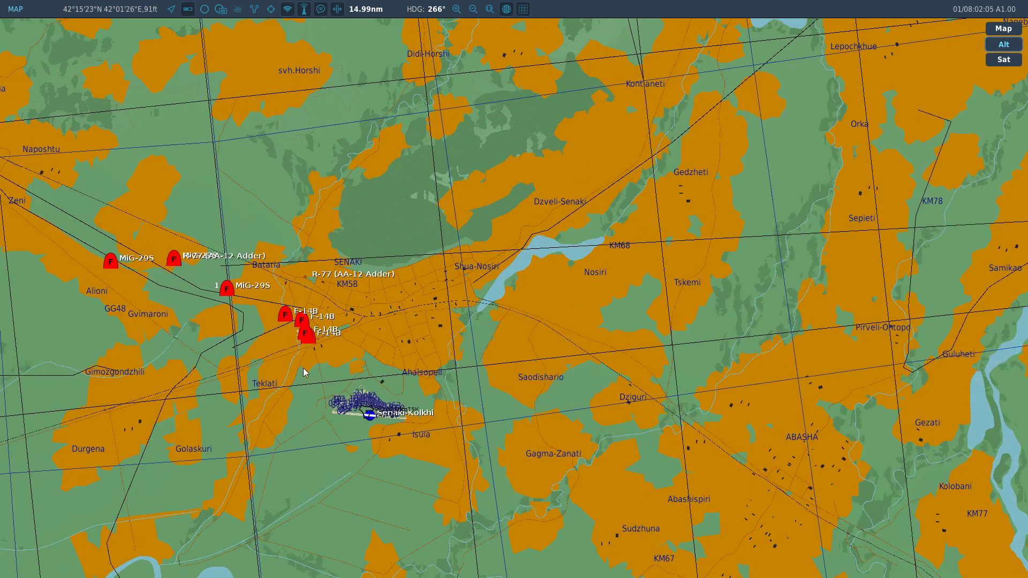
{"action": "scroll", "coordinate": [304, 373], "scroll_direction": "down", "scroll_amount": 1}
{"action": "left_click", "coordinate": [967, 261]}
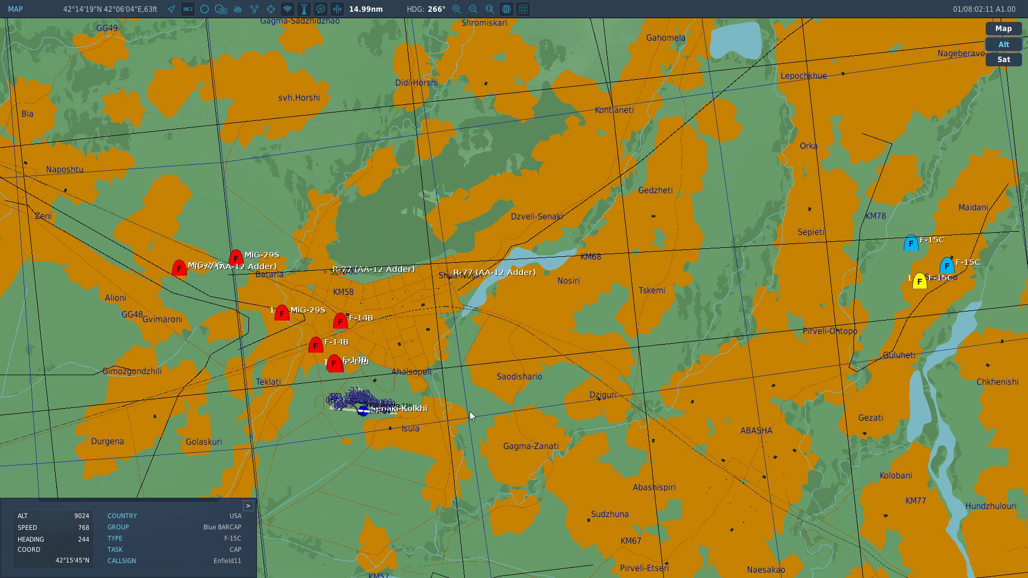
Examine the red Bomber F-14Bs' Mk-82 SnakeEye attack on Senaki-Kolkhi and the positions of the missiles in flight
{"action": "scroll", "coordinate": [330, 407], "scroll_direction": "up", "scroll_amount": 1}
{"action": "scroll", "coordinate": [332, 368], "scroll_direction": "up", "scroll_amount": 1}
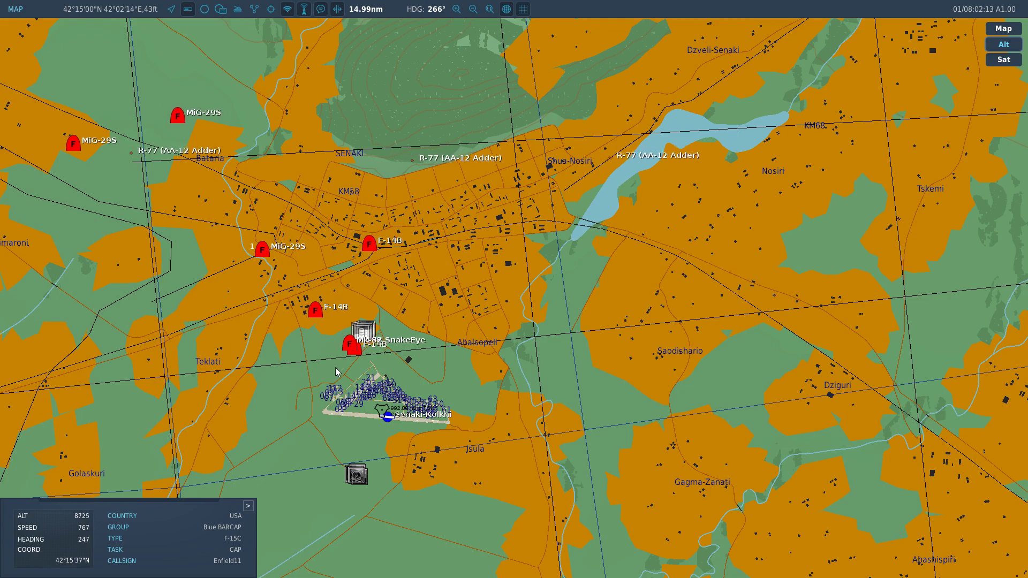
{"action": "scroll", "coordinate": [336, 368], "scroll_direction": "up", "scroll_amount": 2}
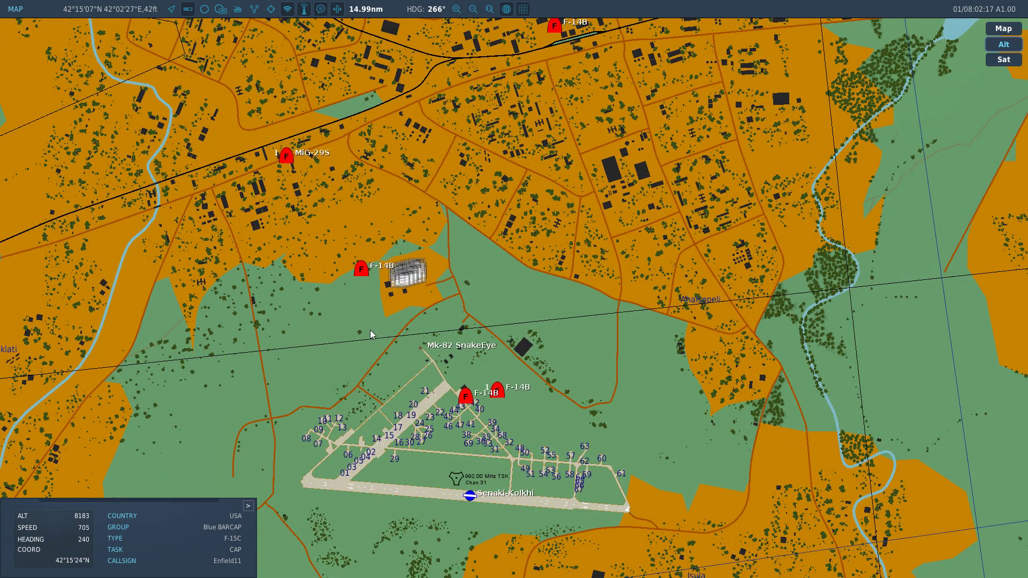
{"action": "scroll", "coordinate": [371, 330], "scroll_direction": "down", "scroll_amount": 1}
{"action": "scroll", "coordinate": [375, 314], "scroll_direction": "down", "scroll_amount": 3}
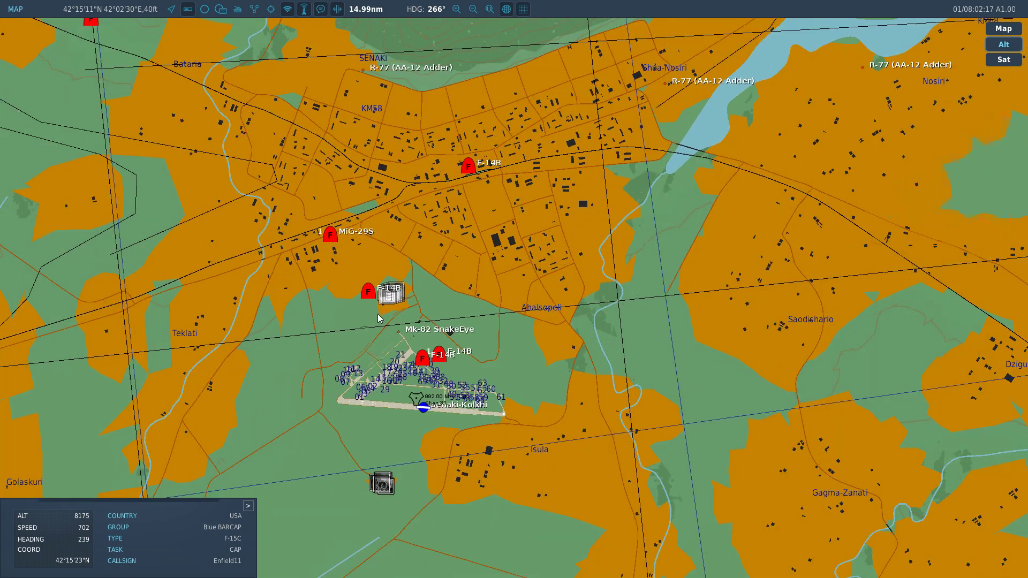
{"action": "scroll", "coordinate": [379, 315], "scroll_direction": "down", "scroll_amount": 3}
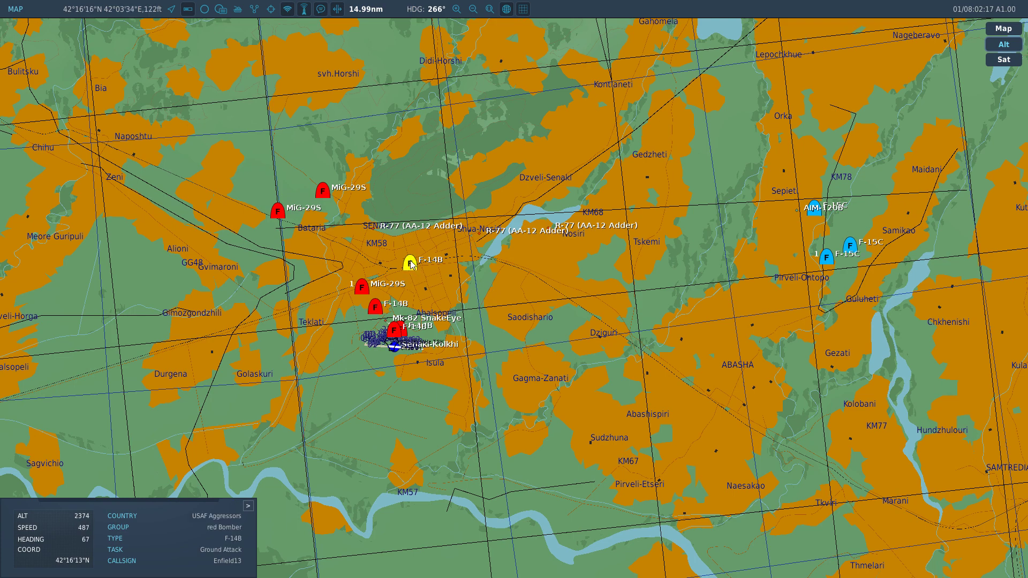
{"action": "scroll", "coordinate": [407, 308], "scroll_direction": "up", "scroll_amount": 3}
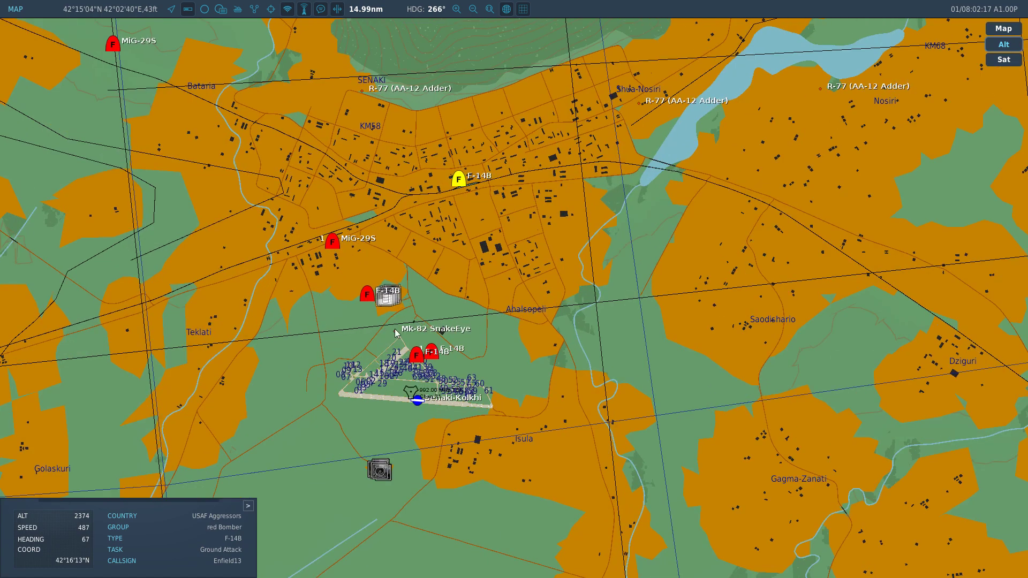
{"action": "scroll", "coordinate": [340, 371], "scroll_direction": "down", "scroll_amount": 3}
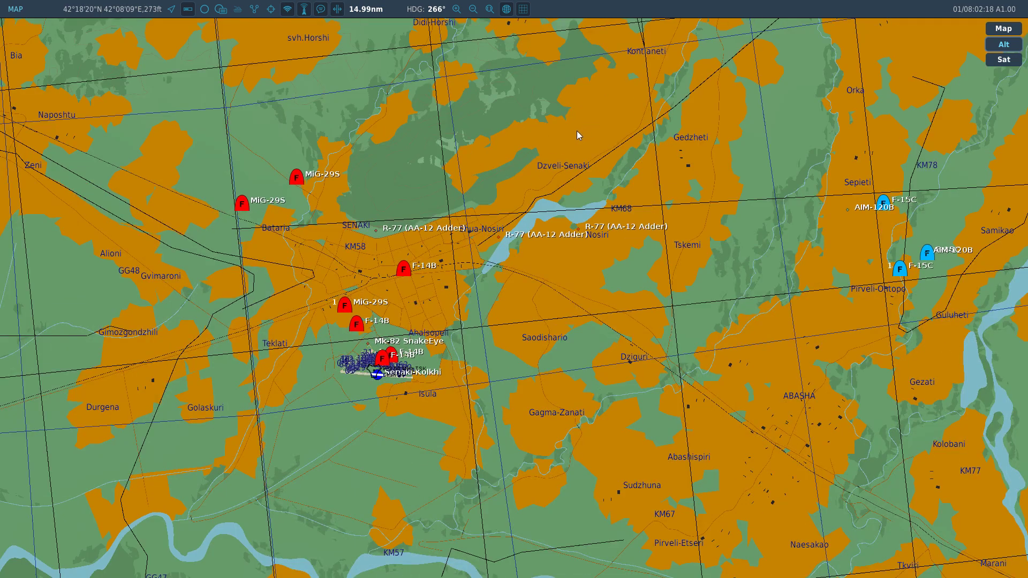
Follow the third red Bomber F-14B under AIM-120B attack, comparing its flight data with those of the second Red Escort MiG-29S
{"action": "left_click", "coordinate": [358, 323]}
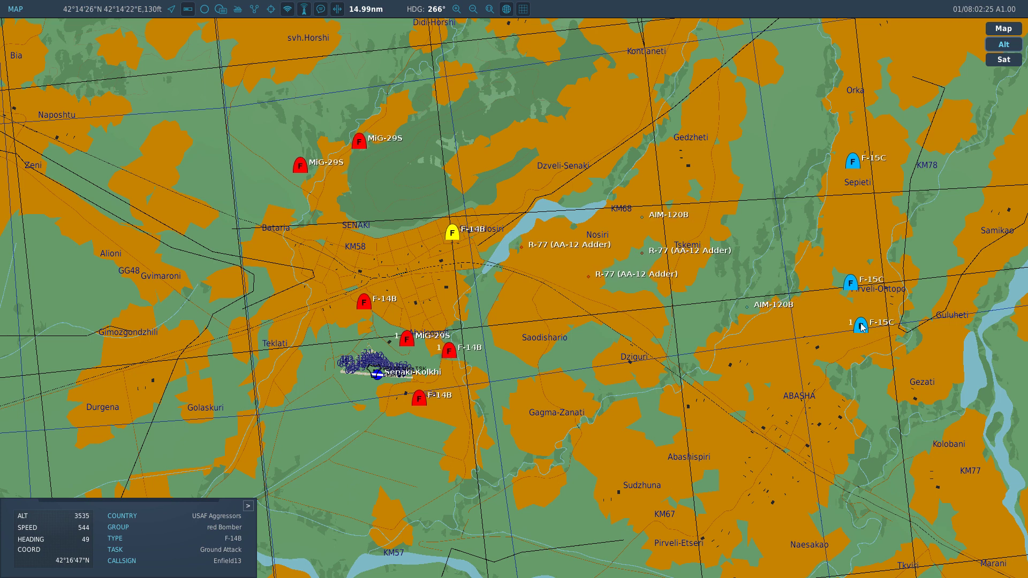
{"action": "left_click", "coordinate": [376, 141]}
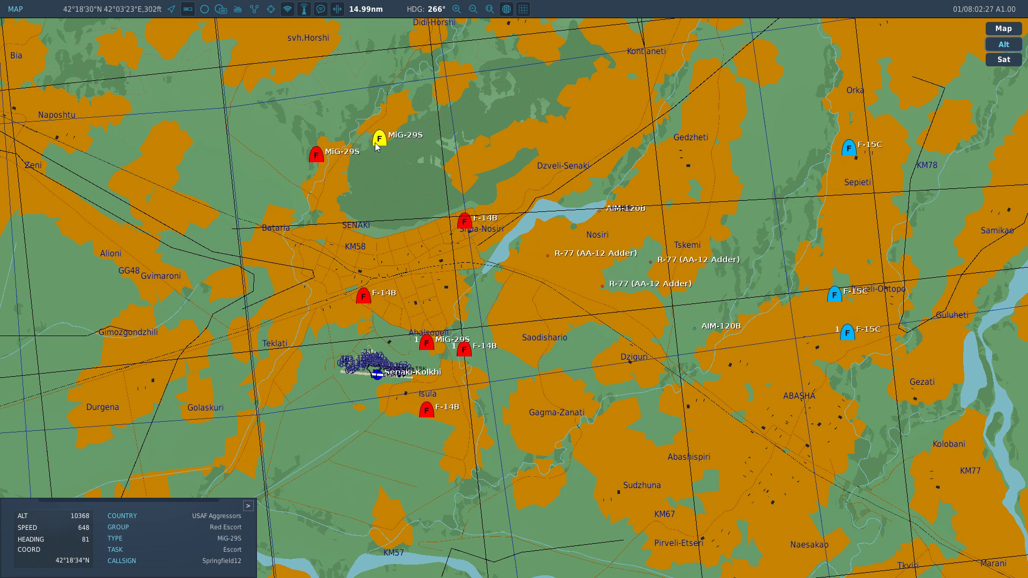
{"action": "left_click", "coordinate": [472, 216]}
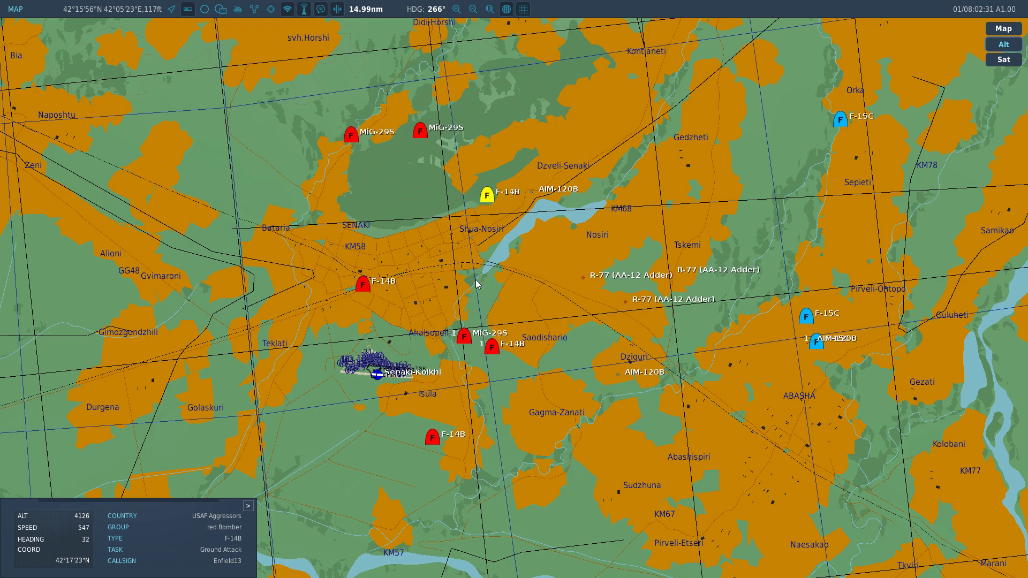
{"action": "scroll", "coordinate": [474, 154], "scroll_direction": "up", "scroll_amount": 3}
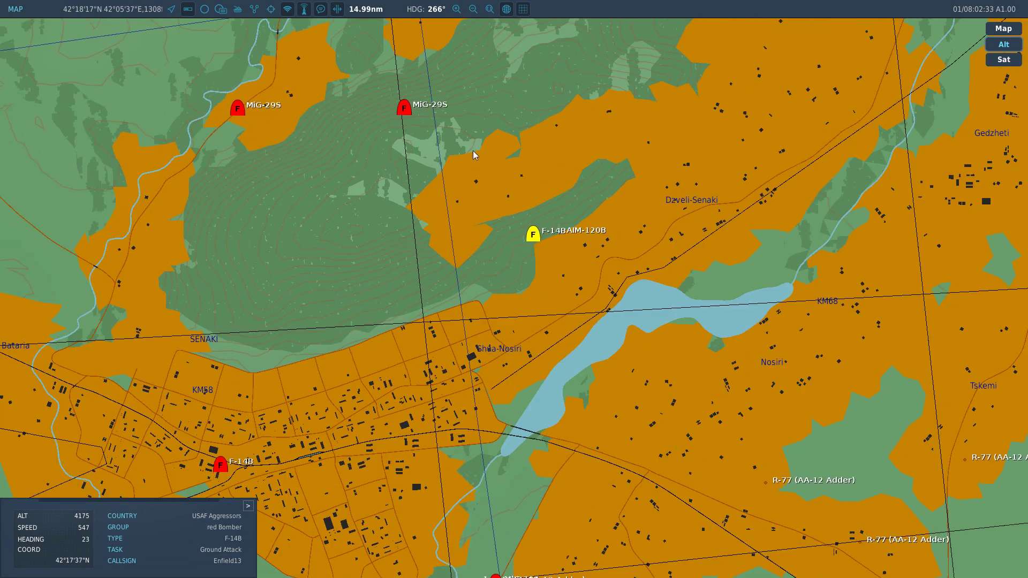
{"action": "scroll", "coordinate": [473, 155], "scroll_direction": "down", "scroll_amount": 3}
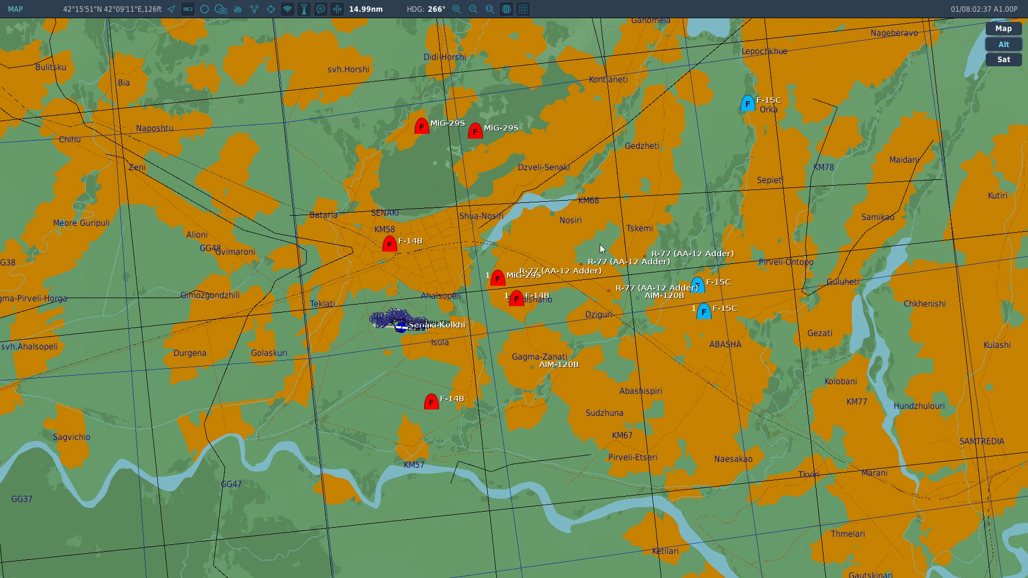
Check the lead Red Escort MiG-29S's flight data and watch the R-77 missiles closing on the Blue BARCAP F-15Cs
{"action": "scroll", "coordinate": [669, 233], "scroll_direction": "up", "scroll_amount": 1}
{"action": "left_click", "coordinate": [455, 292]}
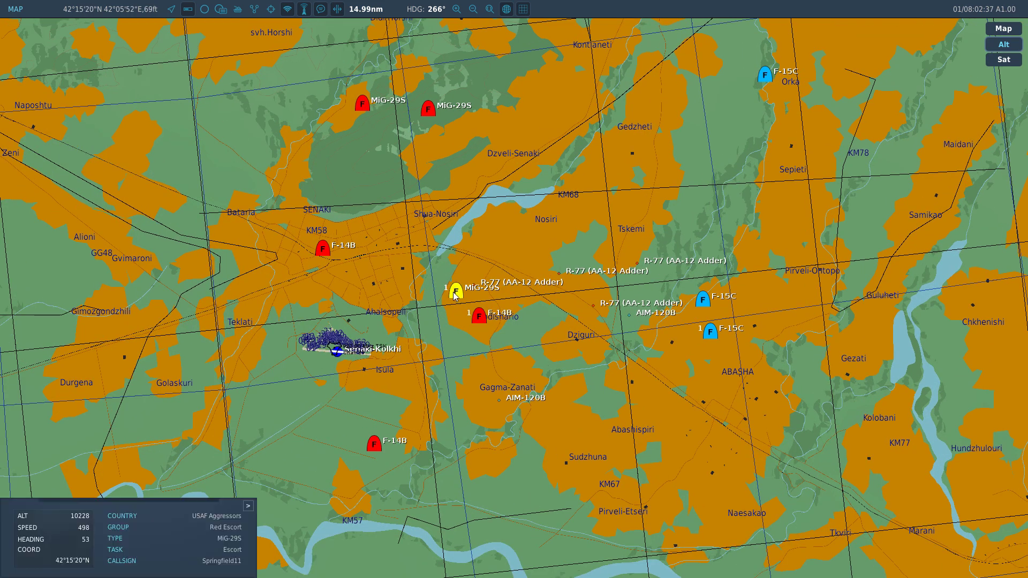
{"action": "left_click", "coordinate": [675, 340]}
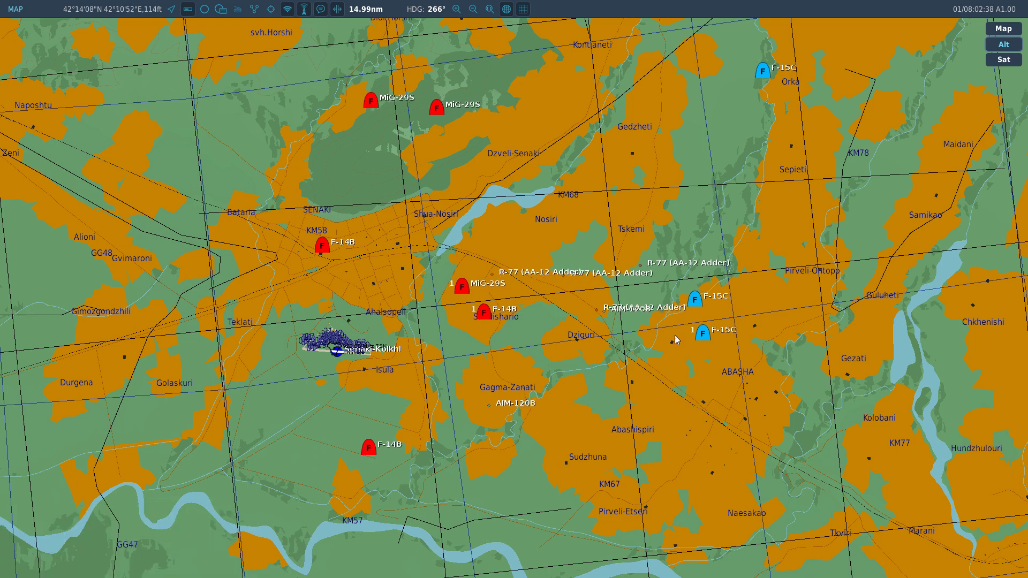
{"action": "scroll", "coordinate": [622, 272], "scroll_direction": "up", "scroll_amount": 1}
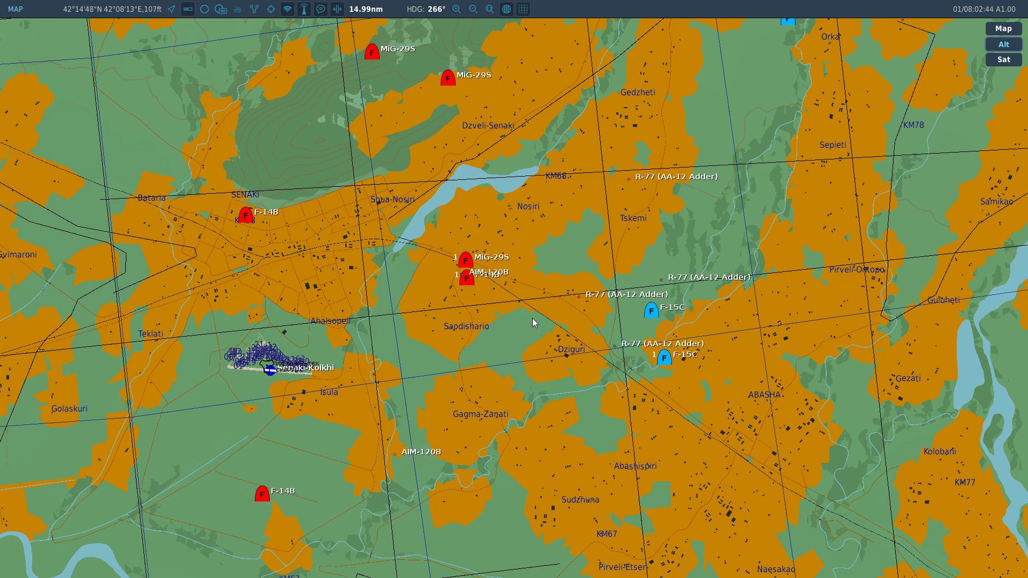
Check the flight data of the second Red Escort MiG-29S, an R-77 in flight, and the second and third Blue BARCAP F-15Cs
{"action": "scroll", "coordinate": [492, 246], "scroll_direction": "down", "scroll_amount": 2}
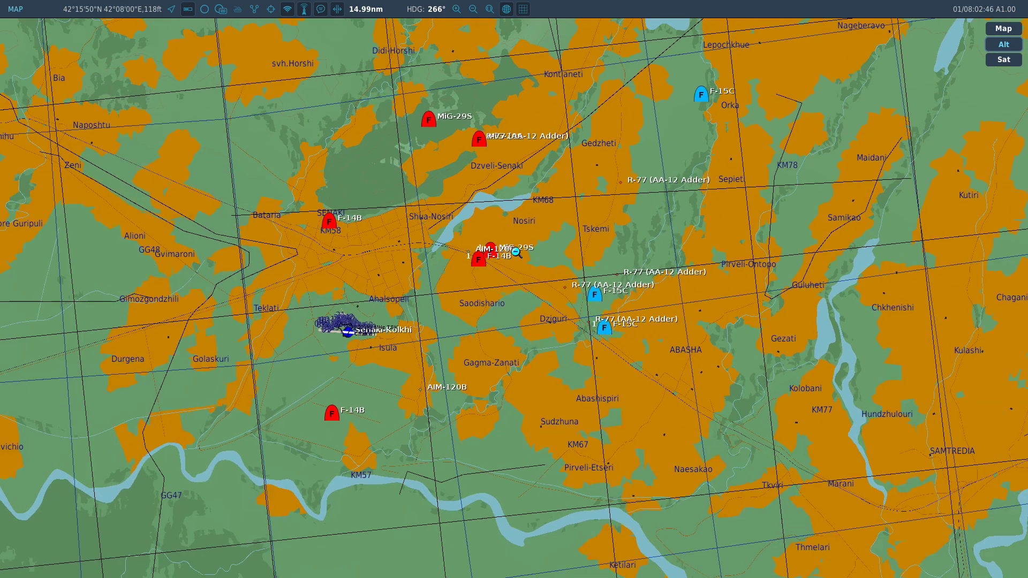
{"action": "scroll", "coordinate": [509, 155], "scroll_direction": "up", "scroll_amount": 1}
{"action": "left_click", "coordinate": [471, 143]}
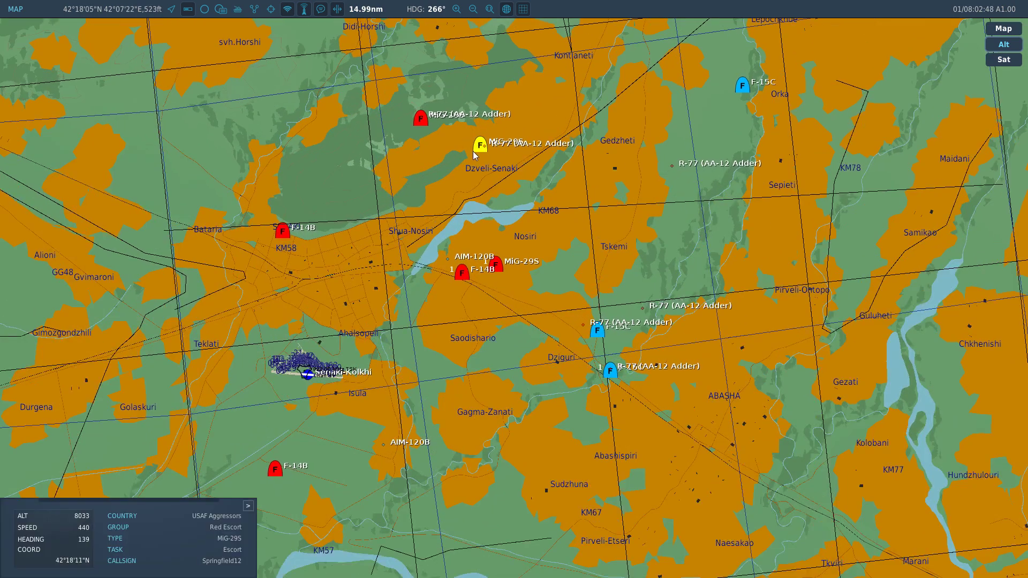
{"action": "left_click", "coordinate": [589, 332]}
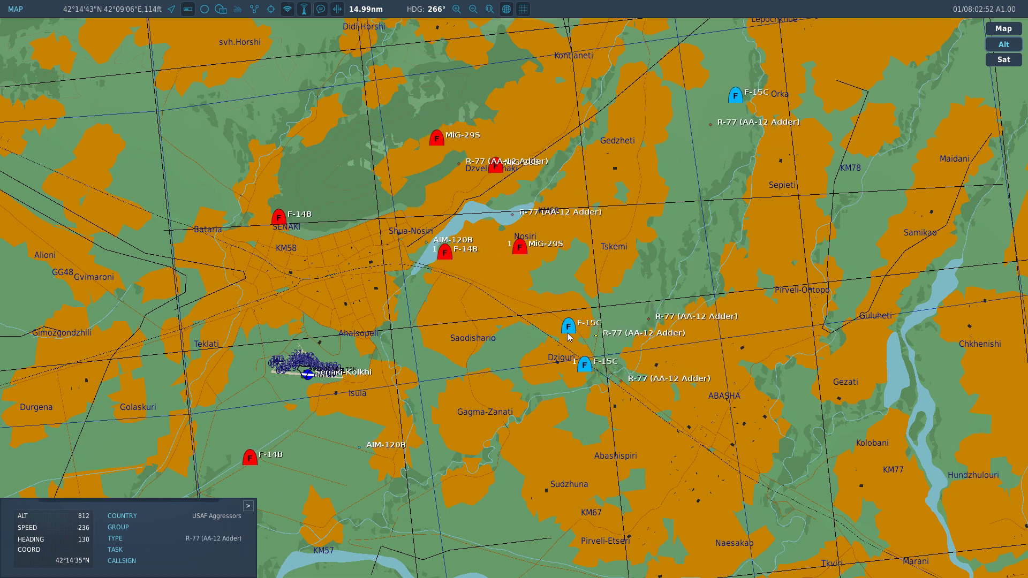
{"action": "left_click", "coordinate": [563, 331]}
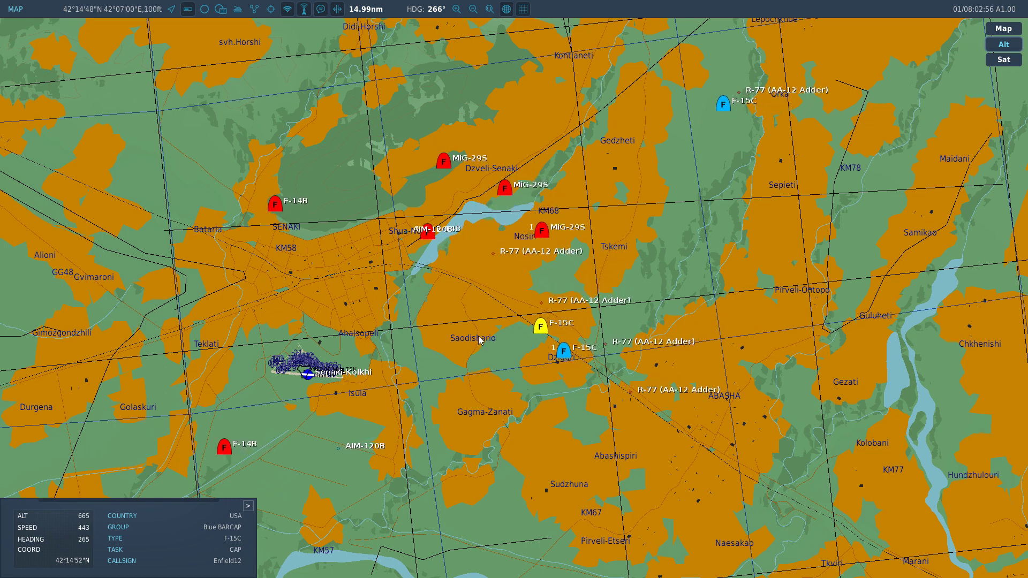
{"action": "left_click", "coordinate": [717, 105]}
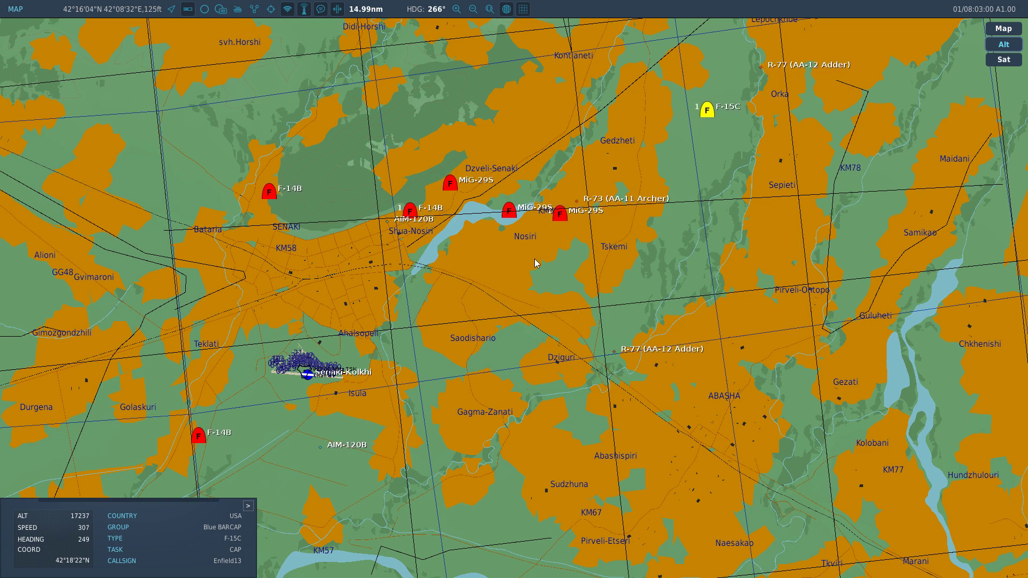
Compare the flight data of the remaining Blue BARCAP F-15C near Gedzheti with those of the lead Red Escort MiG-29S
{"action": "left_click", "coordinate": [554, 239]}
{"action": "scroll", "coordinate": [633, 150], "scroll_direction": "up", "scroll_amount": 1}
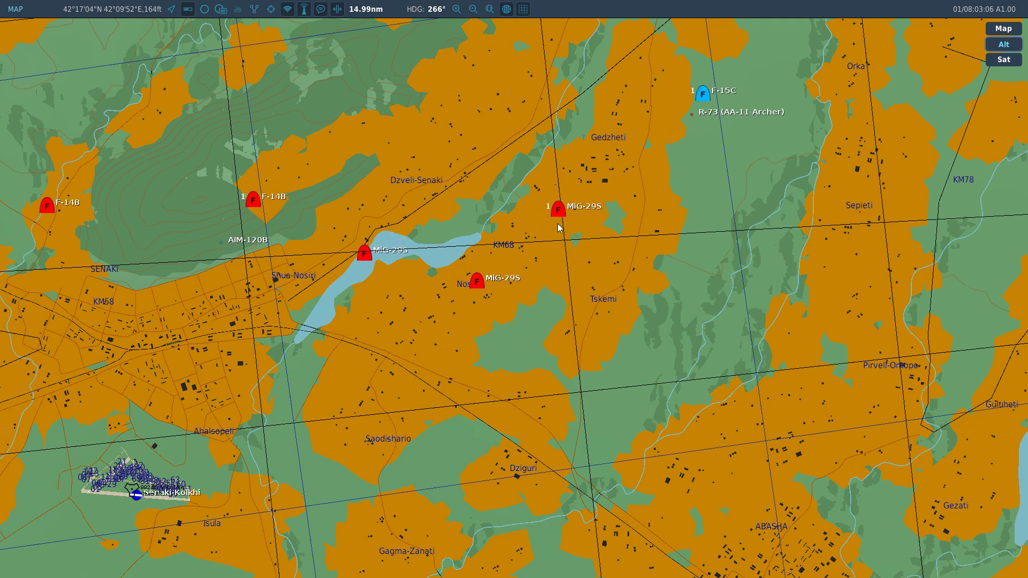
{"action": "left_click", "coordinate": [696, 93]}
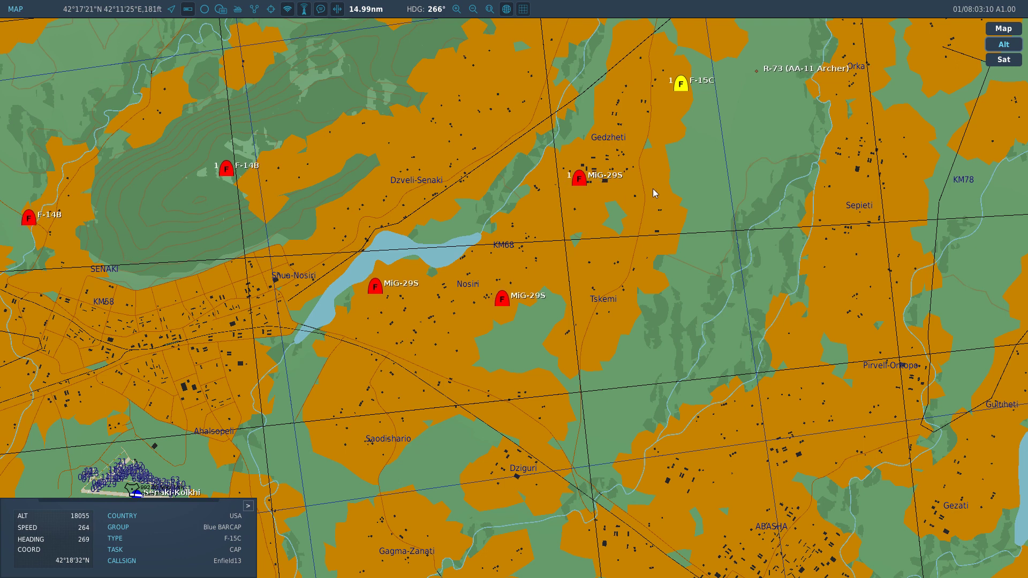
{"action": "left_click", "coordinate": [591, 167]}
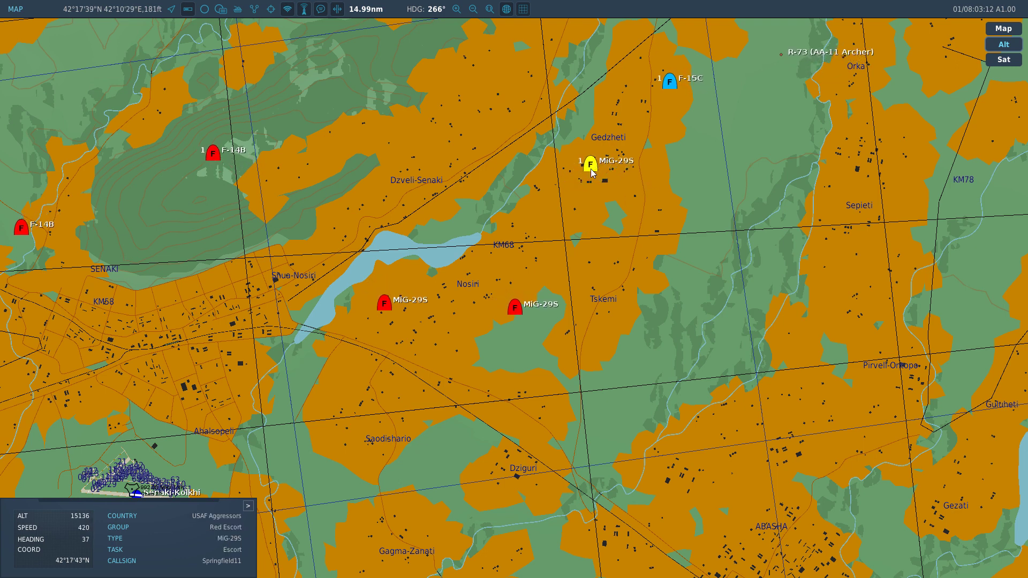
View the lead Red Escort MiG-29S from outside, and return to the map to survey the remaining aircraft around Senaki-Kolkhi
{"action": "key", "text": "F2"}
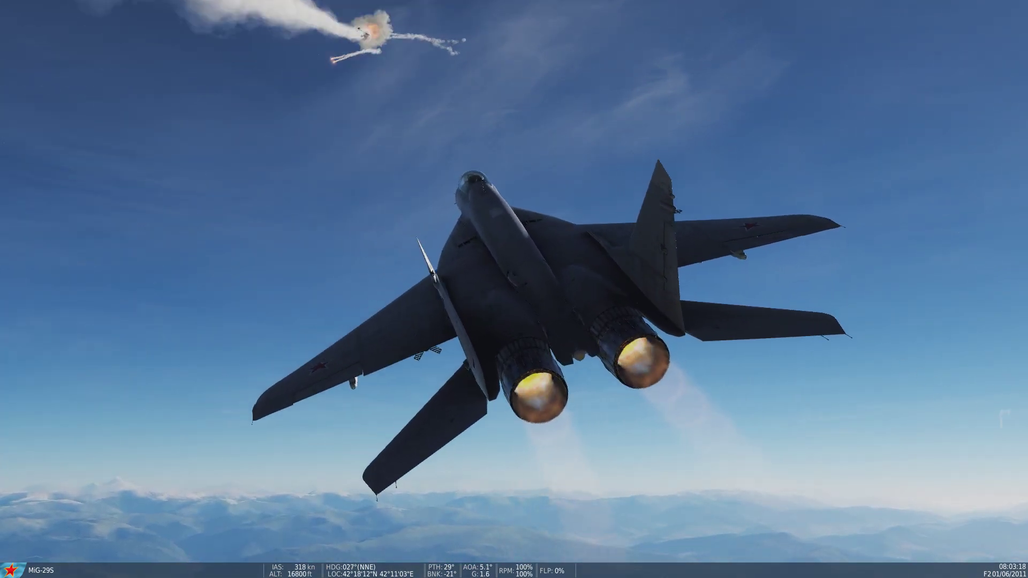
{"action": "key", "text": "F10"}
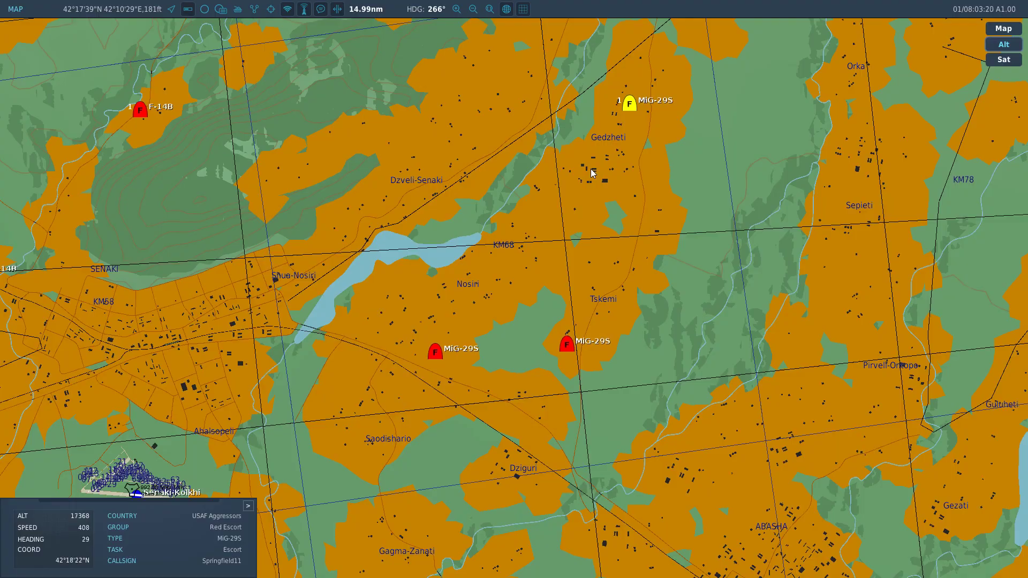
{"action": "scroll", "coordinate": [609, 182], "scroll_direction": "down", "scroll_amount": 3}
{"action": "scroll", "coordinate": [610, 182], "scroll_direction": "down", "scroll_amount": 2}
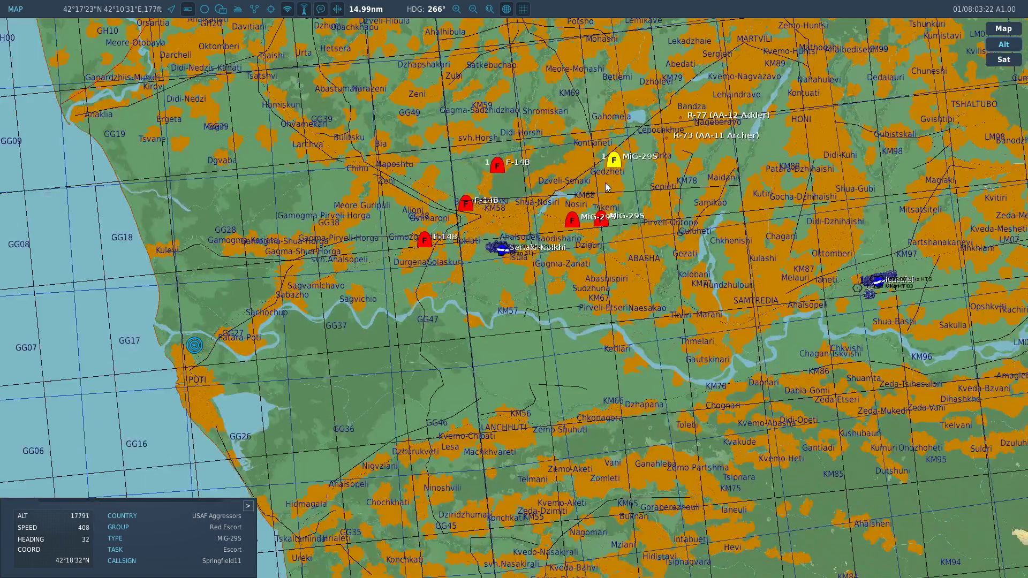
{"action": "left_click", "coordinate": [648, 188]}
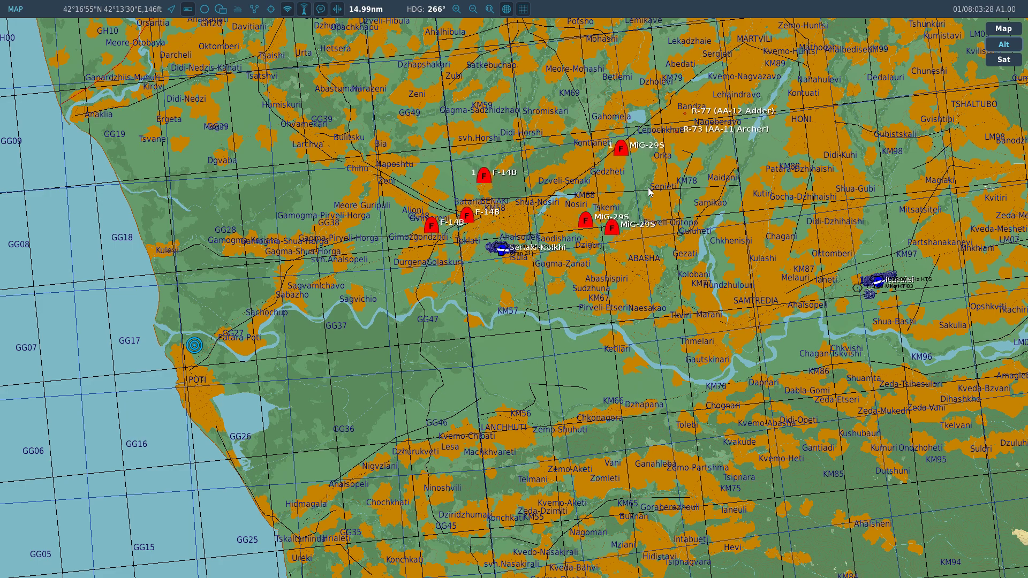
Quit the running mission and return to the mission editor
{"action": "key", "text": "Escape"}
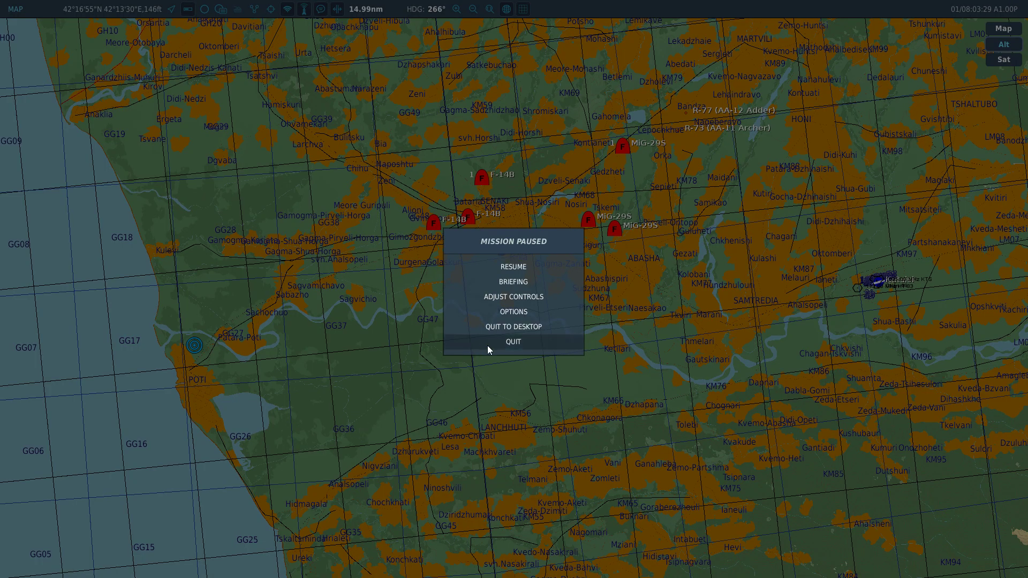
{"action": "left_click", "coordinate": [487, 345]}
{"action": "left_click", "coordinate": [243, 482]}
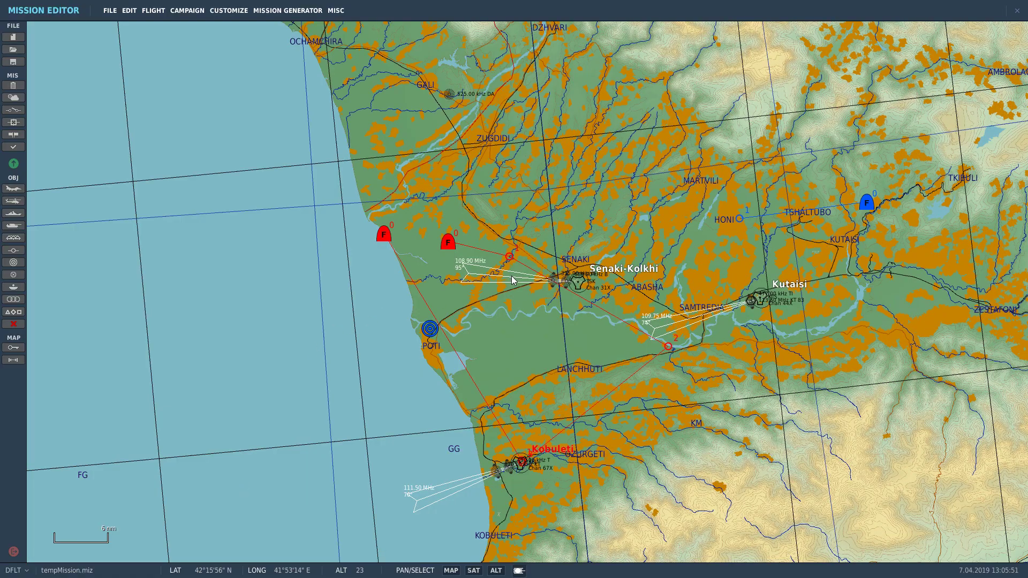
Place a new USA Ka-50 helicopter group with the CAS task just east of Golaskuri, west of Senaki-Kolkhi
{"action": "scroll", "coordinate": [536, 287], "scroll_direction": "up", "scroll_amount": 3}
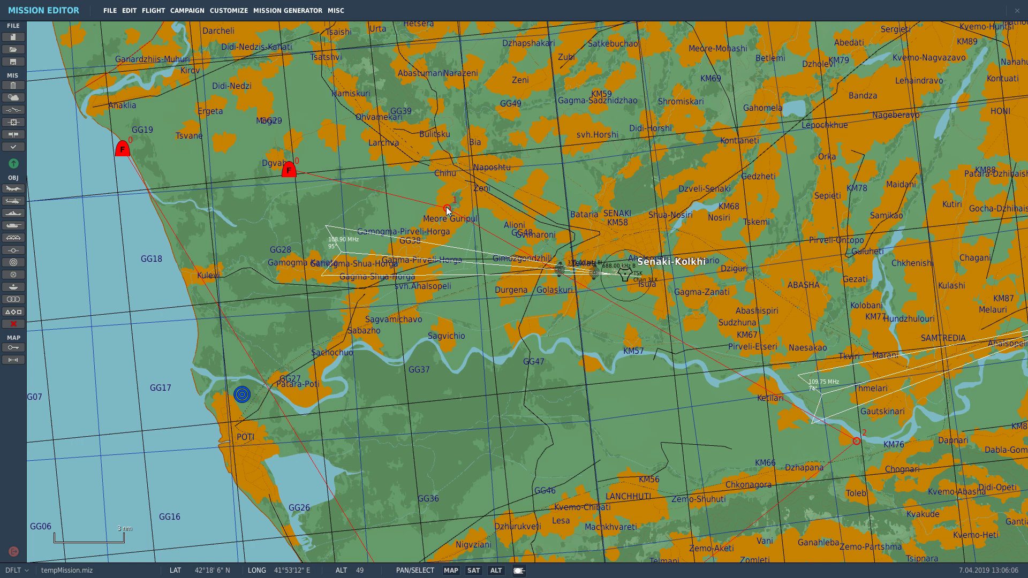
{"action": "left_click", "coordinate": [17, 203]}
{"action": "scroll", "coordinate": [557, 273], "scroll_direction": "up", "scroll_amount": 5}
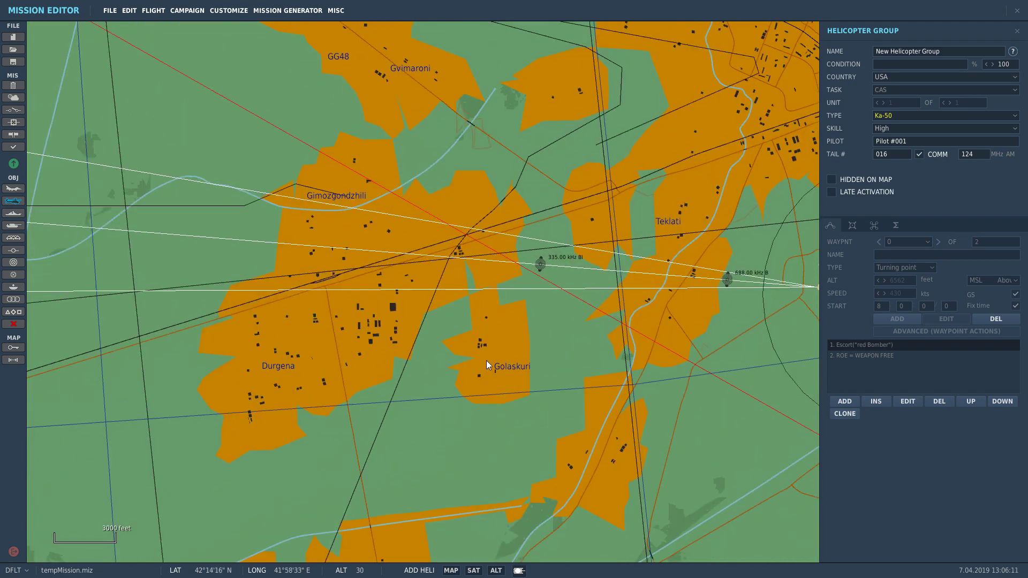
{"action": "left_click", "coordinate": [555, 333]}
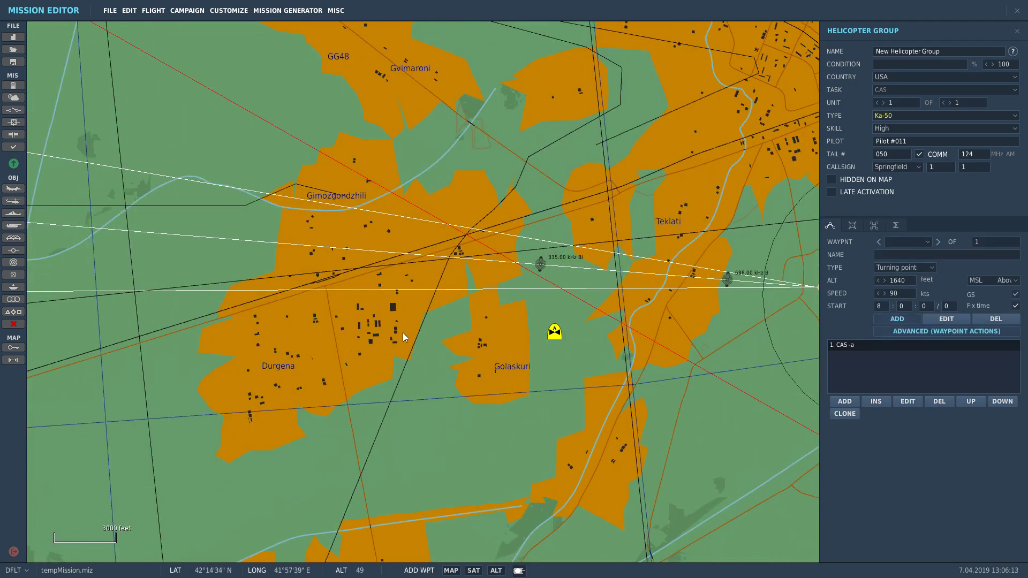
Add a second waypoint action to the Ka-50 group, set its type to Perform Task, and examine the actions offered
{"action": "scroll", "coordinate": [483, 283], "scroll_direction": "down", "scroll_amount": 2}
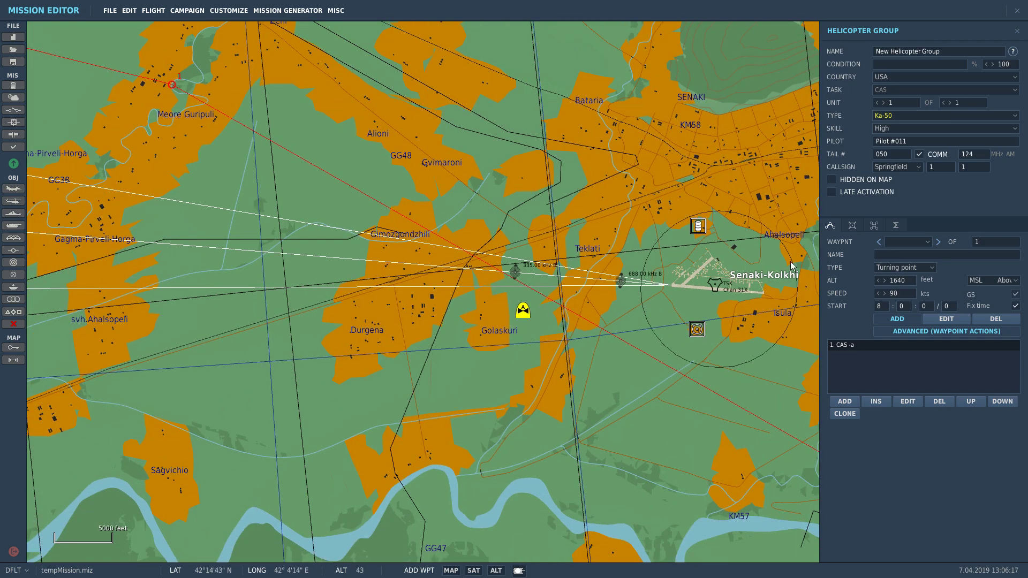
{"action": "scroll", "coordinate": [791, 265], "scroll_direction": "down", "scroll_amount": 3}
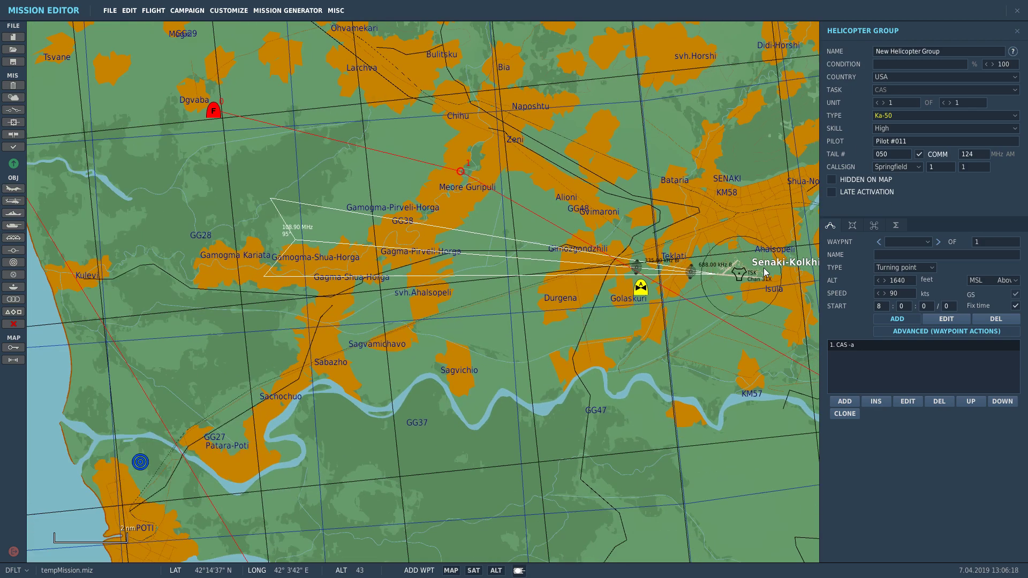
{"action": "scroll", "coordinate": [766, 272], "scroll_direction": "down", "scroll_amount": 1}
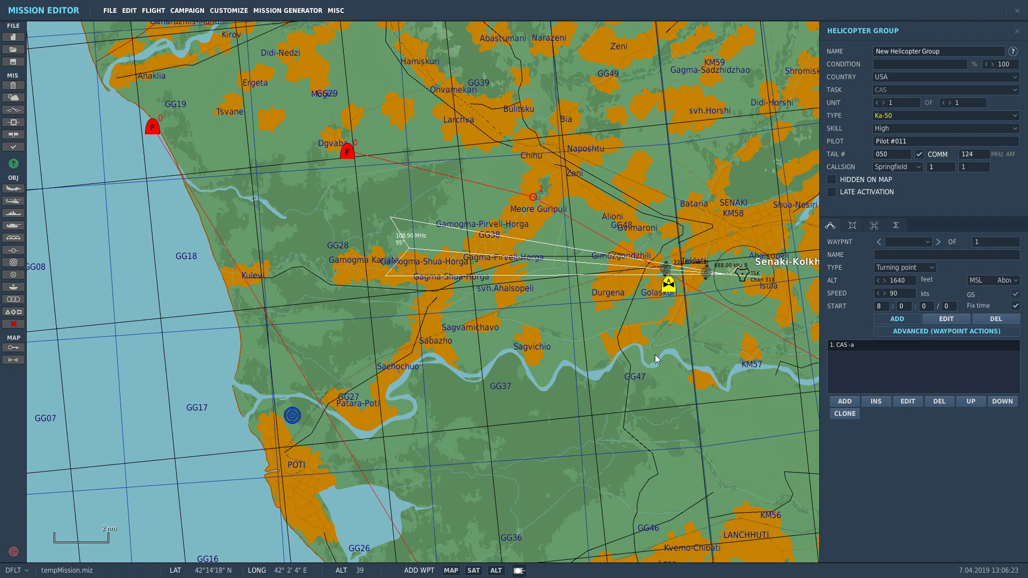
{"action": "scroll", "coordinate": [660, 358], "scroll_direction": "up", "scroll_amount": 5}
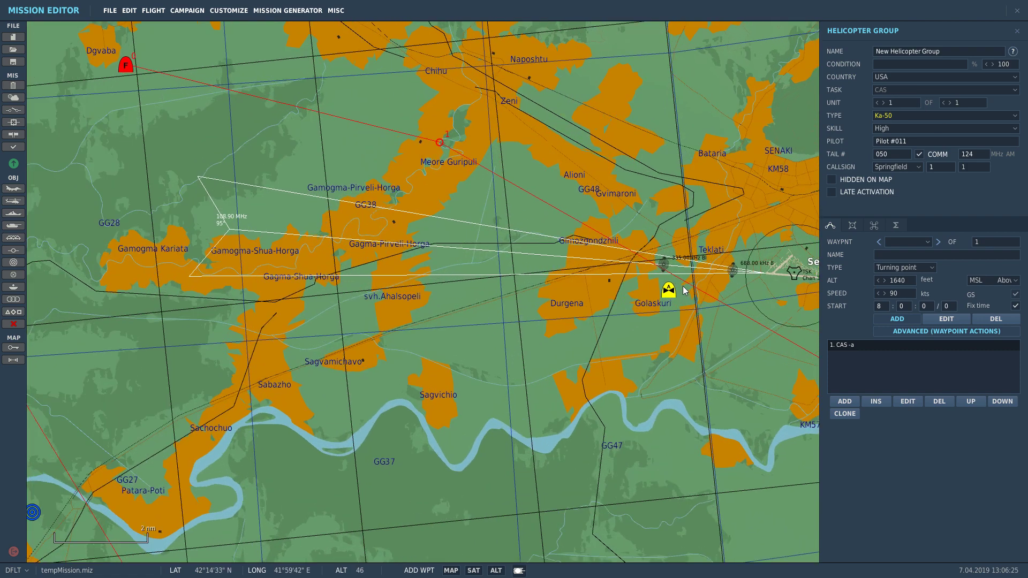
{"action": "scroll", "coordinate": [682, 291], "scroll_direction": "up", "scroll_amount": 2}
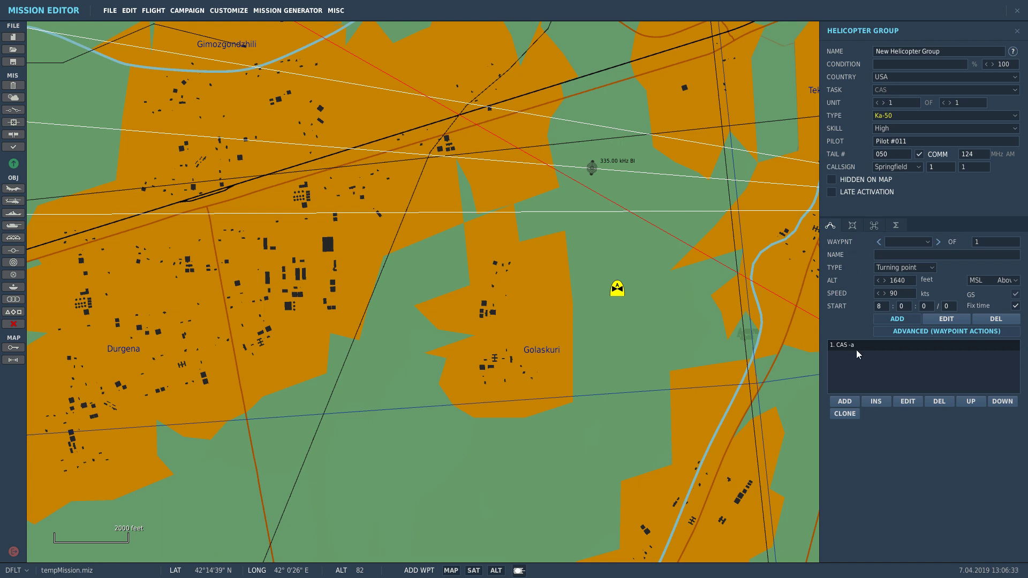
{"action": "left_click", "coordinate": [845, 403]}
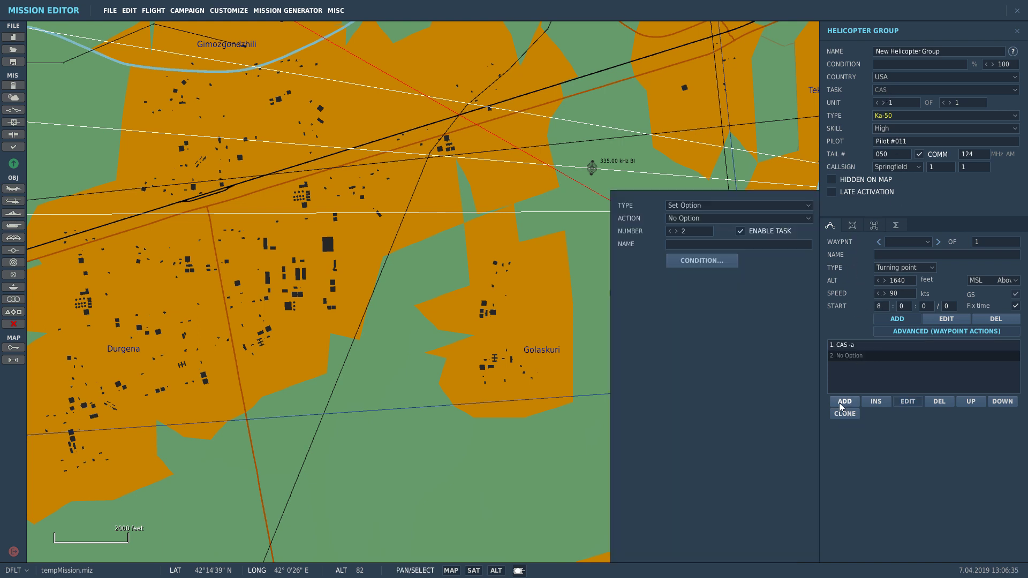
{"action": "left_click", "coordinate": [683, 207]}
{"action": "left_click", "coordinate": [684, 215]}
{"action": "left_click", "coordinate": [683, 219]}
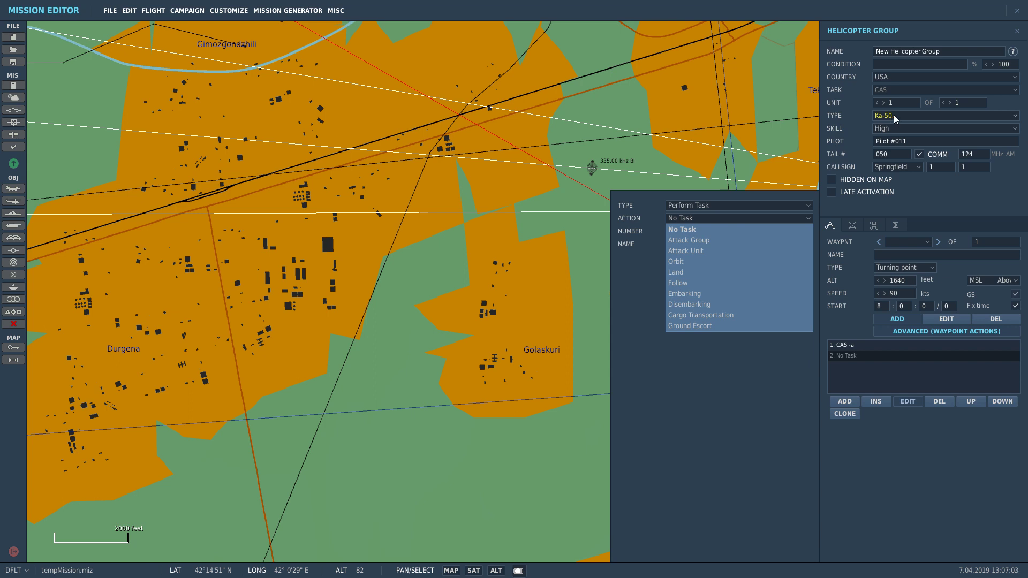
Examine the actions offered for the Ka-50 group's second waypoint action under the Start Enroute Task and Perform Command types
{"action": "left_click", "coordinate": [694, 210]}
{"action": "left_click", "coordinate": [692, 227]}
{"action": "left_click", "coordinate": [688, 220]}
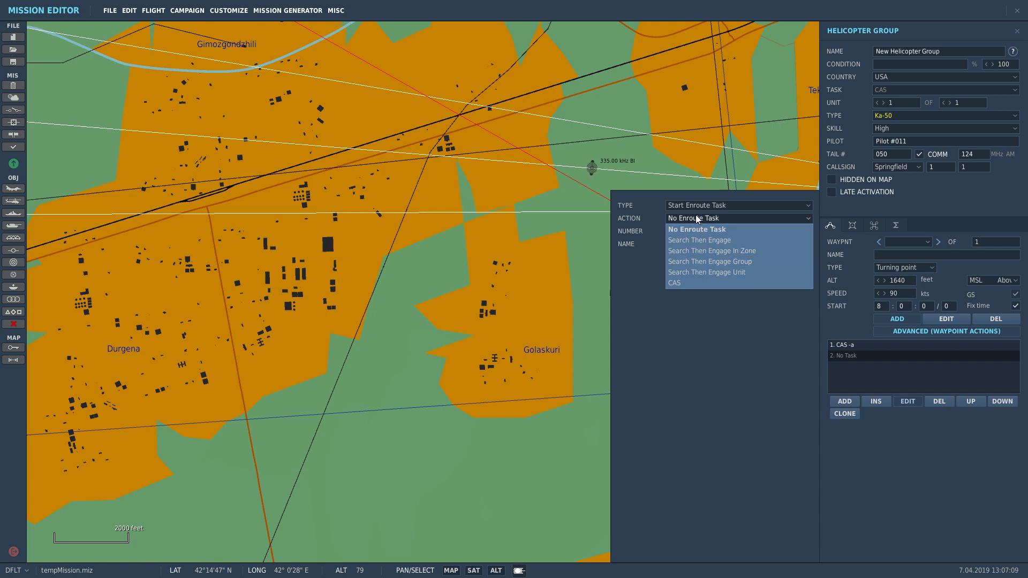
{"action": "left_click", "coordinate": [697, 220]}
{"action": "left_click", "coordinate": [676, 209]}
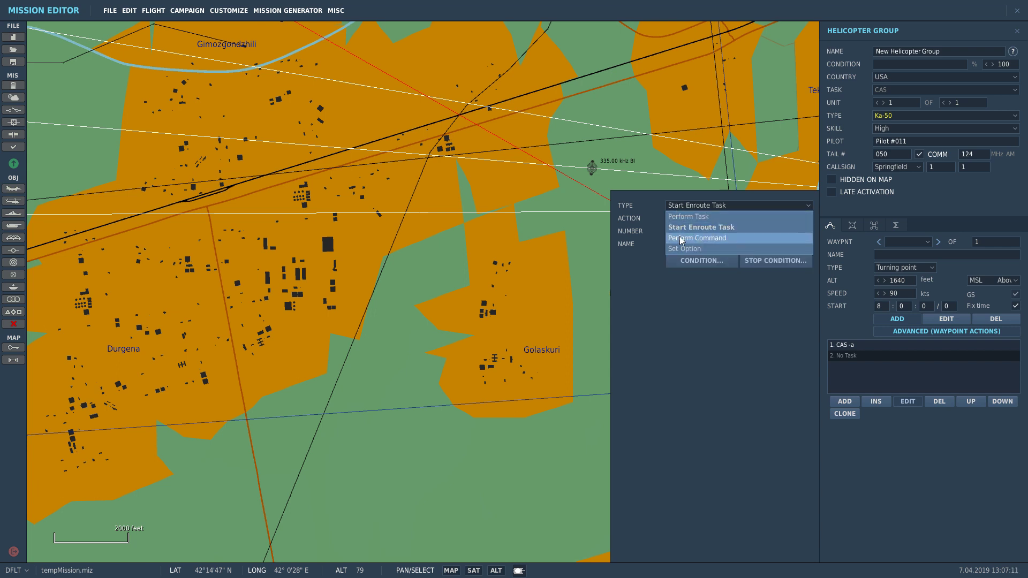
{"action": "left_click", "coordinate": [684, 238]}
{"action": "left_click", "coordinate": [683, 218]}
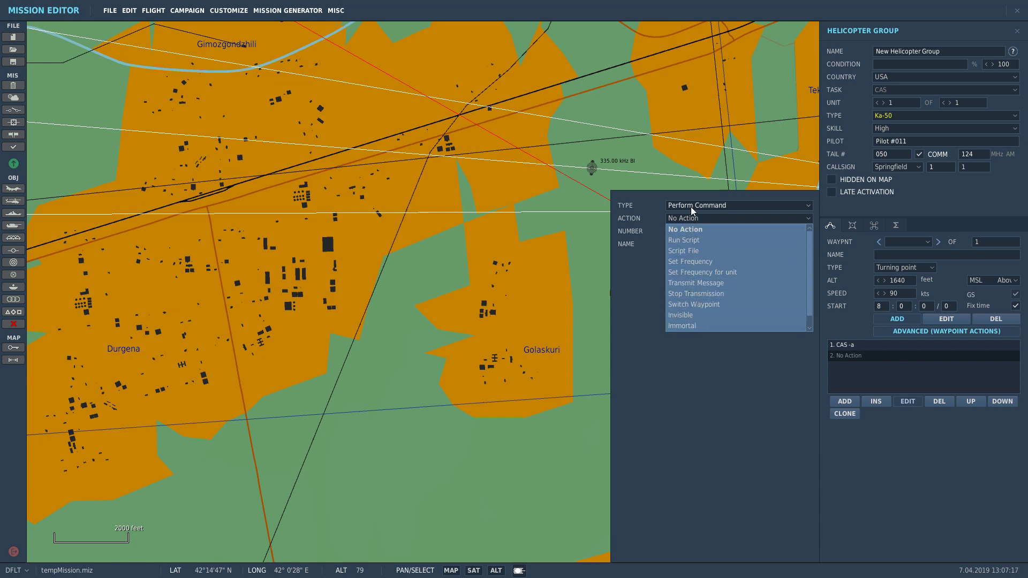
Set the second waypoint action's type to Set Option, examine the options offered, and close the helicopter group's settings
{"action": "left_click", "coordinate": [694, 206]}
{"action": "left_click", "coordinate": [686, 237]}
{"action": "left_click", "coordinate": [687, 220]}
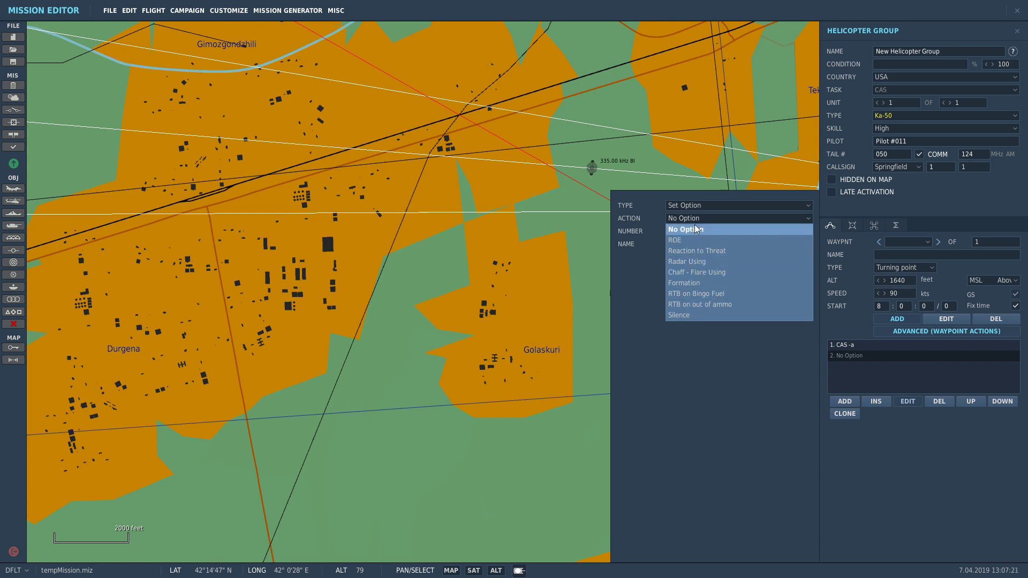
{"action": "left_click", "coordinate": [738, 370]}
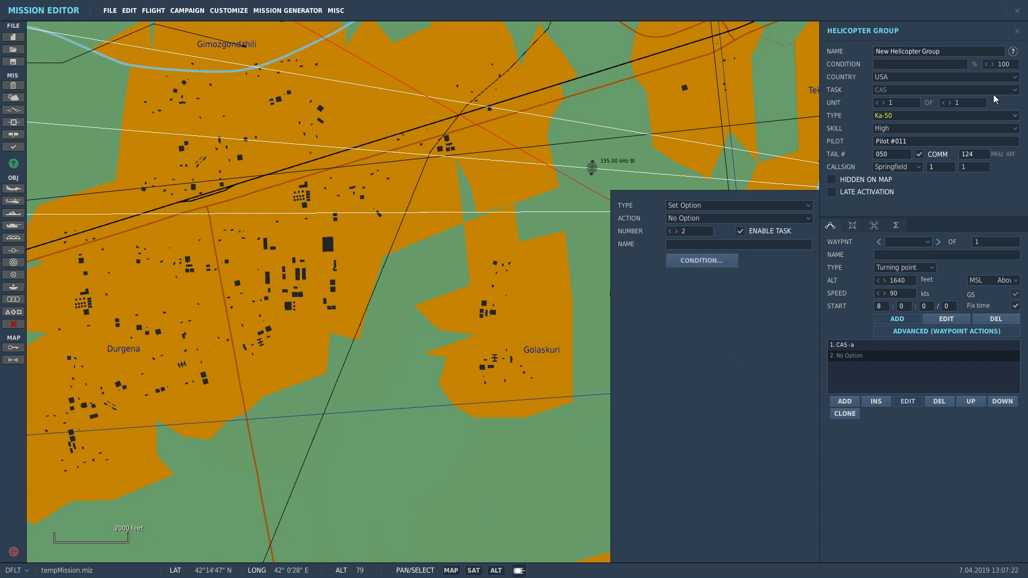
{"action": "left_click", "coordinate": [1018, 31]}
Examine the red Bomber group's route and waypoint actions, closing its settings to review the whole mission layout
{"action": "scroll", "coordinate": [508, 385], "scroll_direction": "down", "scroll_amount": 2}
{"action": "scroll", "coordinate": [553, 349], "scroll_direction": "down", "scroll_amount": 3}
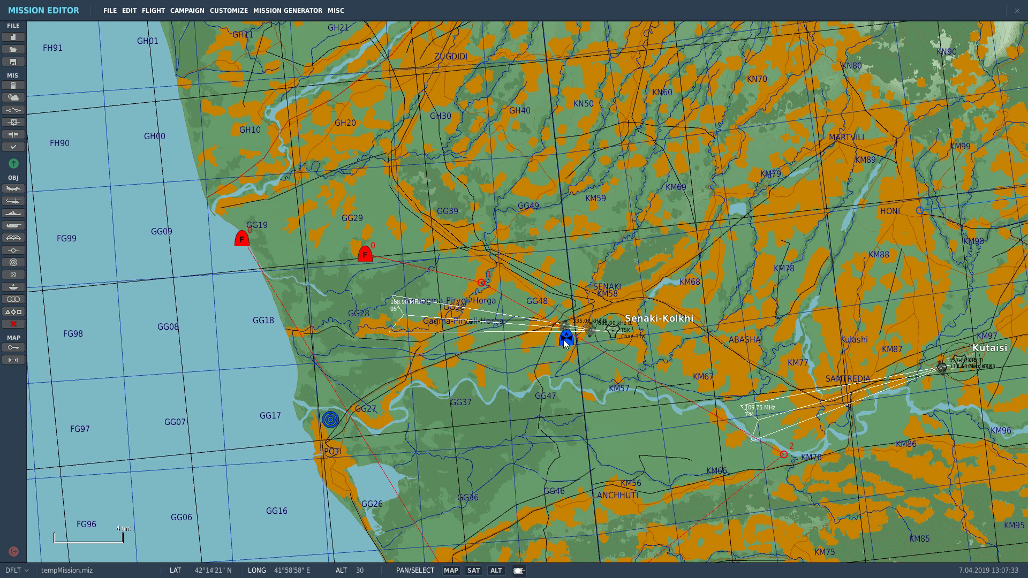
{"action": "scroll", "coordinate": [501, 352], "scroll_direction": "down", "scroll_amount": 2}
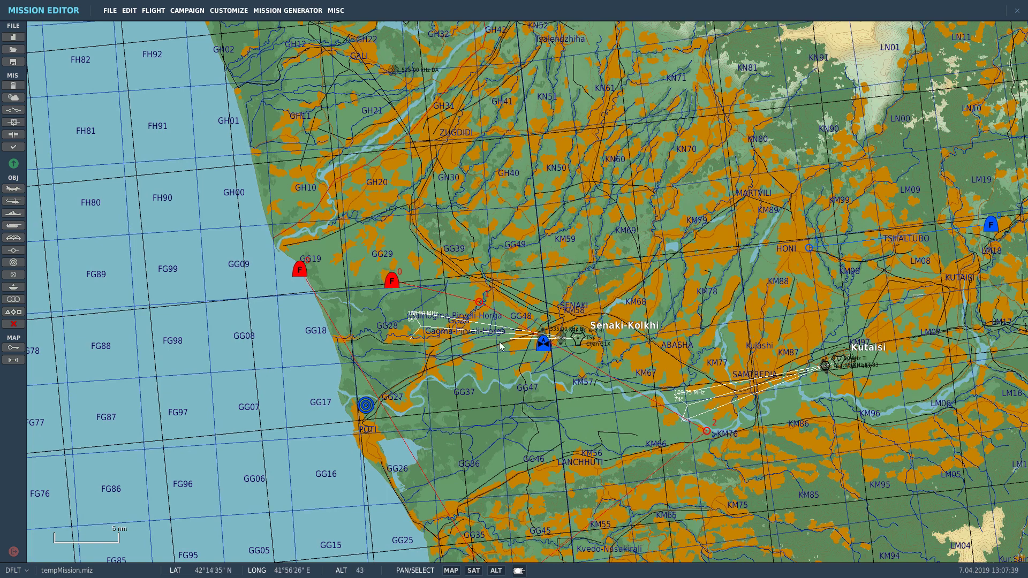
{"action": "left_click", "coordinate": [392, 282]}
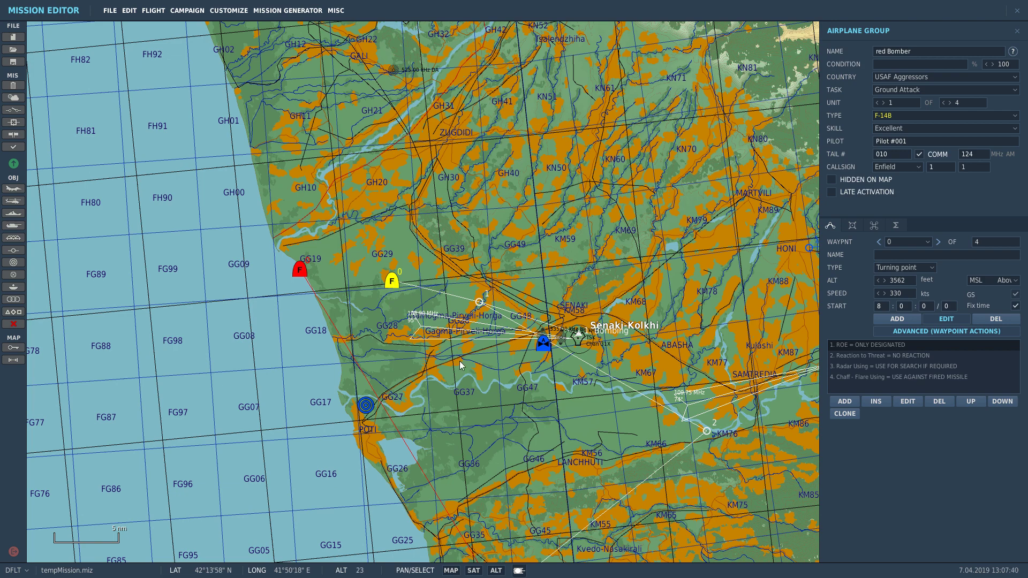
{"action": "left_click", "coordinate": [667, 278]}
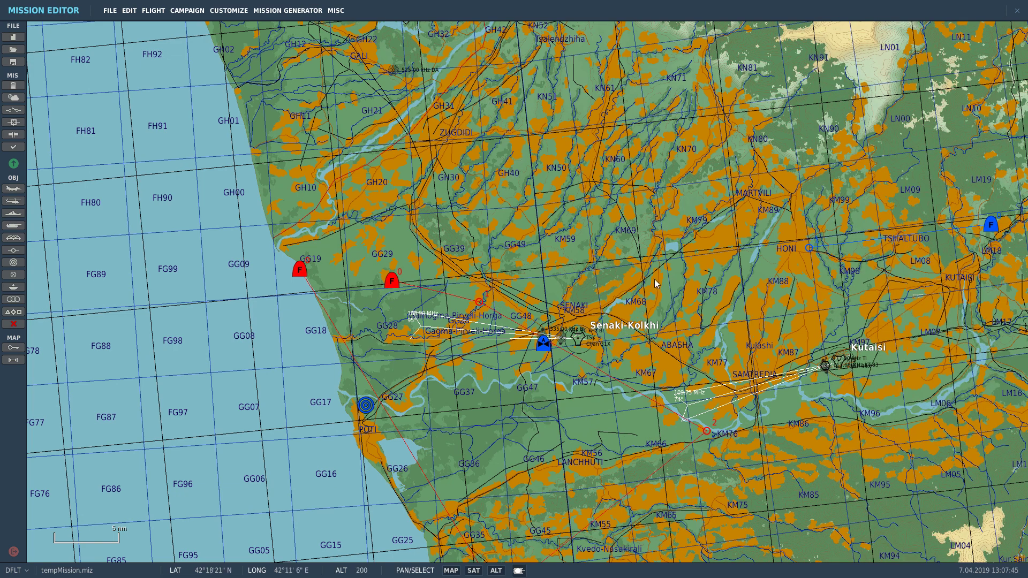
{"action": "left_click", "coordinate": [394, 285]}
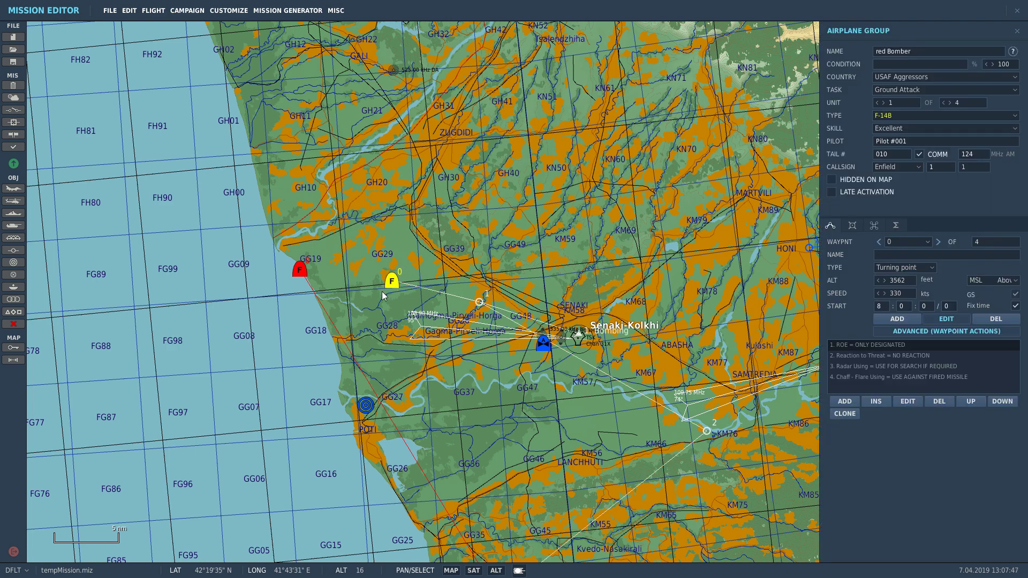
{"action": "left_click", "coordinate": [664, 292]}
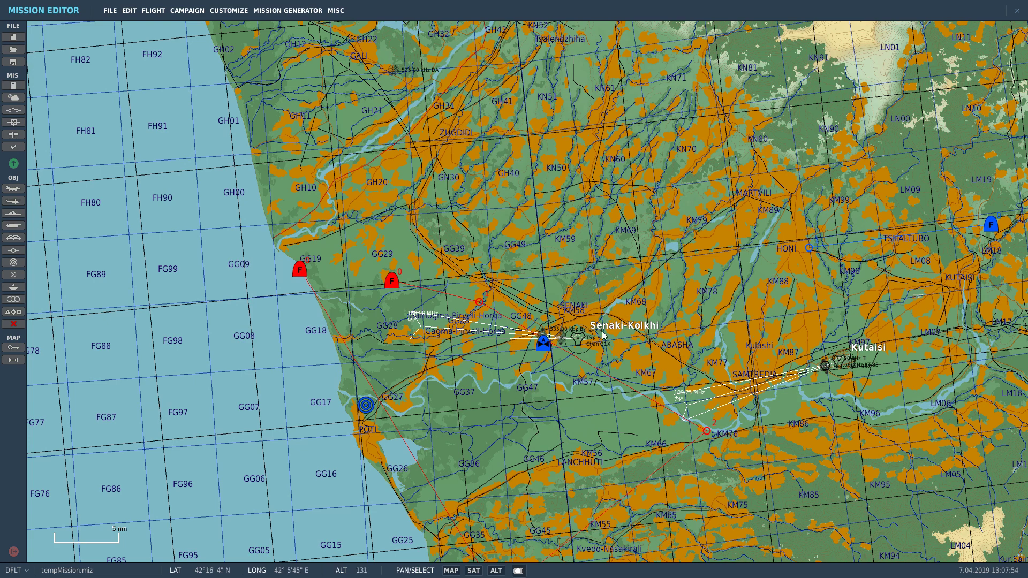
{"action": "scroll", "coordinate": [492, 400], "scroll_direction": "down", "scroll_amount": 1}
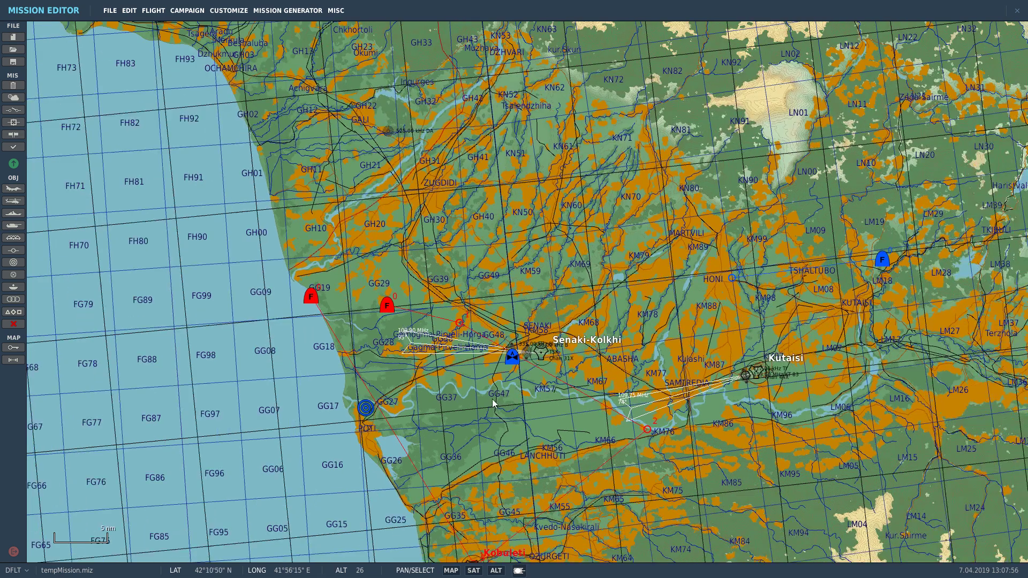